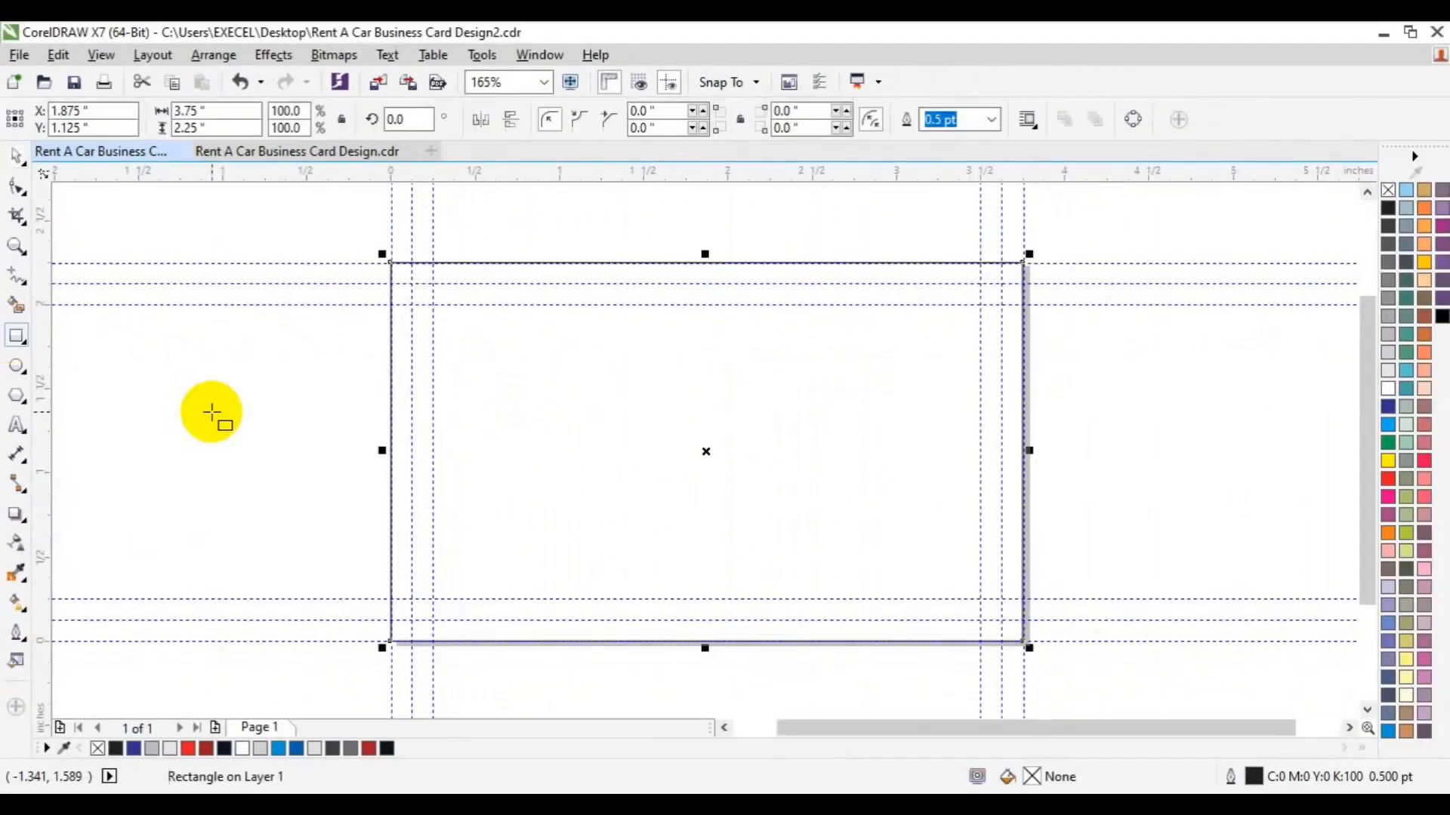
Step: Create a full-width band about 0.372 in tall across the card's middle and draw a rectangle about 0.877 × 0.593 in over it
left_click_drag(707, 652, 687, 494)
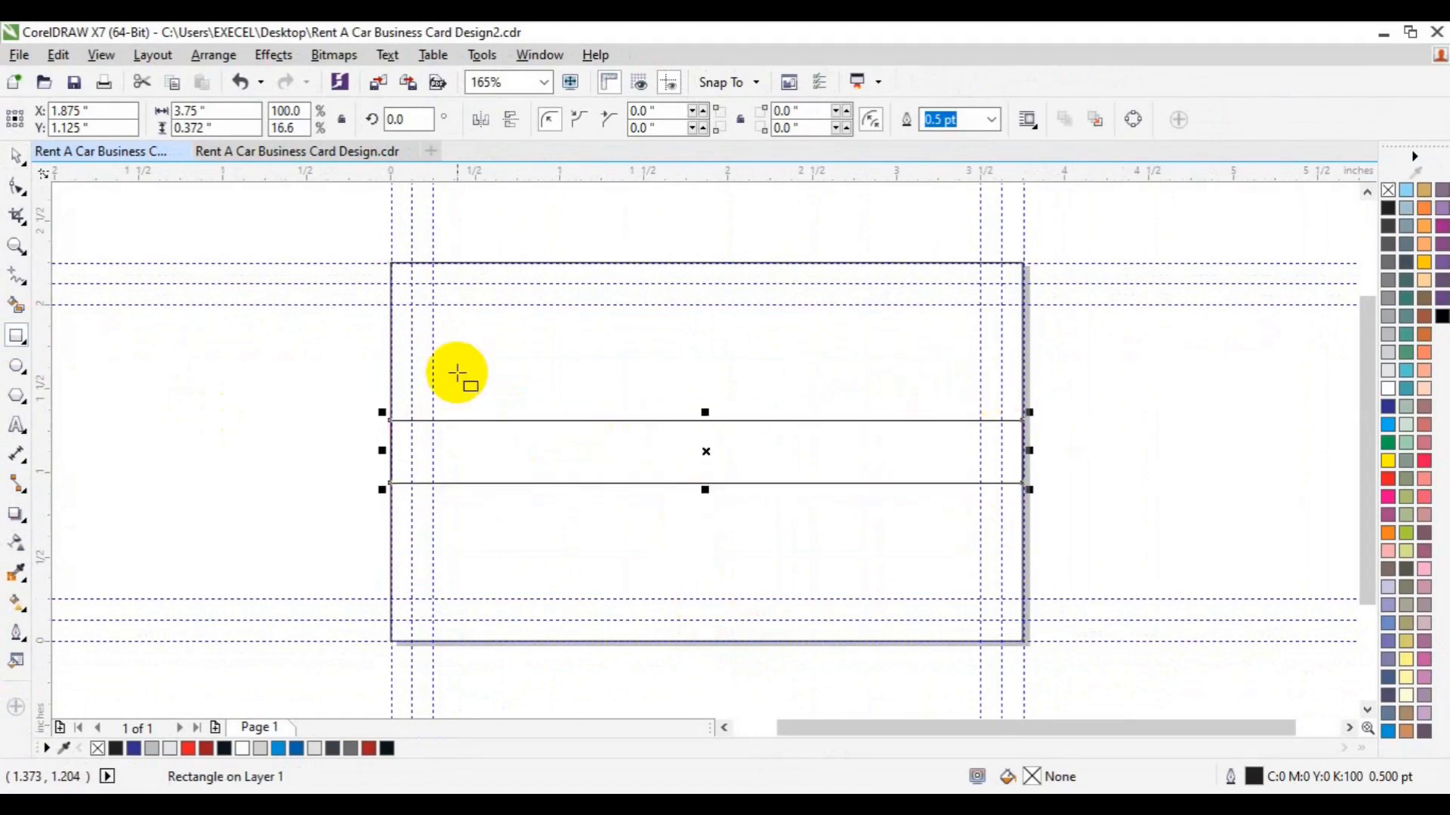
left_click_drag(453, 367, 601, 466)
key("space")
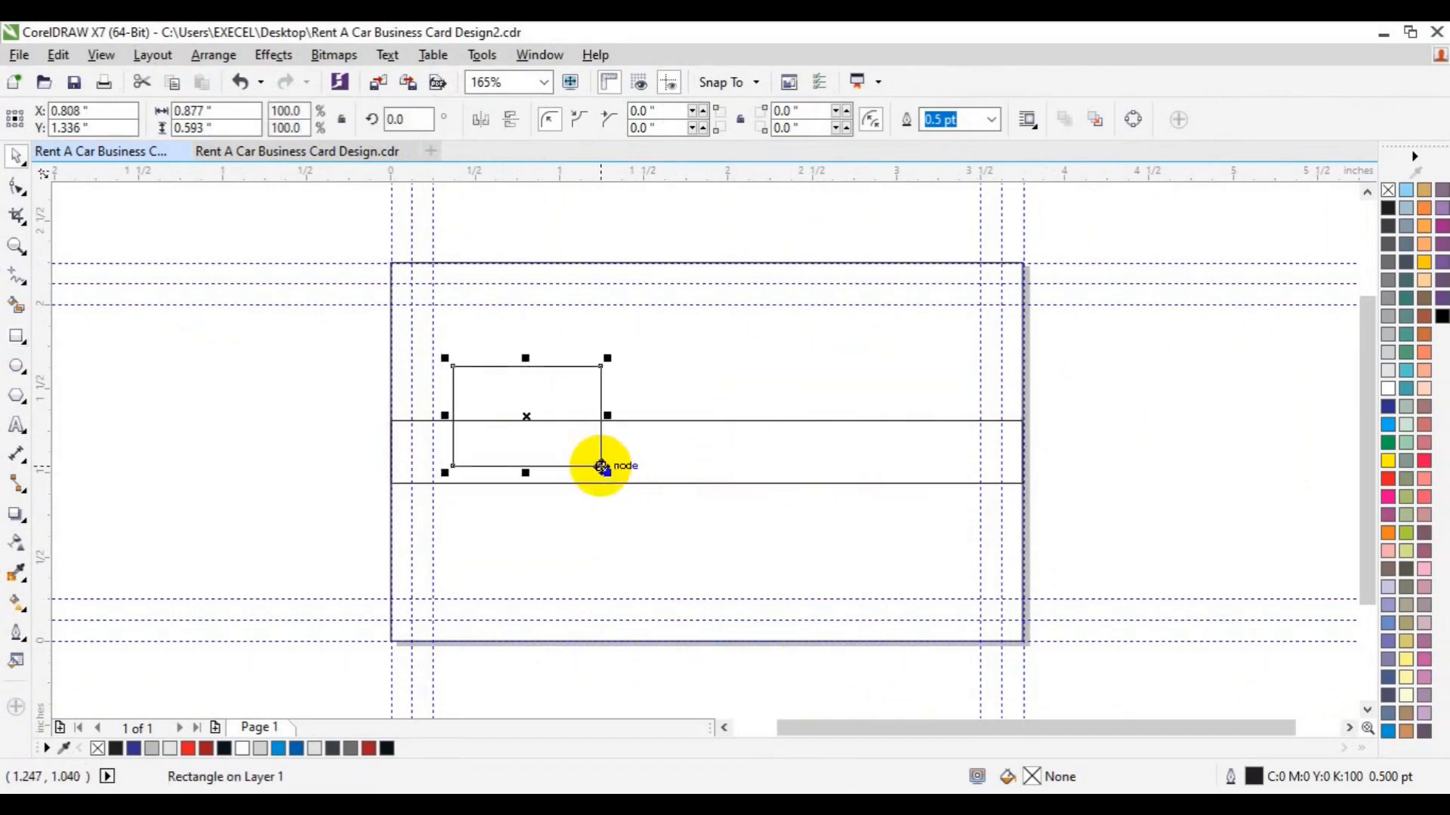
Step: Align the small rectangle's vertical centre with the centre of the horizontal band
left_click(654, 482, "shift")
key("c")
key("e")
key("l")
key("e")
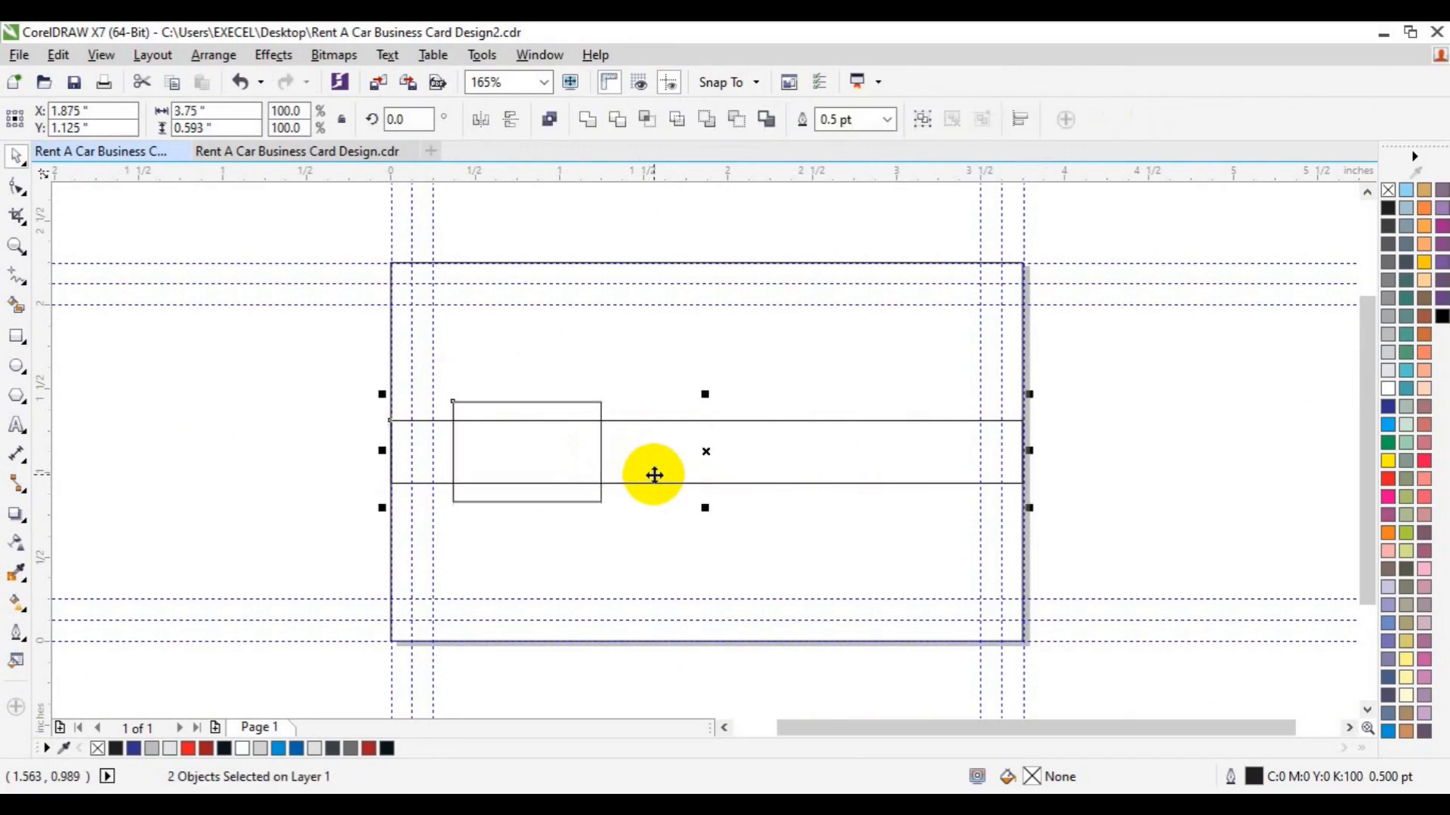
left_click(1182, 434)
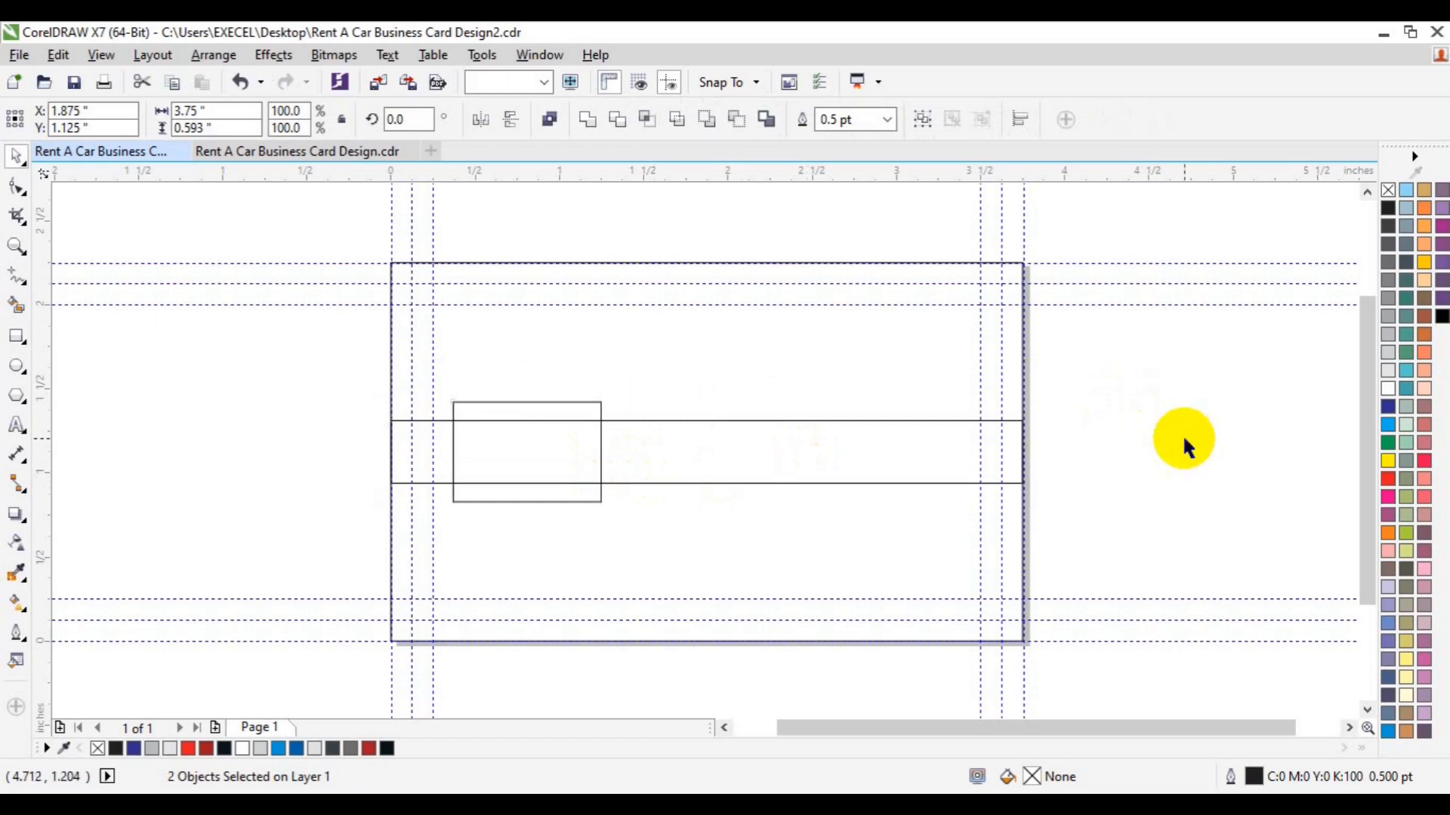
Step: Stretch the small rectangle to about 0.691 in tall and re-centre it vertically on the band
left_click(526, 500)
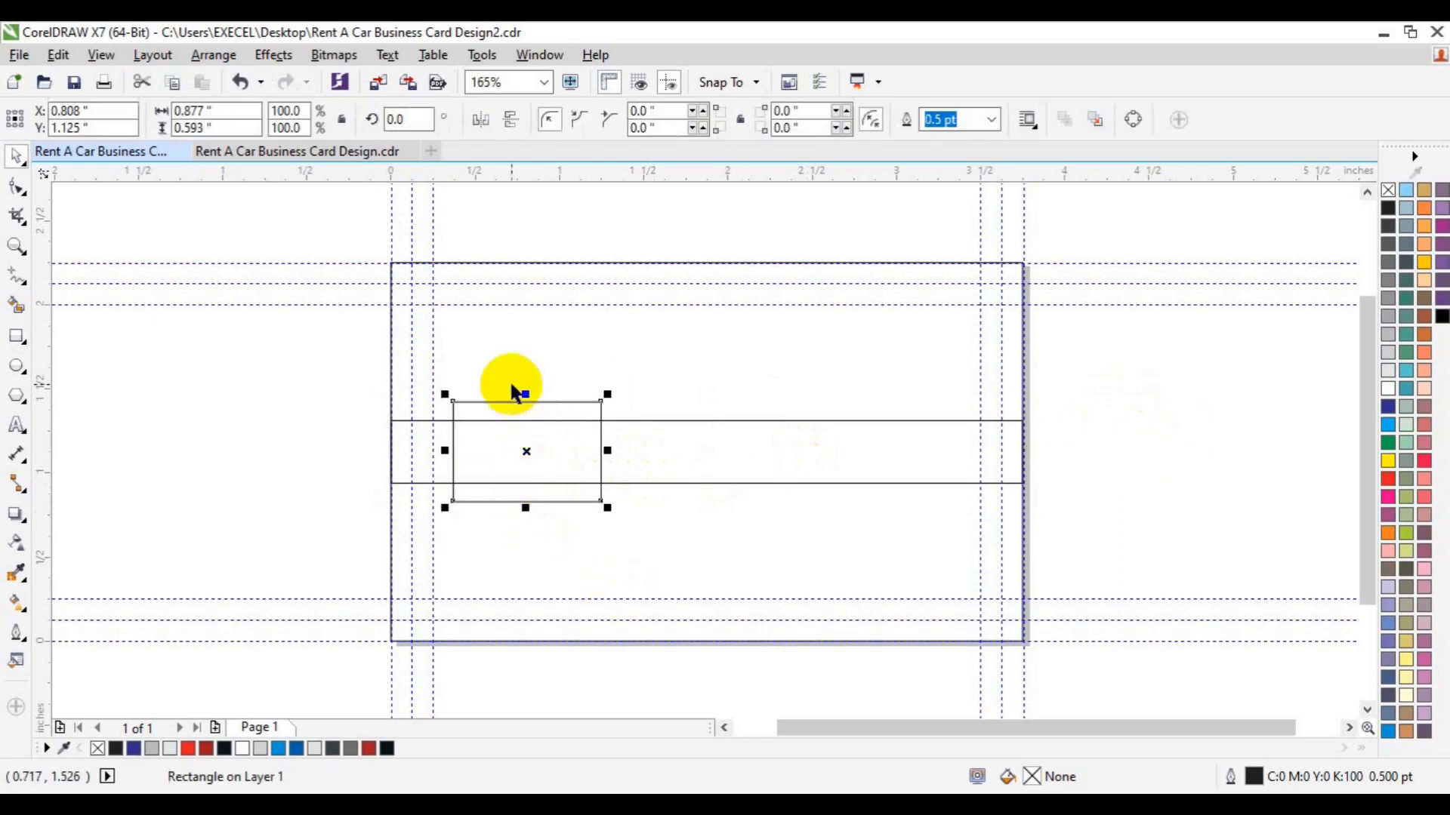
left_click_drag(526, 394, 519, 376)
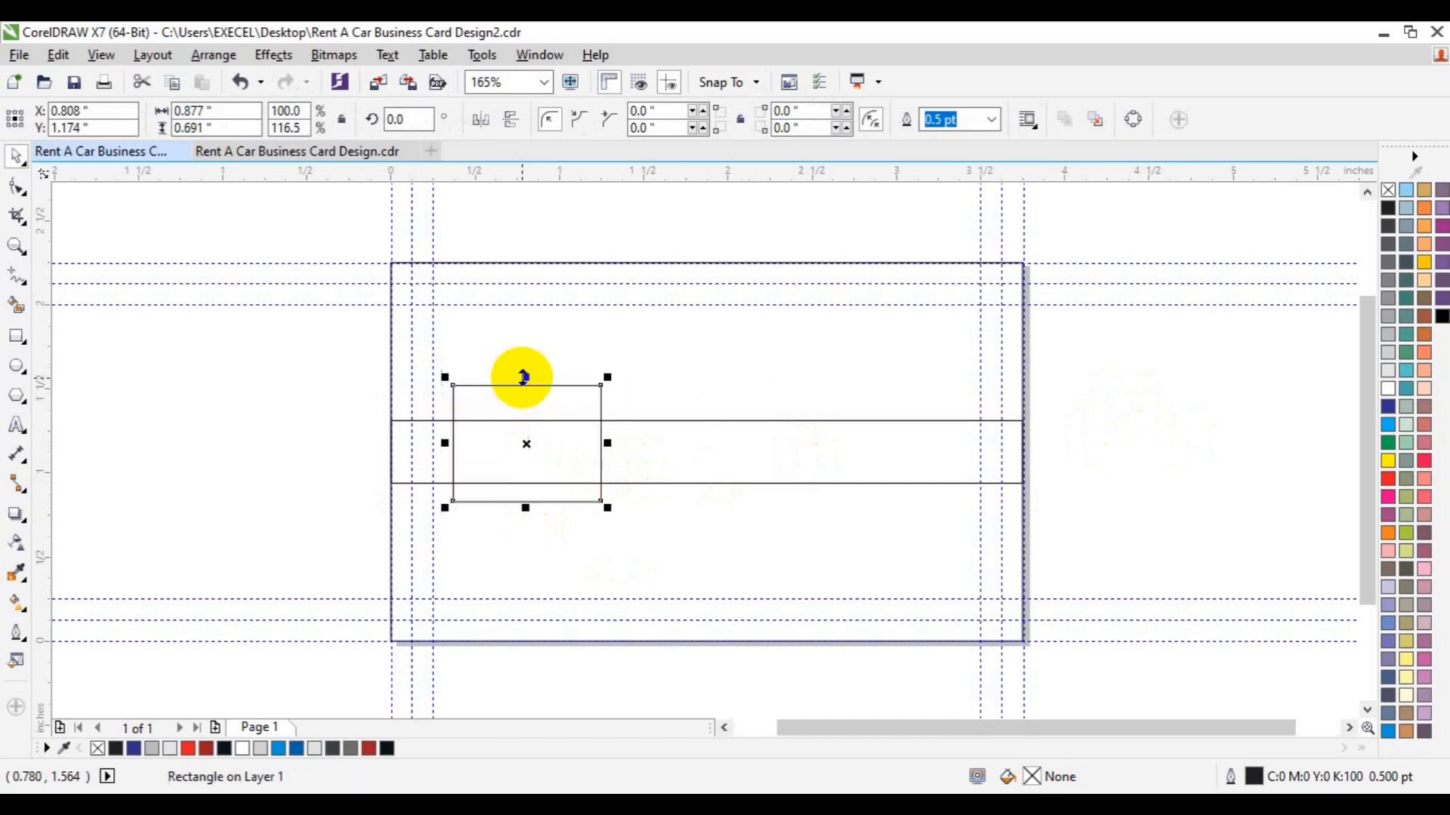
left_click(691, 466, "shift")
key("e")
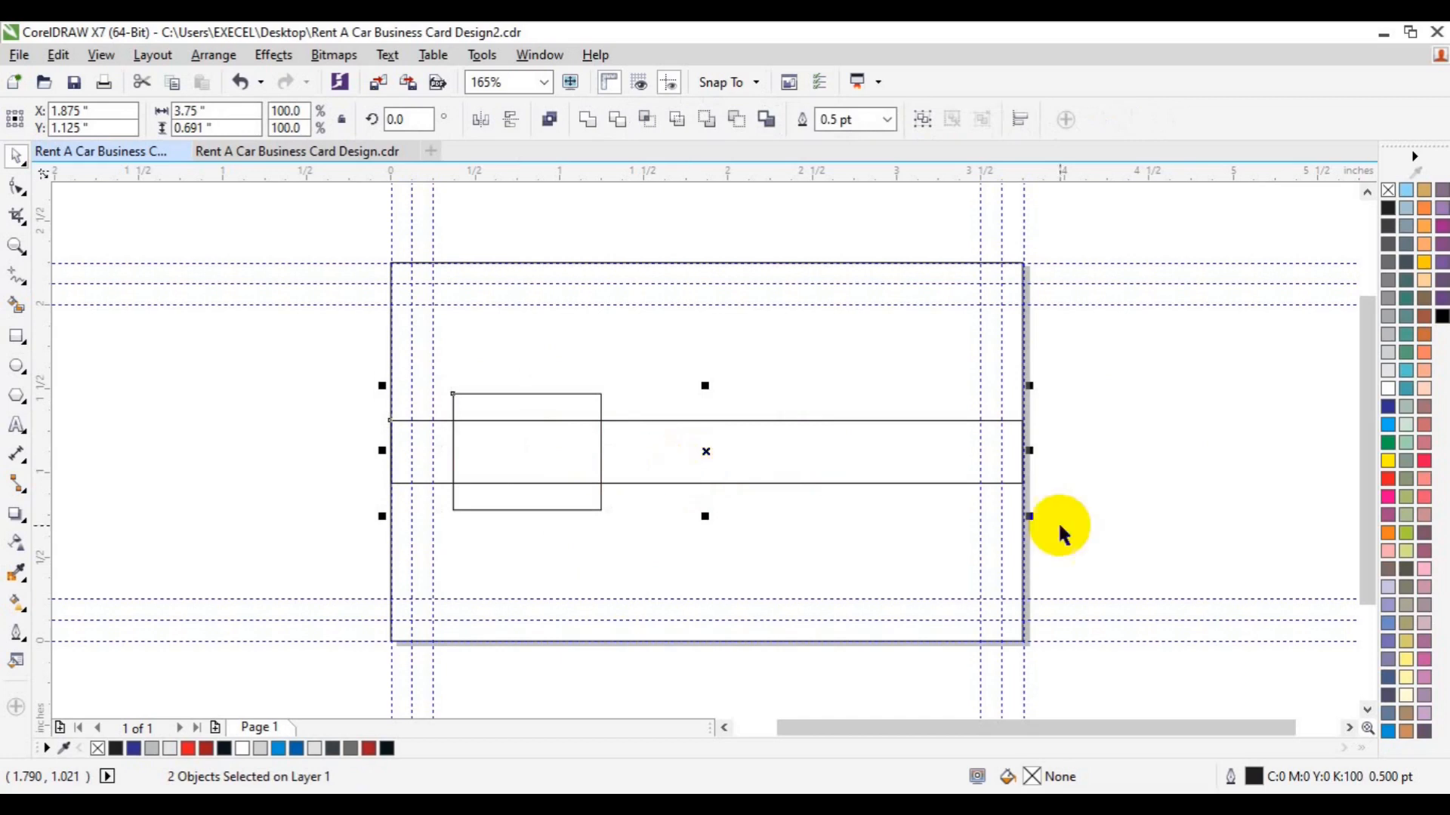
left_click(1171, 542)
Step: Narrow the small rectangle to about 0.726 in wide, try a height of about 0.839 in, and undo that height change
left_click(559, 470)
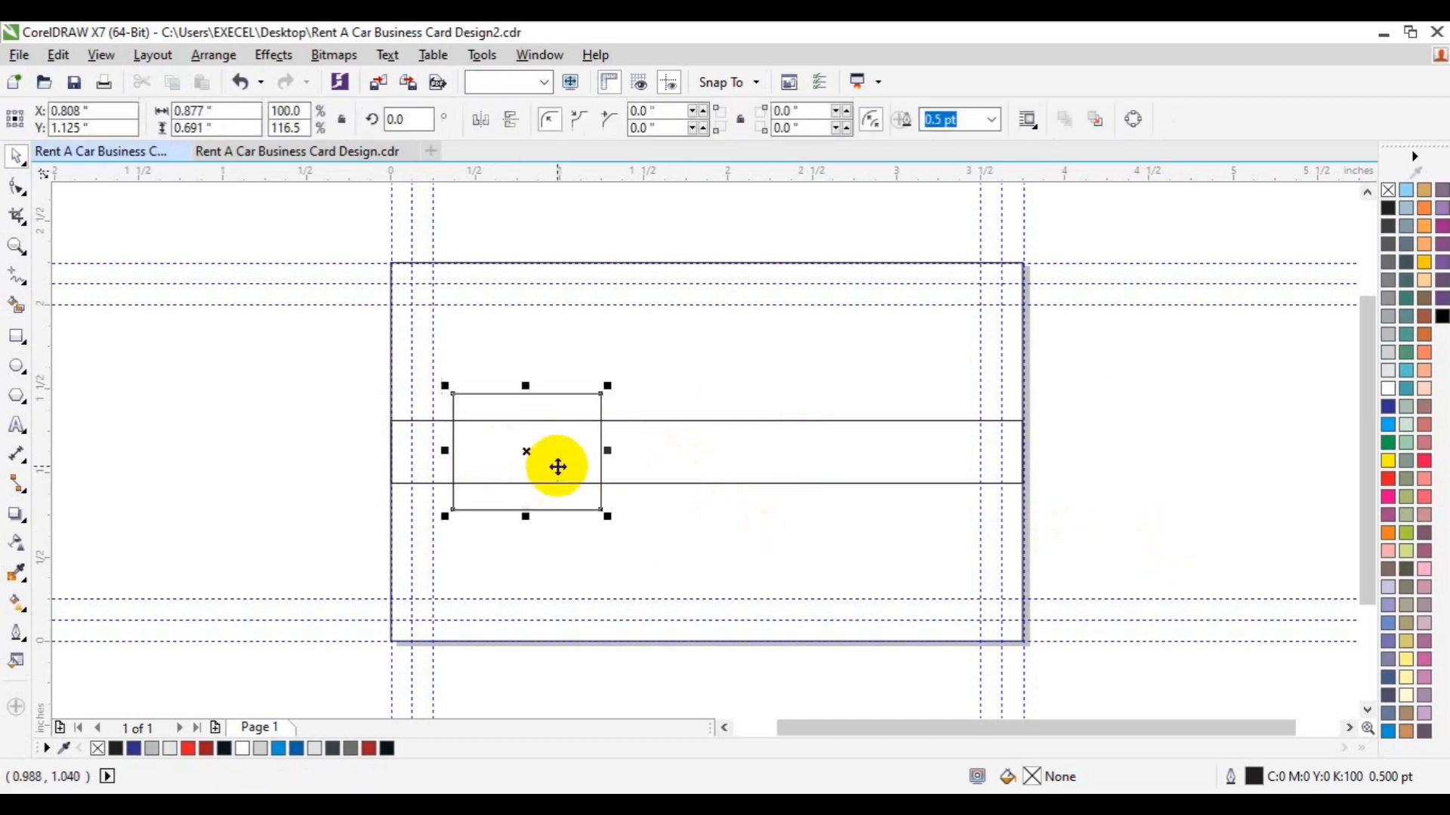
left_click_drag(604, 455, 577, 454)
left_click_drag(513, 516, 511, 527)
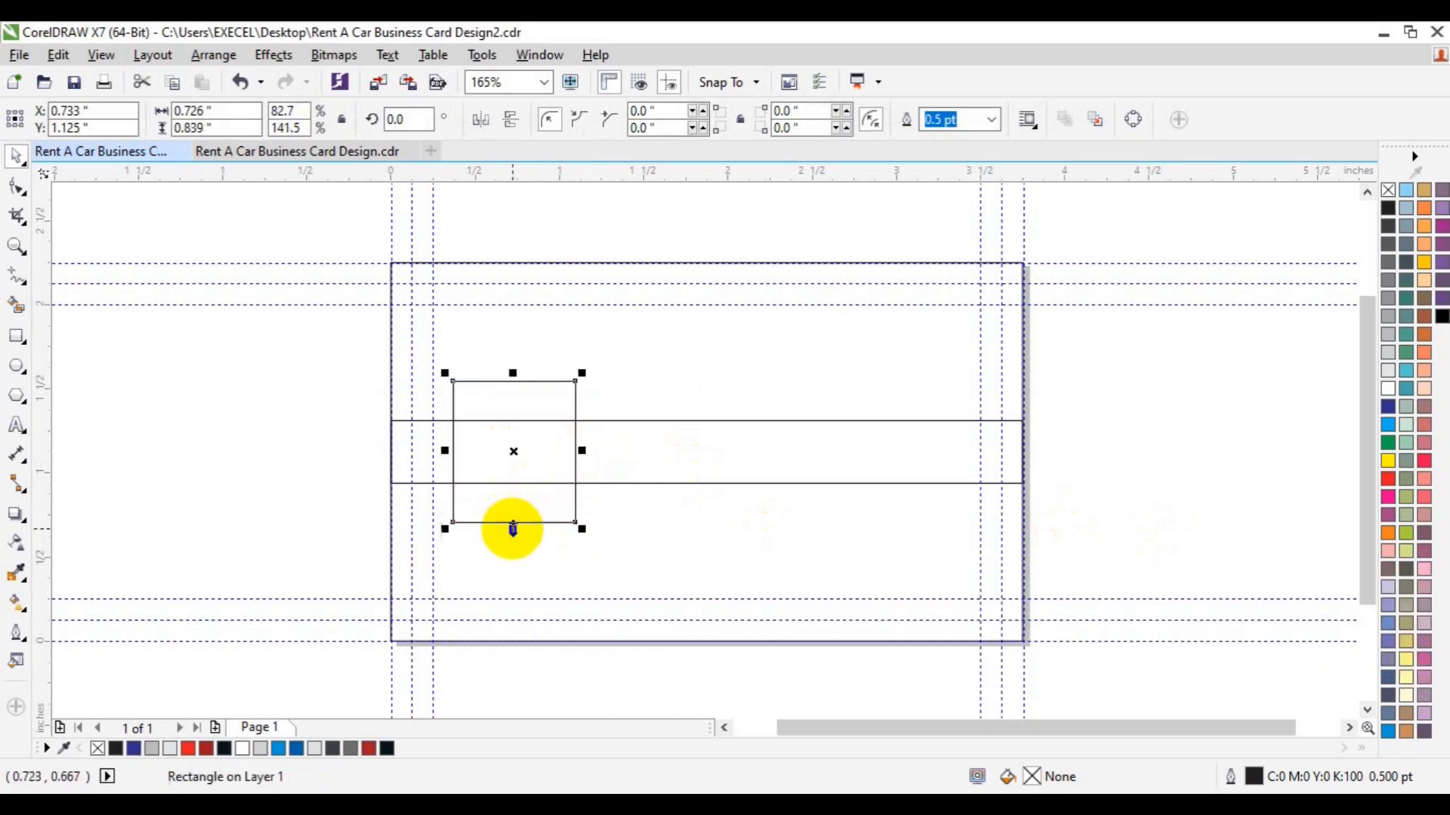
left_click(608, 475, "shift")
left_click(1069, 519)
key("ctrl+z")
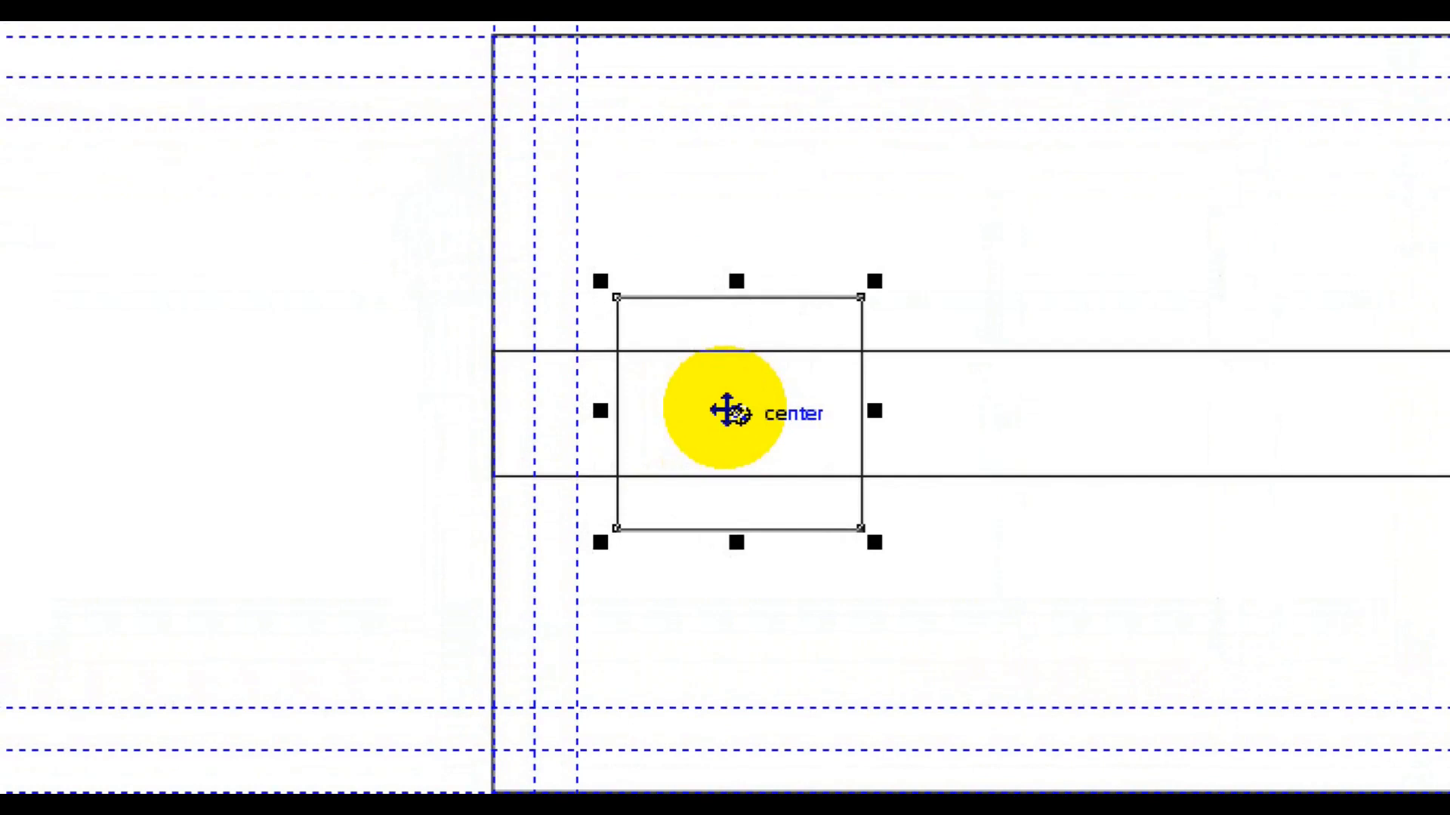
Step: Skew the small rectangle's top edge to the right, forming a slanted parallelogram about 0.99 in wide overall
left_click(727, 412)
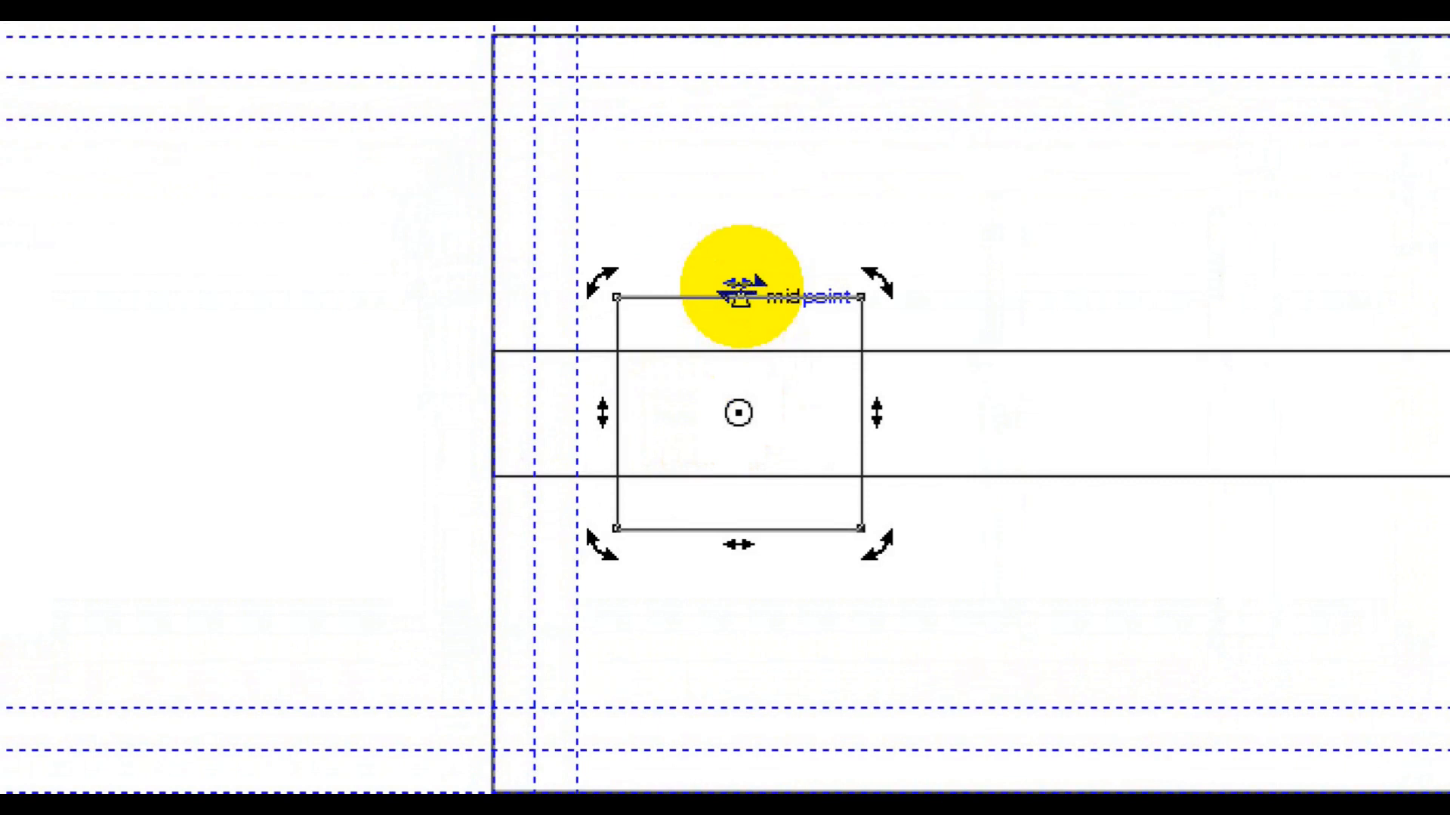
left_click_drag(740, 294, 829, 299)
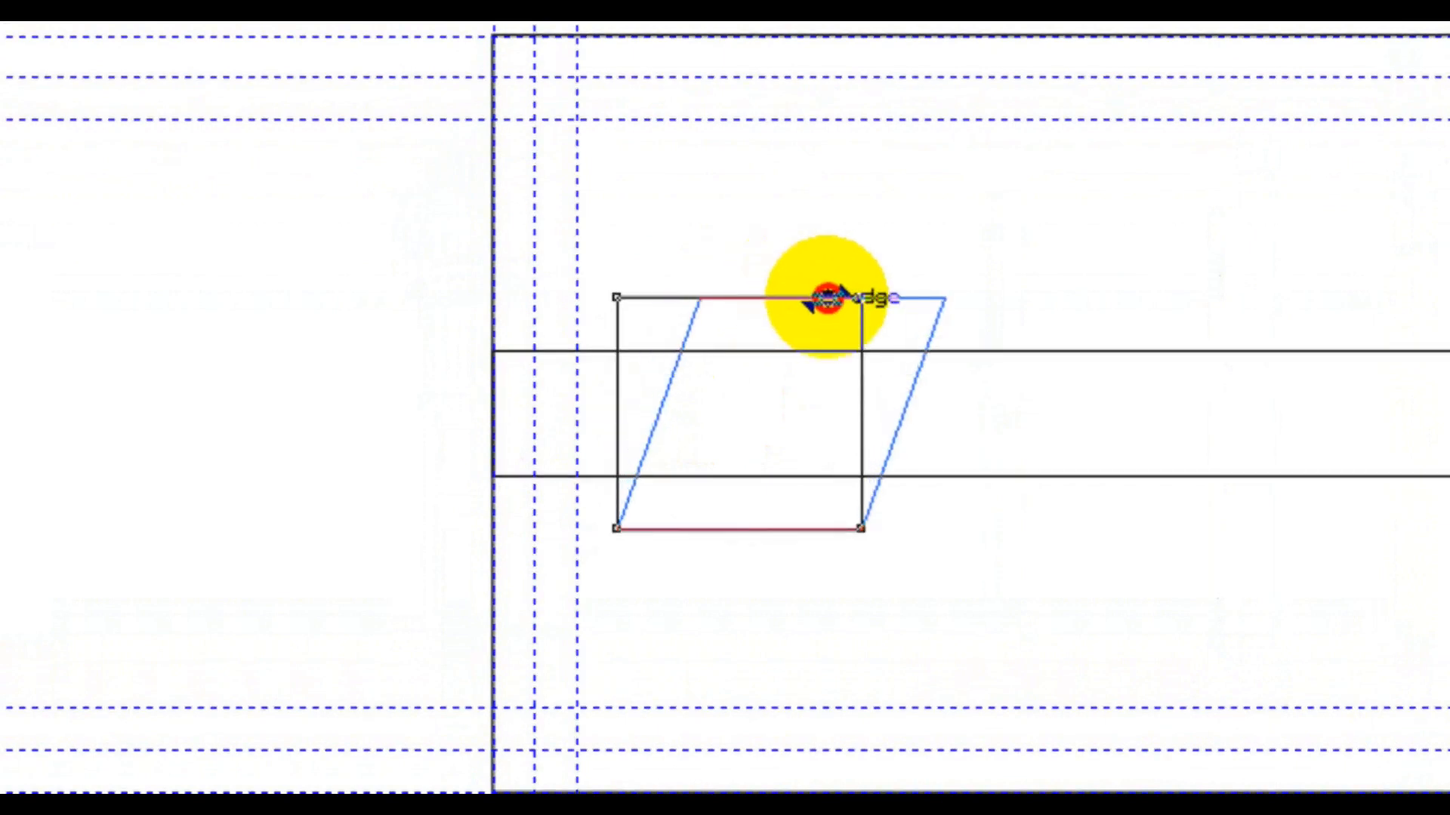
left_click_drag(828, 298, 832, 300)
left_click(831, 304)
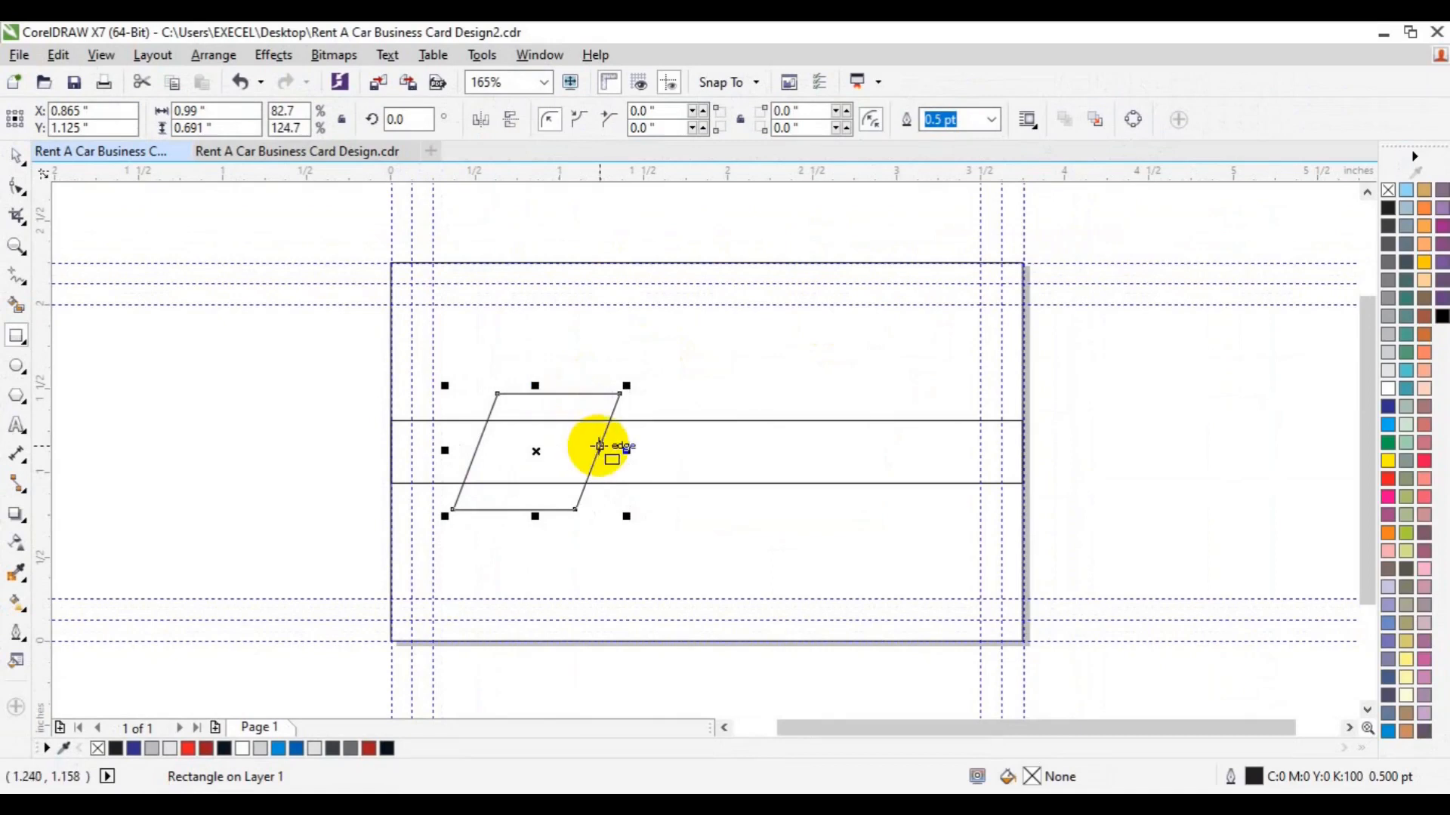
key("space")
left_click(319, 487)
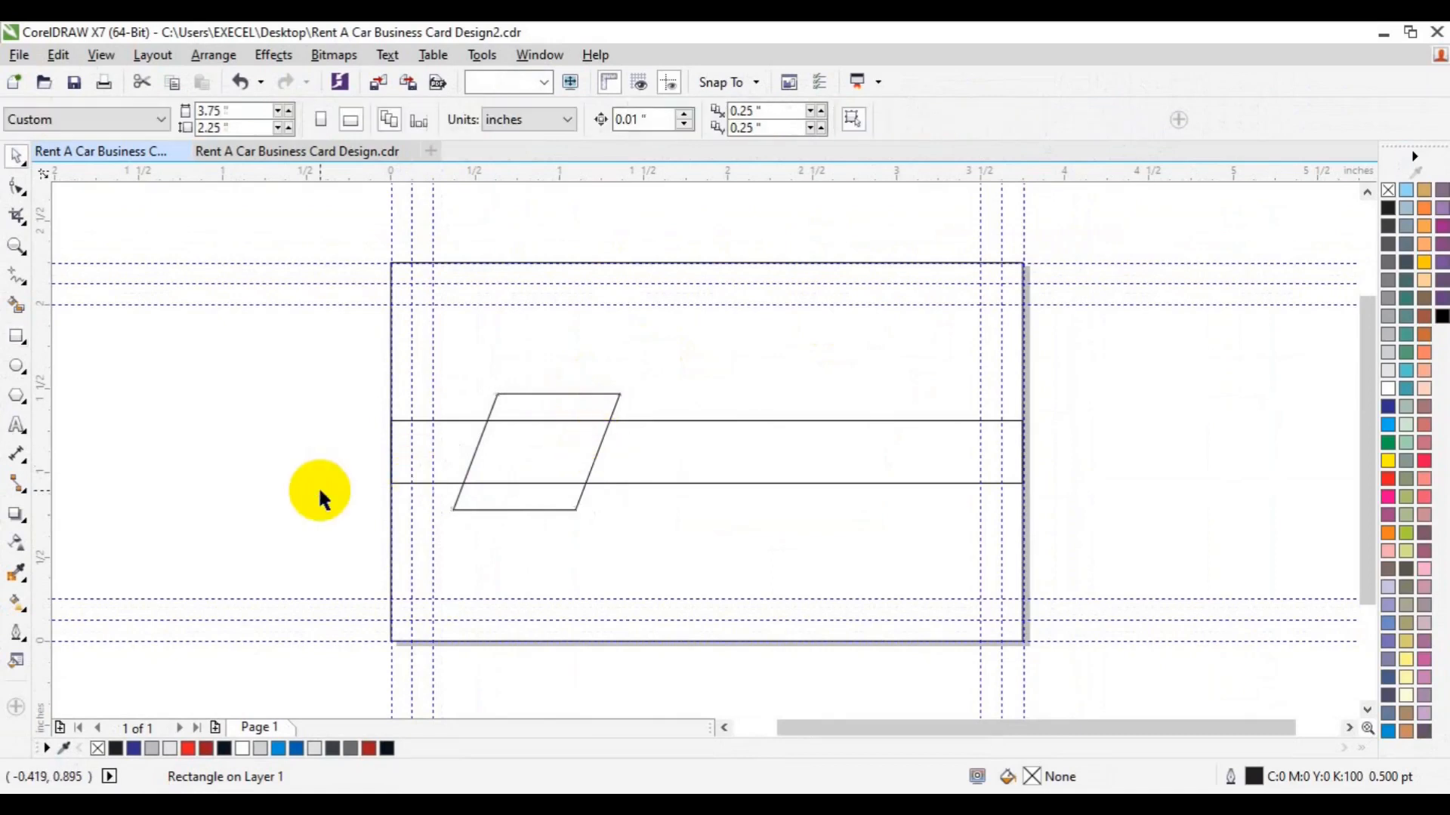
Step: Draw a short fold line with the Pen tool from the parallelogram's lower-left corner up to the band's lower edge
left_click(22, 281)
left_click(24, 278)
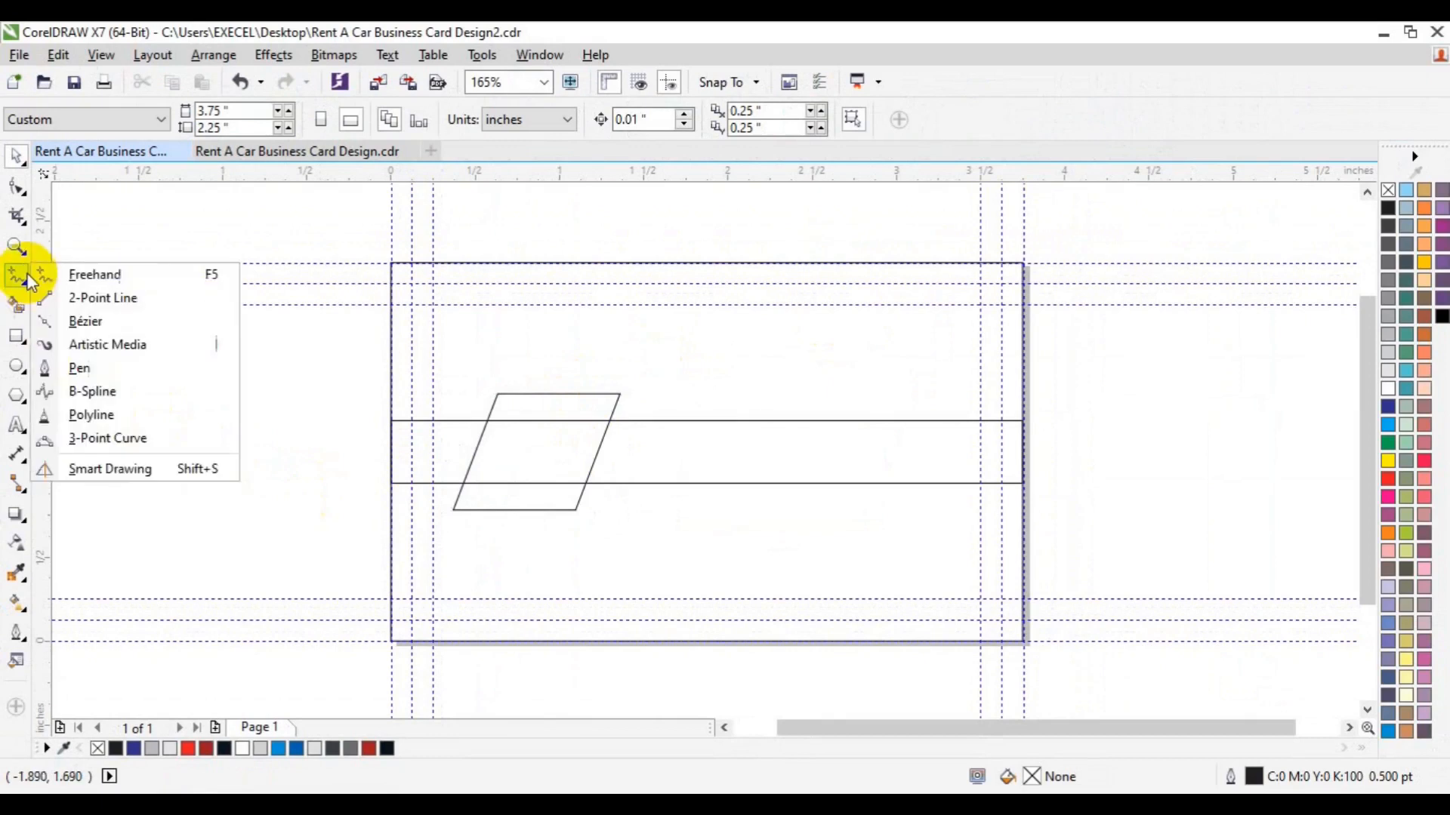
left_click(26, 279)
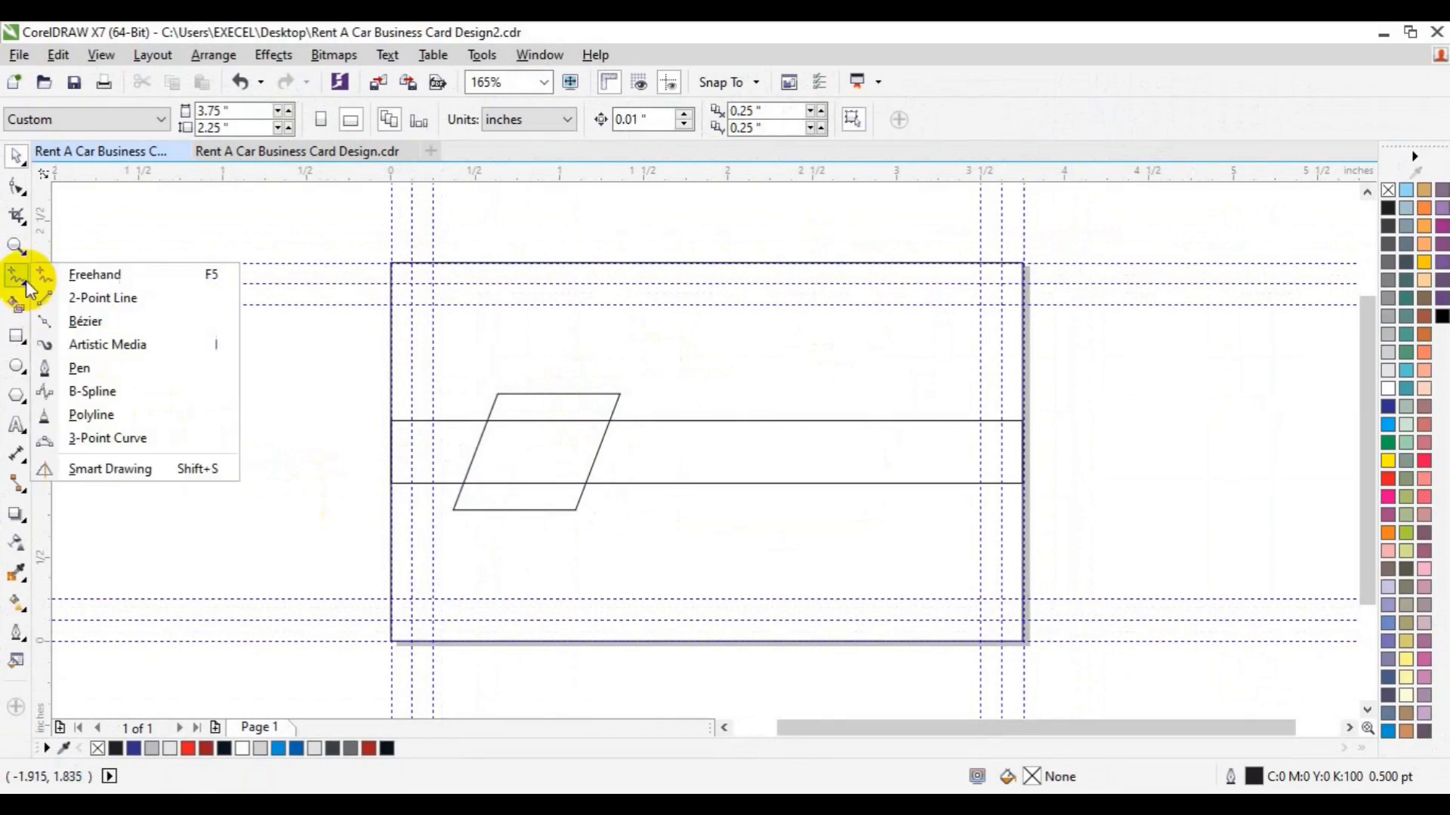
left_click(101, 365)
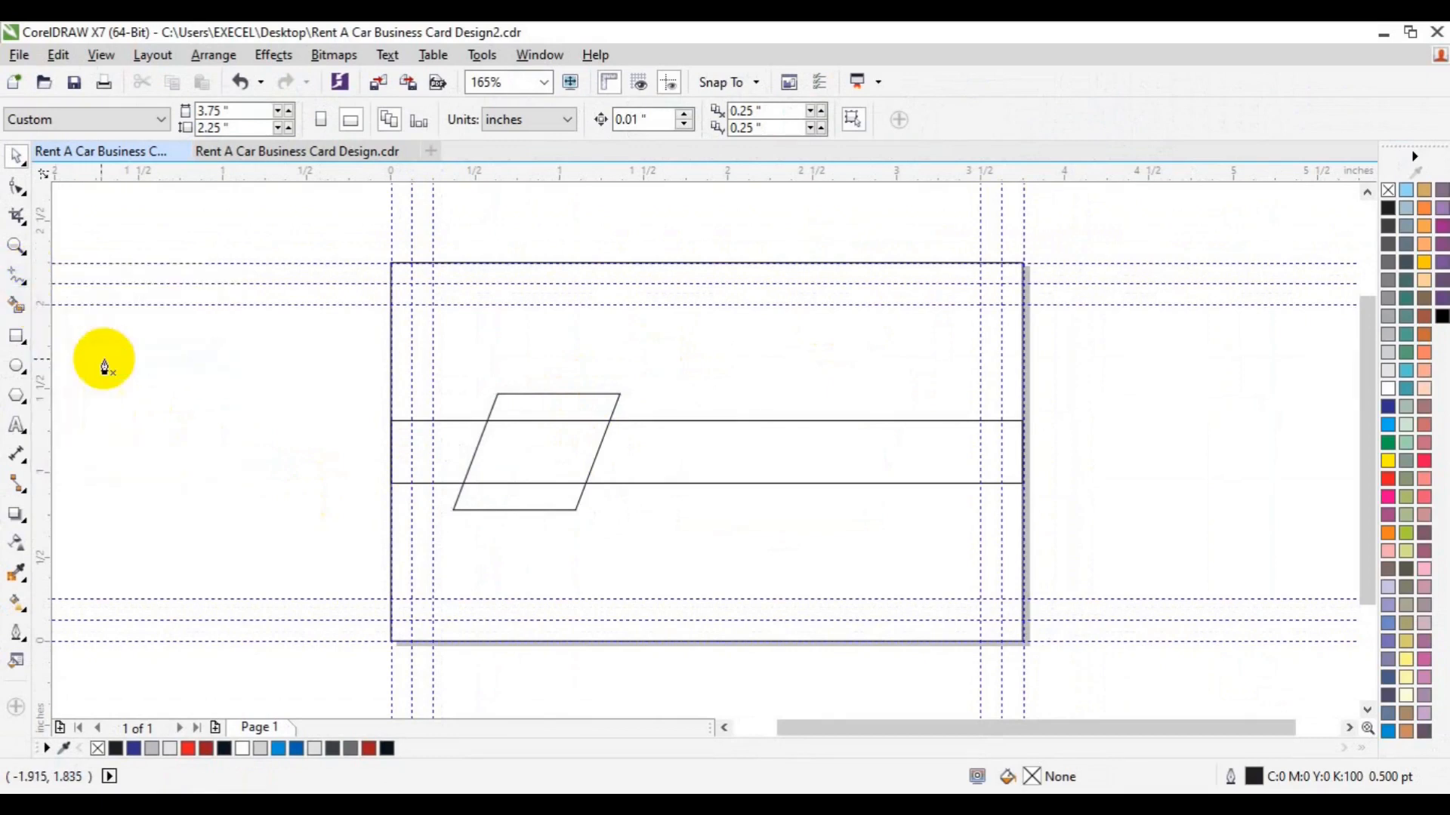
left_click(454, 511)
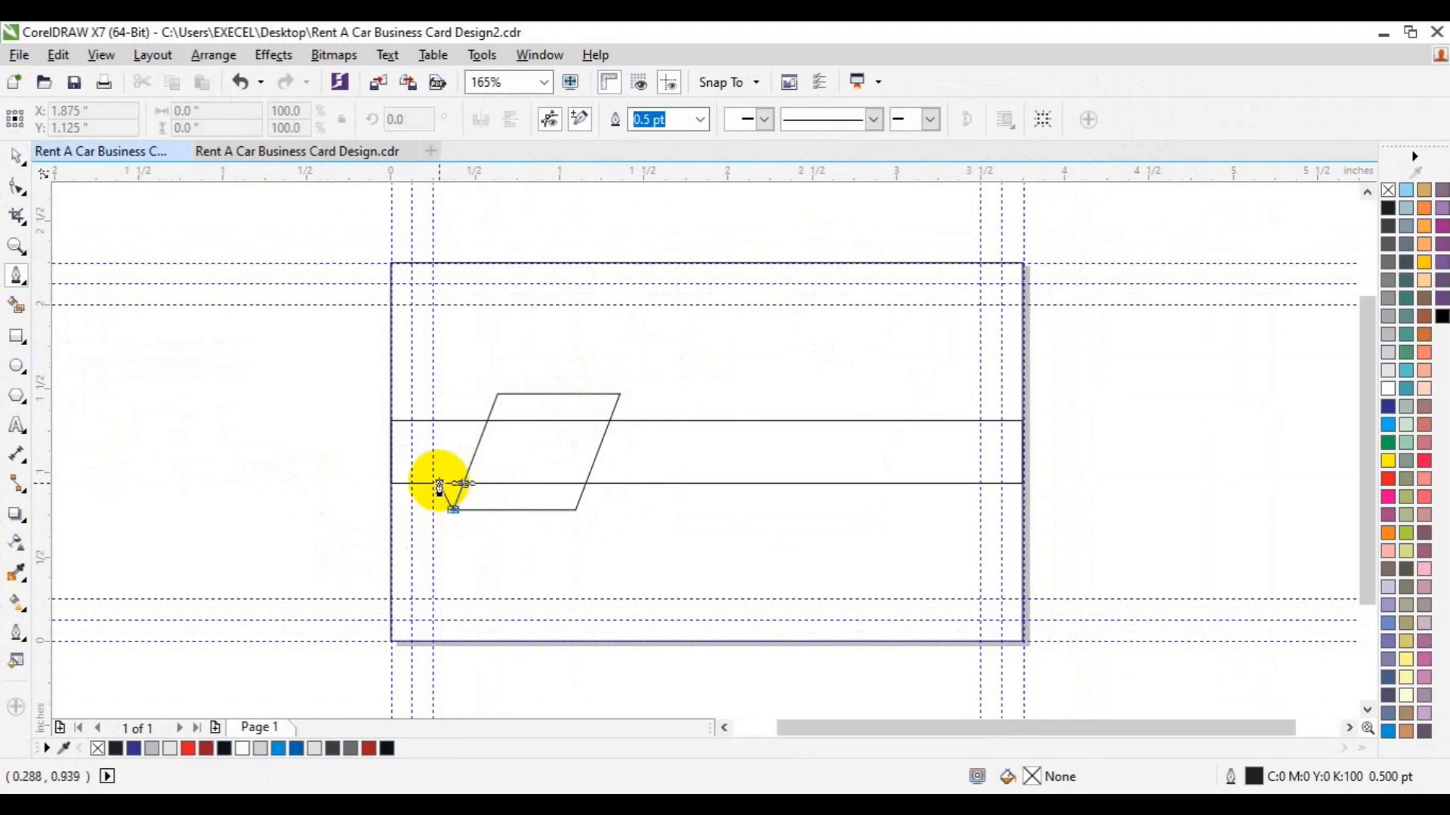
left_click(439, 484)
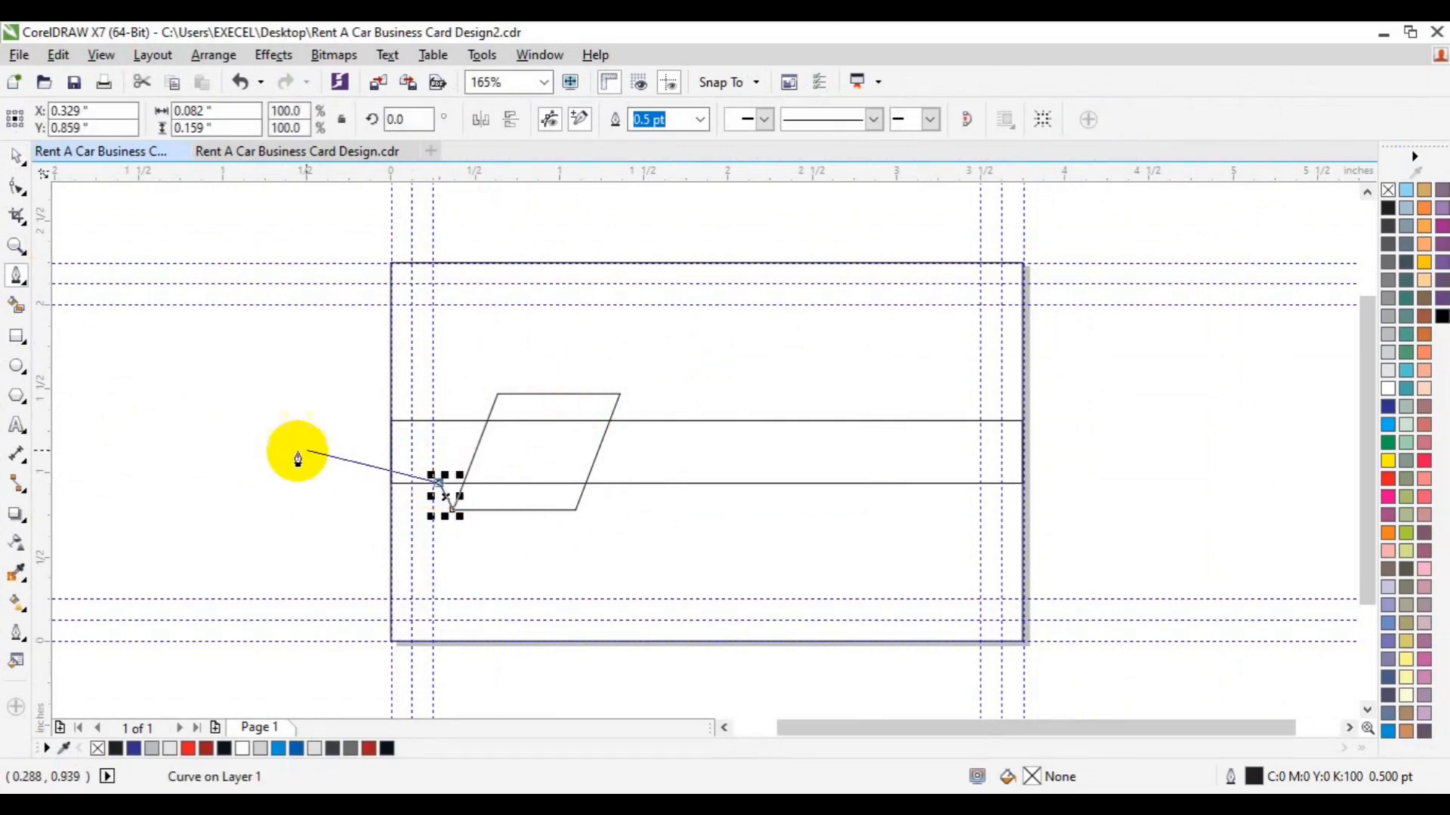
key("Escape")
key("space")
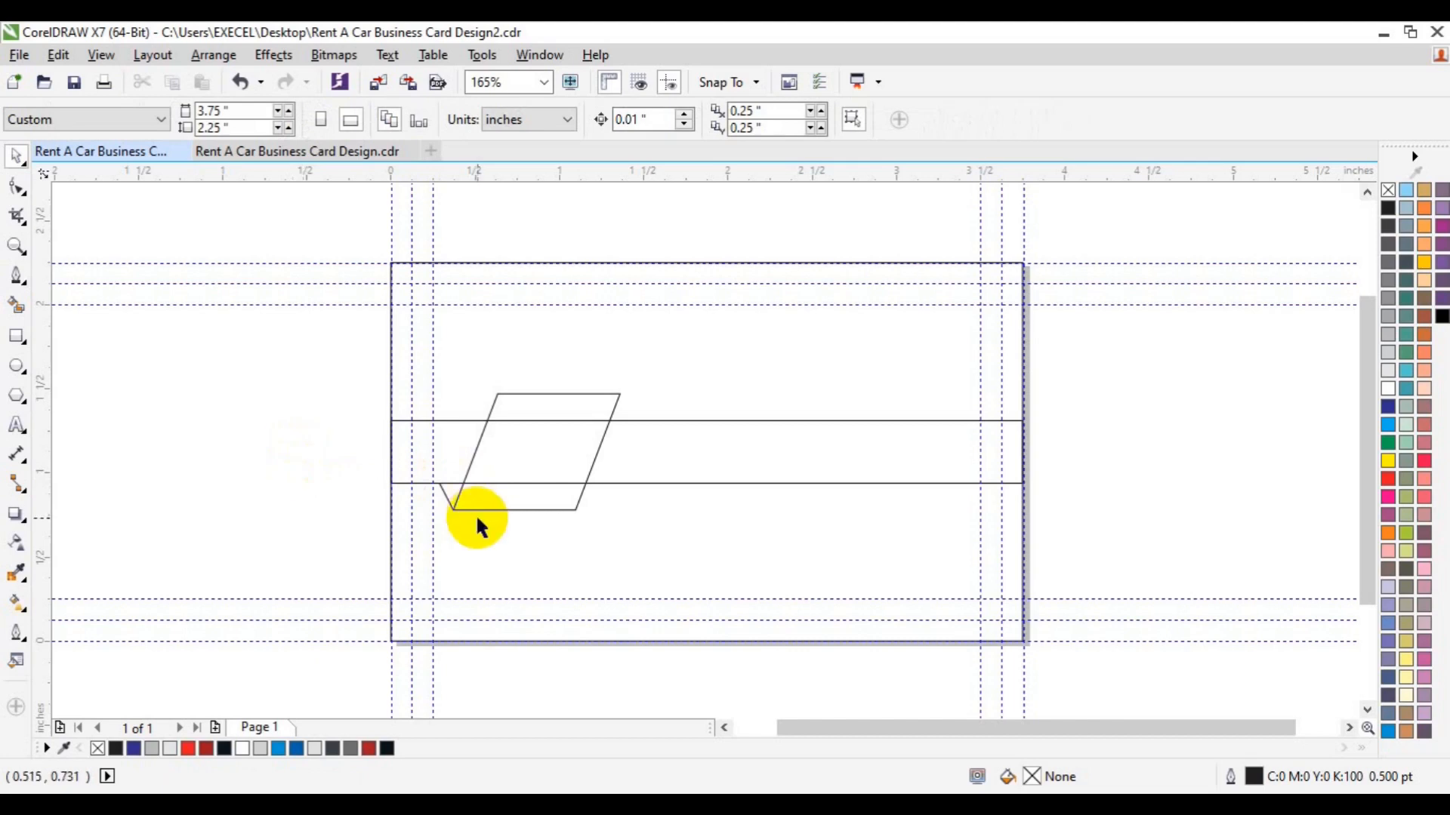
Step: Group the parallelogram with its fold line and make two evenly spaced copies to the right, about 1.24 in apart
left_click(448, 502)
left_click(500, 508, "shift")
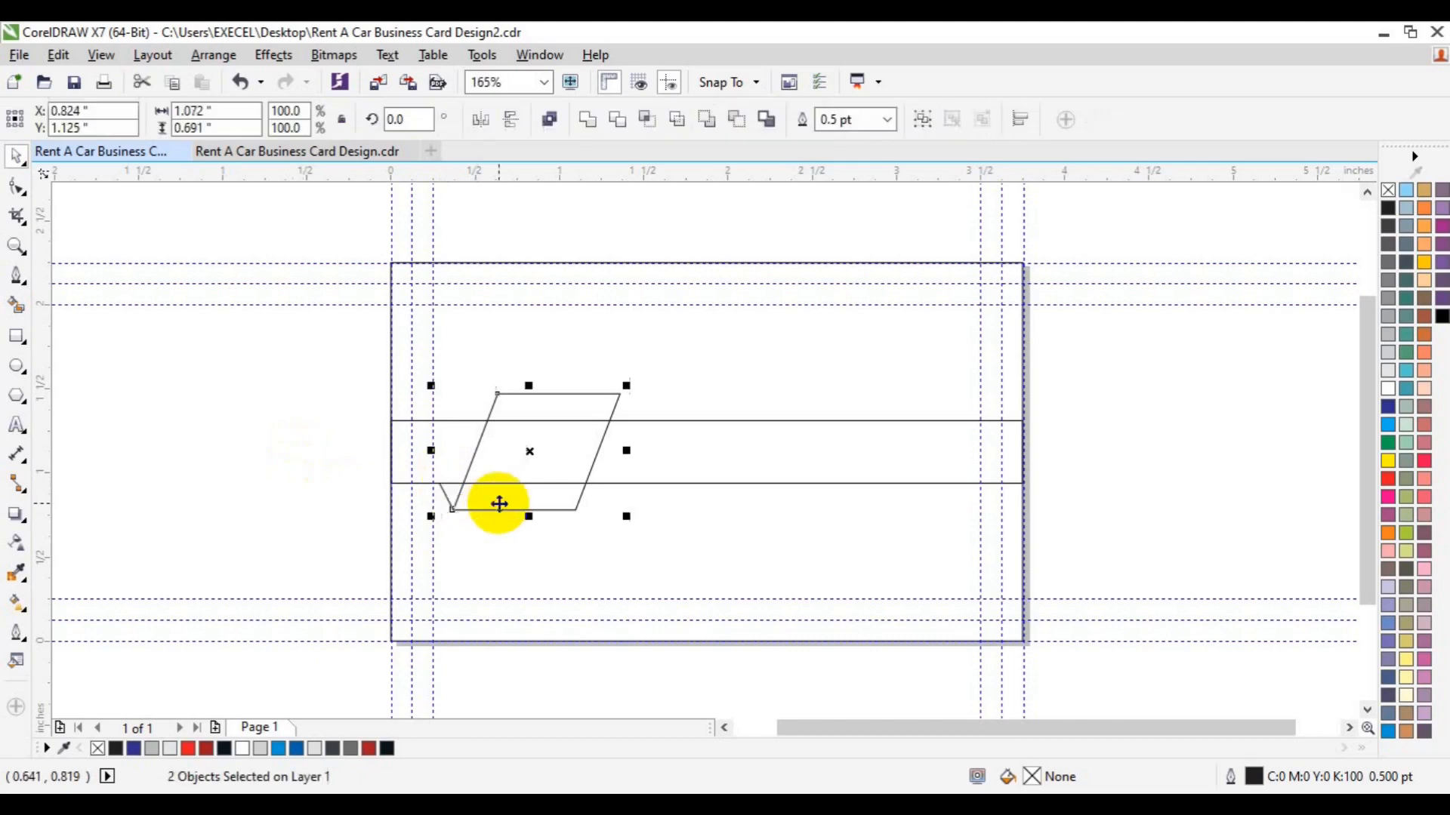
key("ctrl+g")
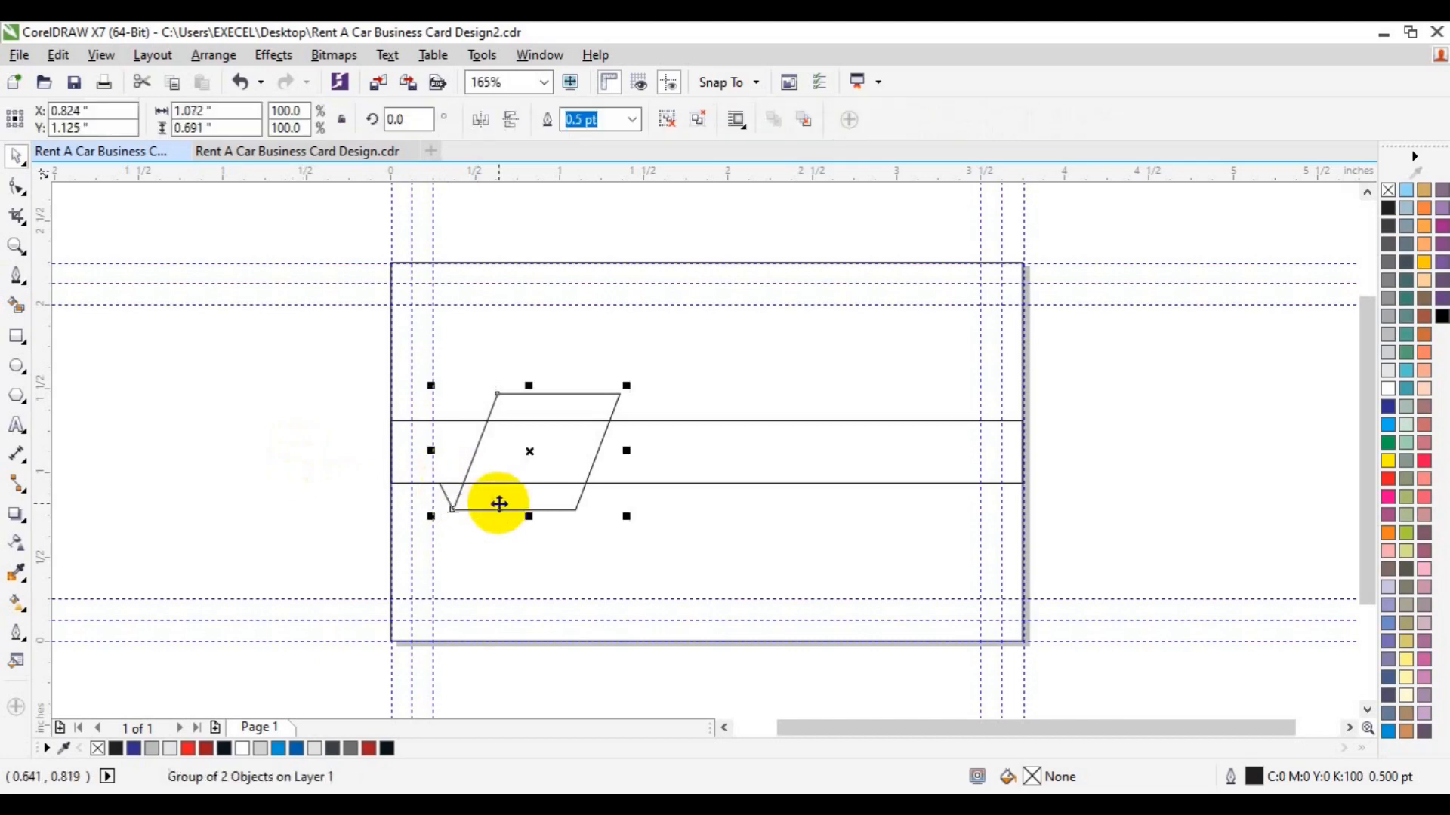
left_click_drag(499, 503, 708, 519)
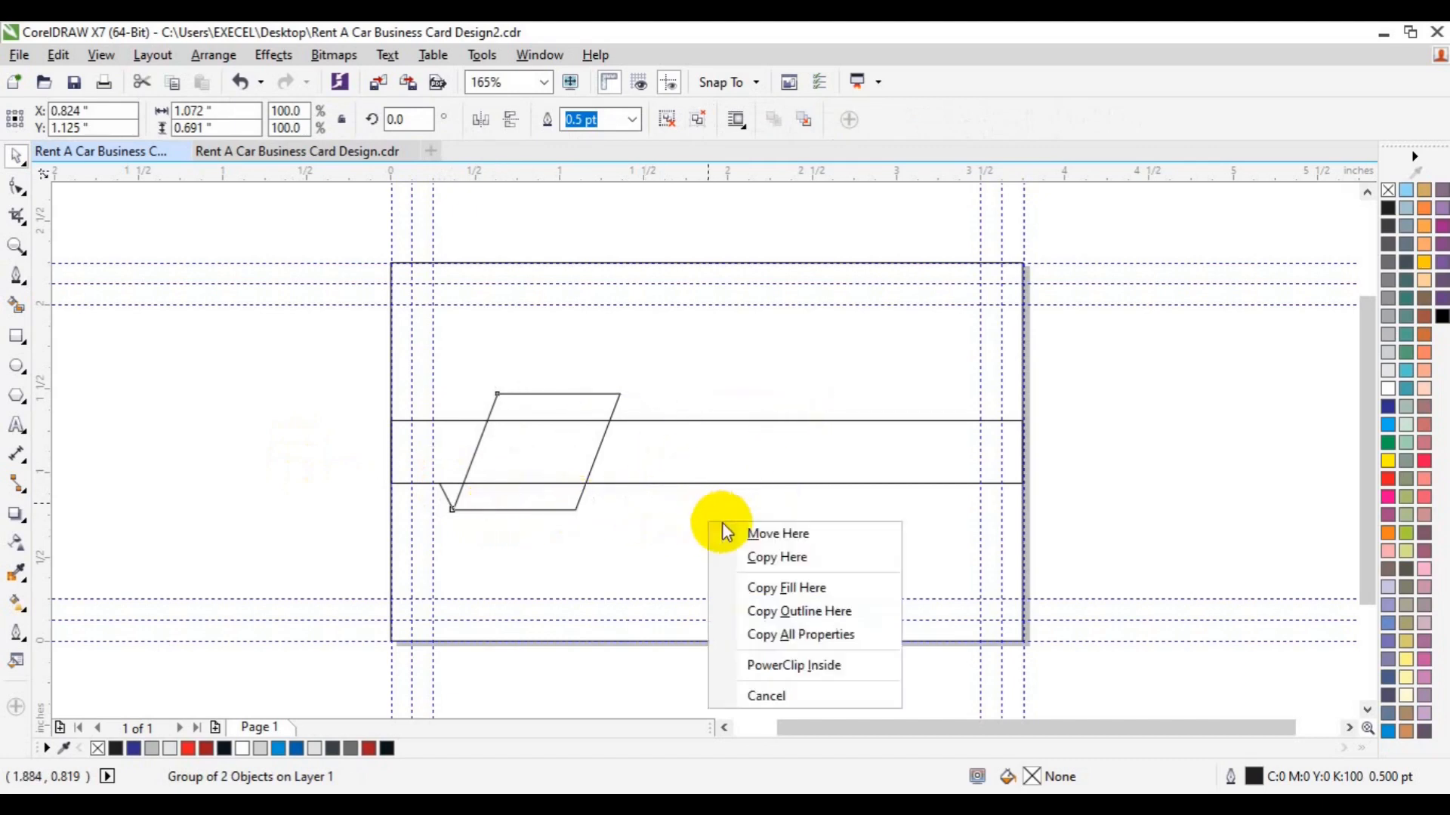
left_click(776, 559)
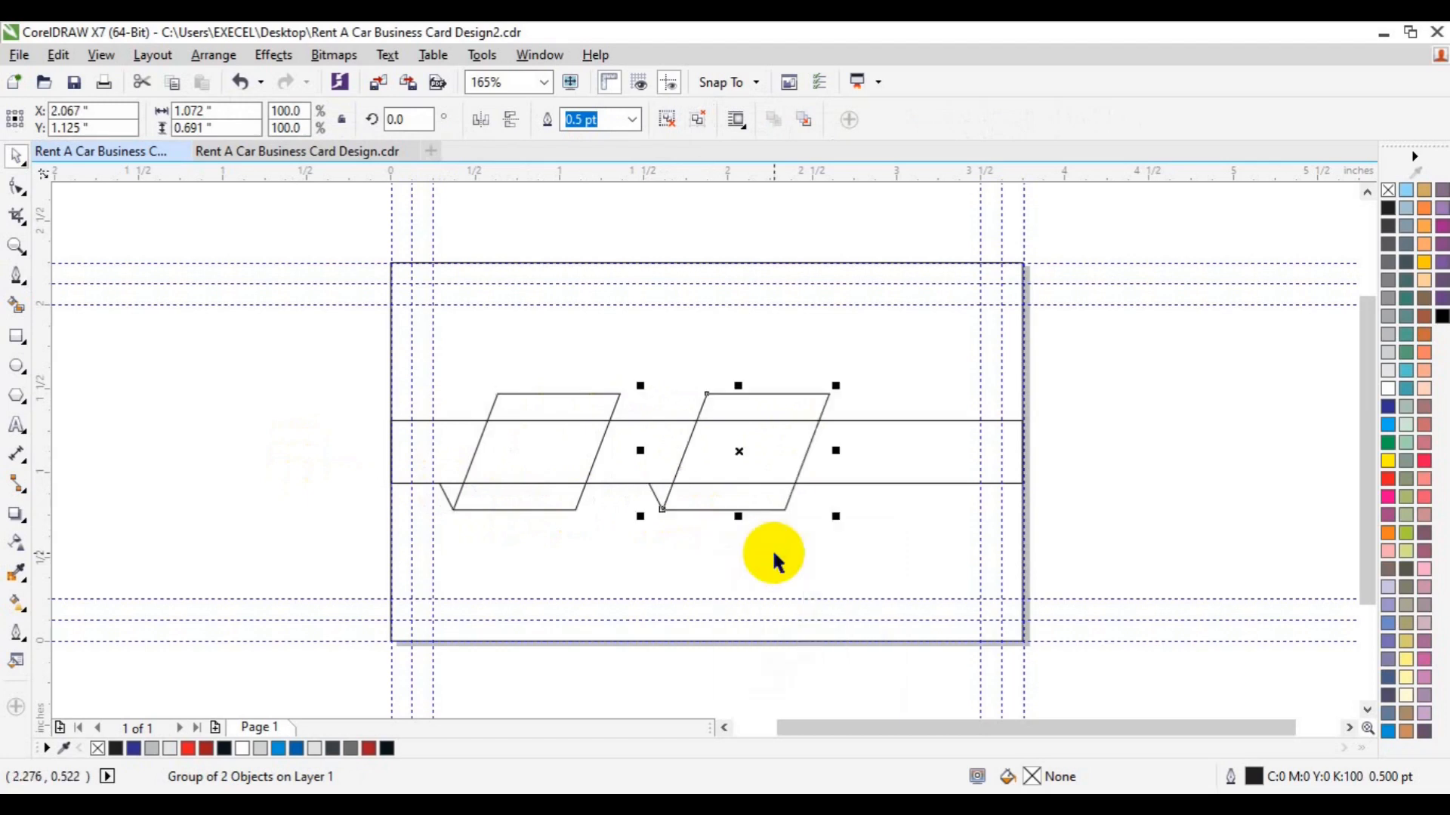
key("ctrl+r")
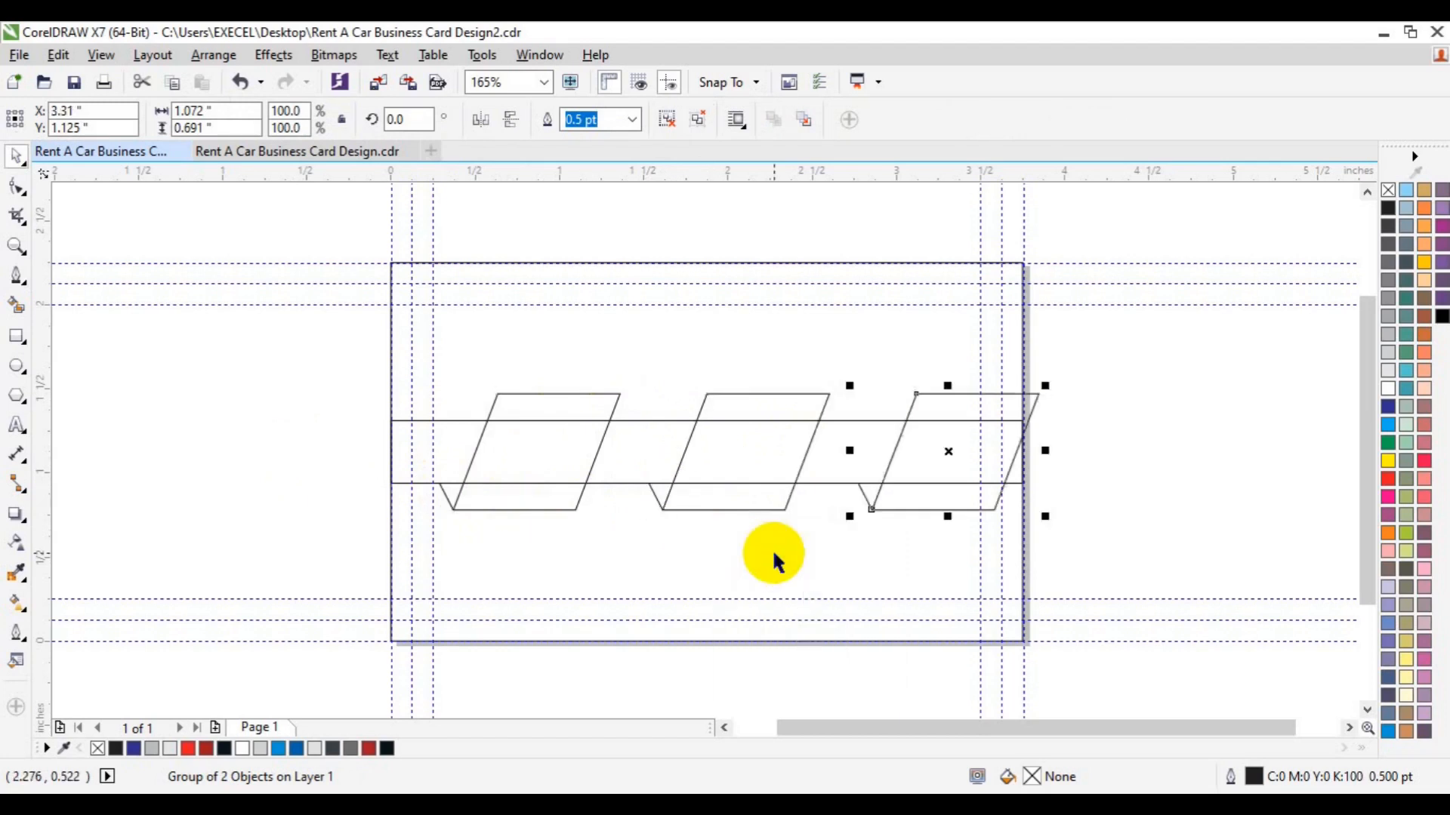
Step: Scale the three parallelogram groups together about their centre to about 3.023 × 0.587 in
left_click(746, 509, "shift")
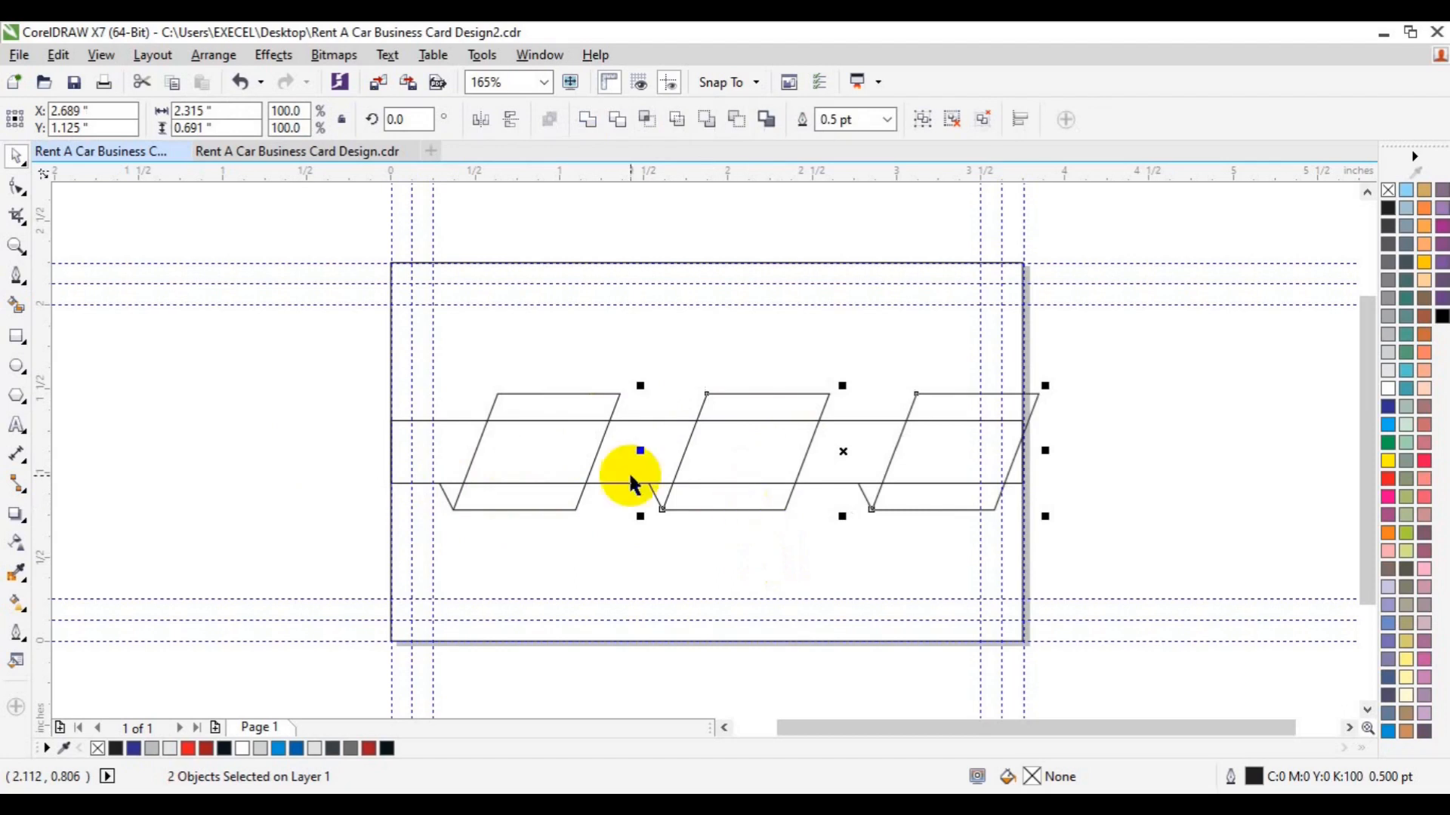
left_click(560, 508, "shift")
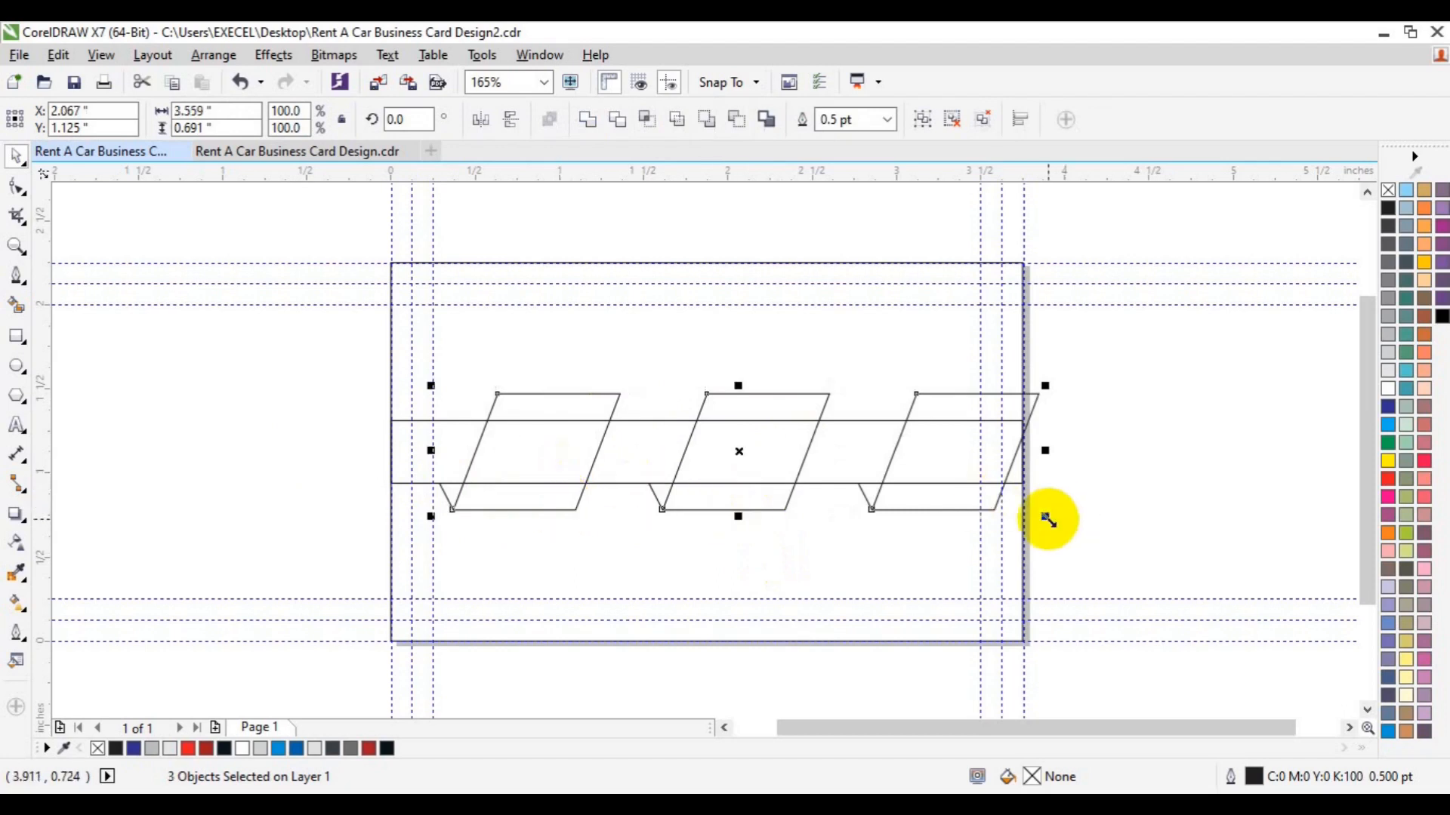
left_click_drag(1045, 516, 1036, 506)
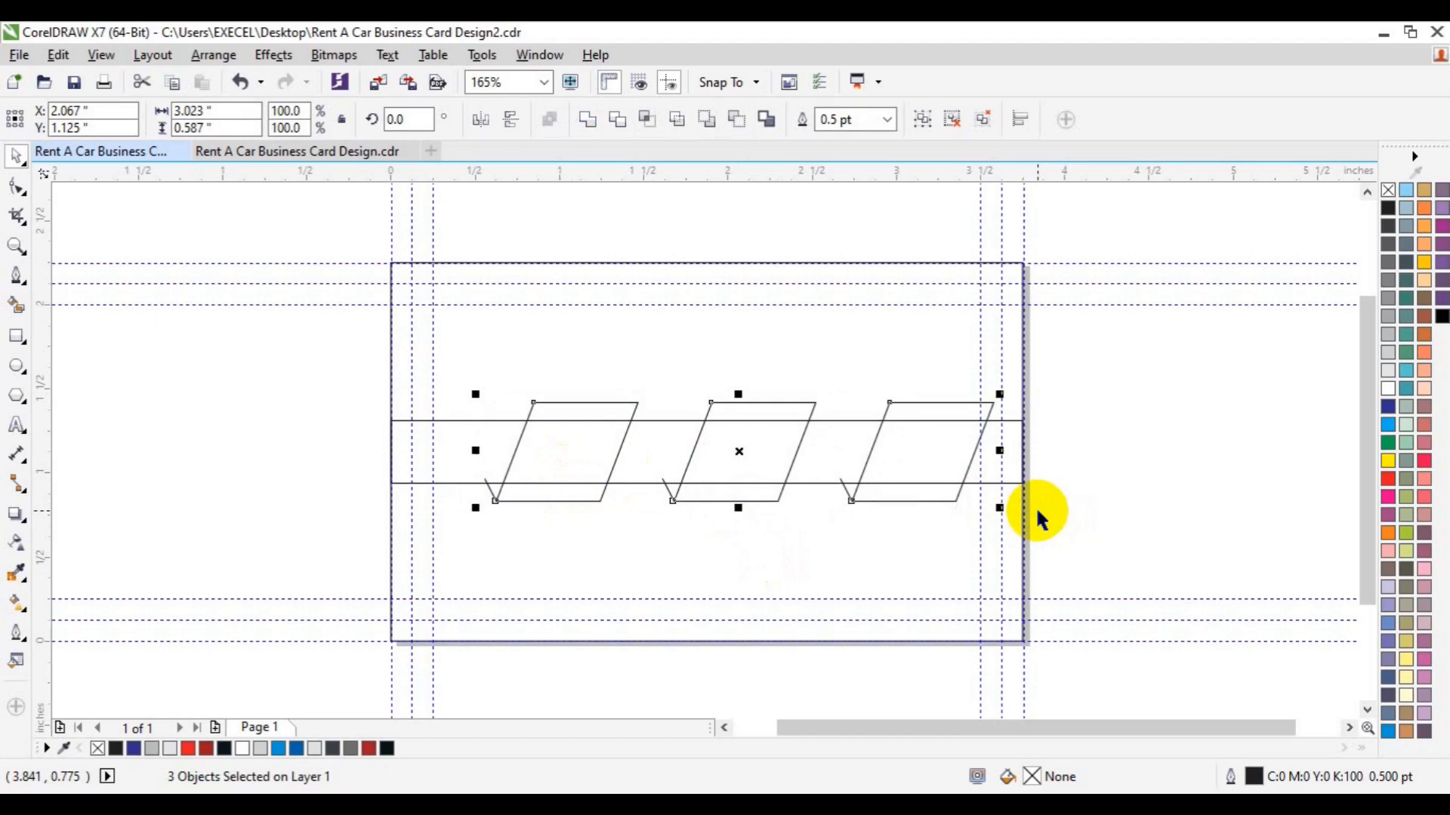
Step: Nudge the three parallelograms down 0.02 in so their fold lines meet the band's lower edge, and group them together
key("Down")
key("Down")
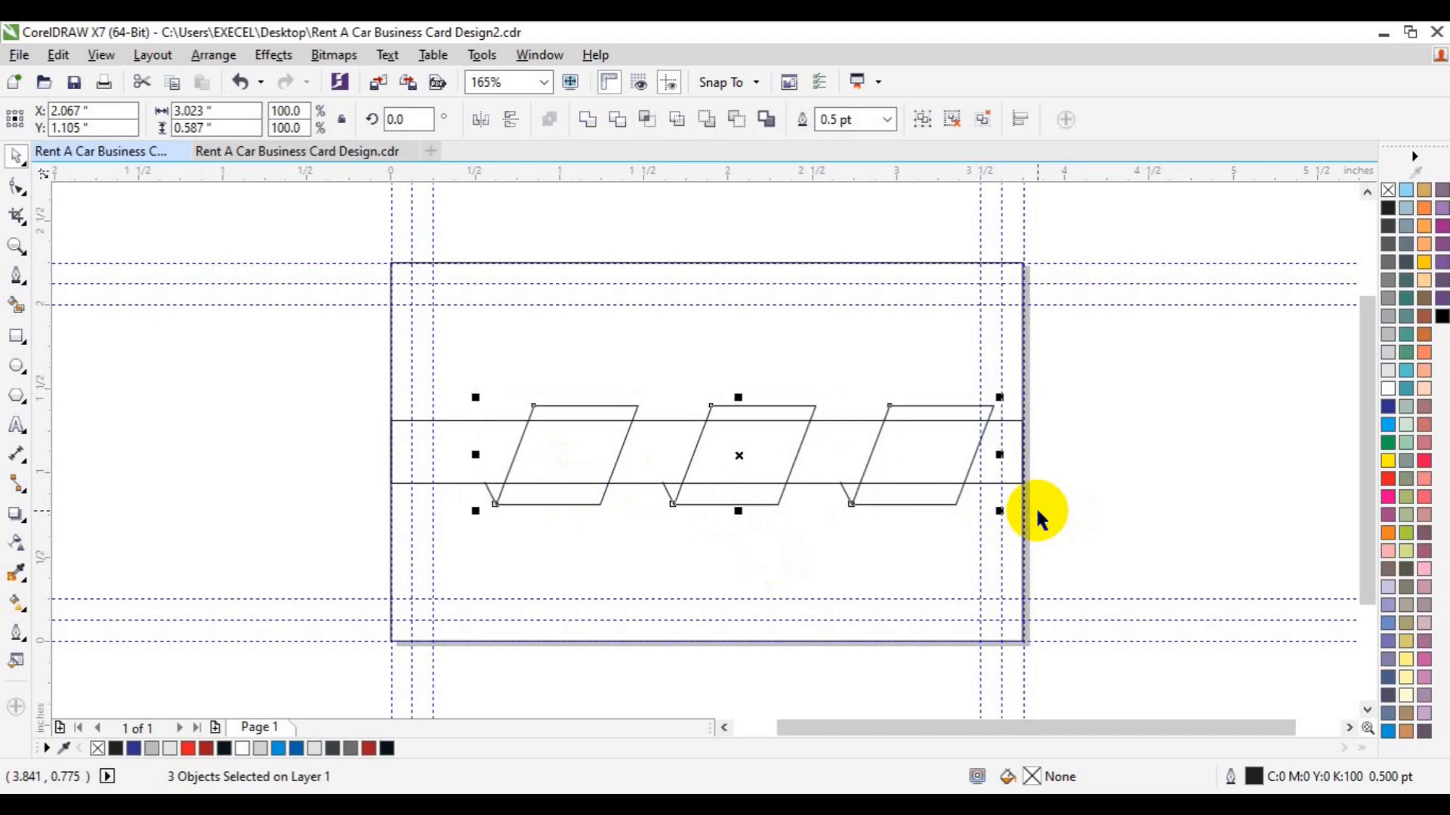
key("ctrl+g")
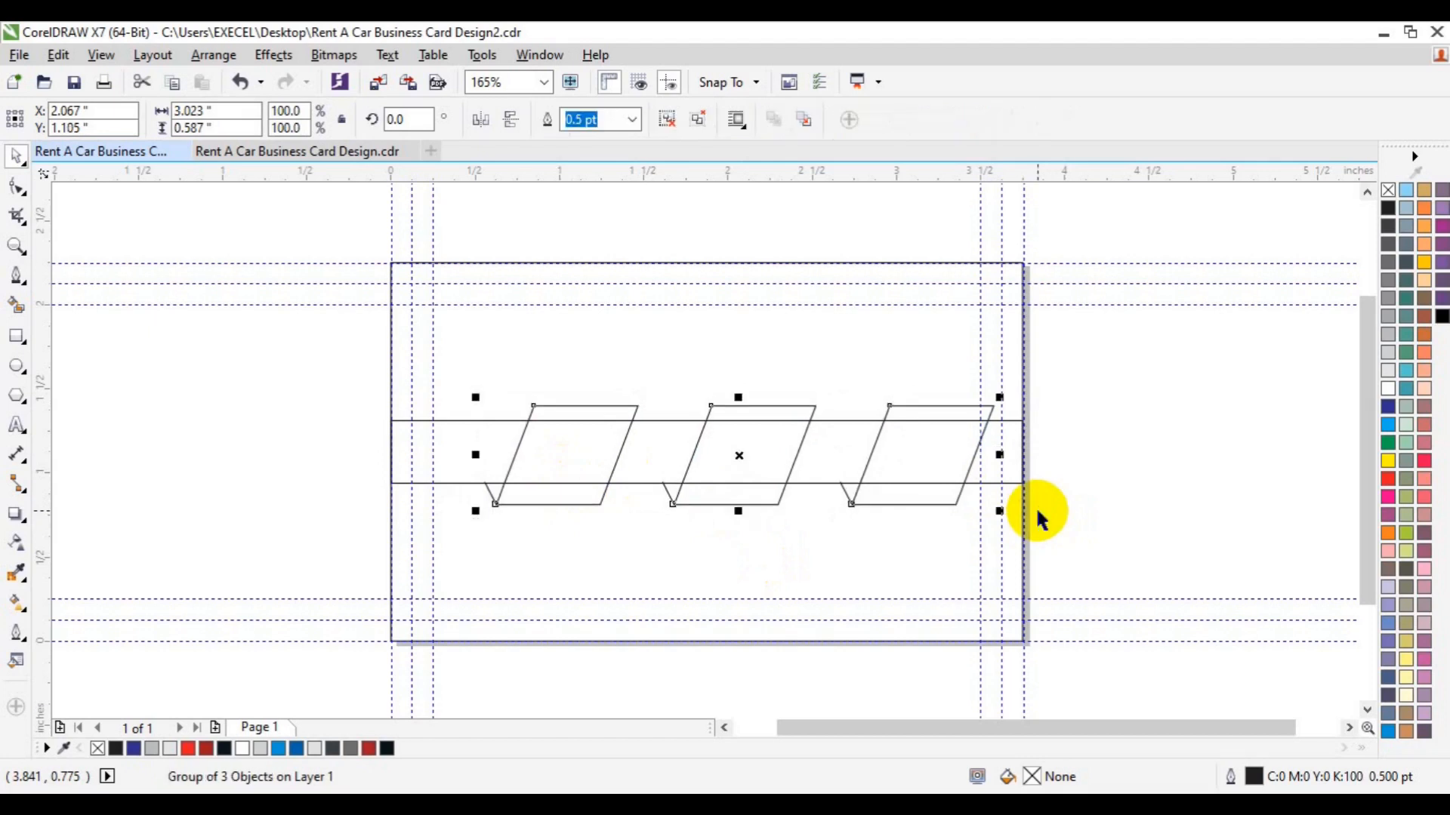
Step: Align the row of parallelograms horizontally with the centre of the band, keeping its vertical position
left_click(453, 478, "shift")
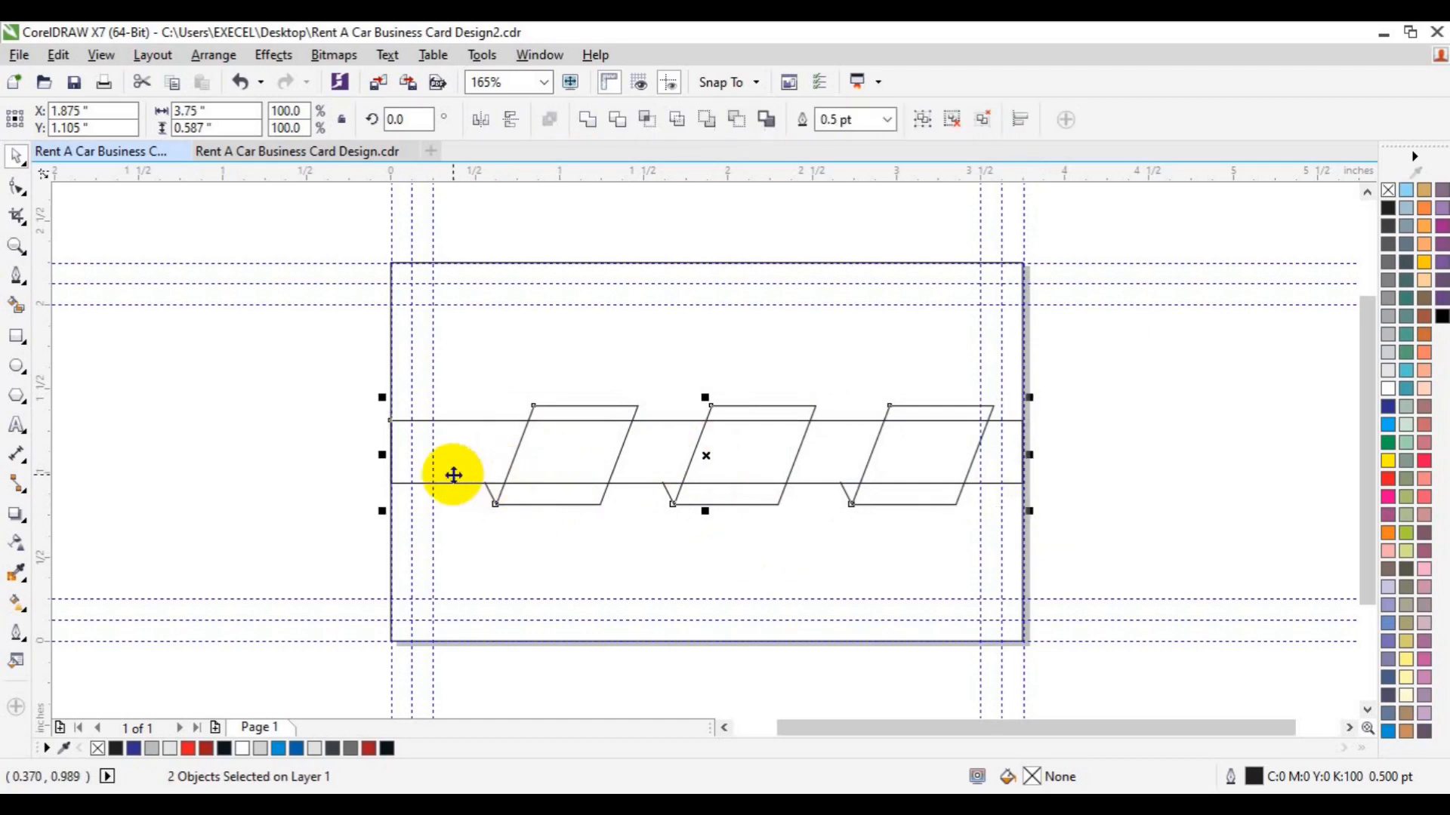
key("Up")
key("Up")
key("ctrl+z")
key("ctrl+z")
key("c")
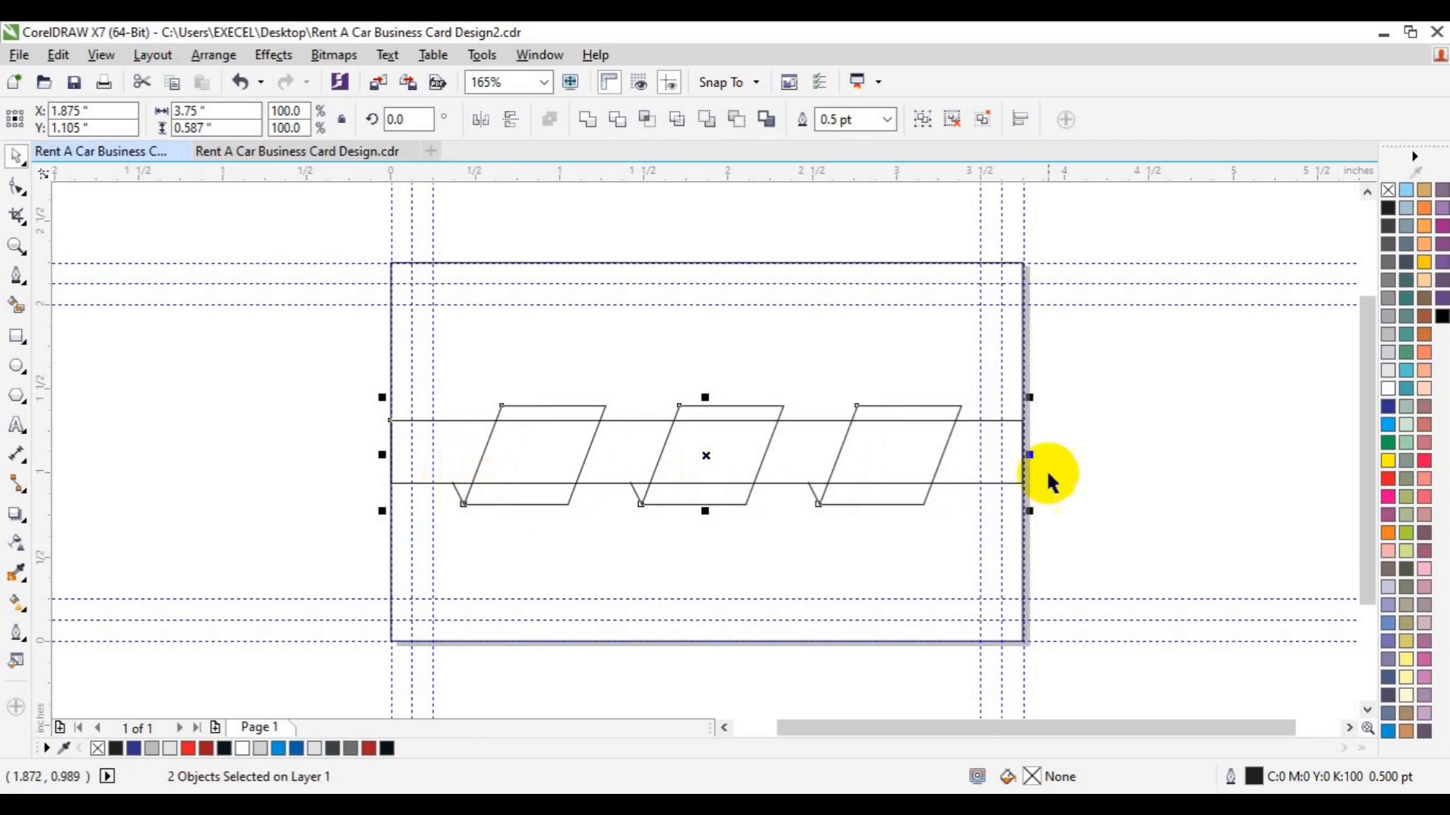
left_click(1129, 466)
Step: Ungroup the row into its three parallelogram groups and select the middle one
left_click(885, 498)
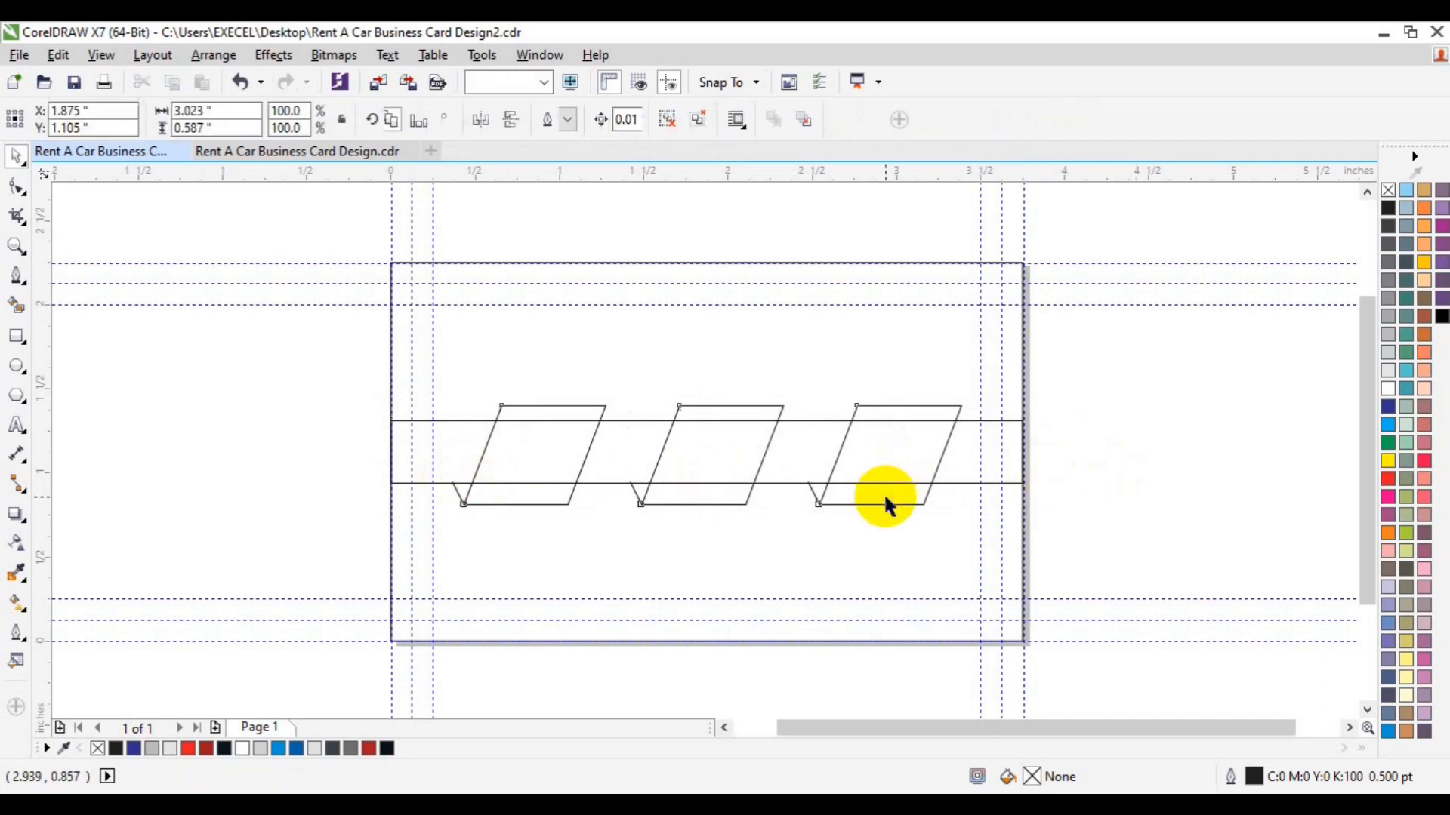
left_click(667, 120)
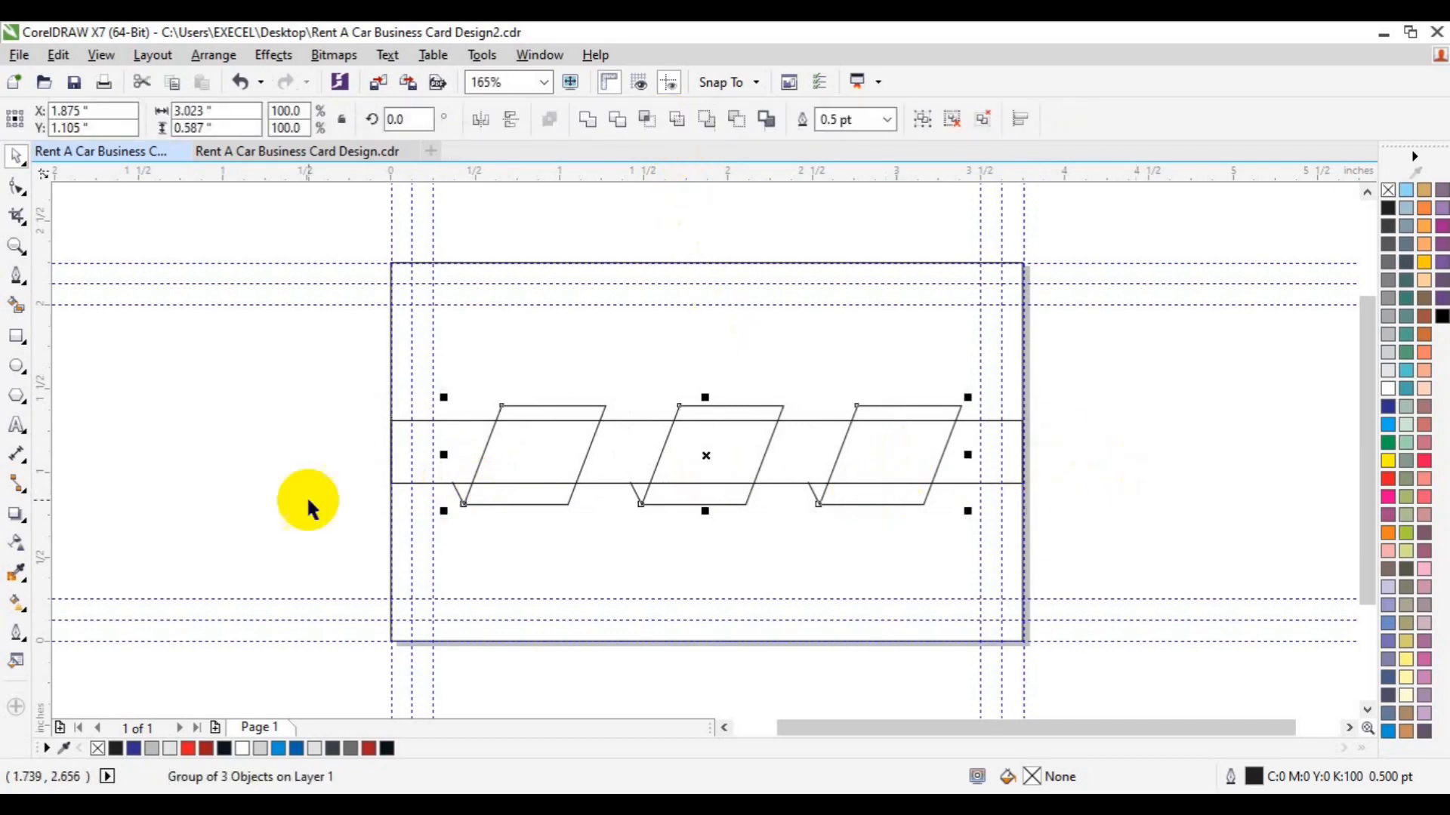
left_click(692, 499)
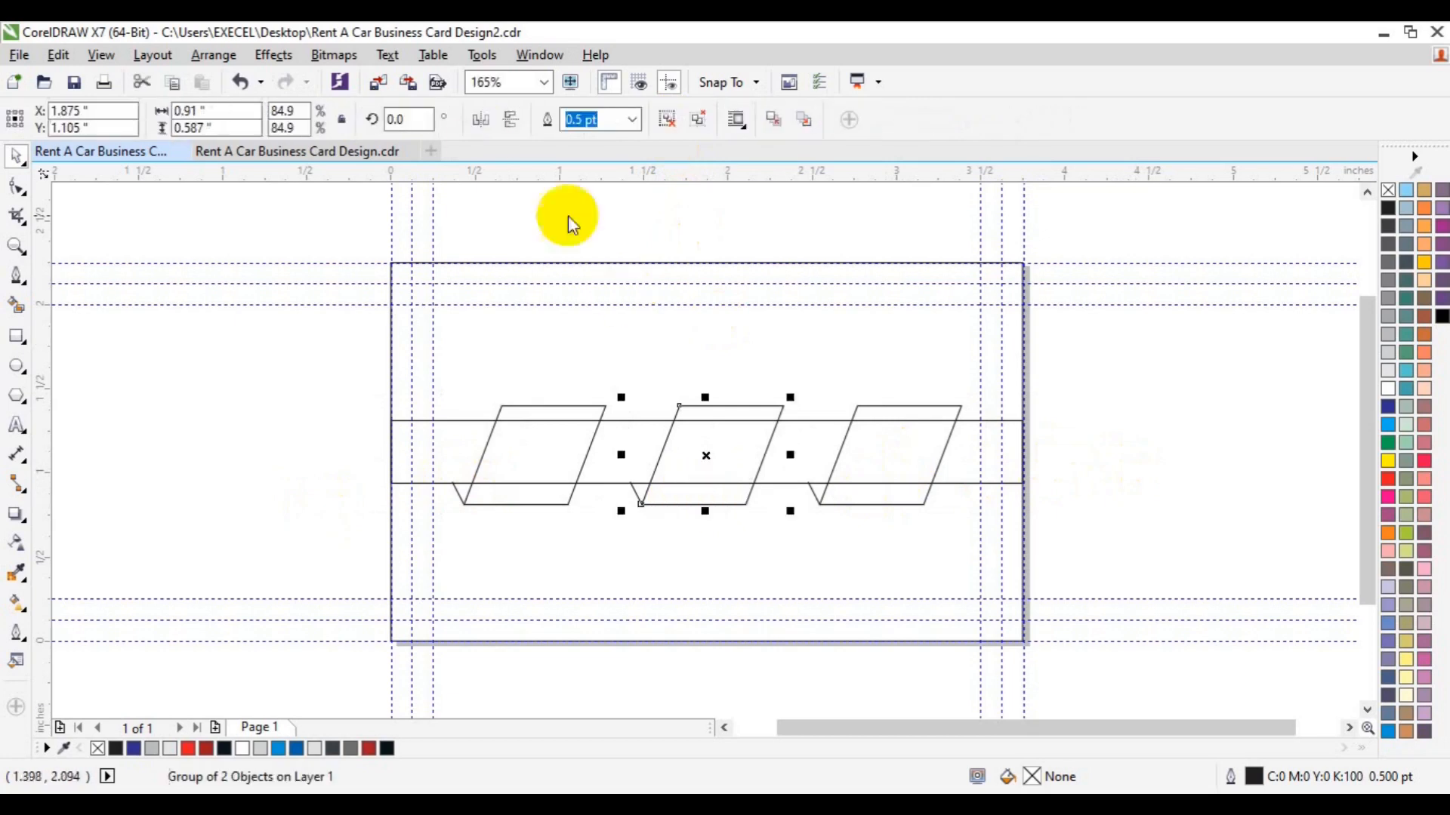
Step: Mirror the middle parallelogram group horizontally and vertically so its fold sits at the upper edge
left_click(480, 128)
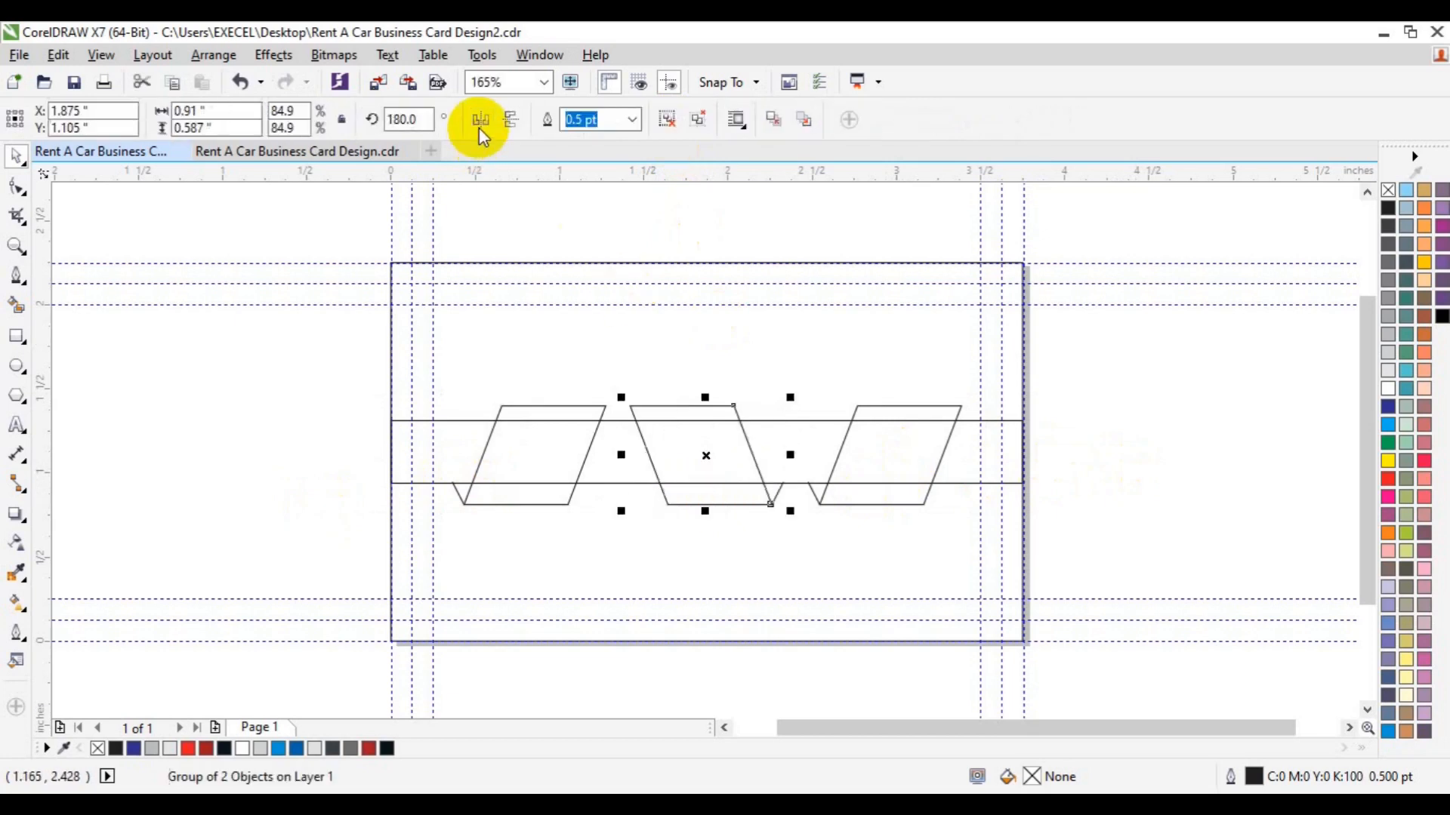
left_click(510, 125)
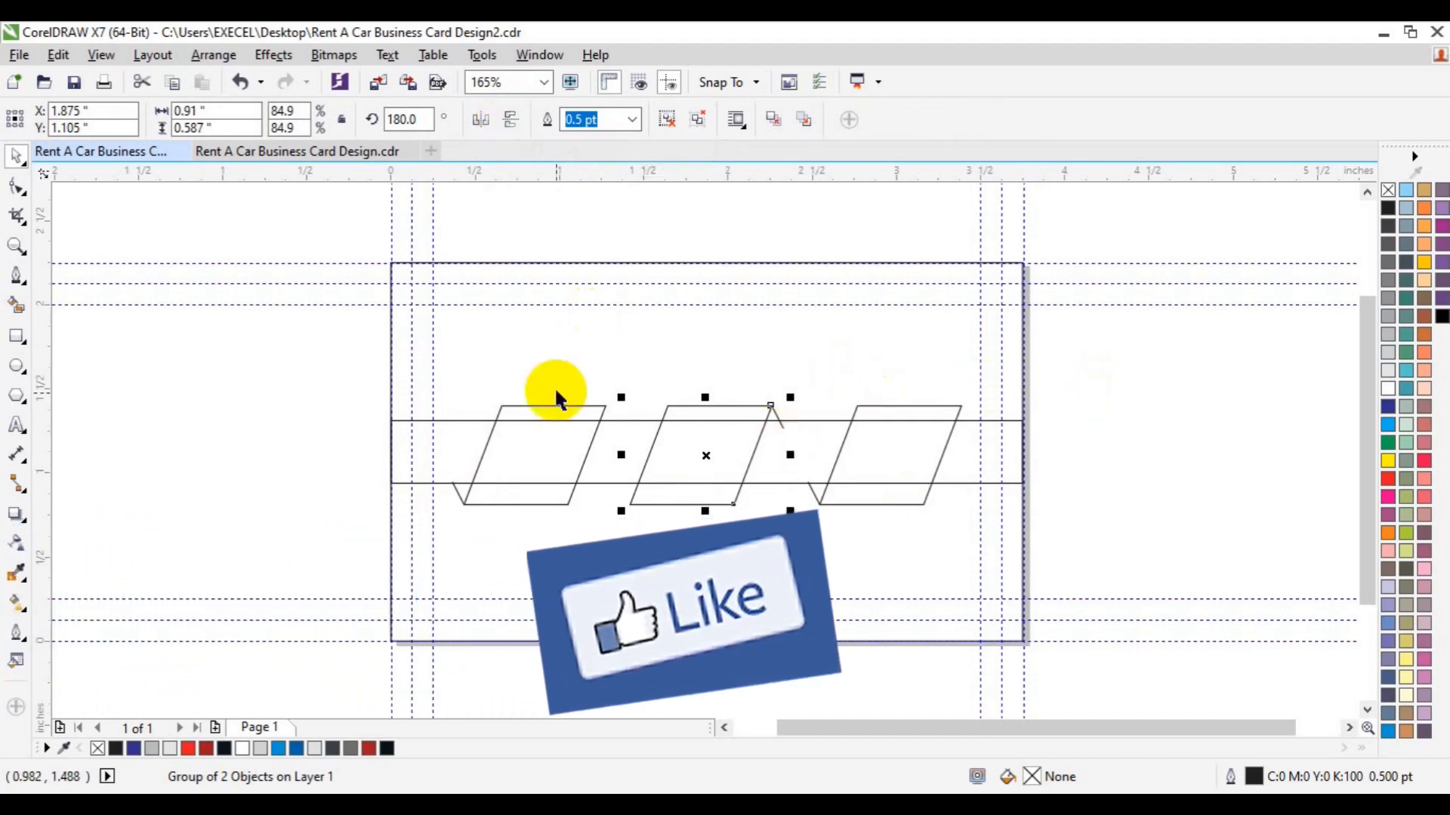
left_click(559, 437, "shift")
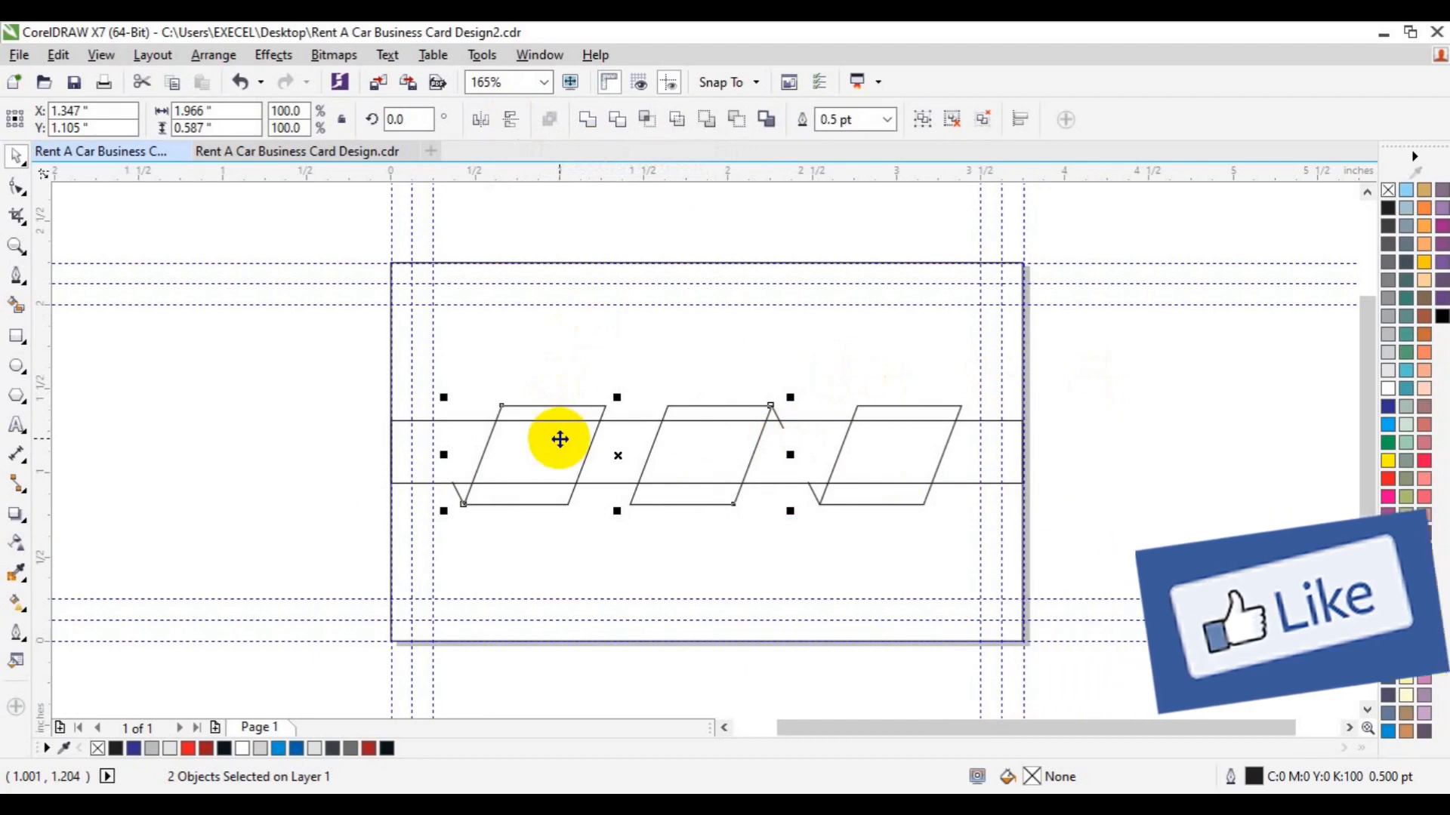
left_click(1066, 417)
Step: Nudge the middle parallelogram up 0.05 in so its fold meets the band's upper edge, and the third one down 0.01 in
left_click(672, 501)
key("Up")
key("Up")
key("Up")
key("Up")
key("Up")
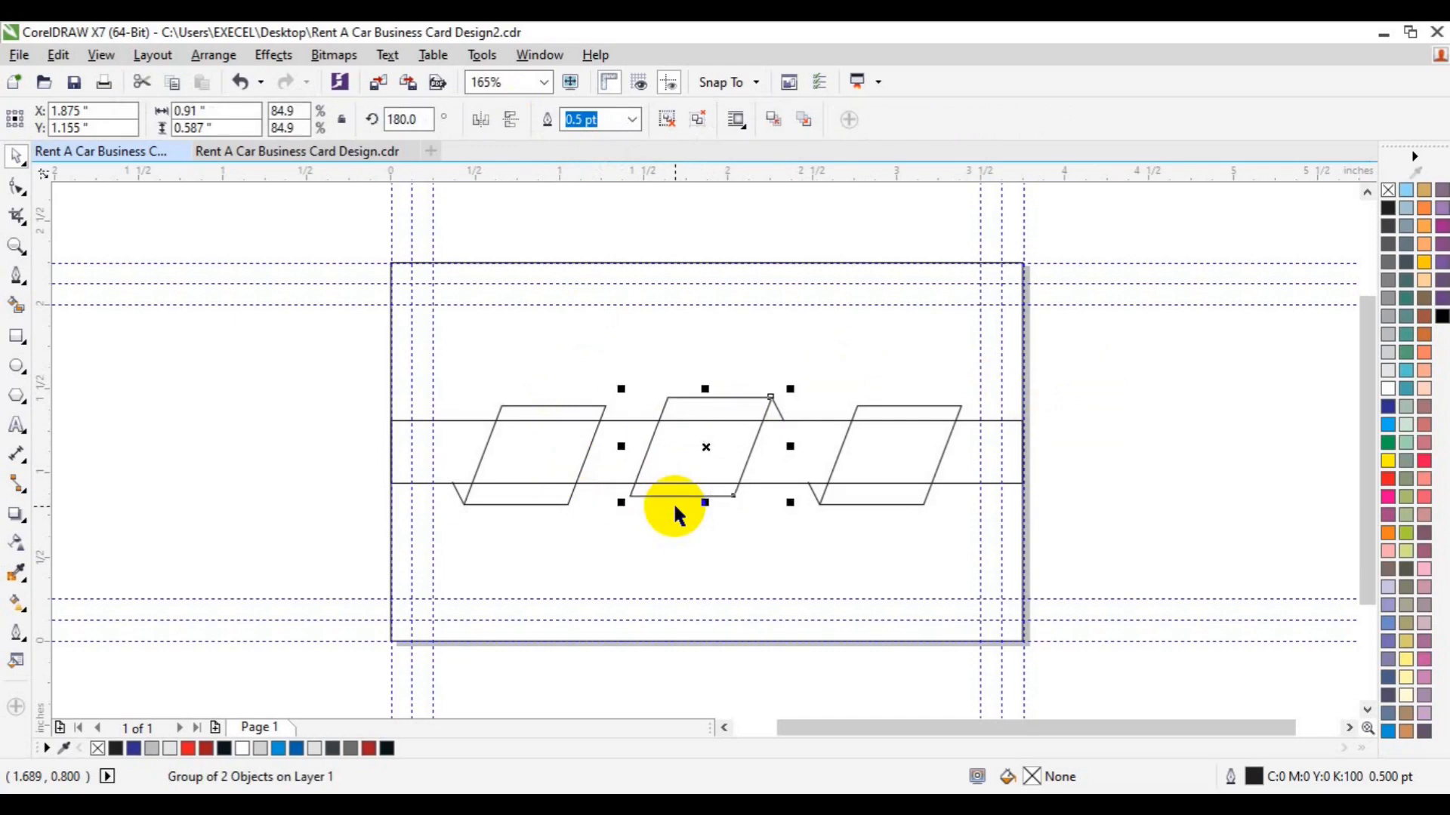
left_click(1112, 459)
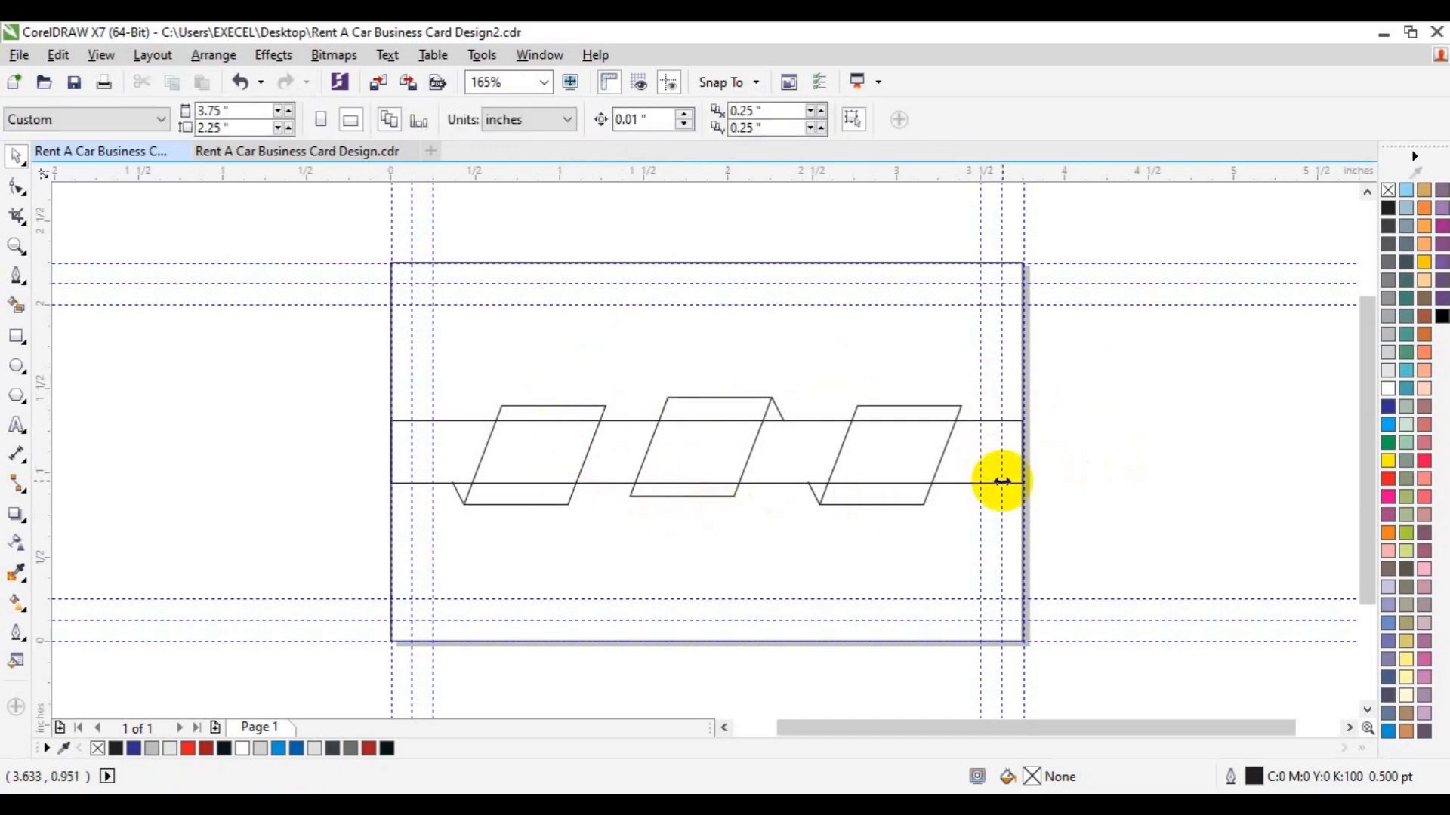
left_click(904, 505)
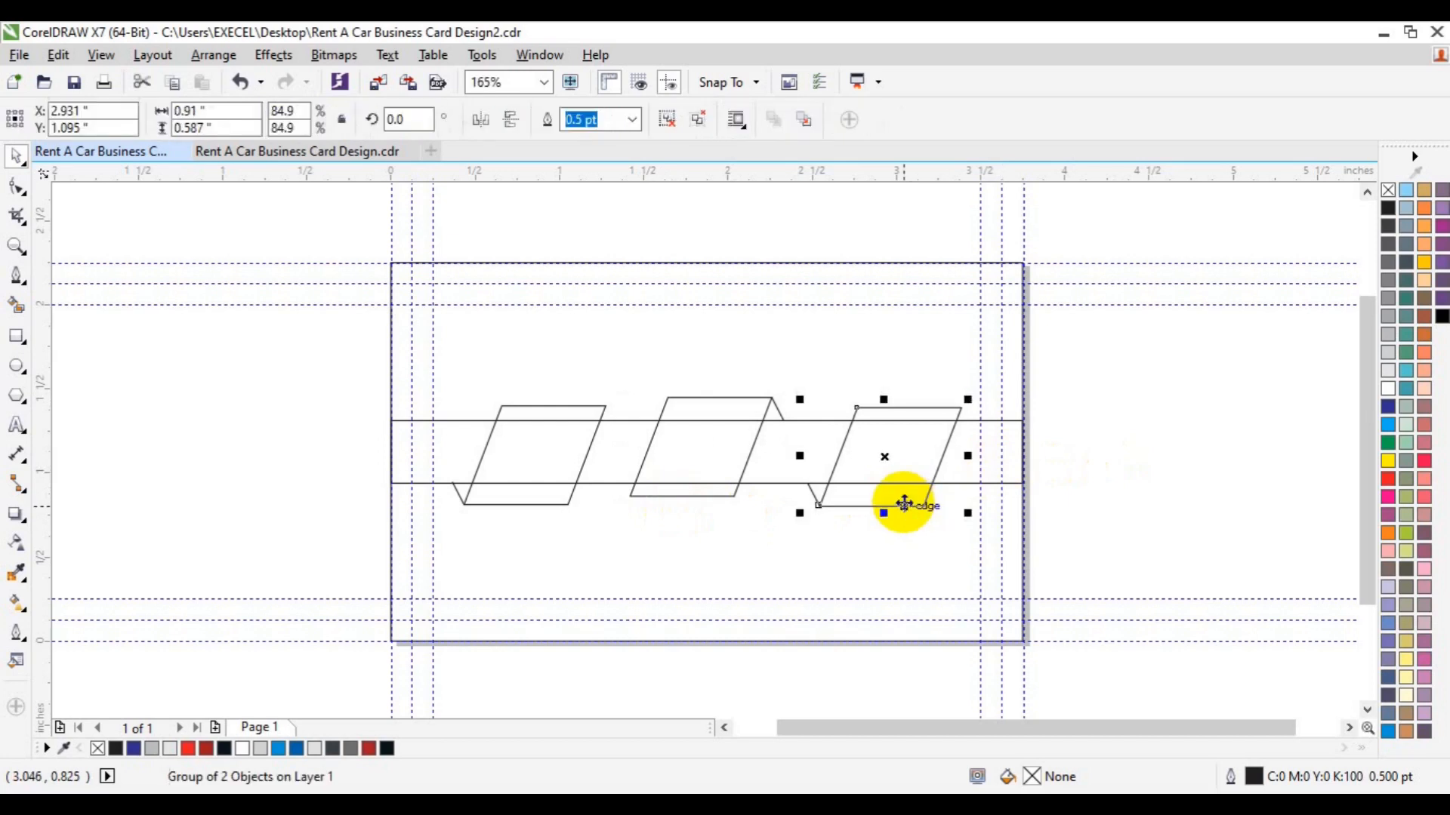
left_click(1062, 485)
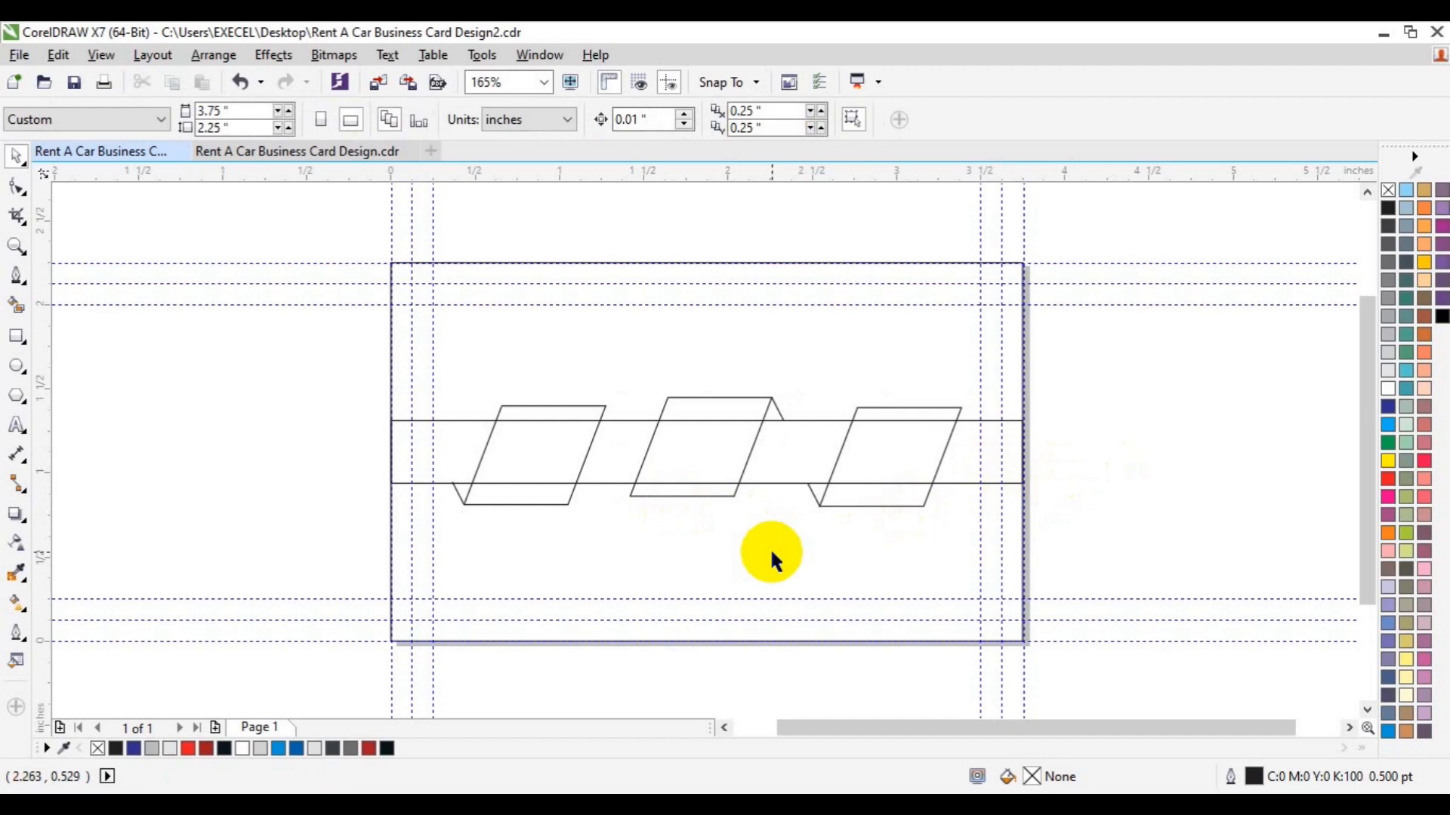
Step: Draw a rectangle about 1.127 × 0.939 in below the band at the card's lower-left corner and copy it to the lower-right corner
left_click(14, 340)
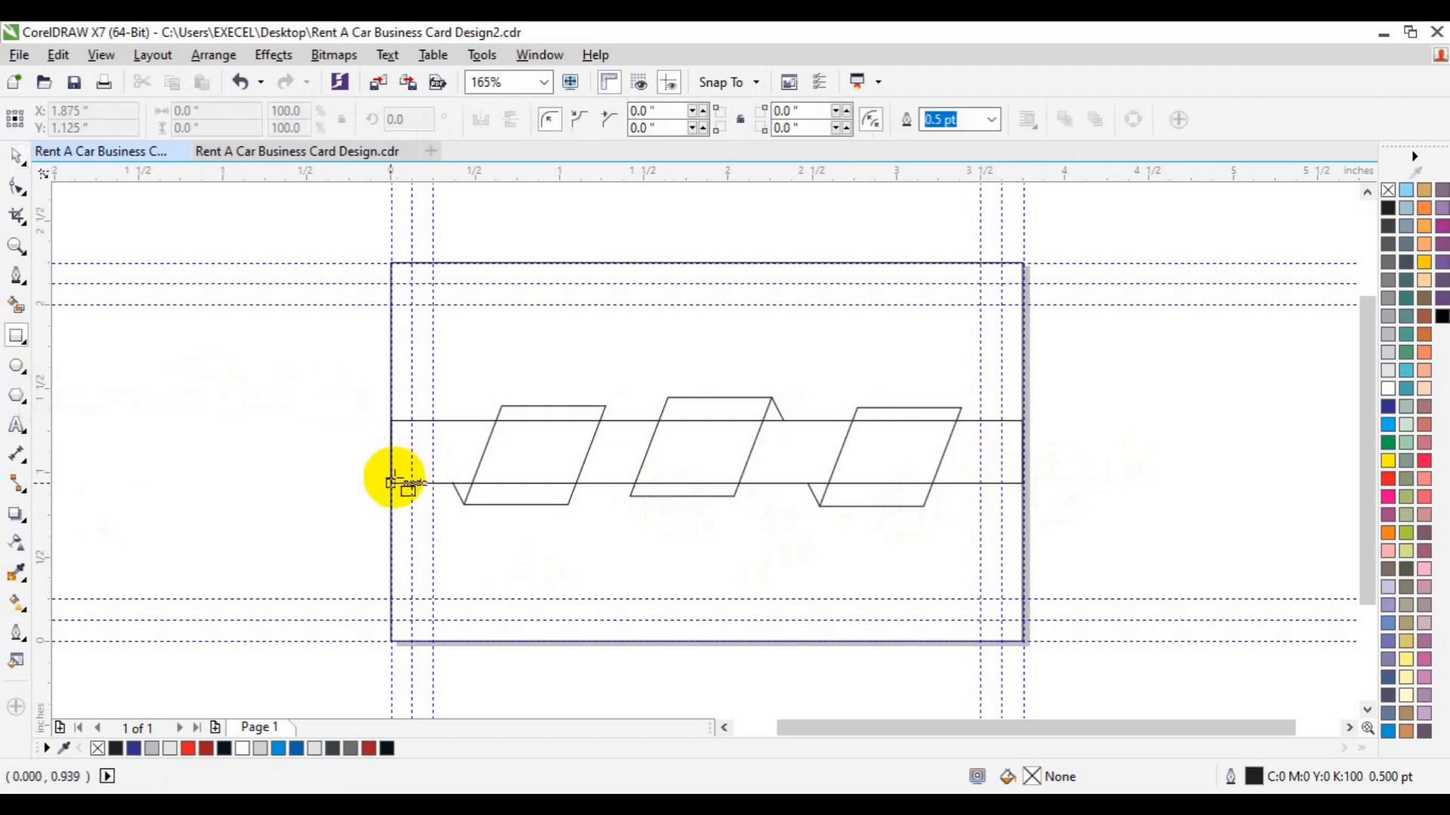
left_click_drag(390, 482, 581, 640)
key("space")
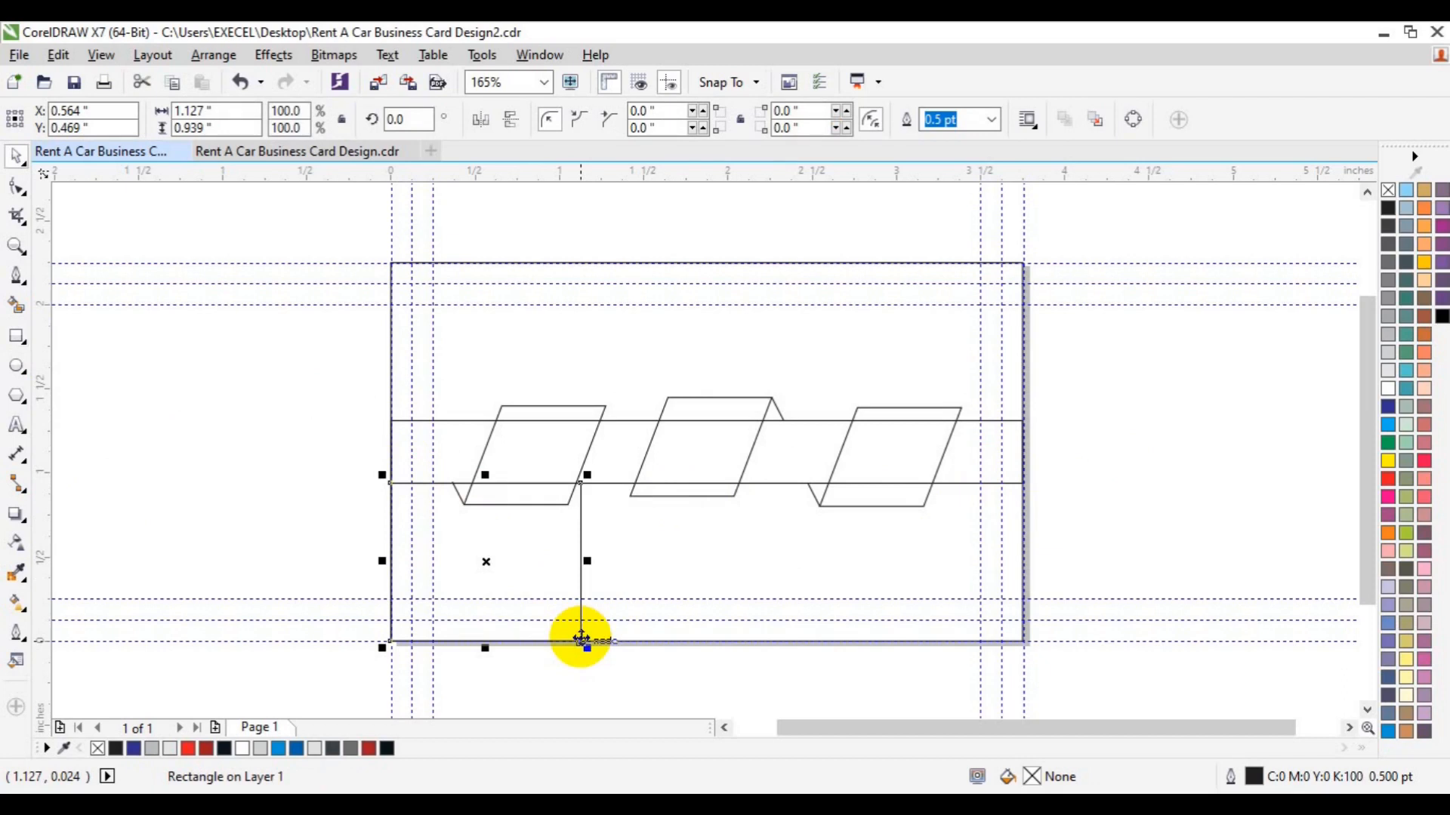
left_click_drag(521, 572, 962, 608)
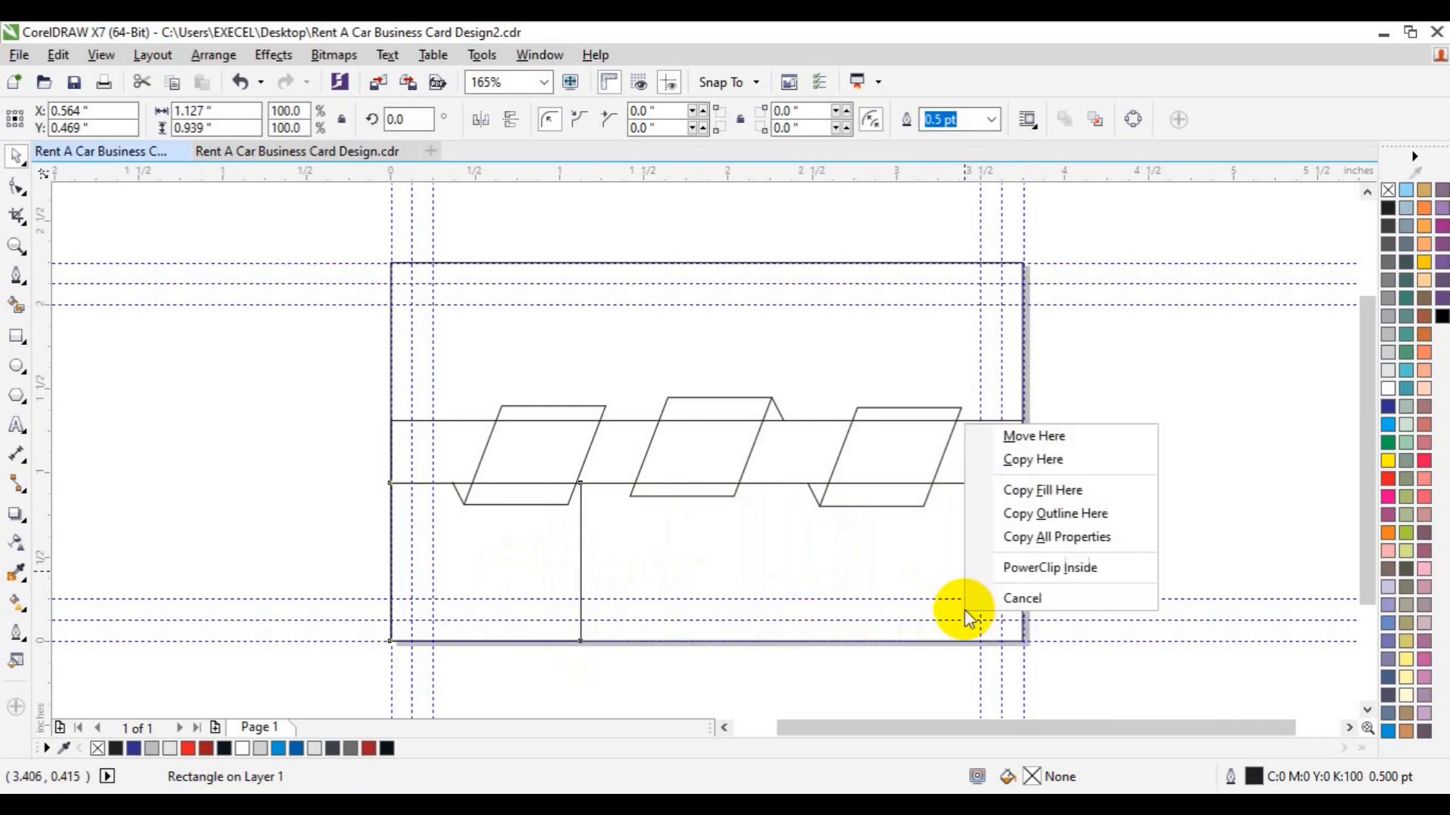
left_click(1042, 460)
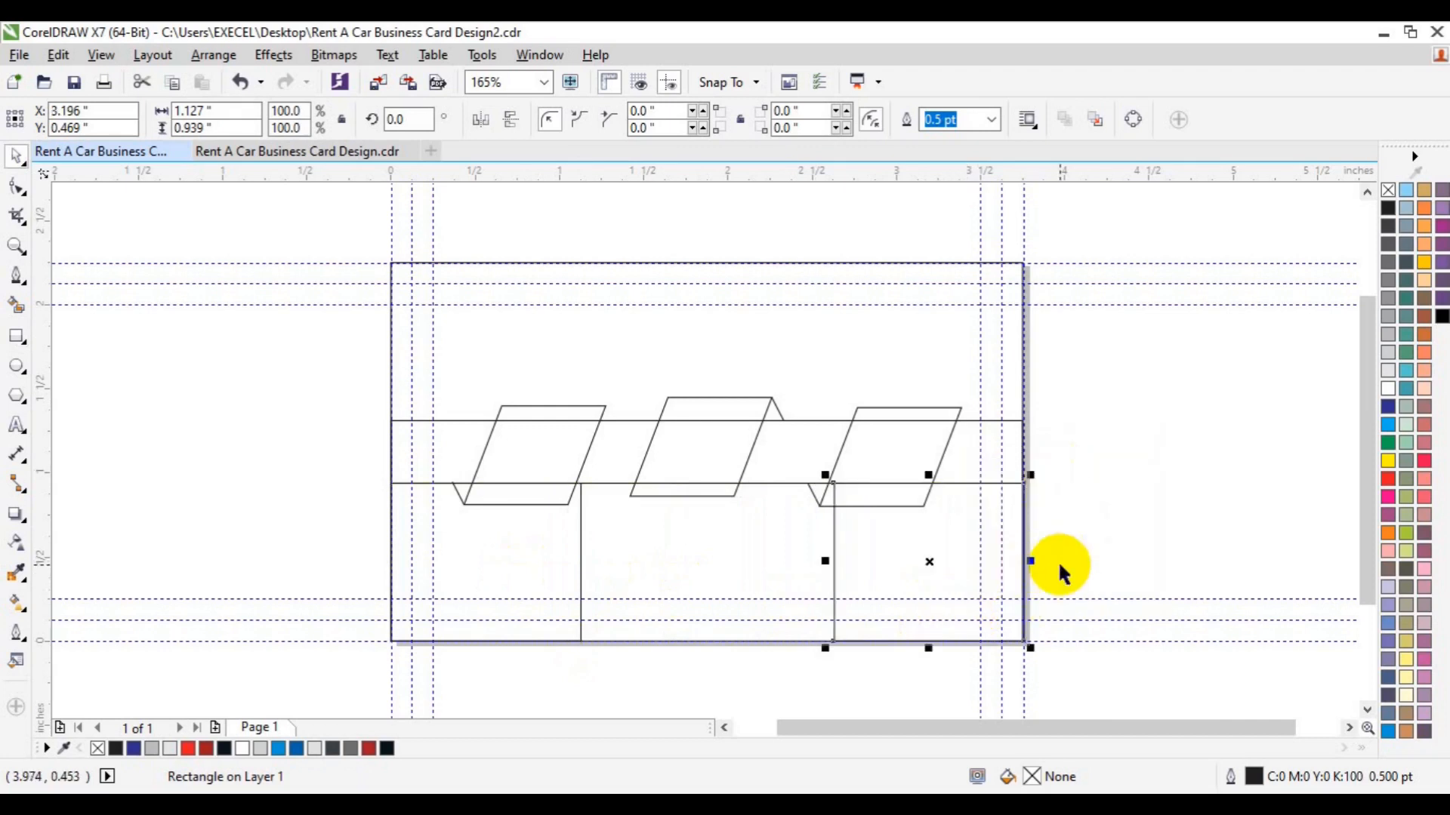
left_click(1158, 515)
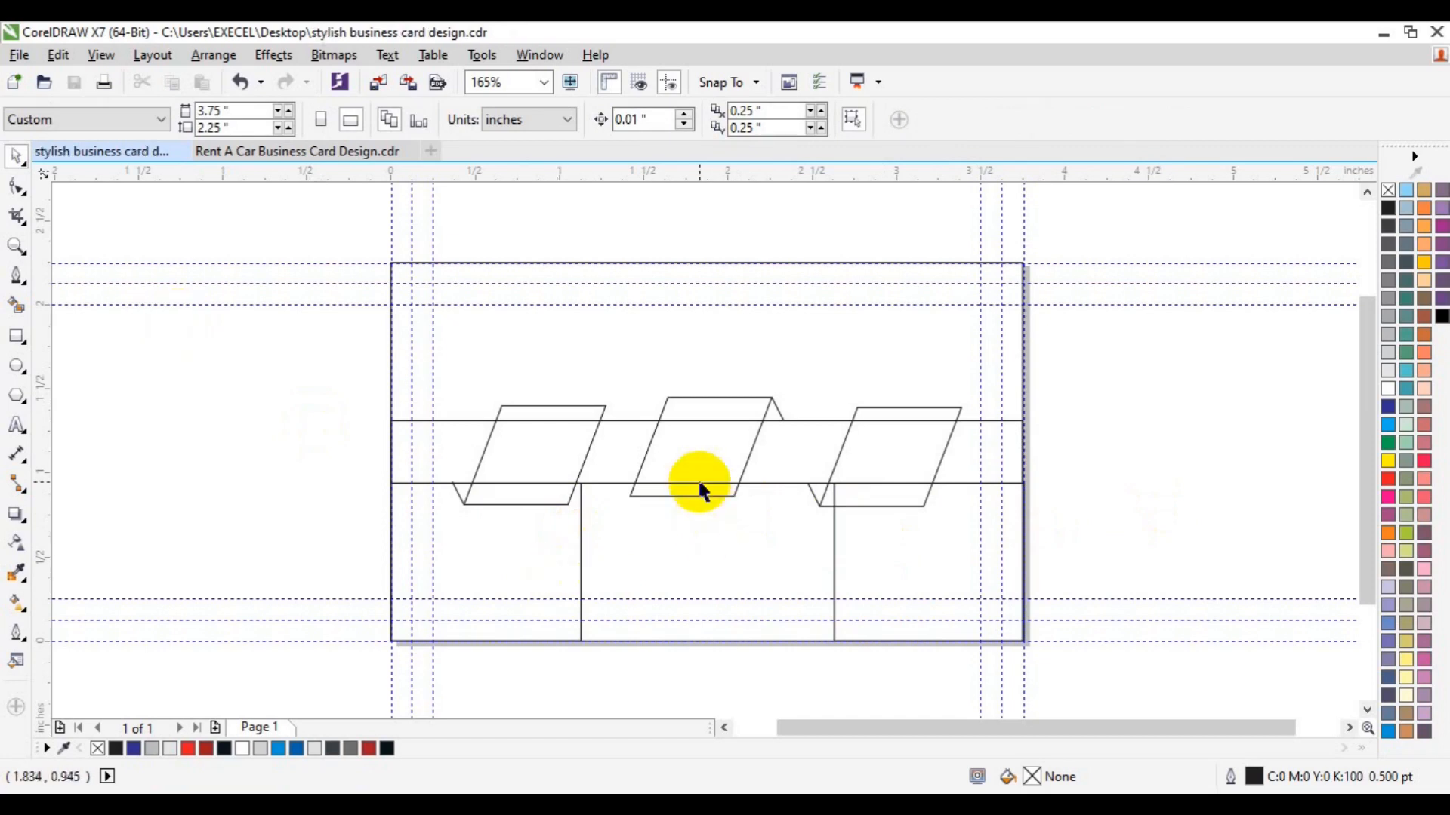
Step: Mirror the middle parallelogram group vertically and horizontally so its fold faces down like the other two
left_click(699, 484)
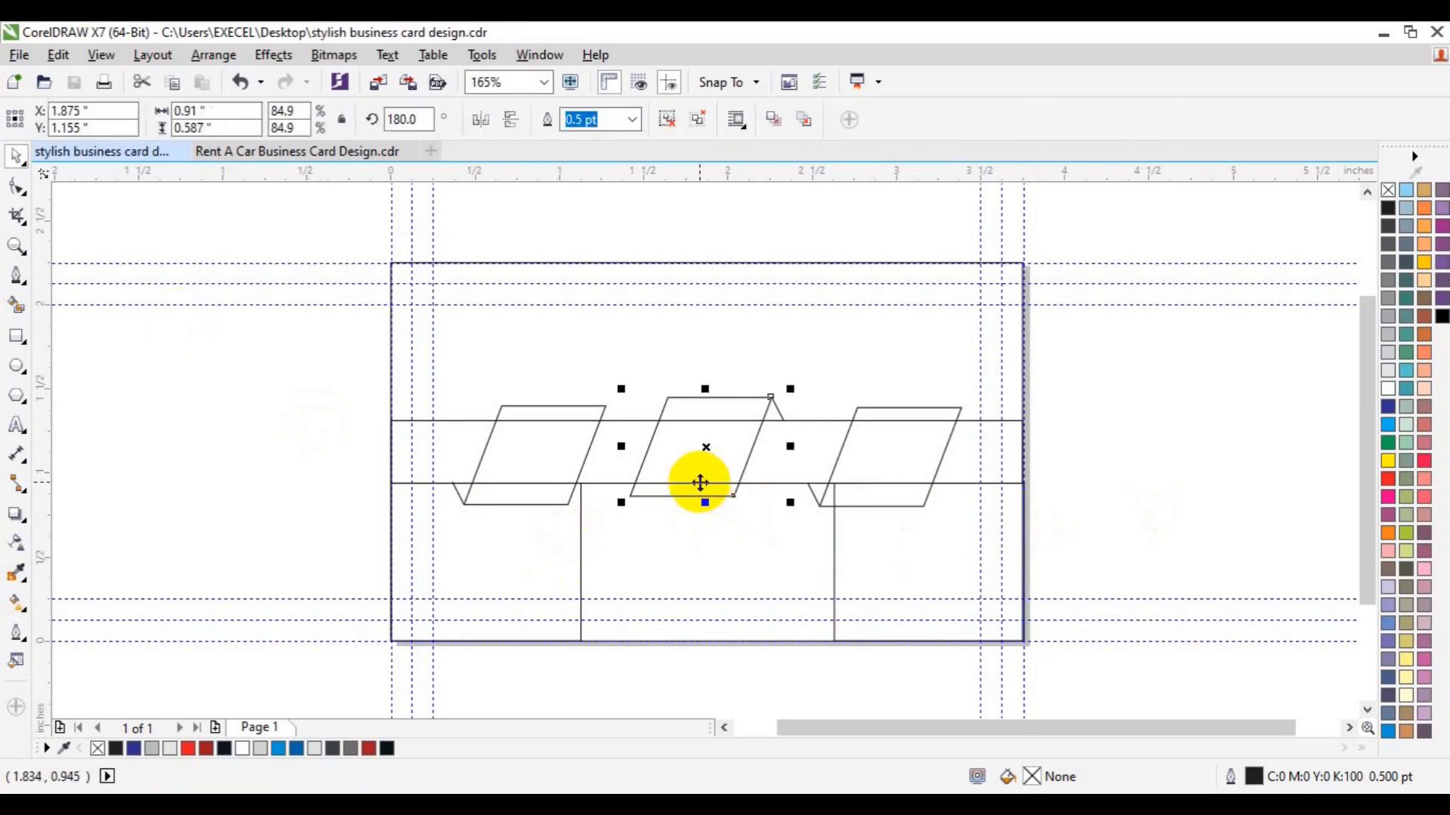
left_click(510, 119)
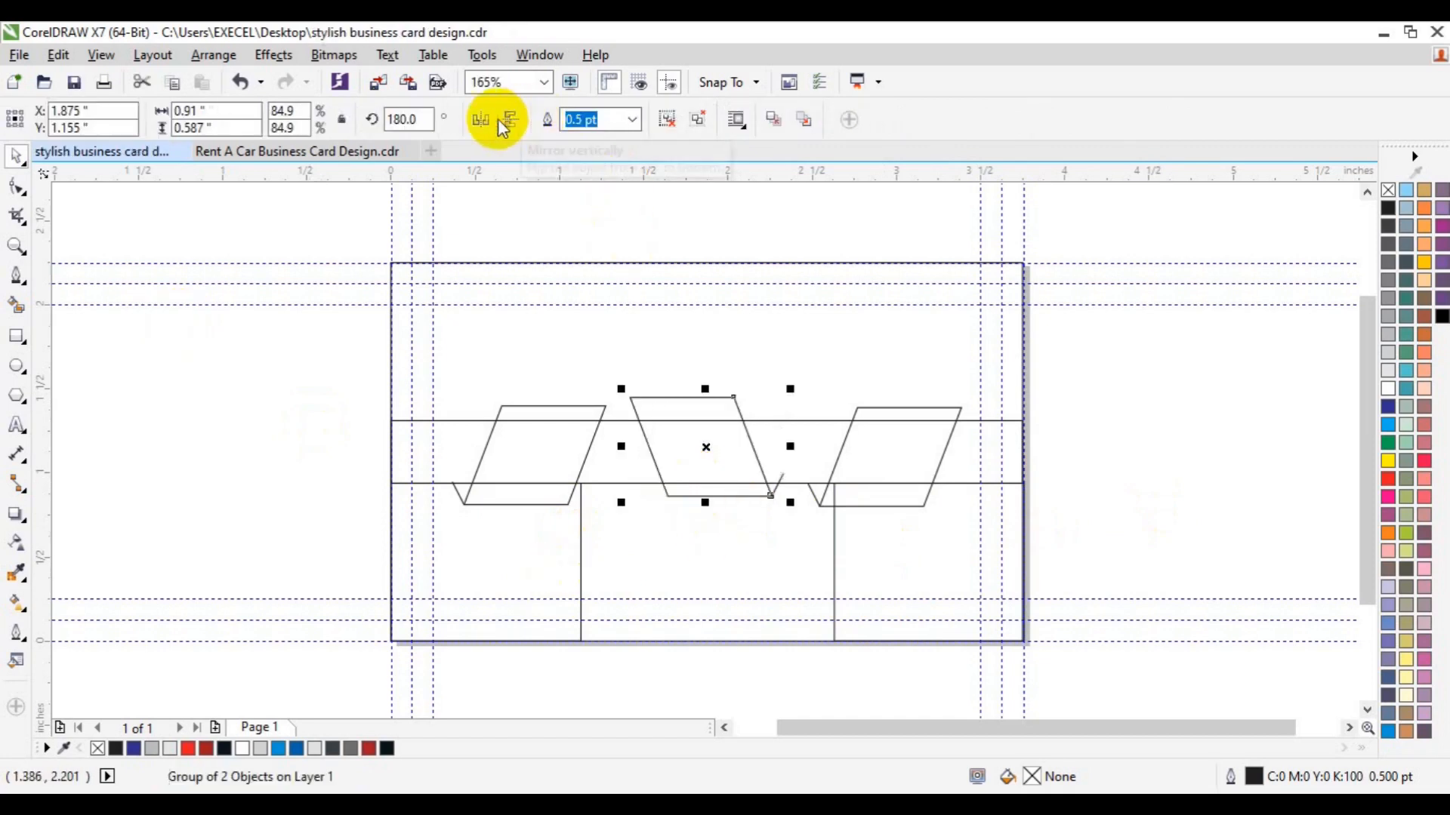
left_click(484, 120)
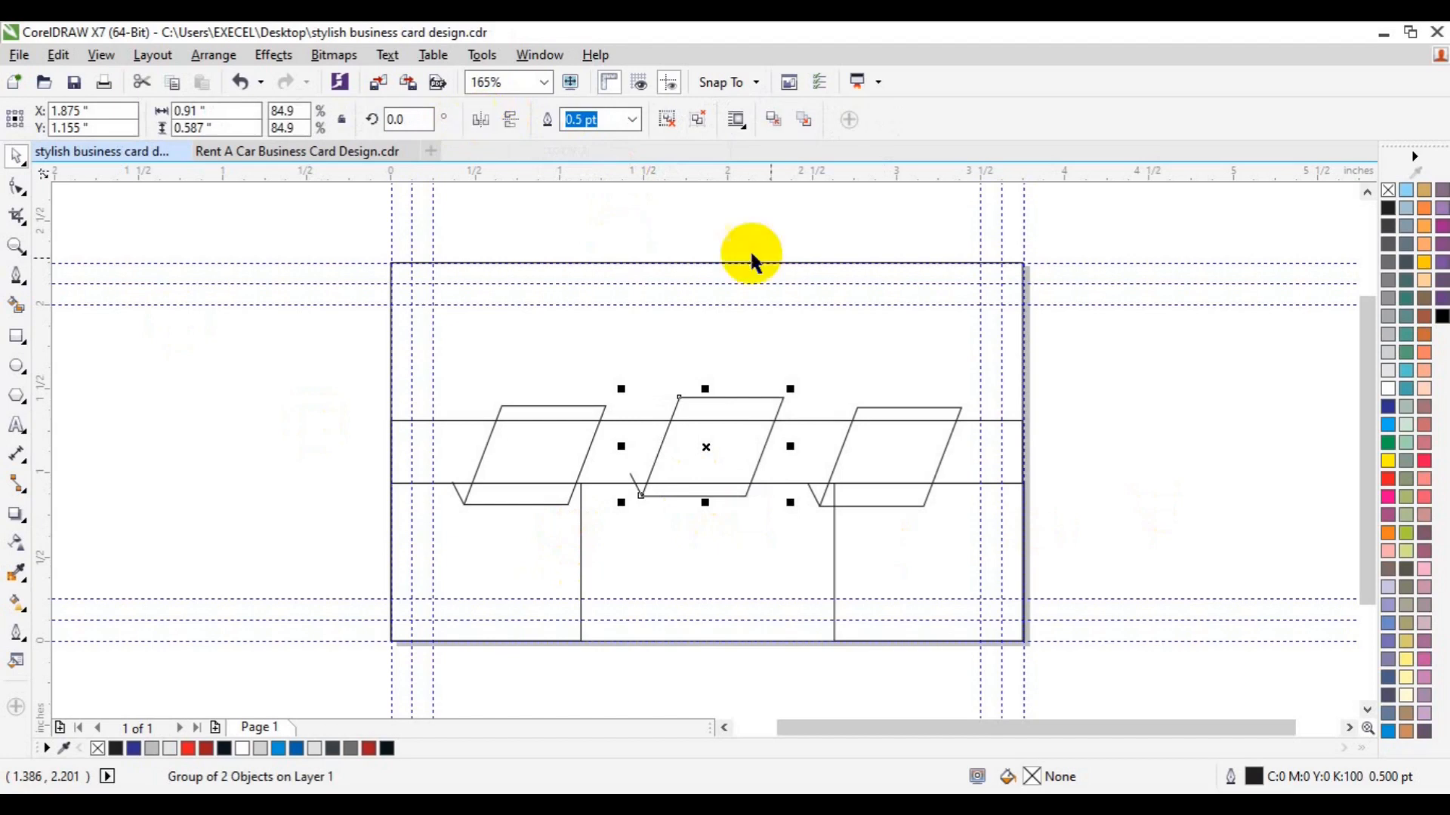
left_click(1127, 391)
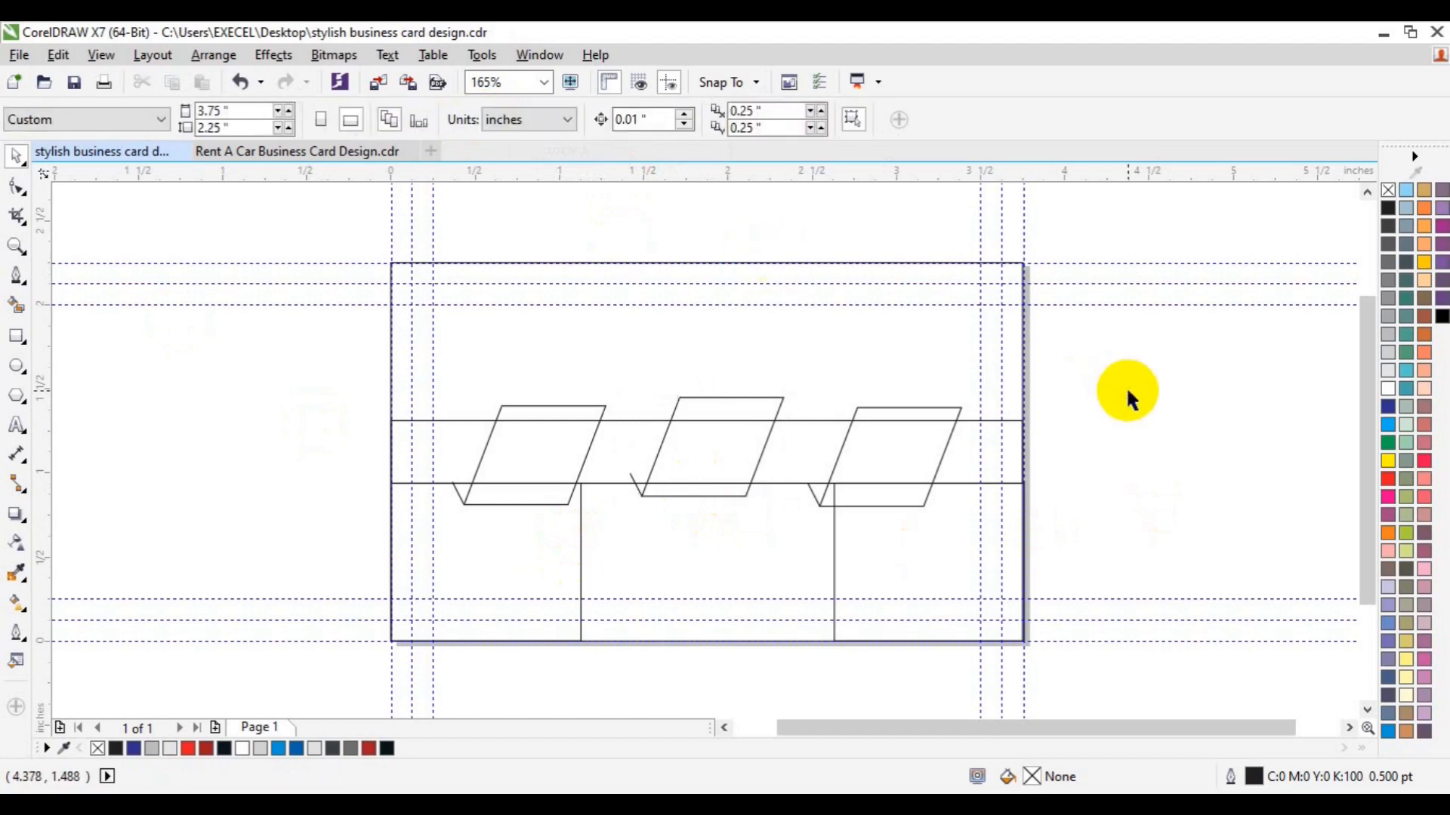
Step: Delete the middle and third parallelogram groups, keeping only the first one
left_click(714, 451)
key("Delete")
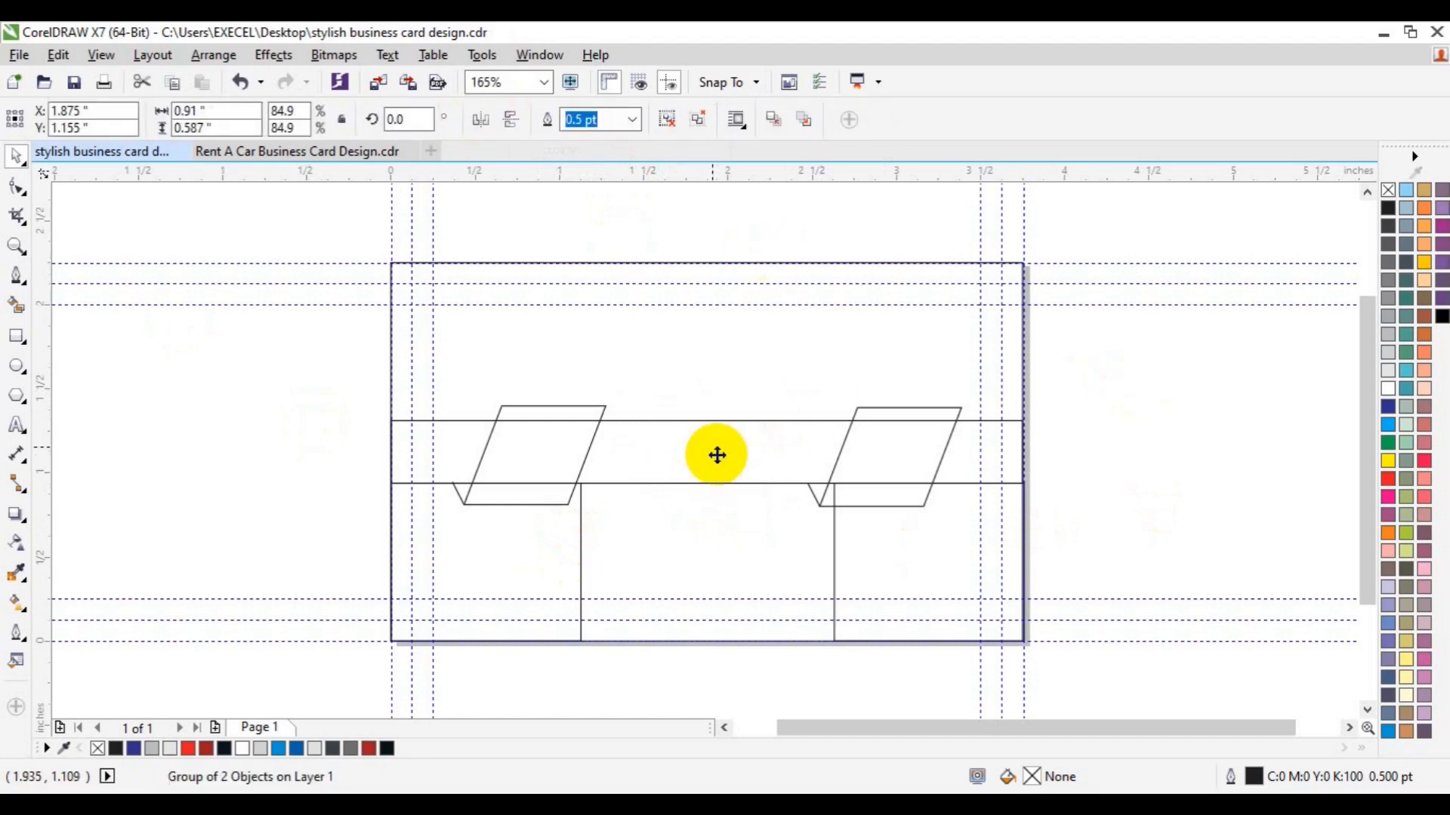
left_click(912, 451)
key("Delete")
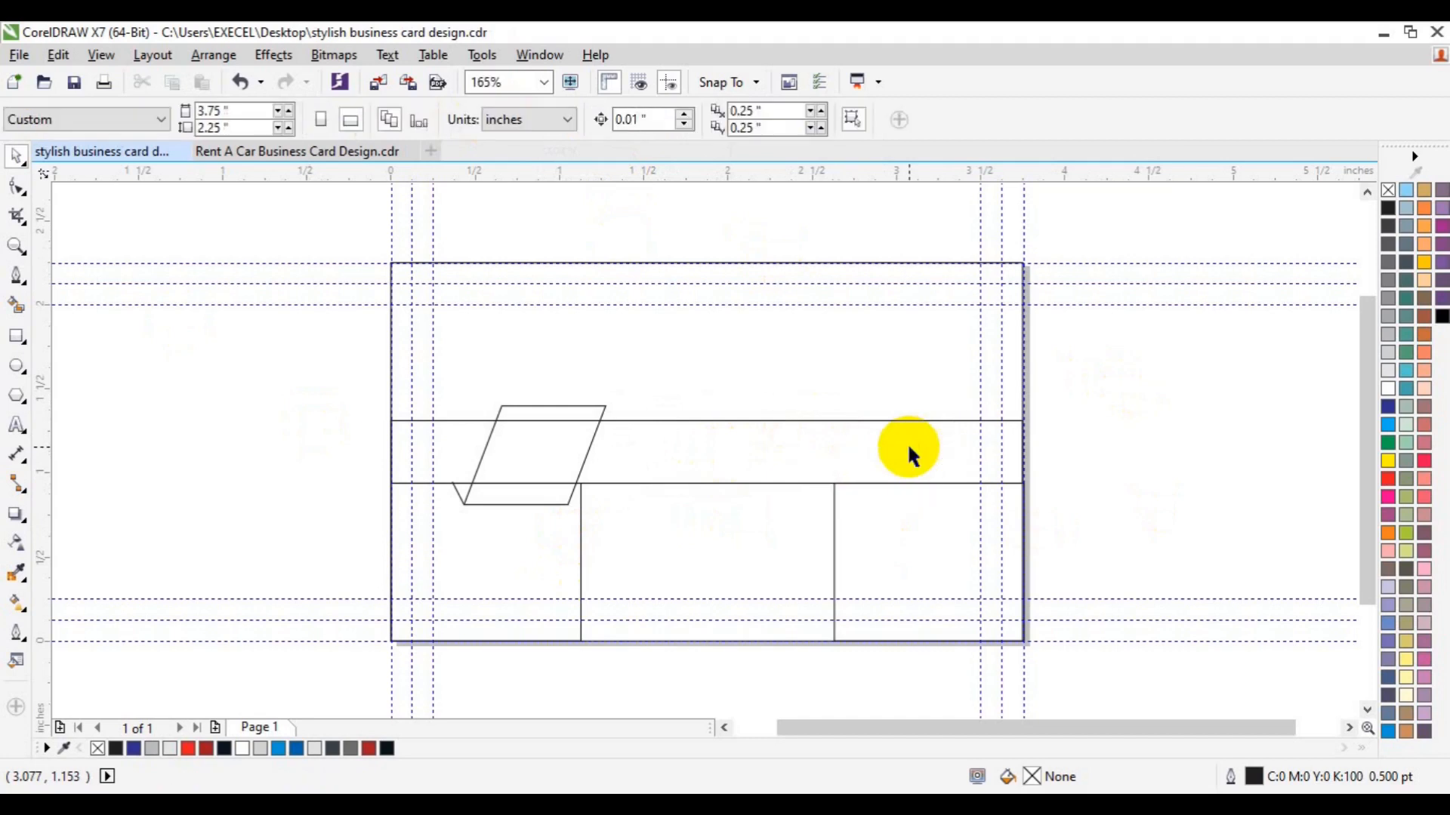
Step: Copy the remaining parallelogram group about 1.143 in to the right along the band, and repeat the duplication for a third evenly spaced one
left_click(566, 441)
left_click_drag(567, 438, 760, 447)
left_click(834, 484)
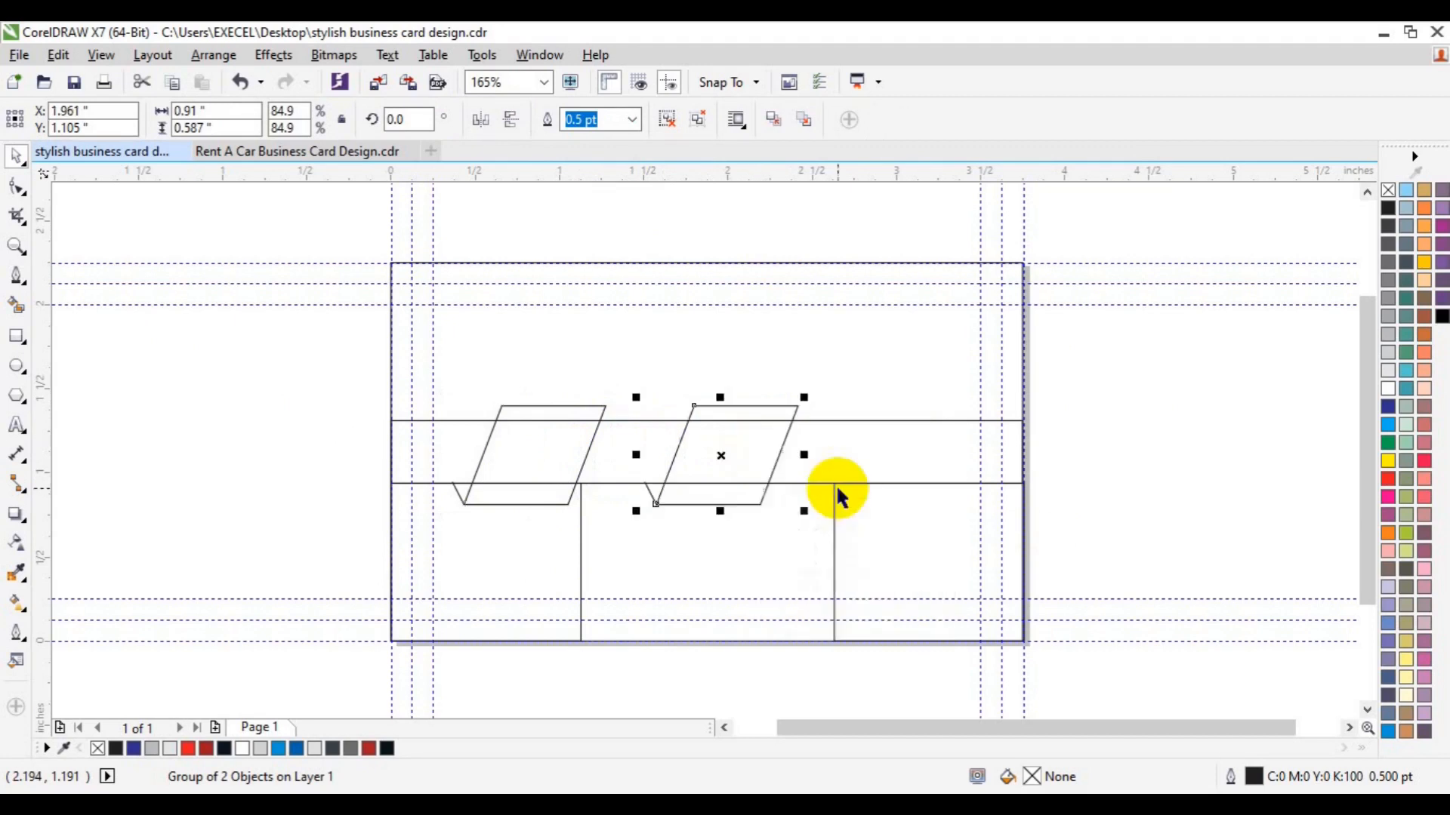
key("ctrl+r")
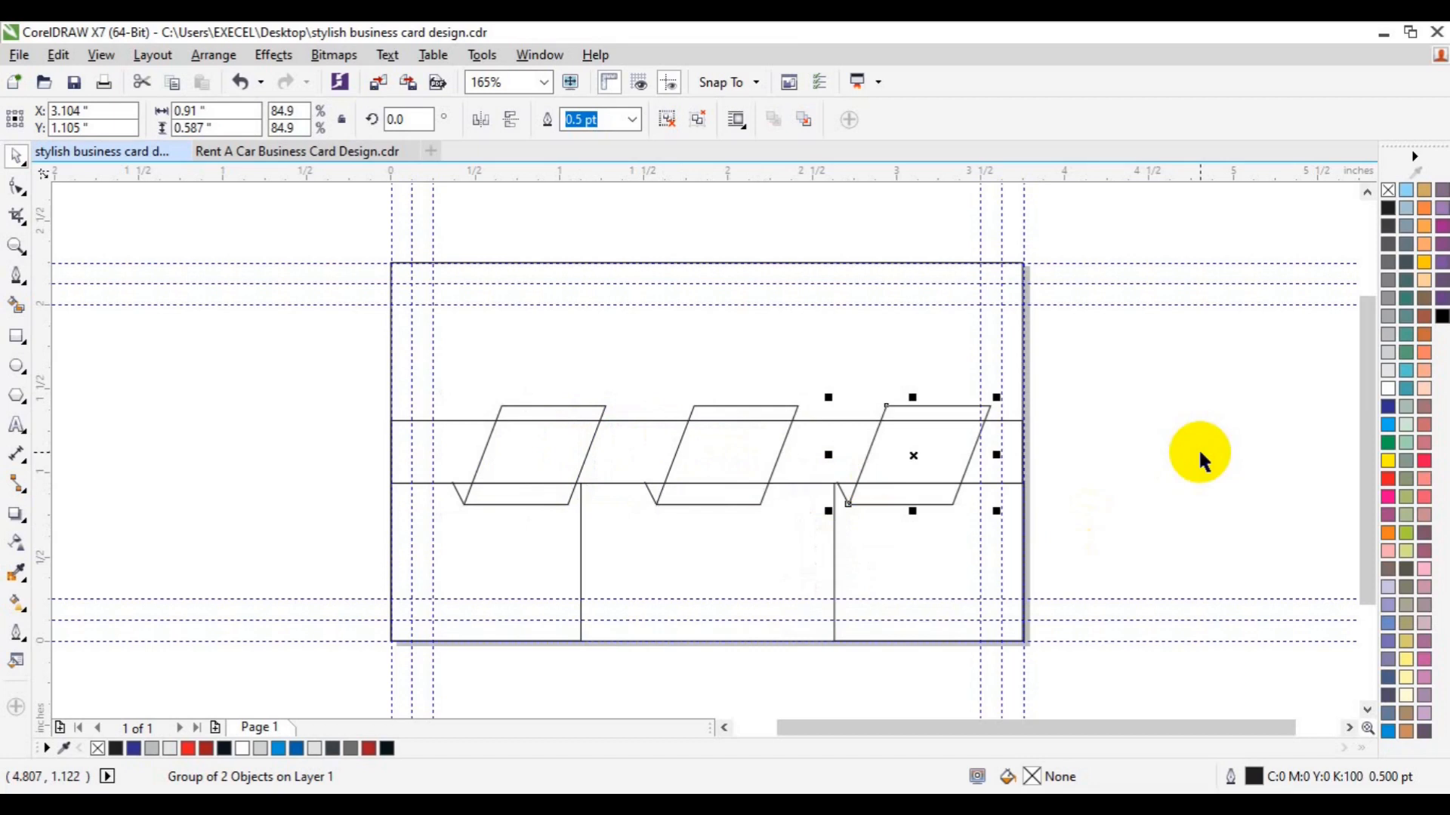
left_click(1199, 453)
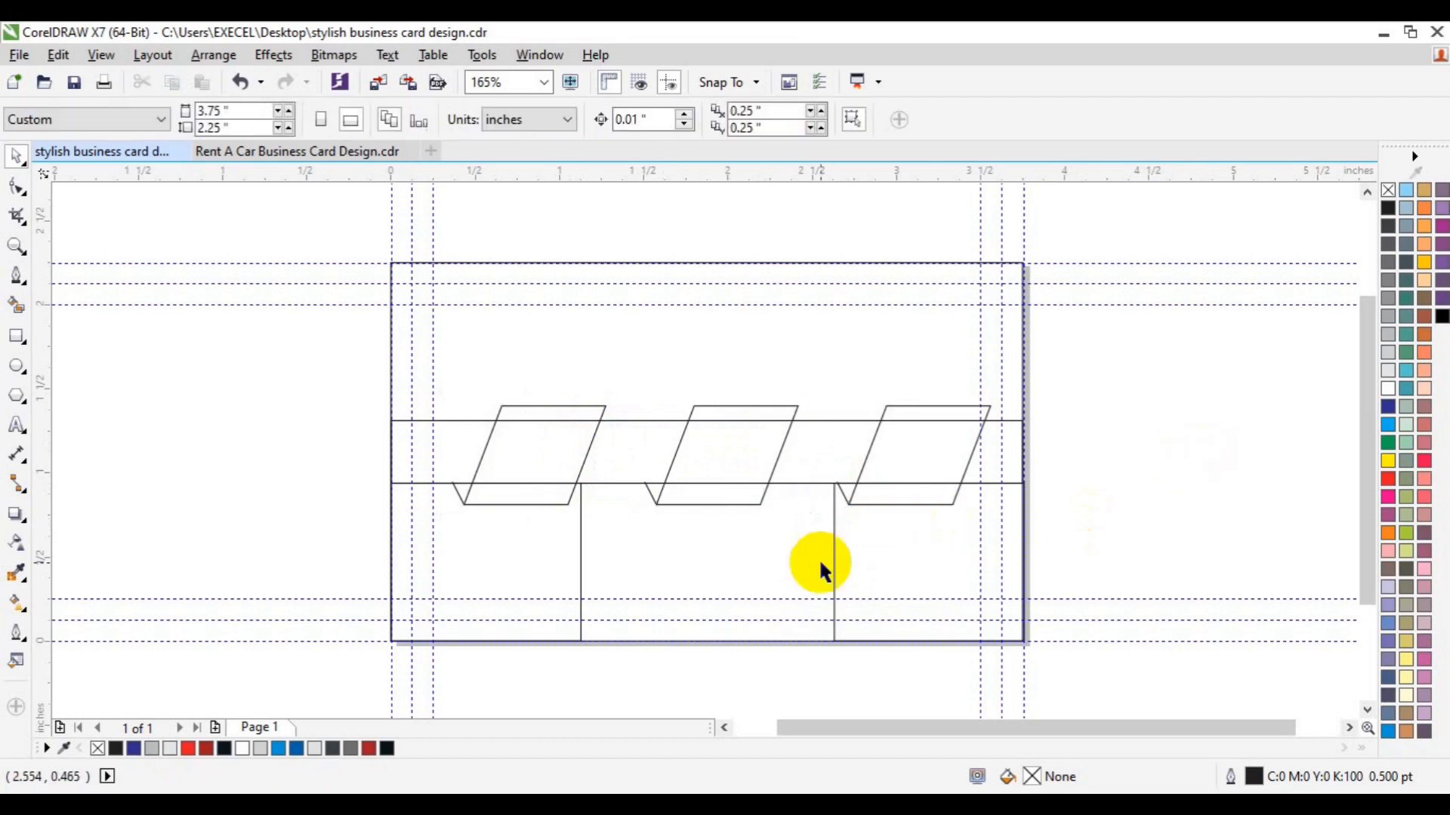
left_click(580, 572)
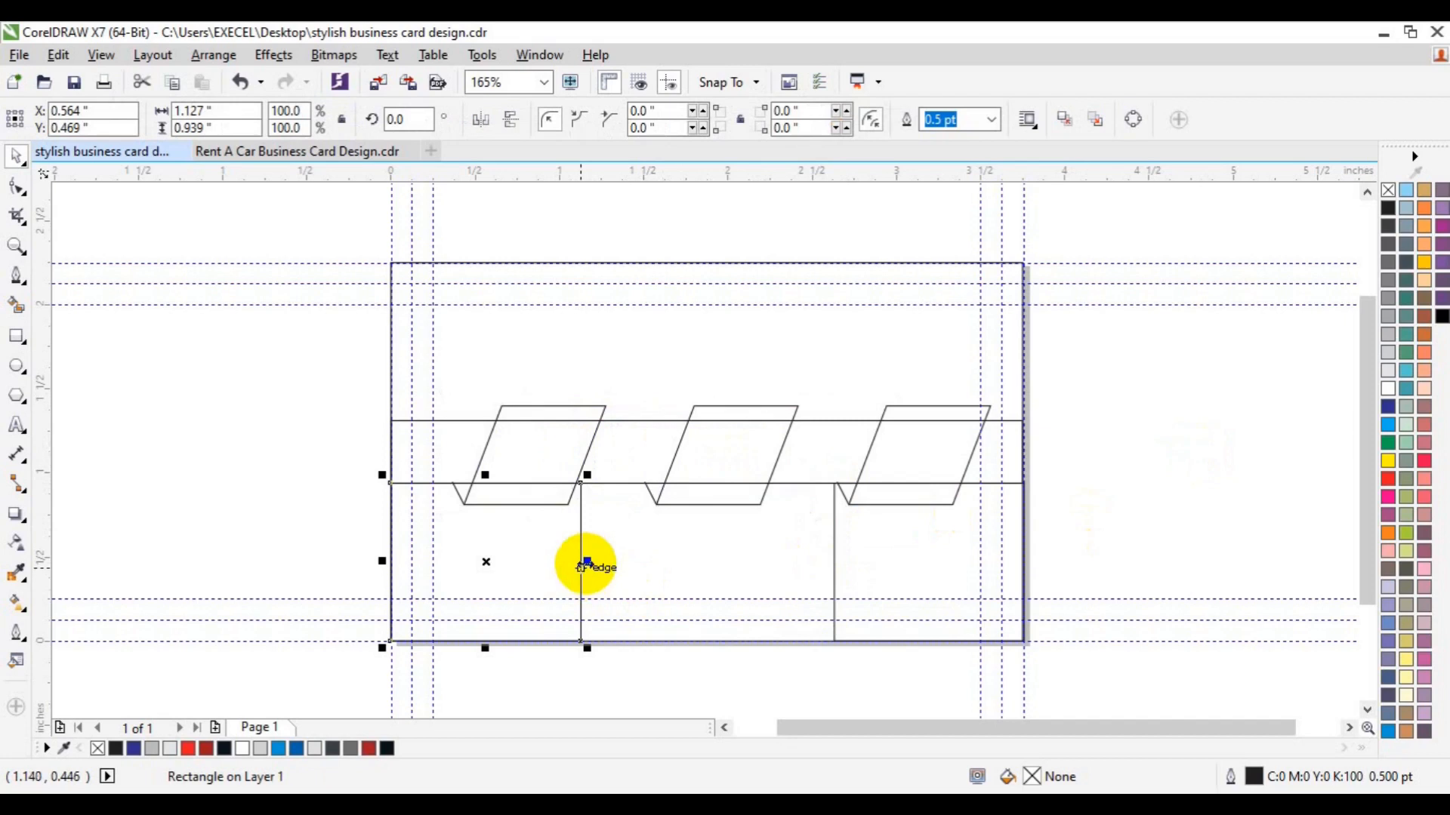
right_click(585, 564)
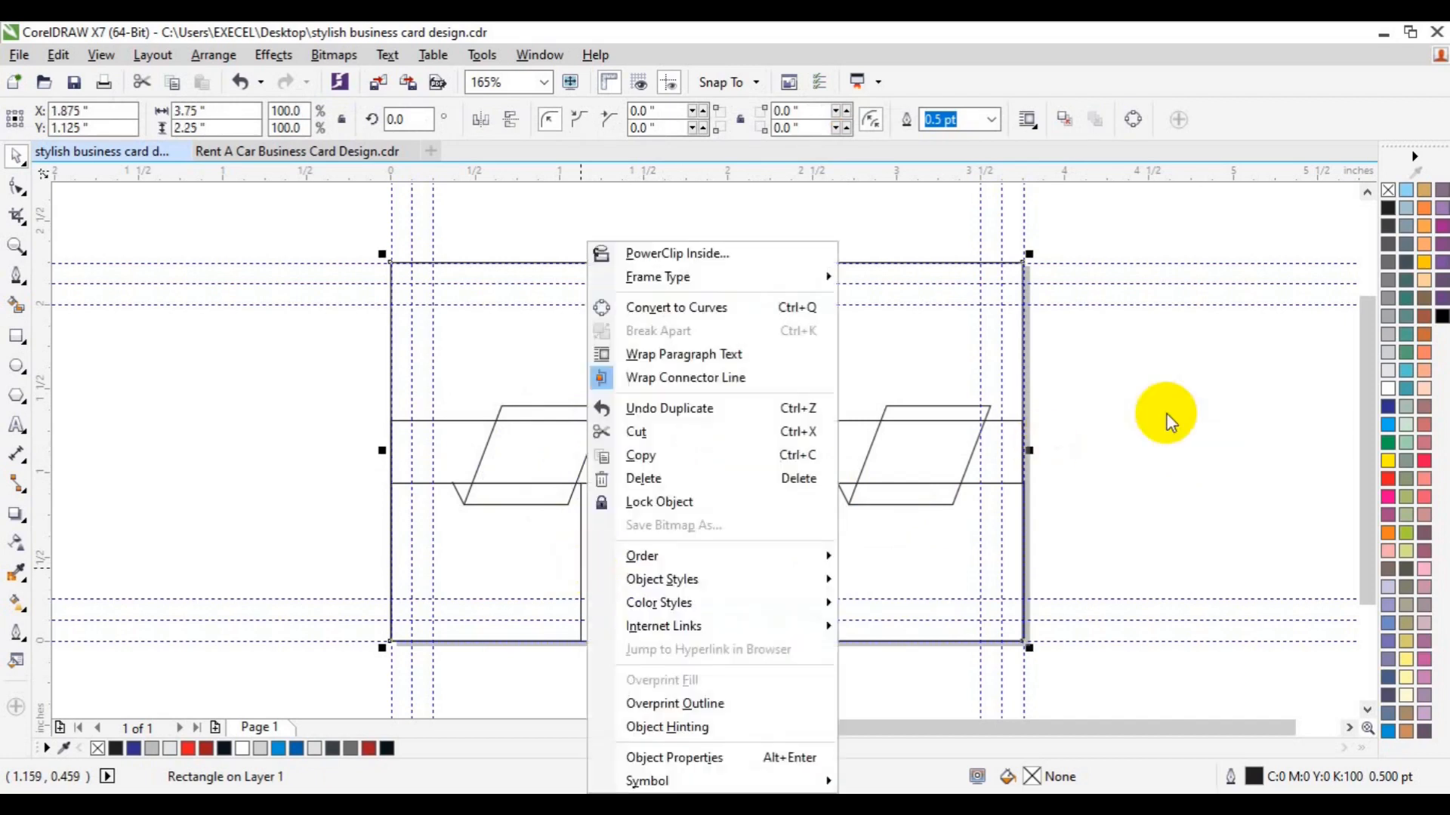
left_click(1165, 414)
Step: Group the three parallelograms together and centre the group horizontally on the band
left_click(910, 453)
left_click(733, 446, "shift")
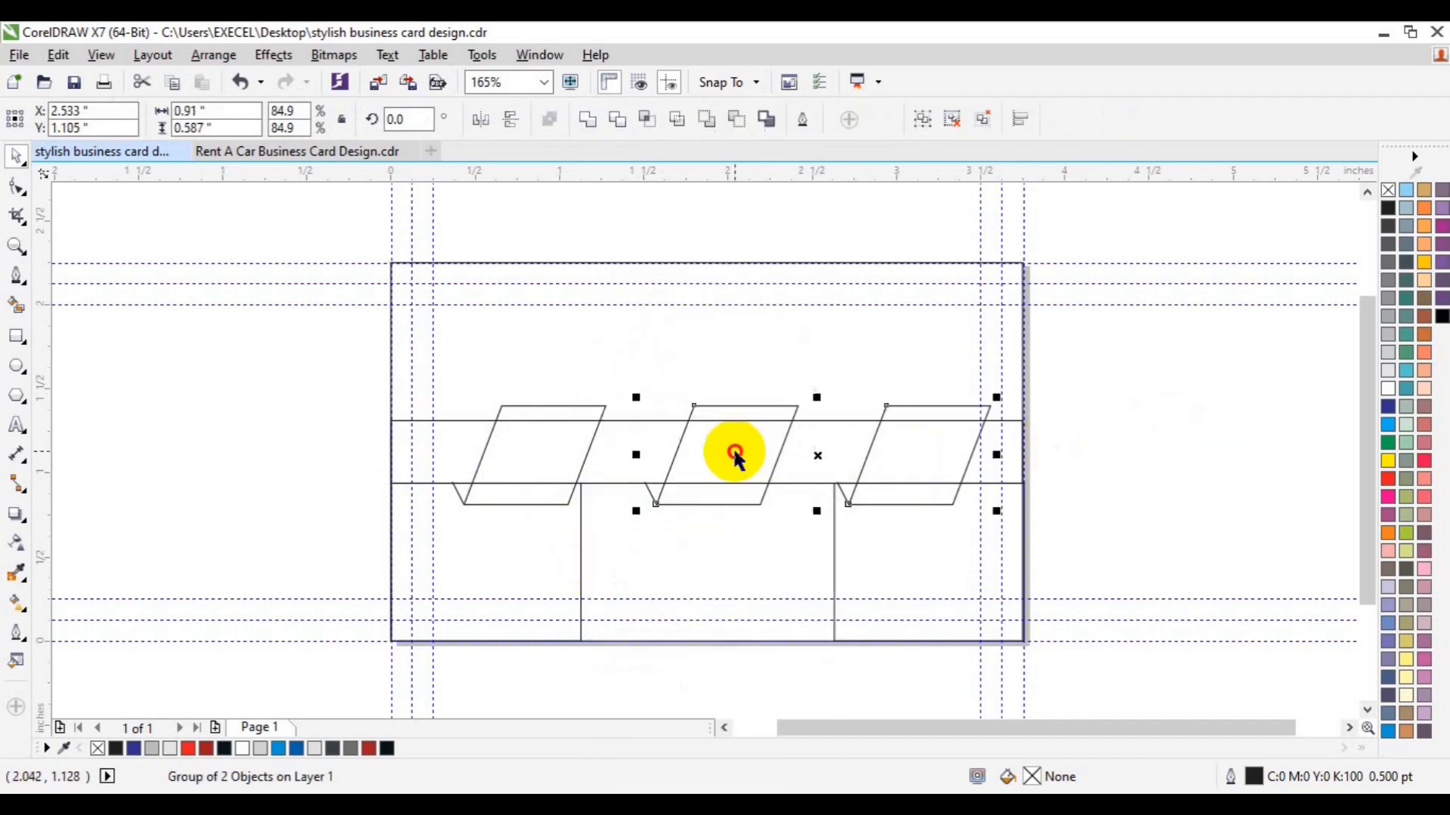
left_click(581, 450, "shift")
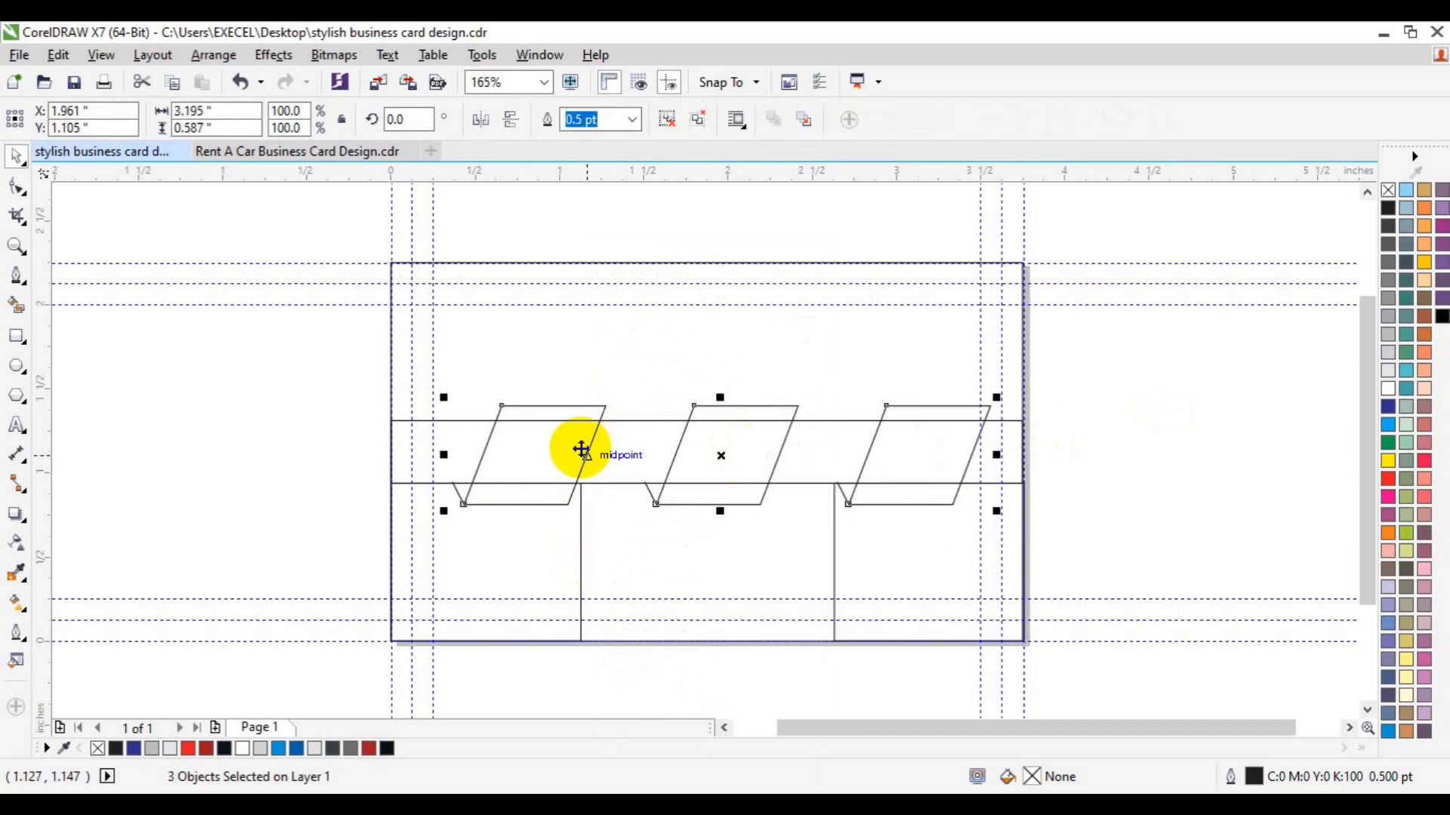
key("ctrl+g")
left_click(422, 451, "shift")
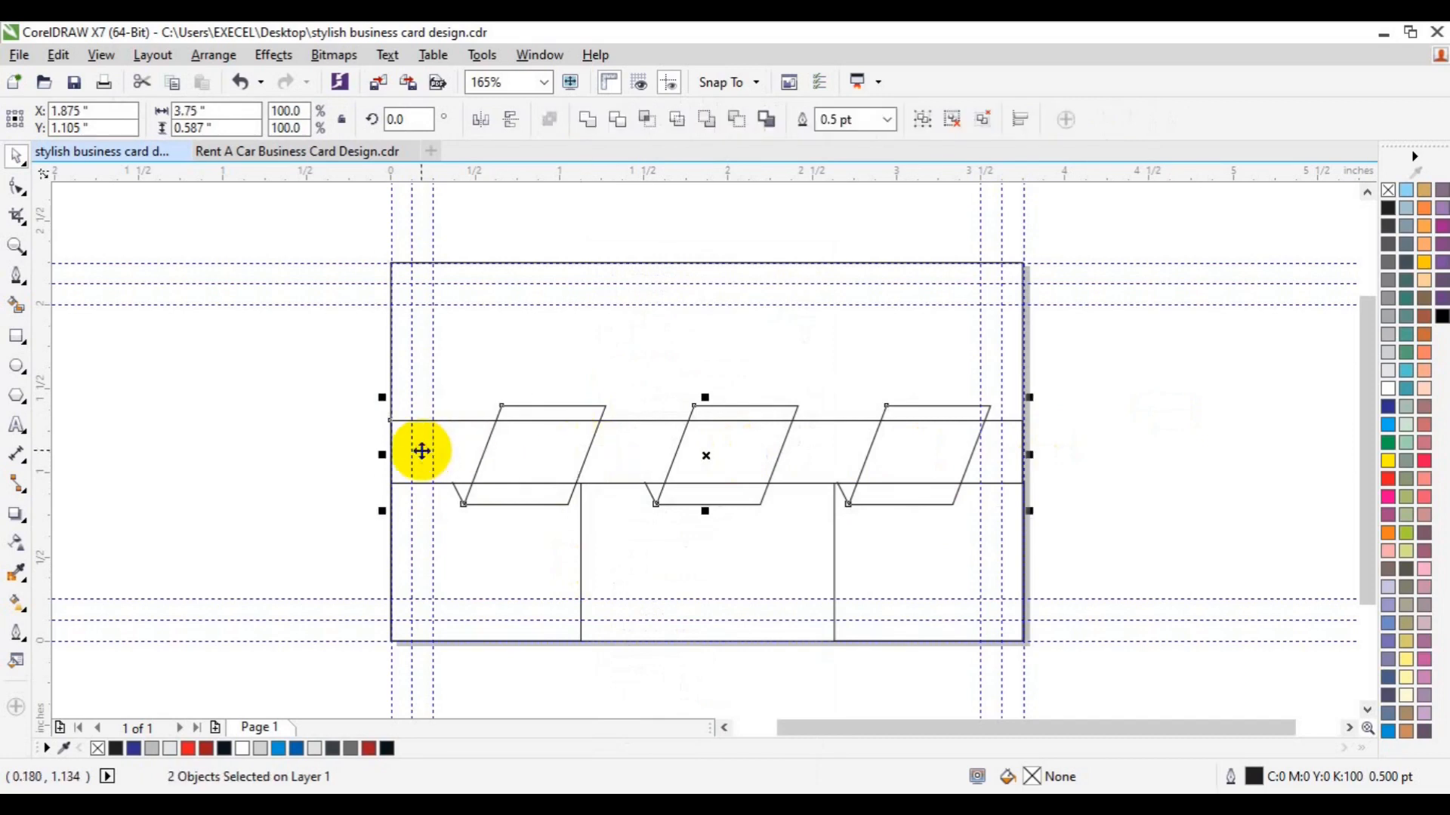
key("c")
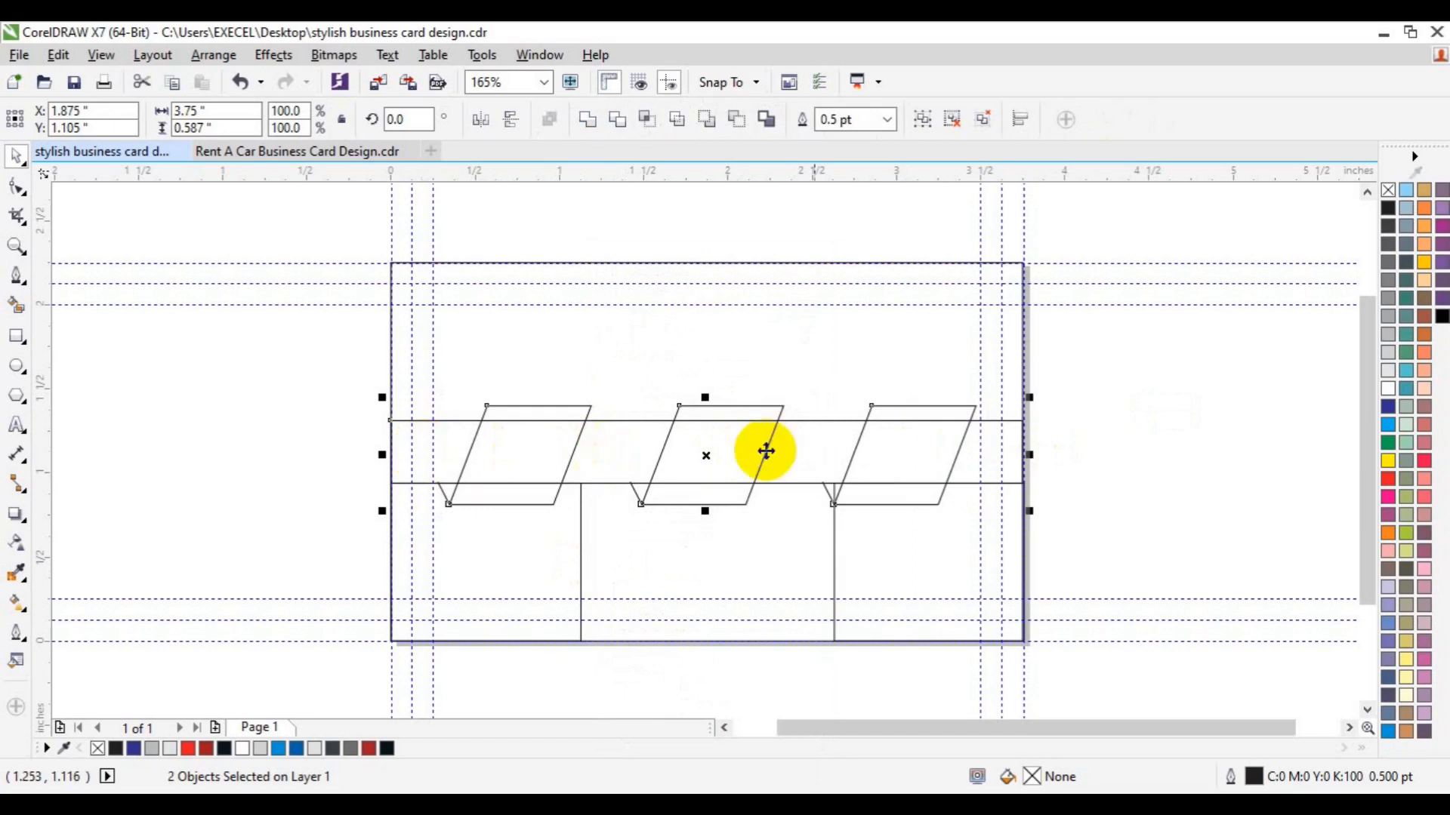
left_click(1140, 487)
Step: Widen the lower-right rectangle to about 1.288 in by extending its inner edge towards the card's centre
left_click(884, 555)
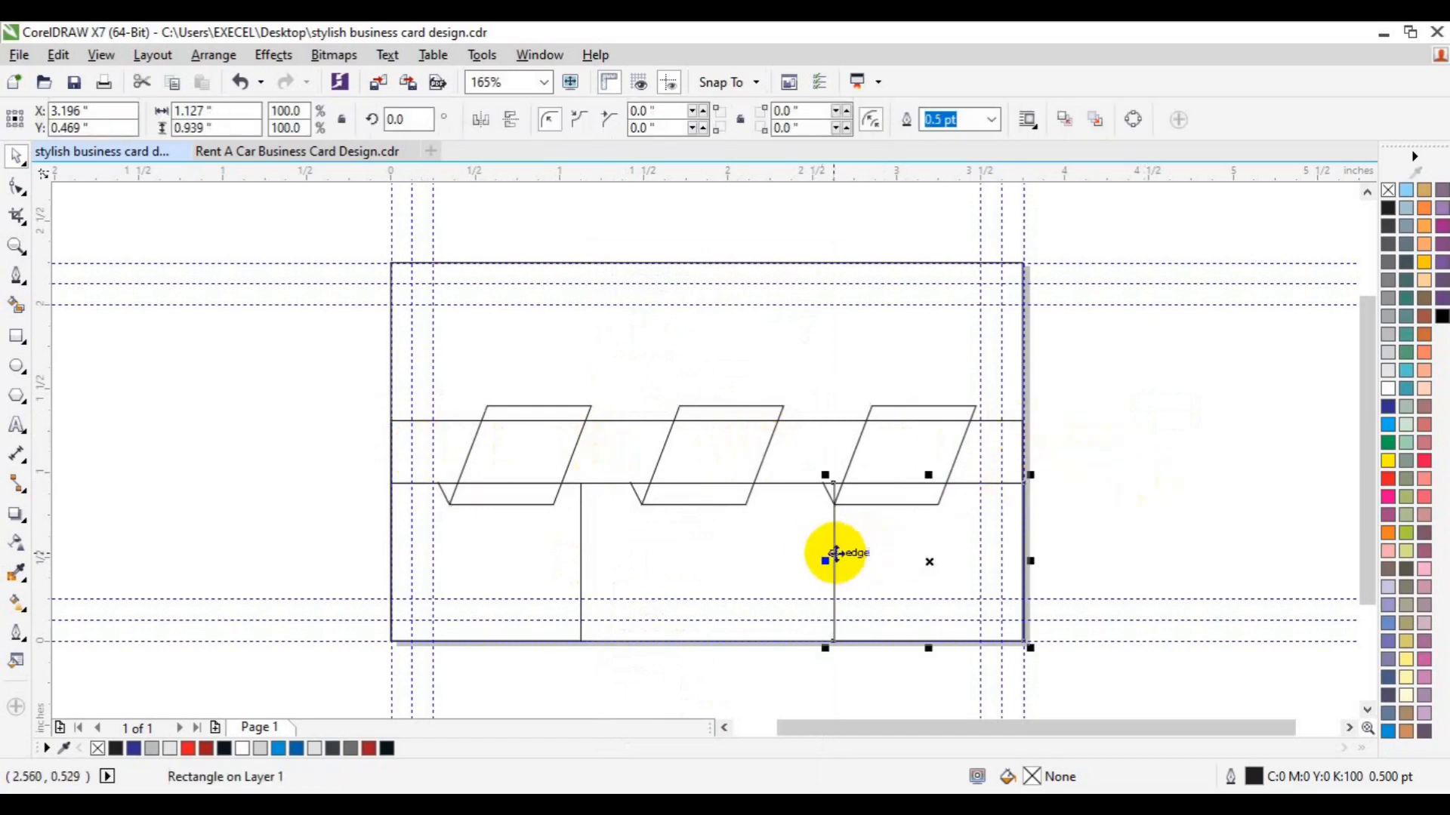
left_click_drag(828, 558, 808, 557)
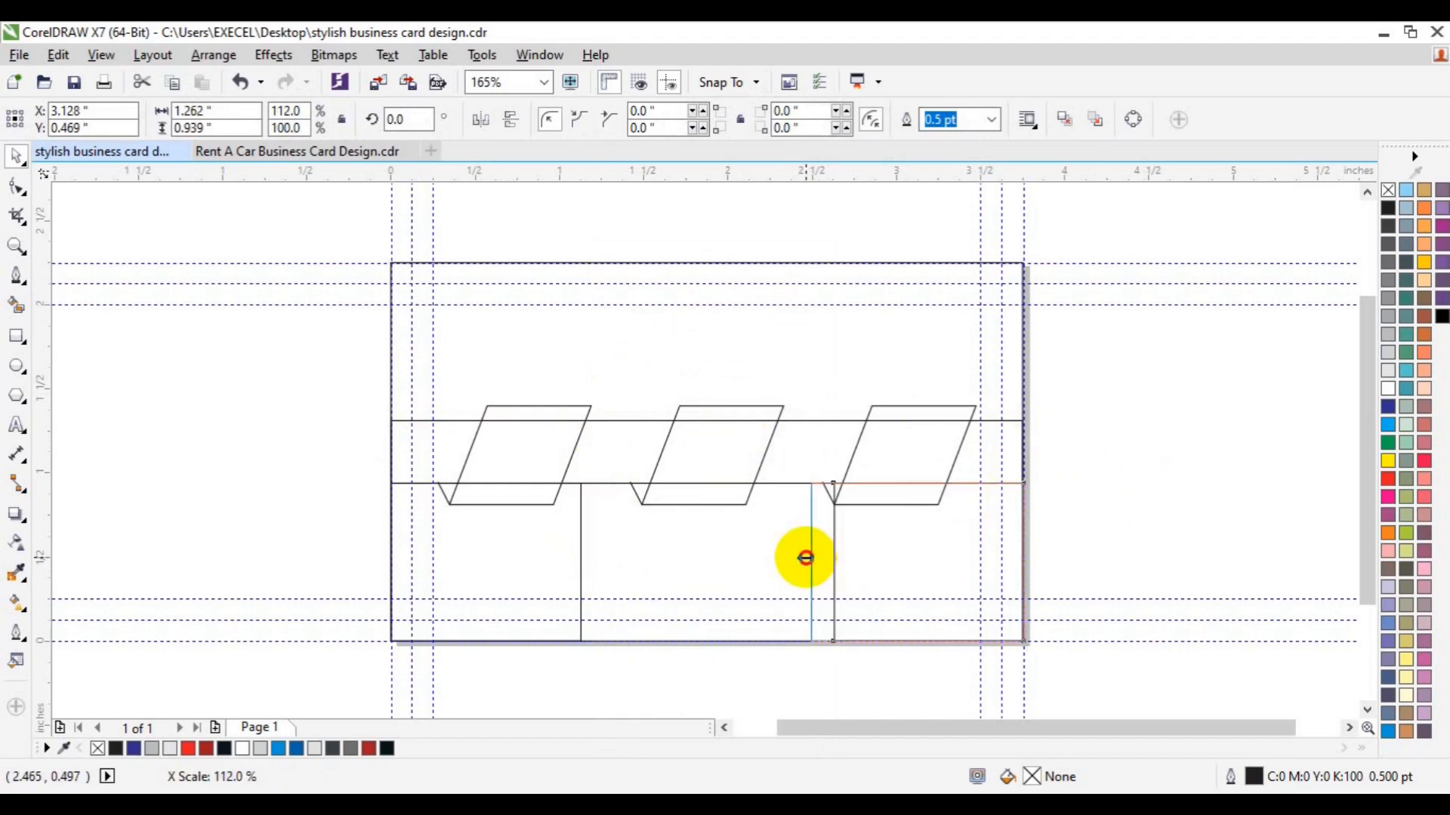
left_click_drag(806, 558, 800, 557)
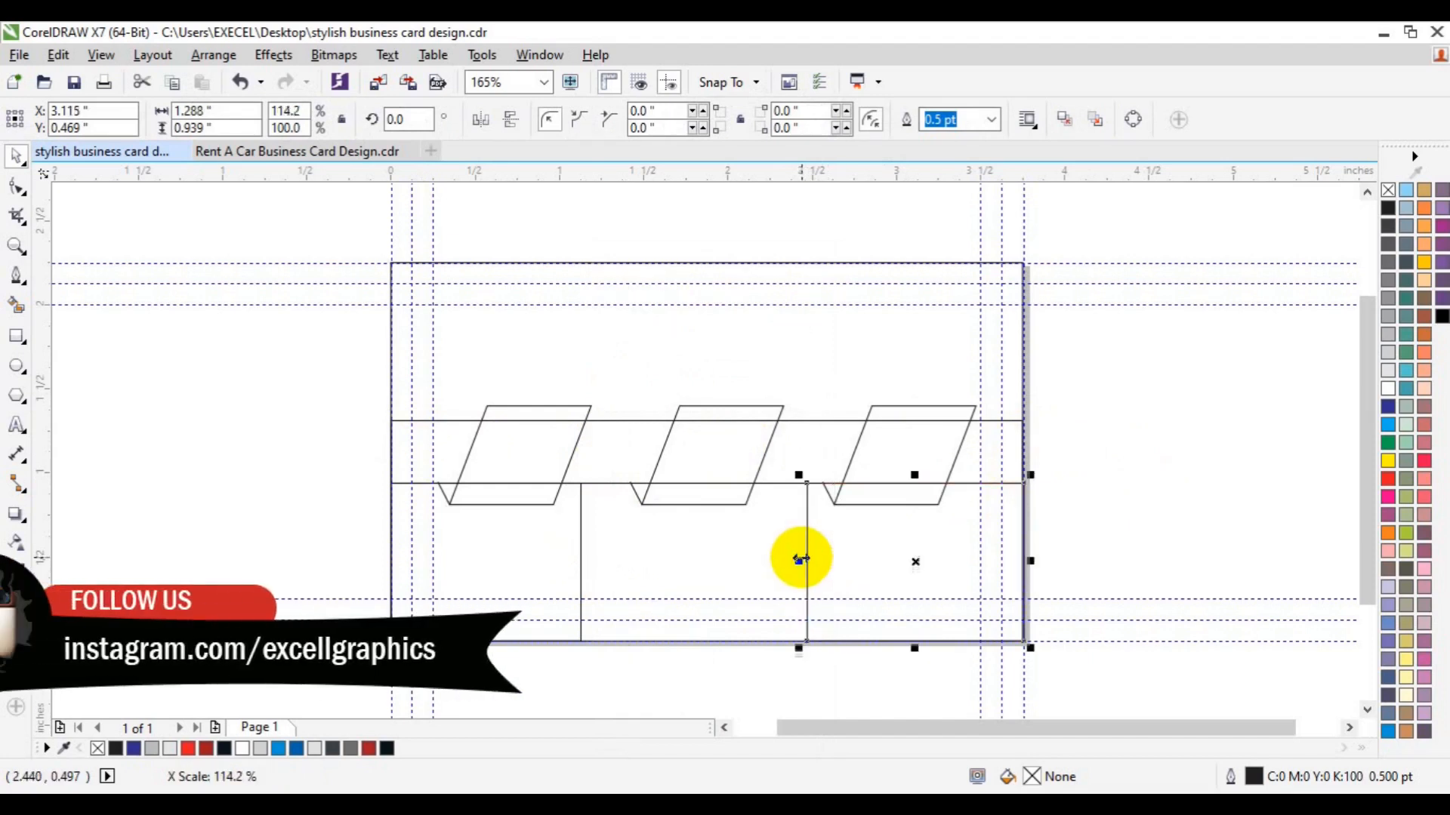
left_click(1092, 499)
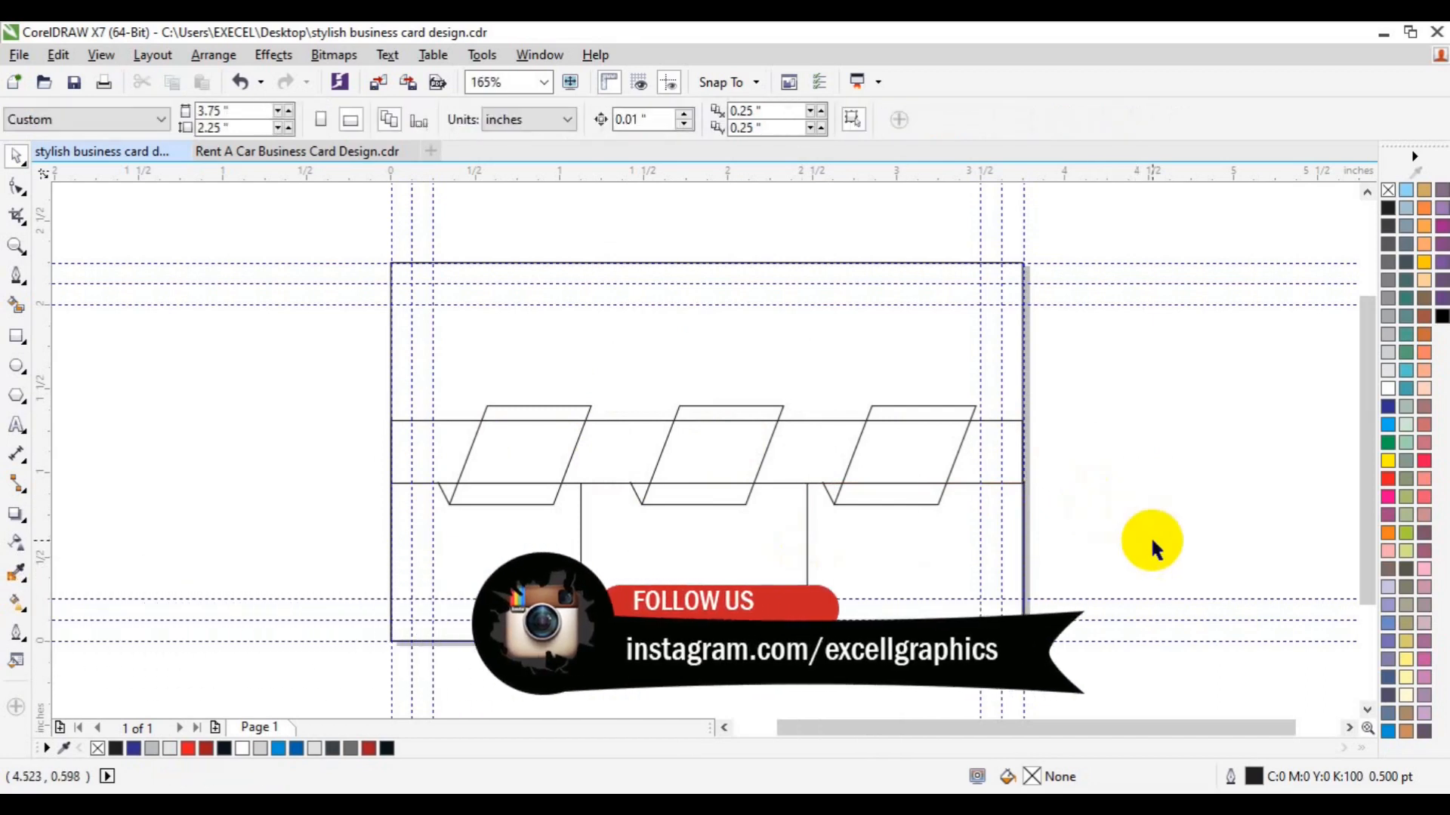
left_click(16, 306)
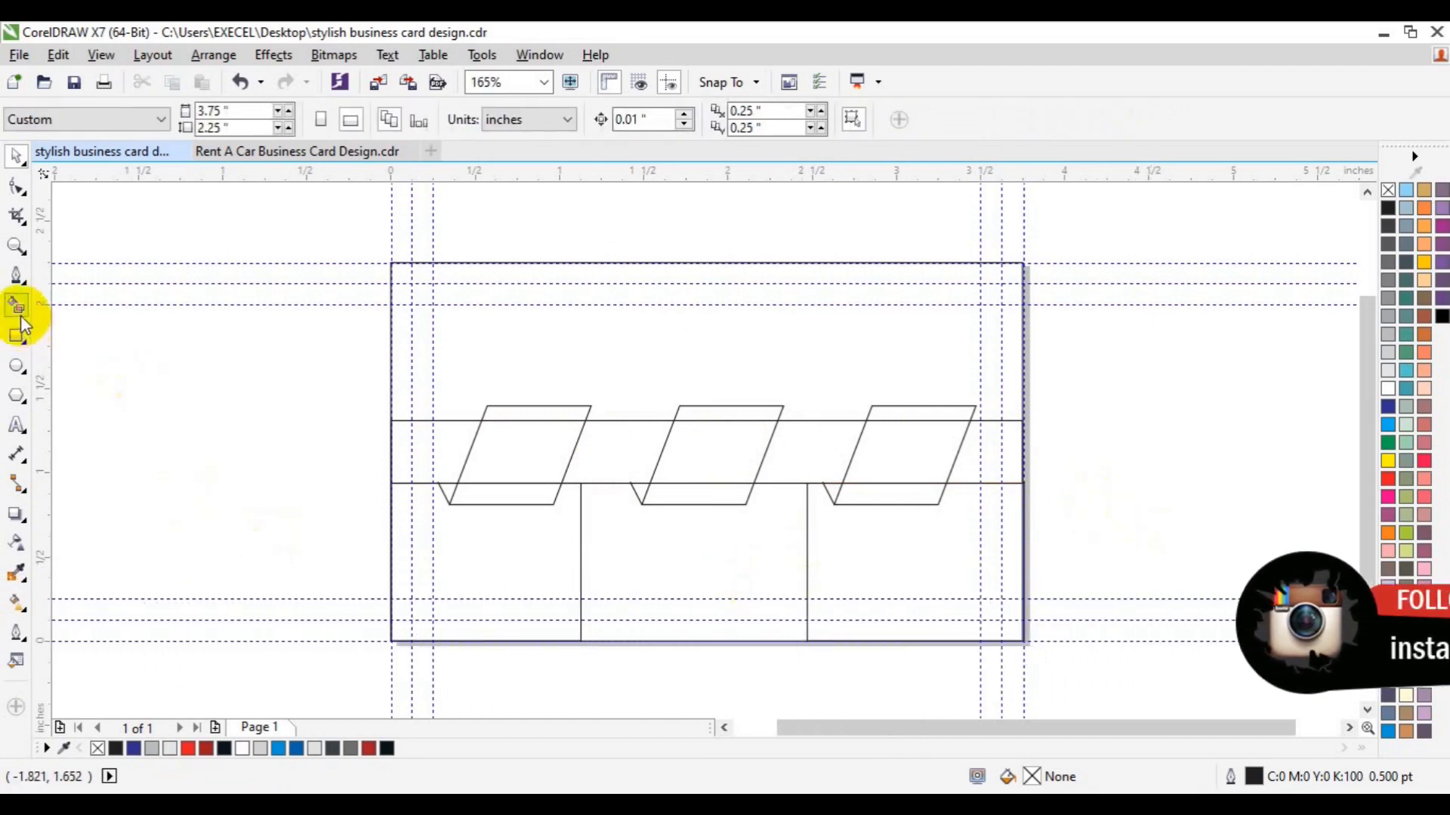
left_click(549, 405)
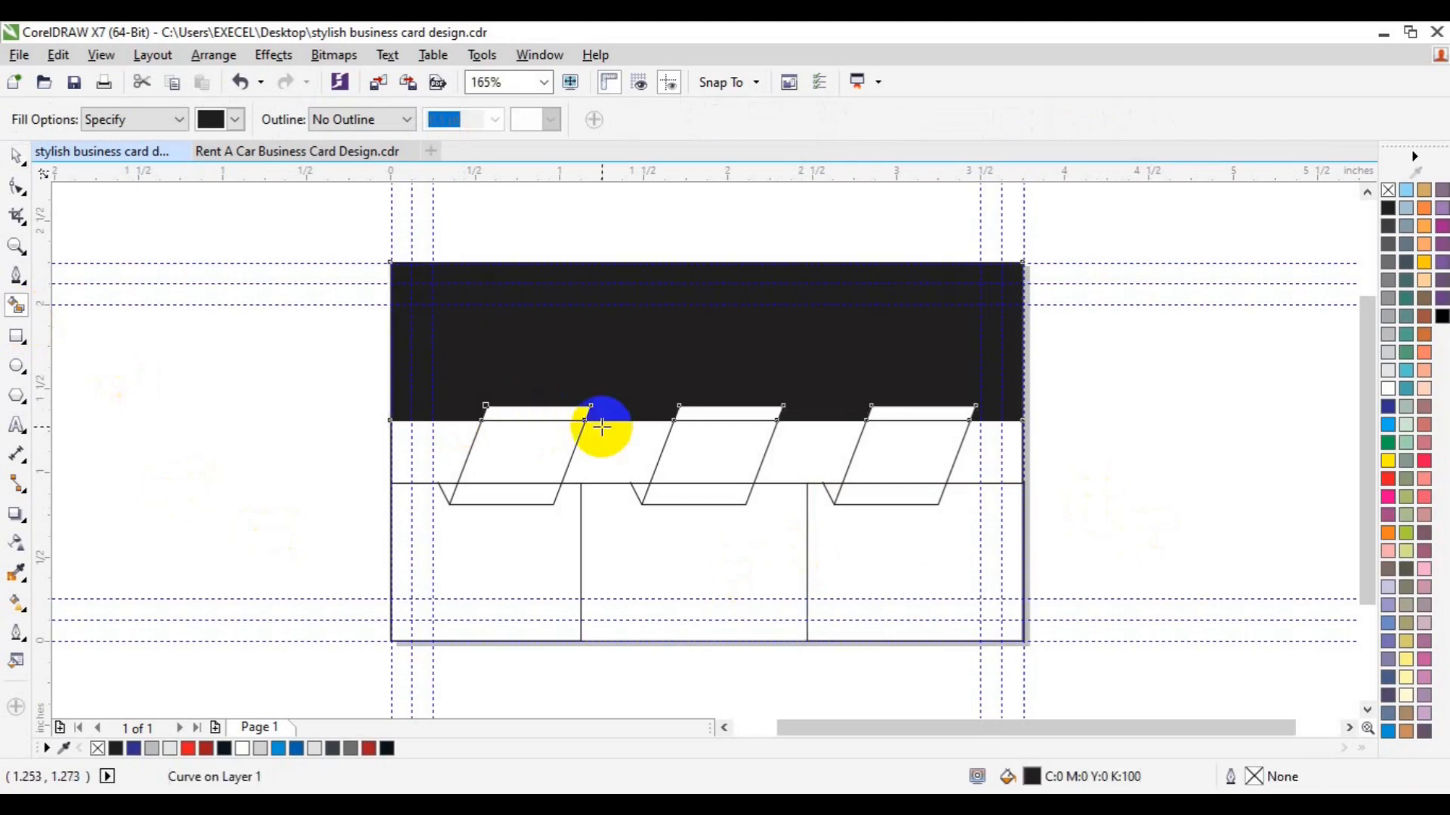
left_click(529, 444)
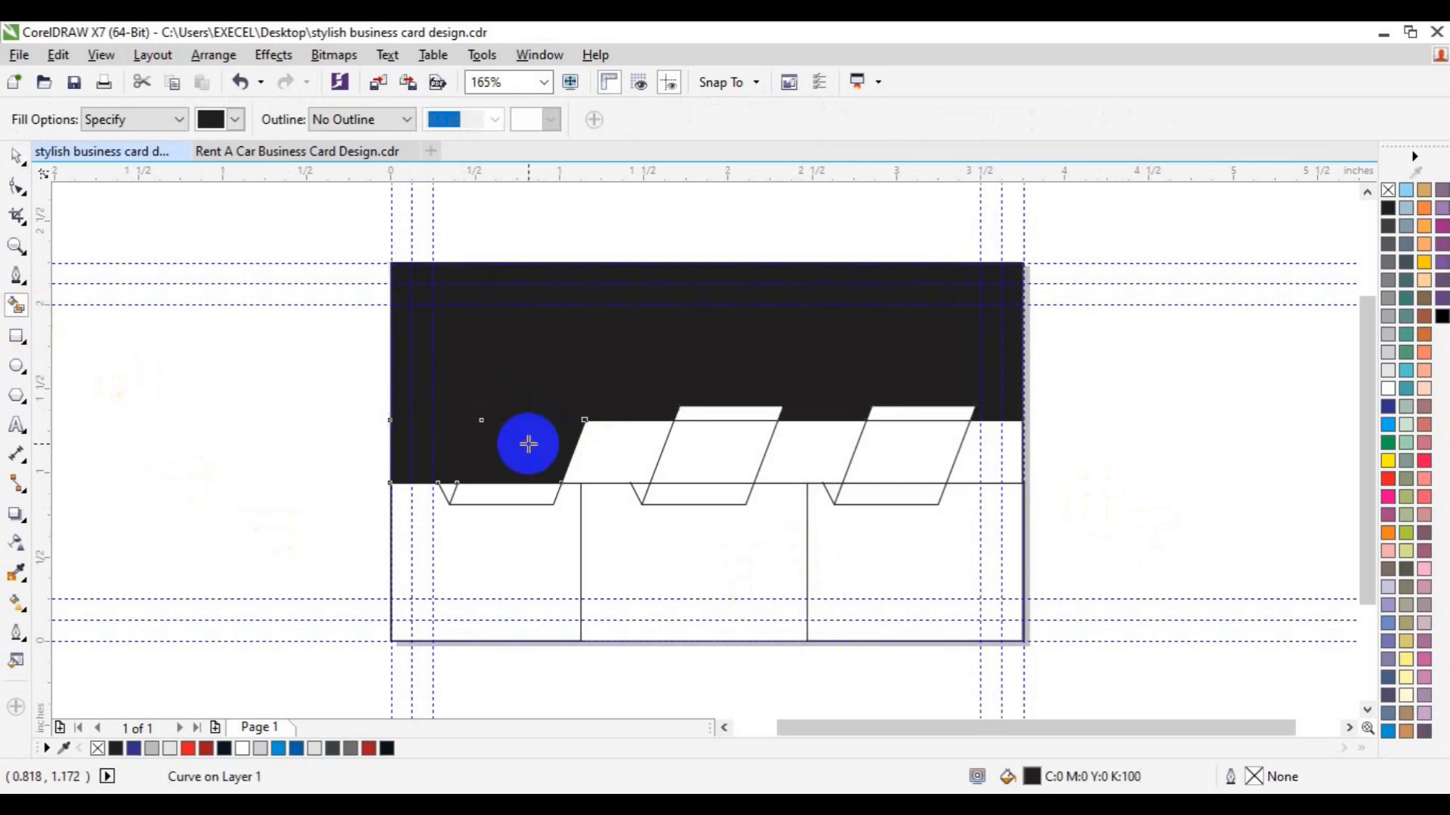
key("ctrl+z")
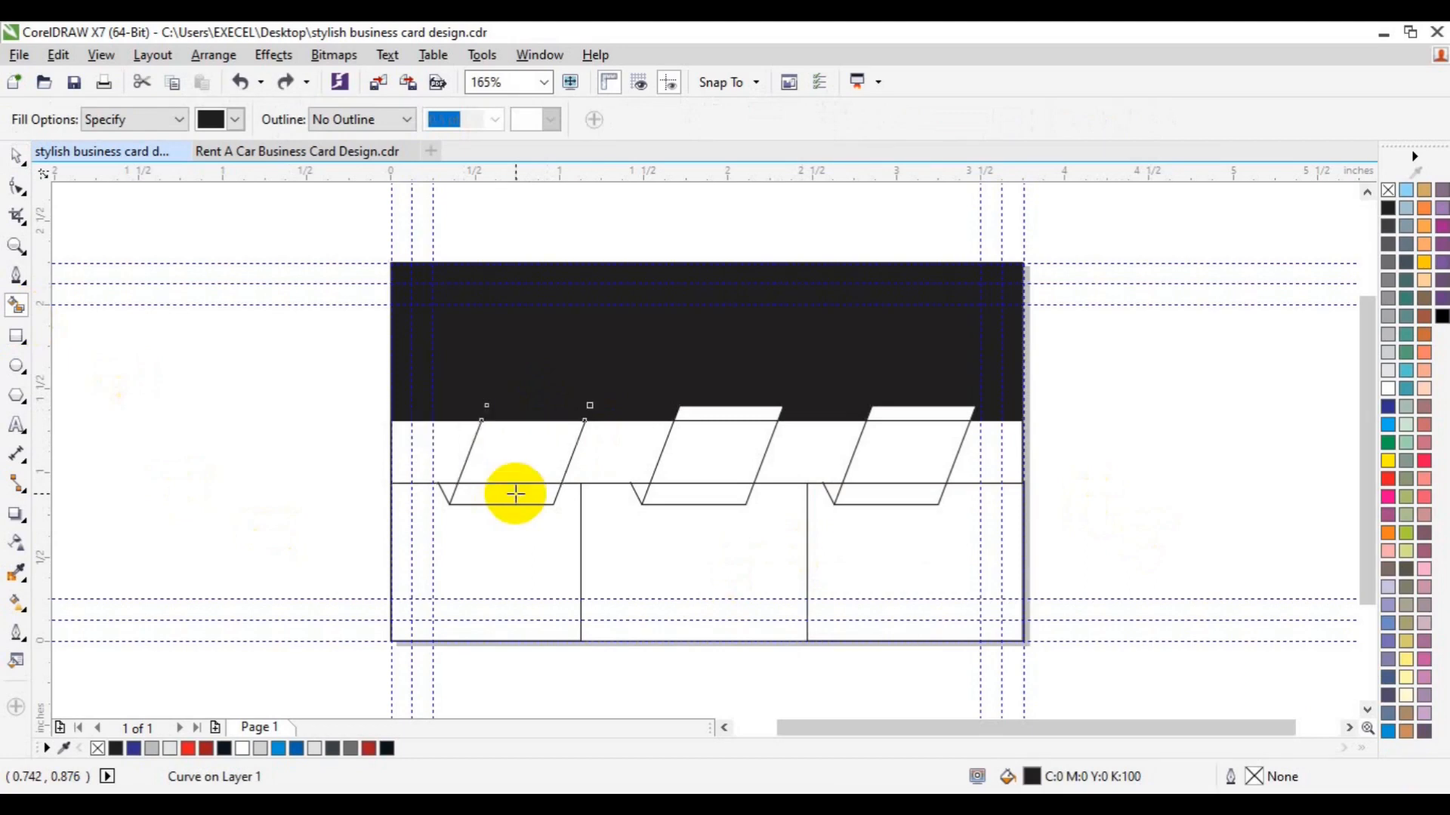
key("ctrl+z")
Step: Smart-fill the lower, middle and upper sections of the first parallelogram in black
left_click(514, 495)
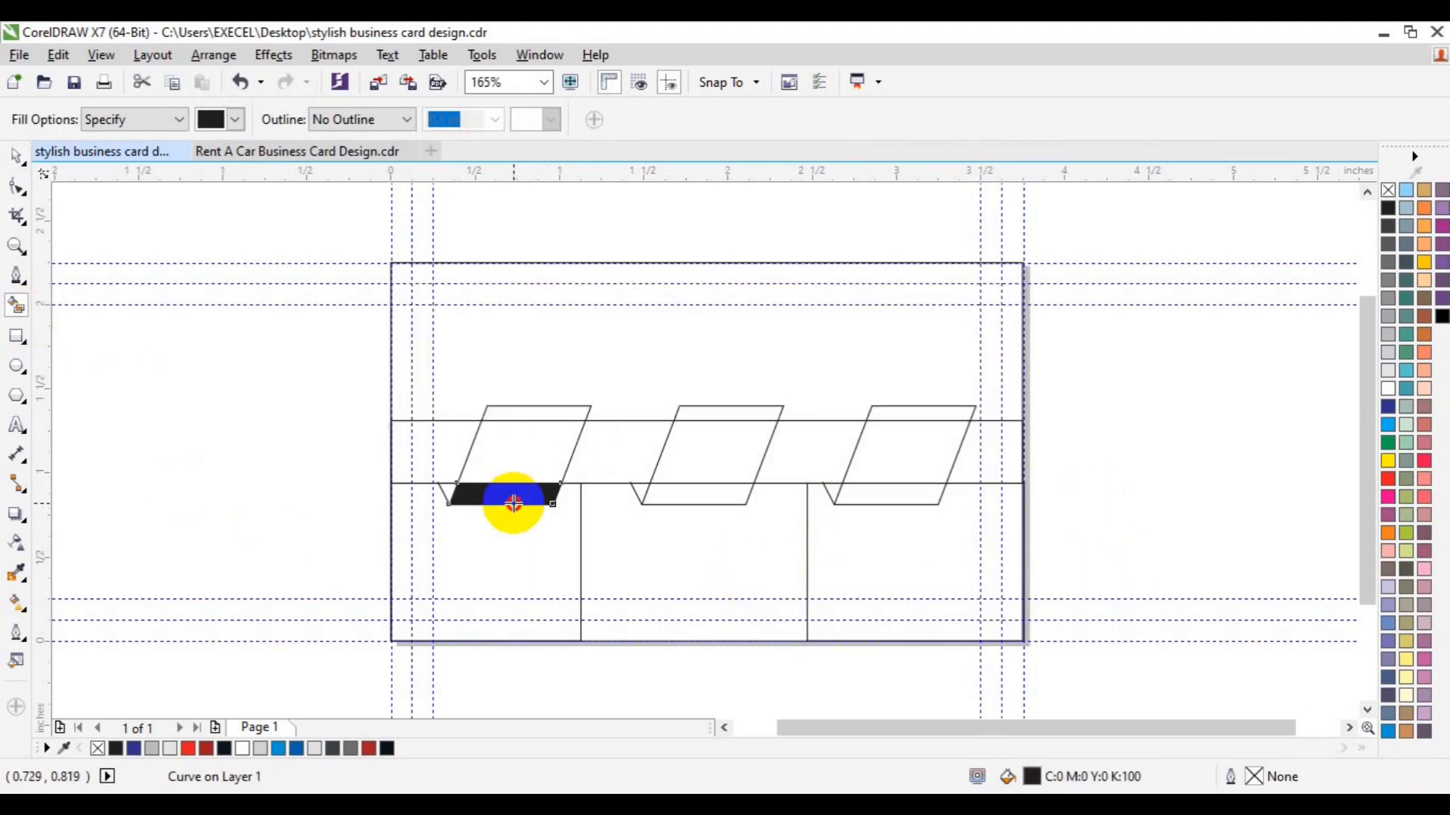
left_click(517, 466)
left_click(525, 415)
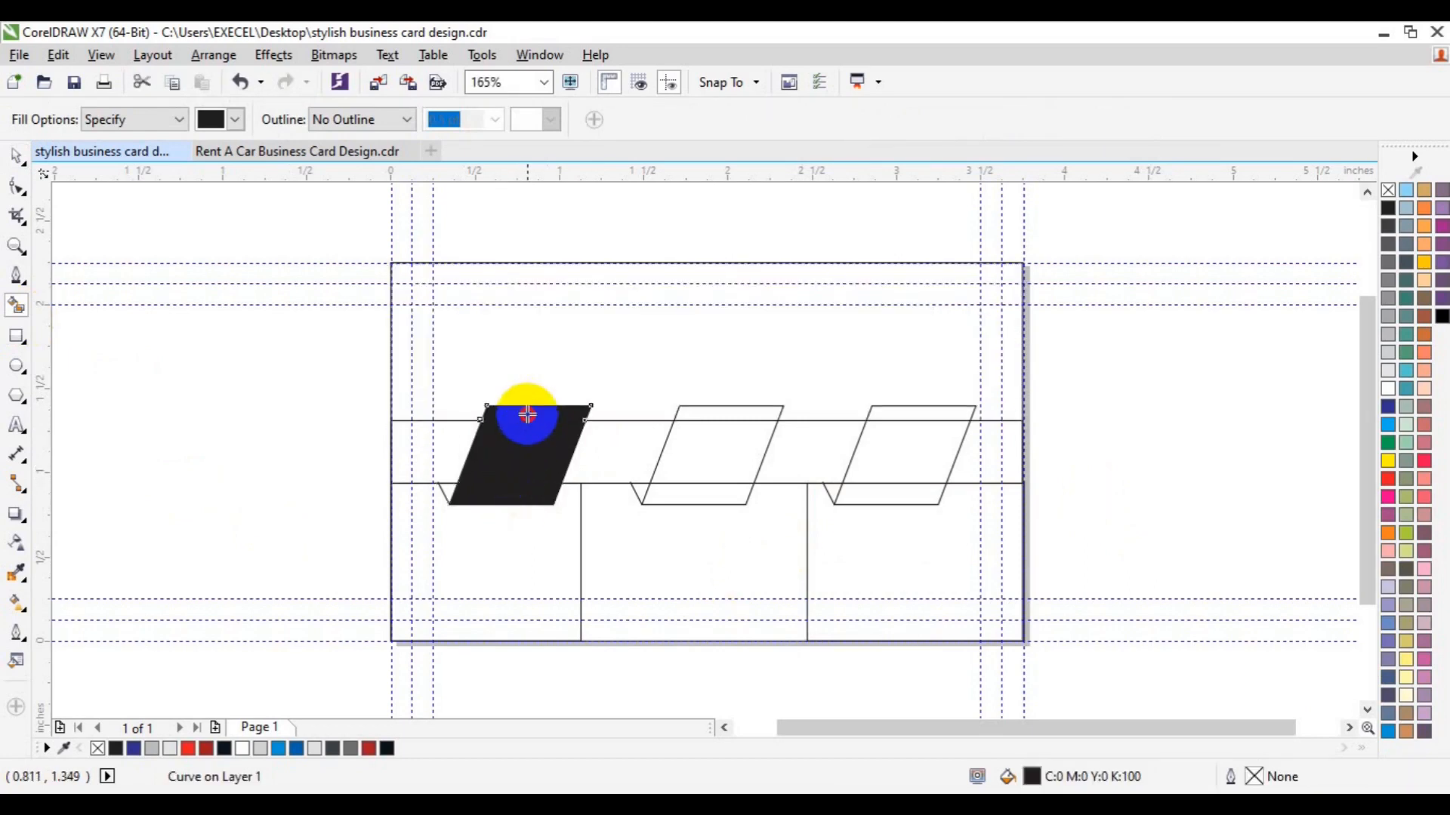
Step: Weld the first parallelogram's three filled sections into one shape and colour it 10% black
key("space")
left_click_drag(527, 414, 517, 466)
left_click(501, 500, "shift")
left_click(594, 125)
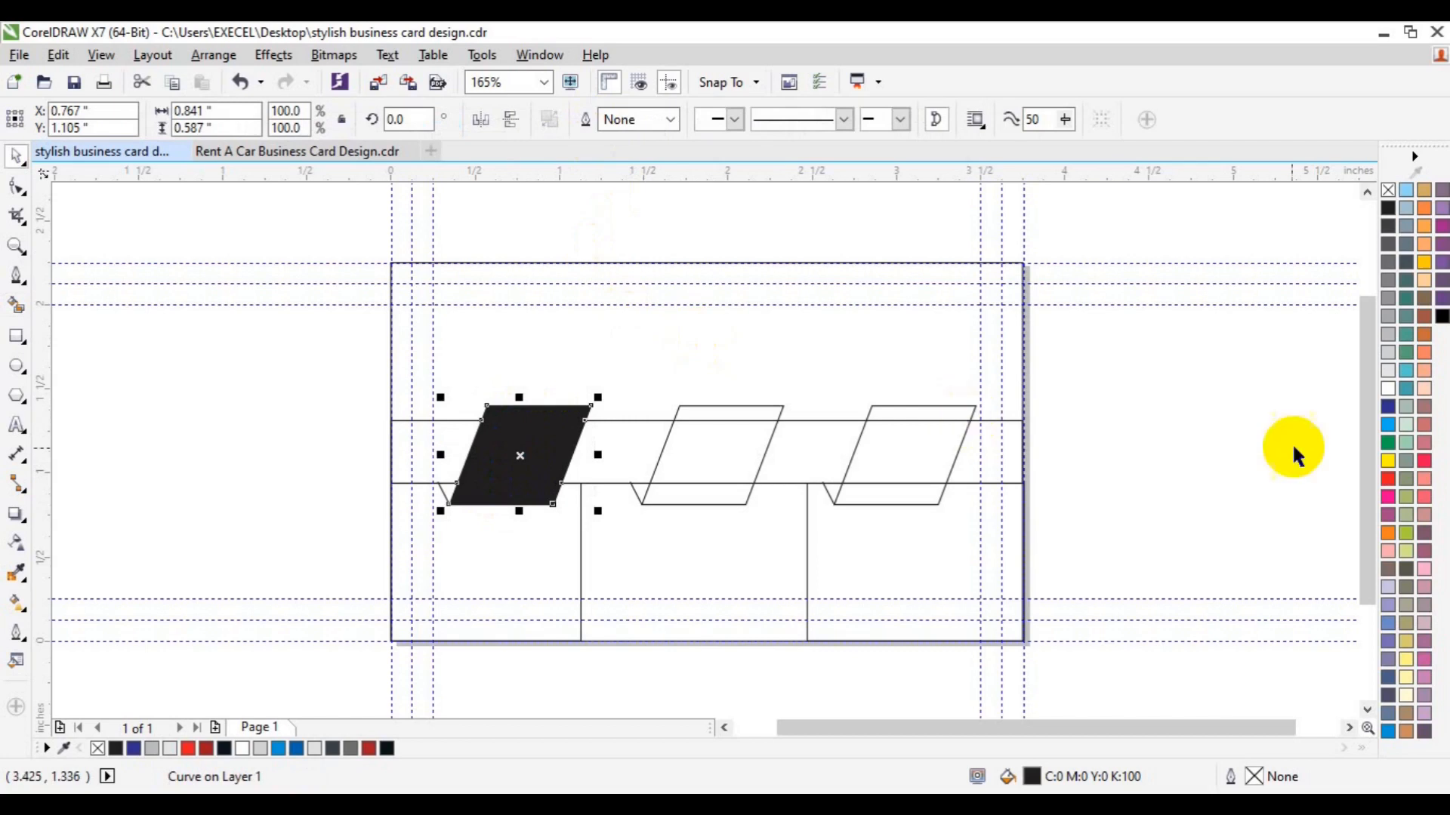
left_click(1391, 371)
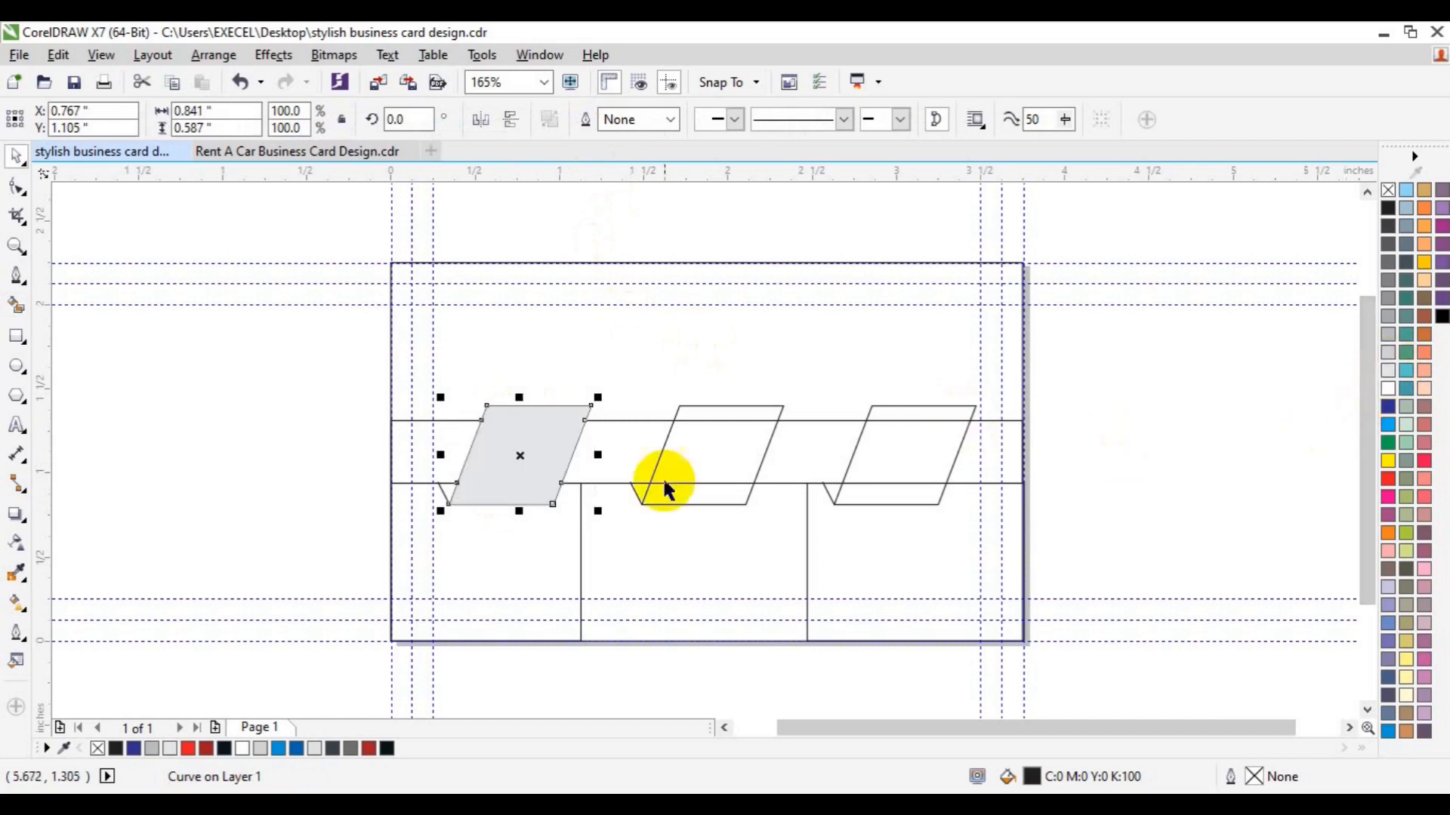
left_click(129, 482)
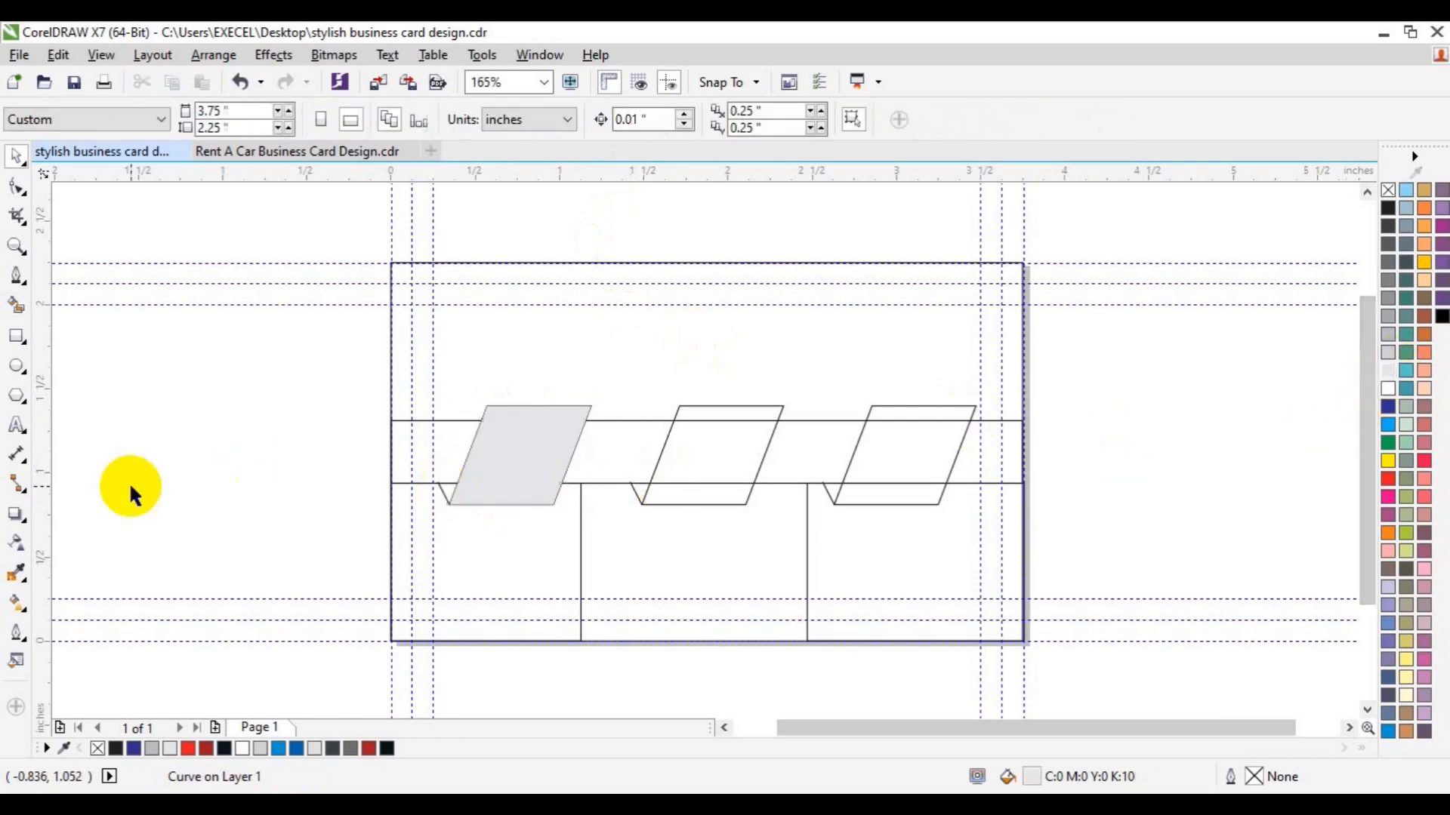
Step: Smart-fill the first parallelogram's small fold triangle and colour it a darker grey than the parallelogram
left_click(17, 305)
left_click(443, 486)
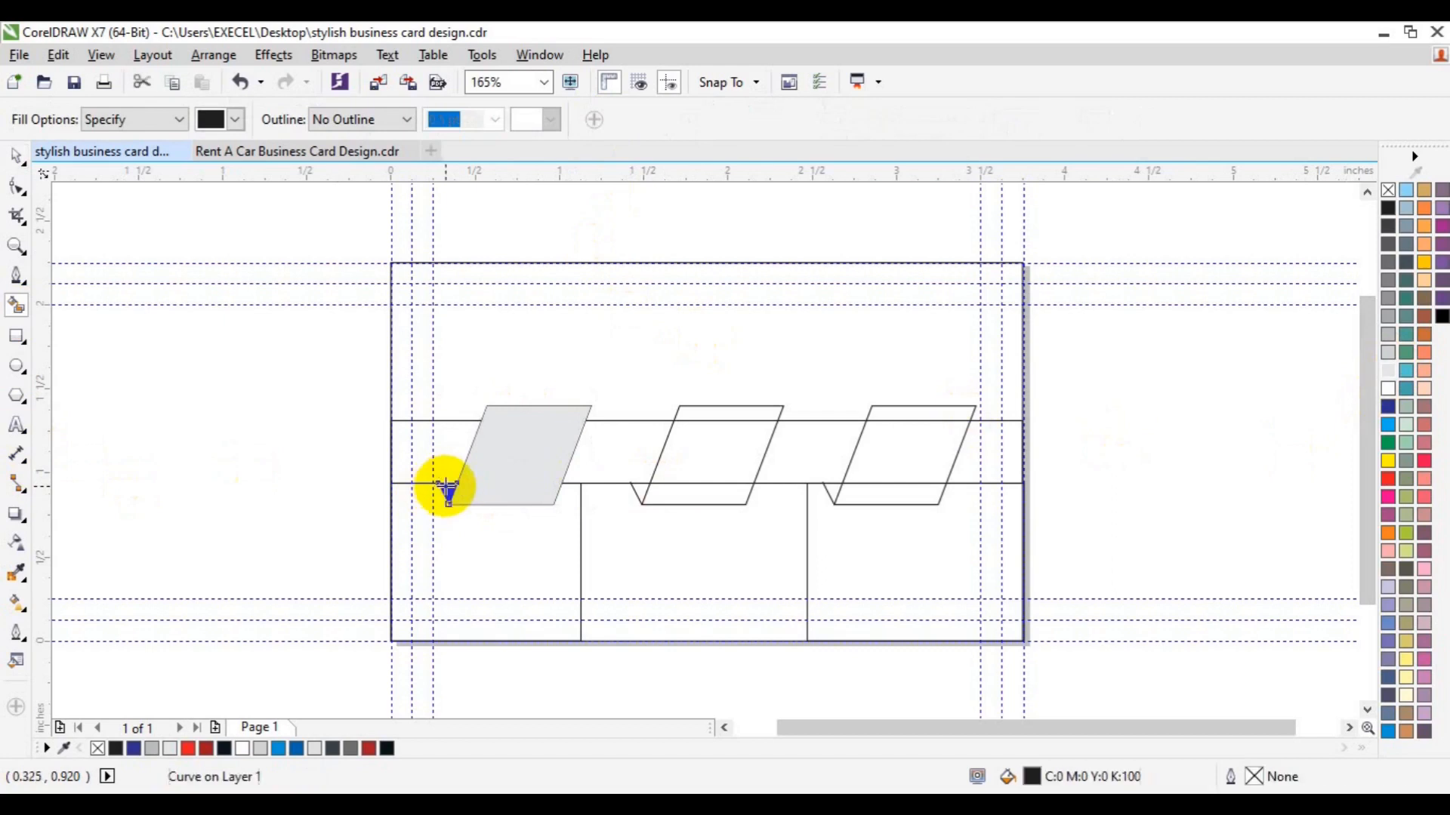
key("space")
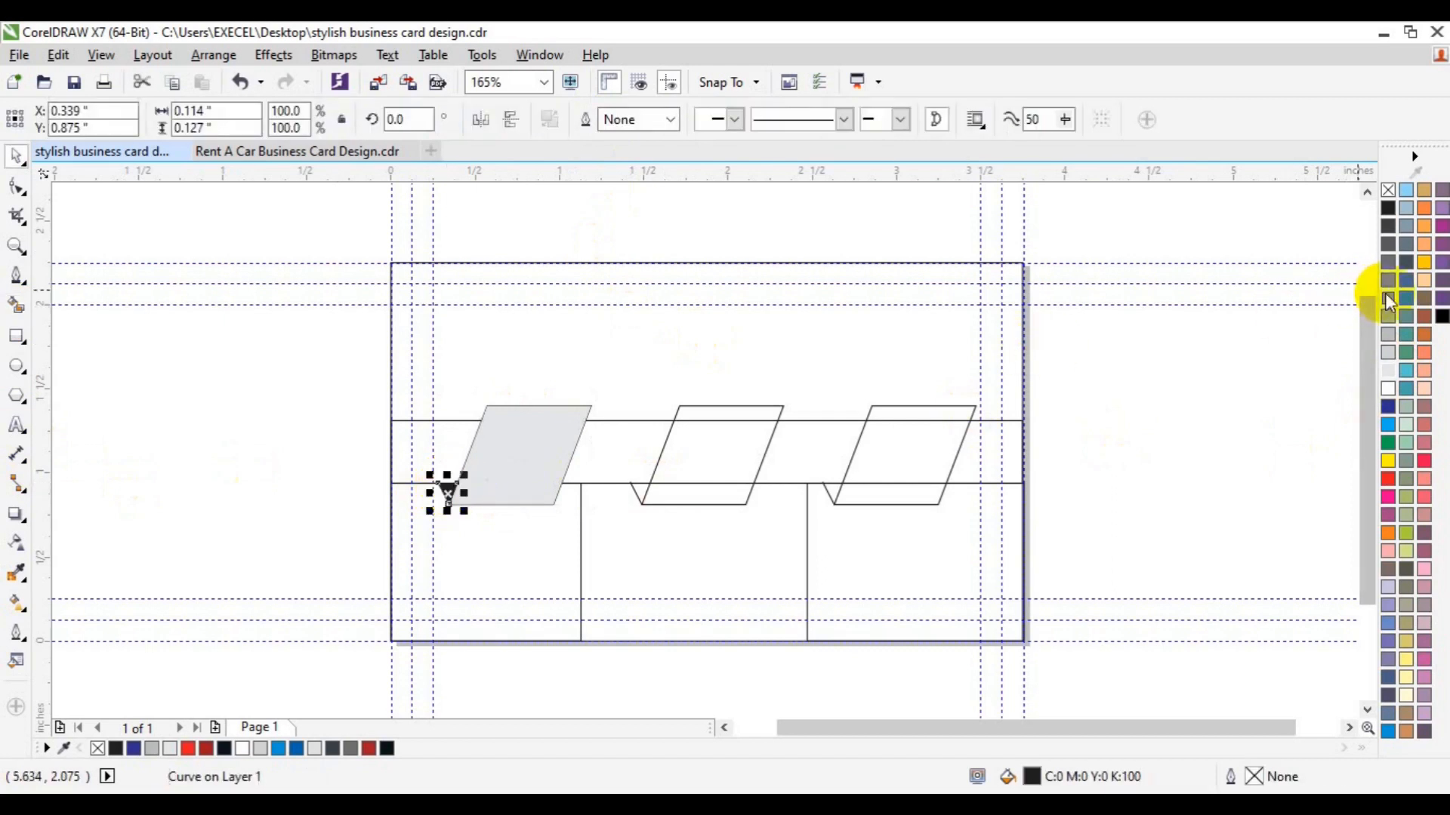
left_click(1389, 347)
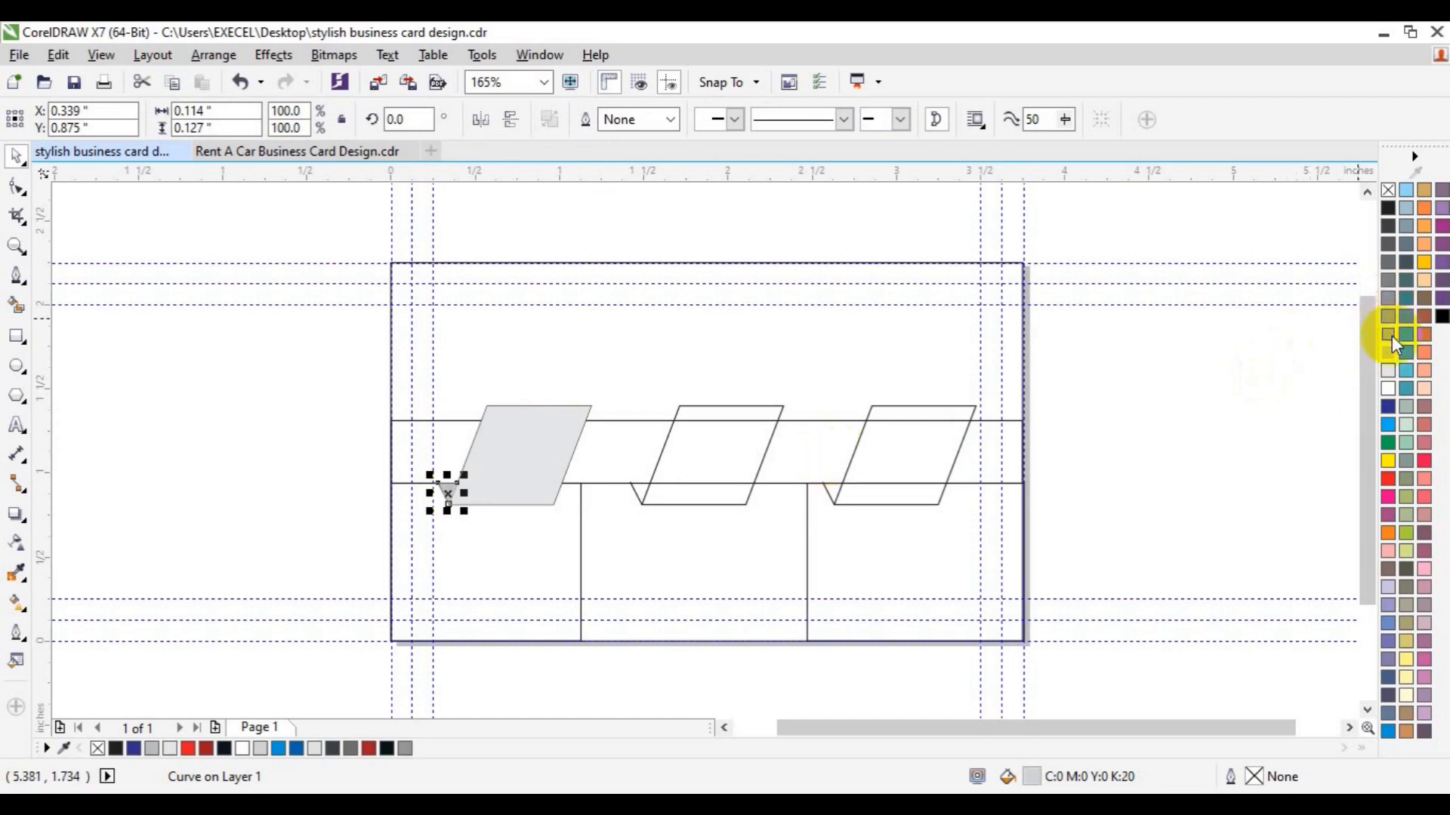
Step: Ungroup the group of three parallelogram outlines on the band
left_click(693, 456)
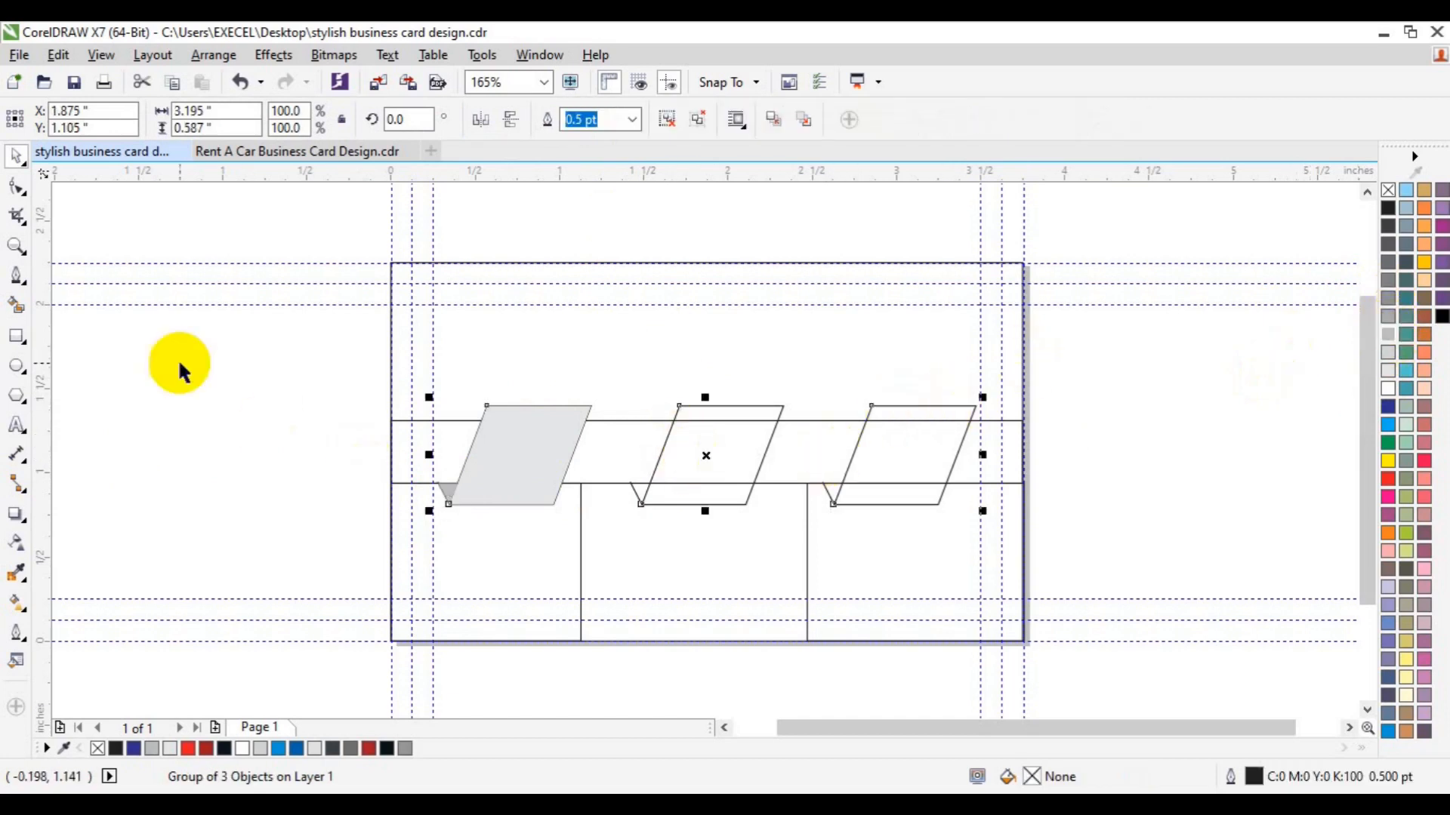
left_click(668, 119)
left_click(351, 368)
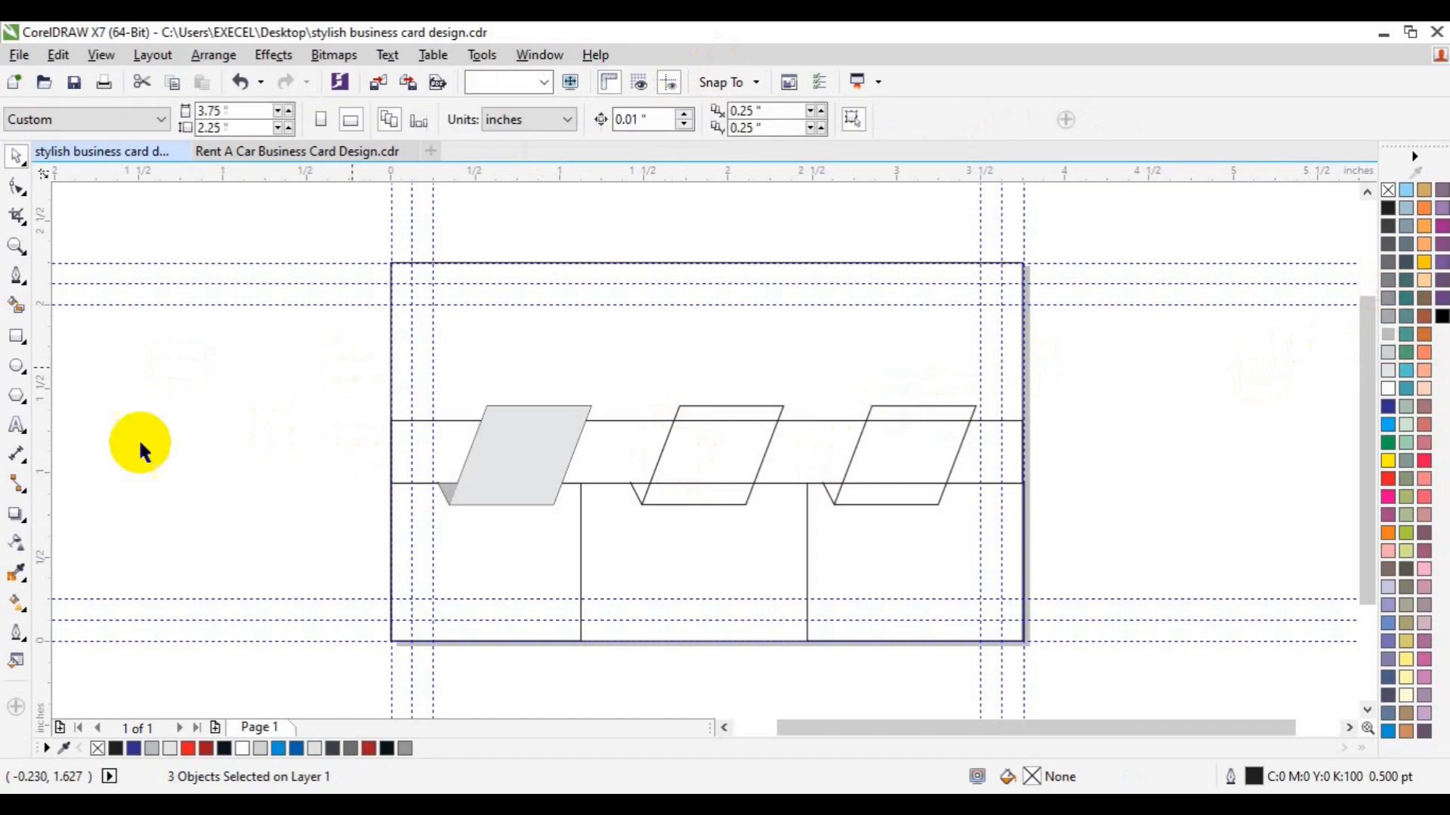
Step: Smart-fill the upper, middle and lower sections of the middle parallelogram in black
left_click(18, 305)
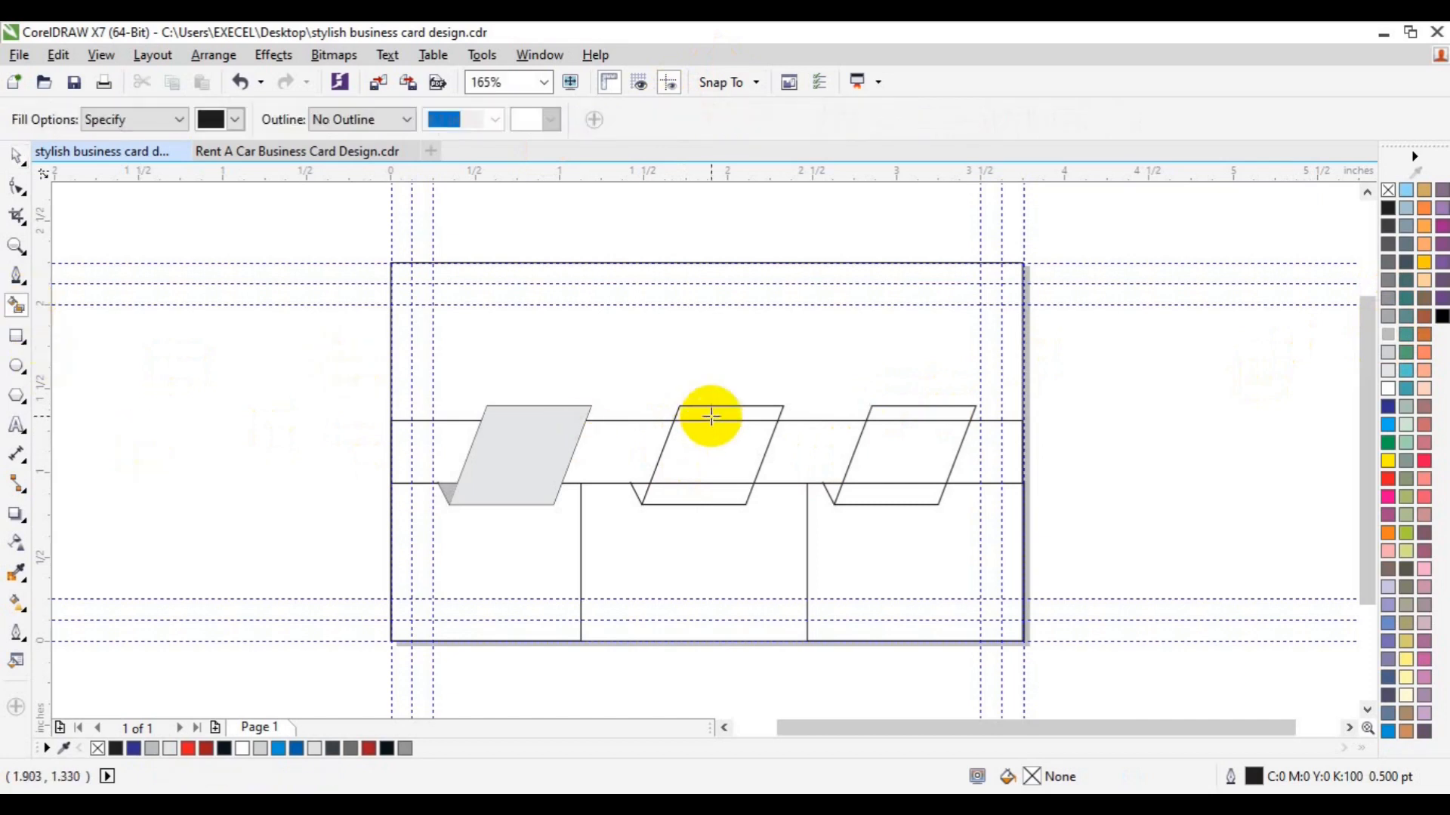
left_click(705, 415)
left_click(701, 476)
left_click(699, 492)
Step: Weld the middle parallelogram's filled sections into one shape and colour it 20% black
key("space")
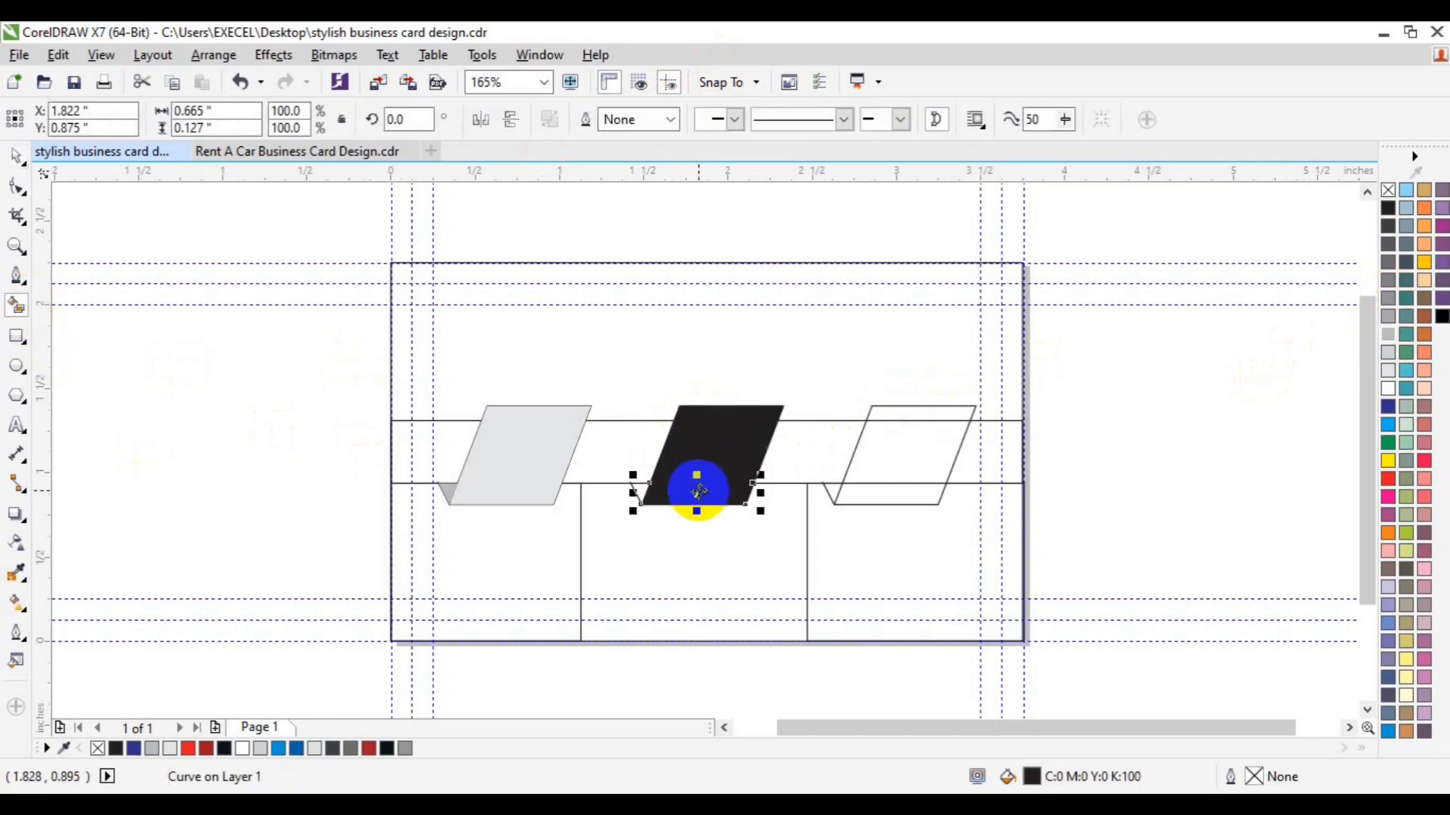
left_click(734, 406, "shift")
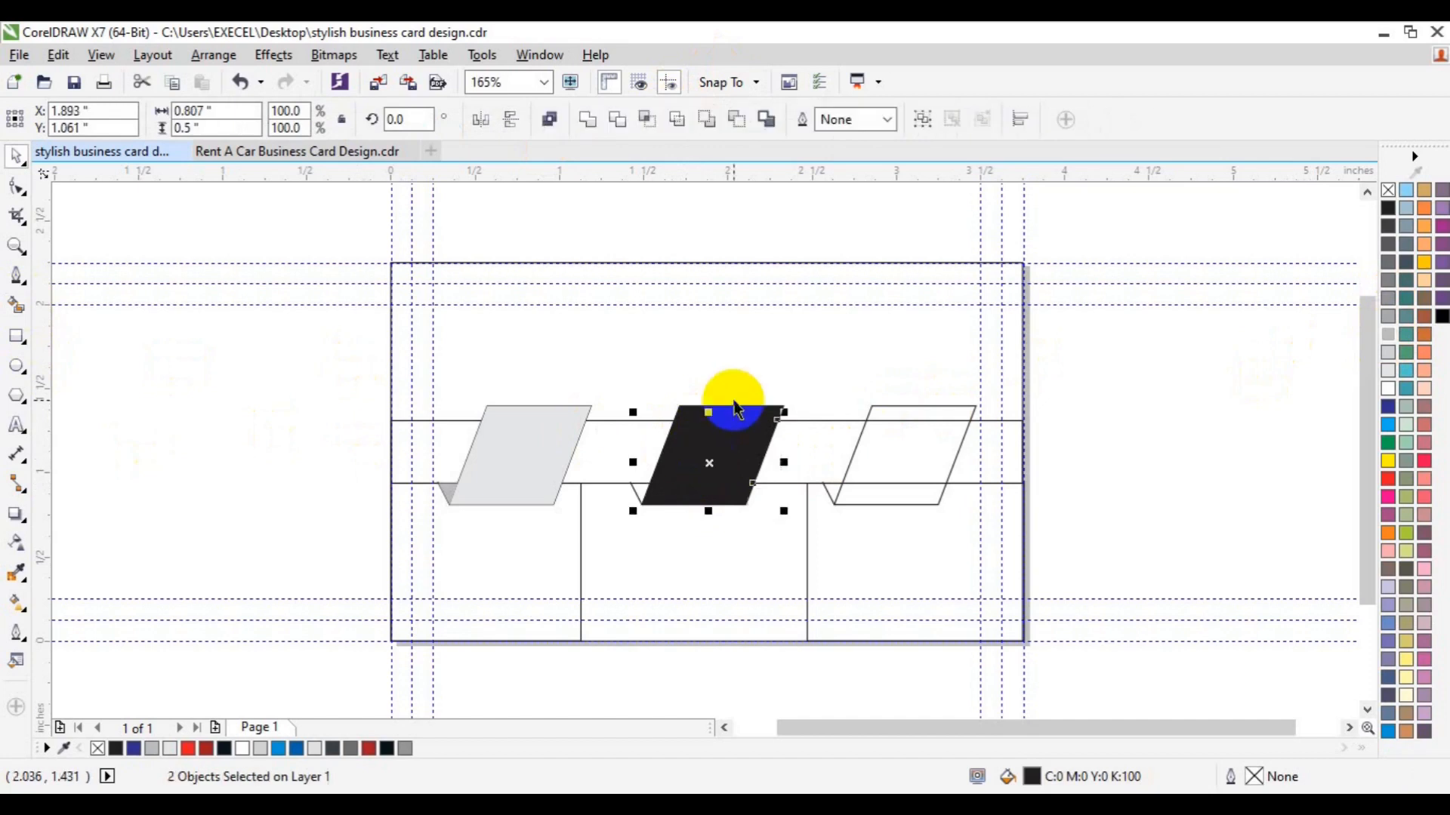
left_click(587, 119)
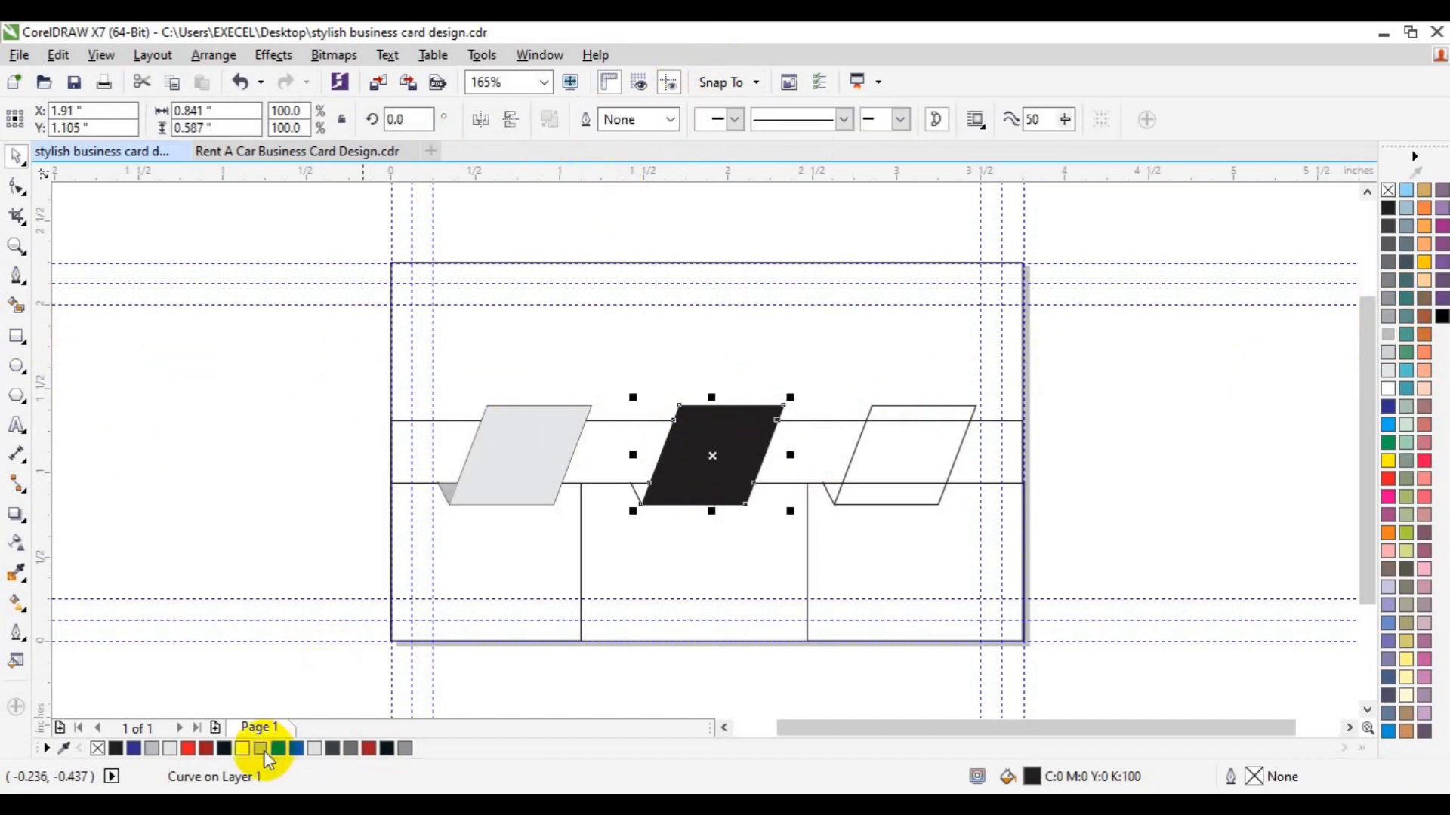
left_click(262, 749)
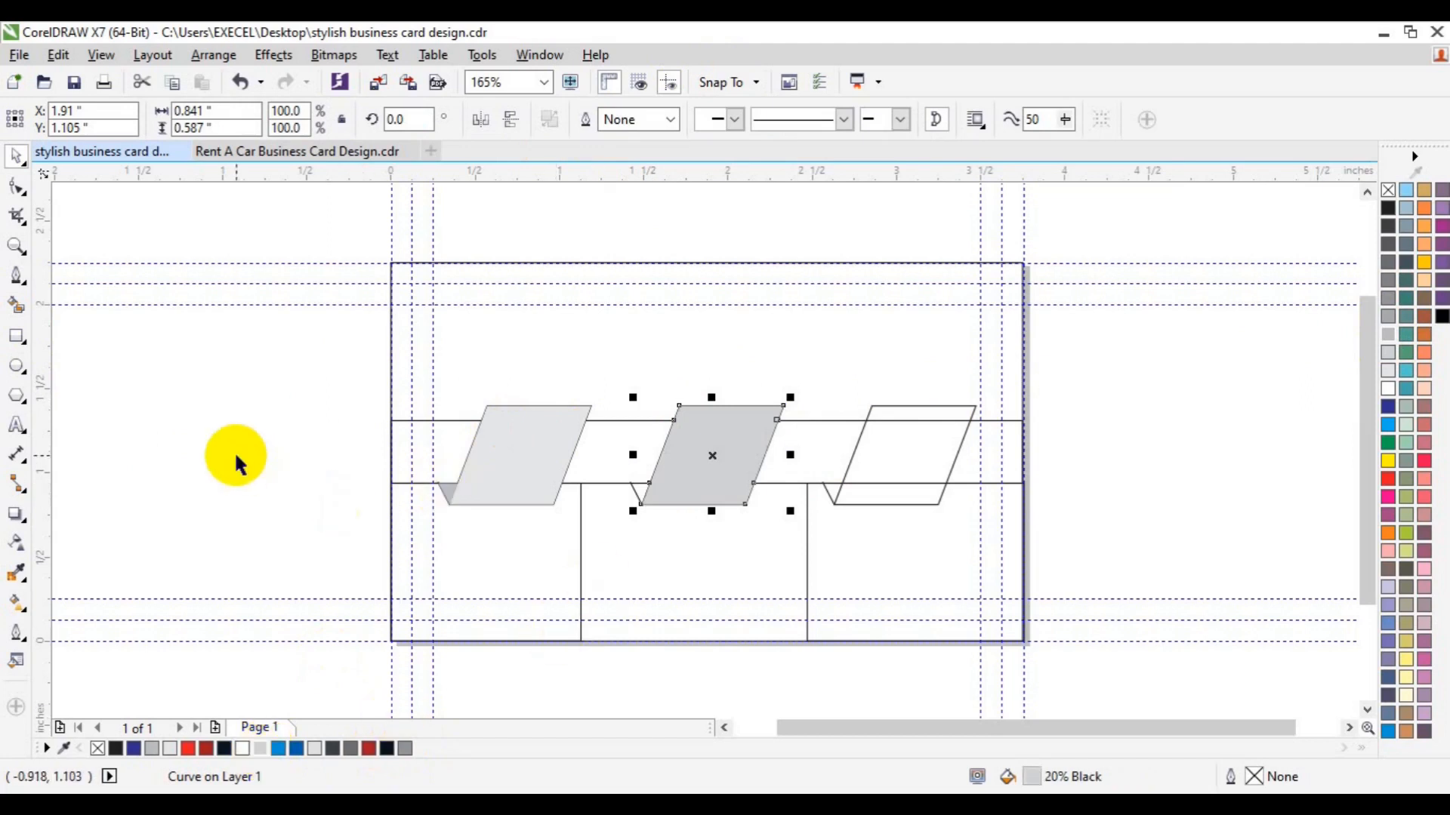
left_click(234, 451)
Step: Smart-fill the middle parallelogram's small fold triangle and colour it 50% black
left_click(16, 305)
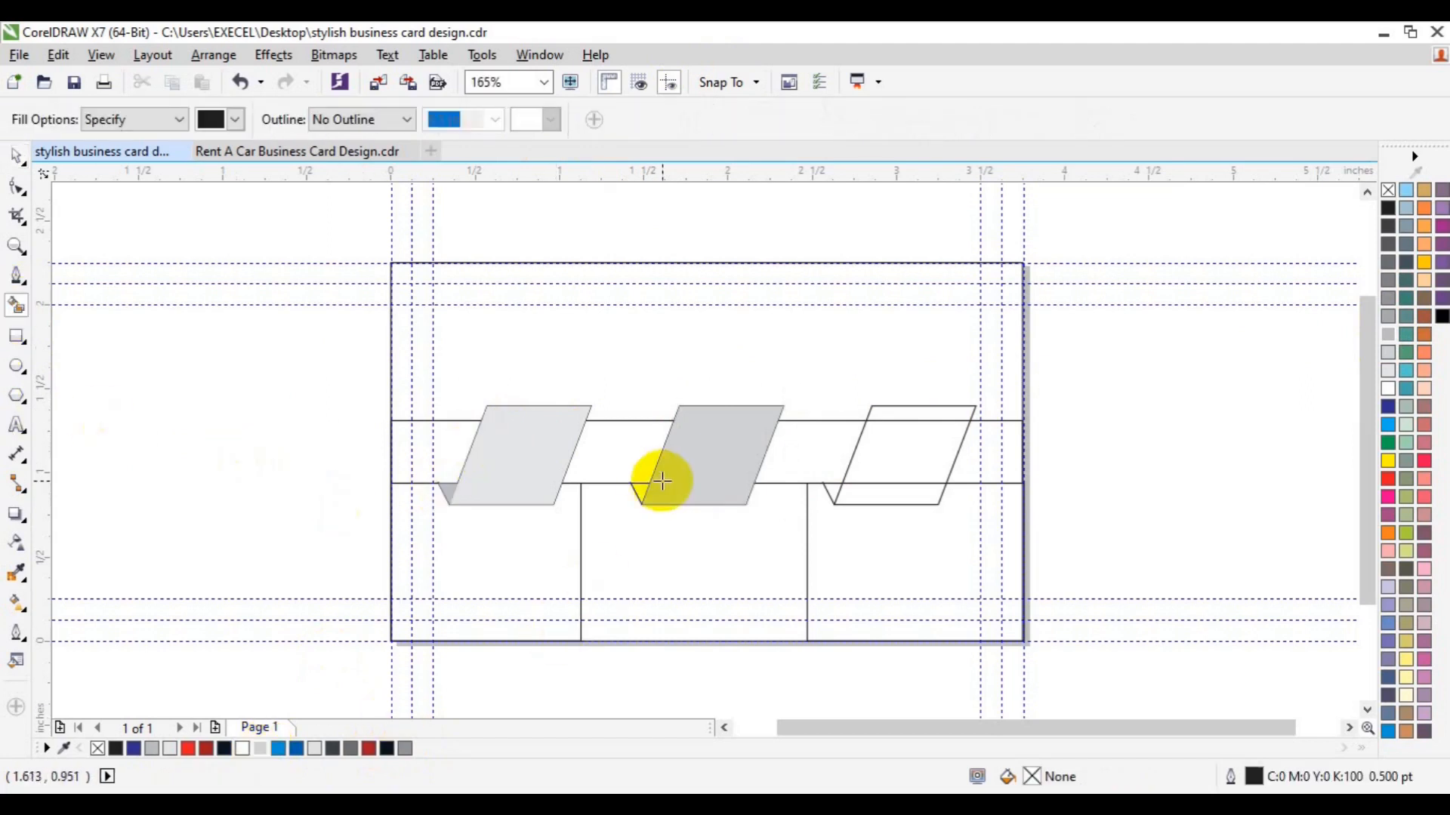
left_click(641, 491)
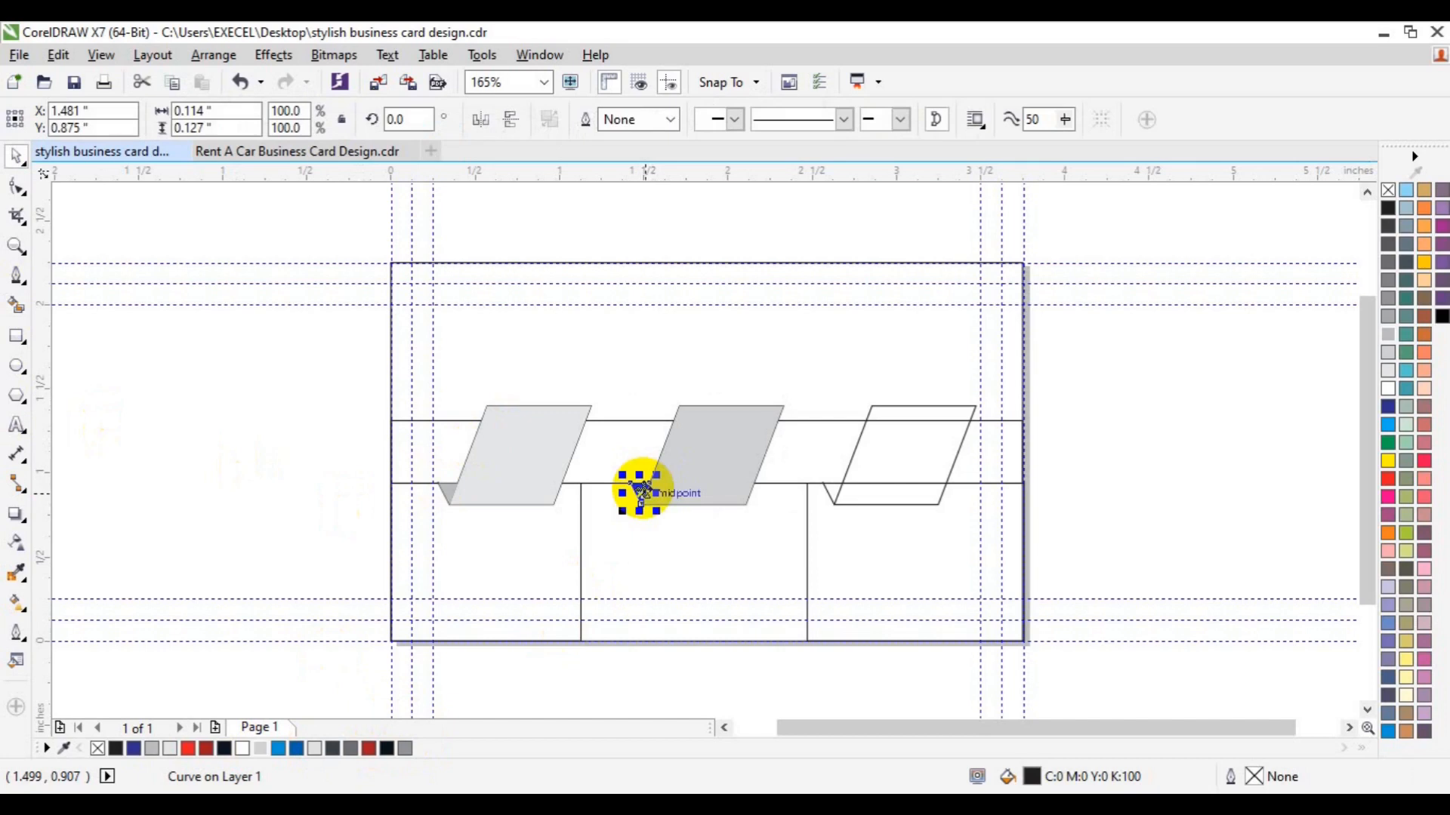
left_click(405, 747)
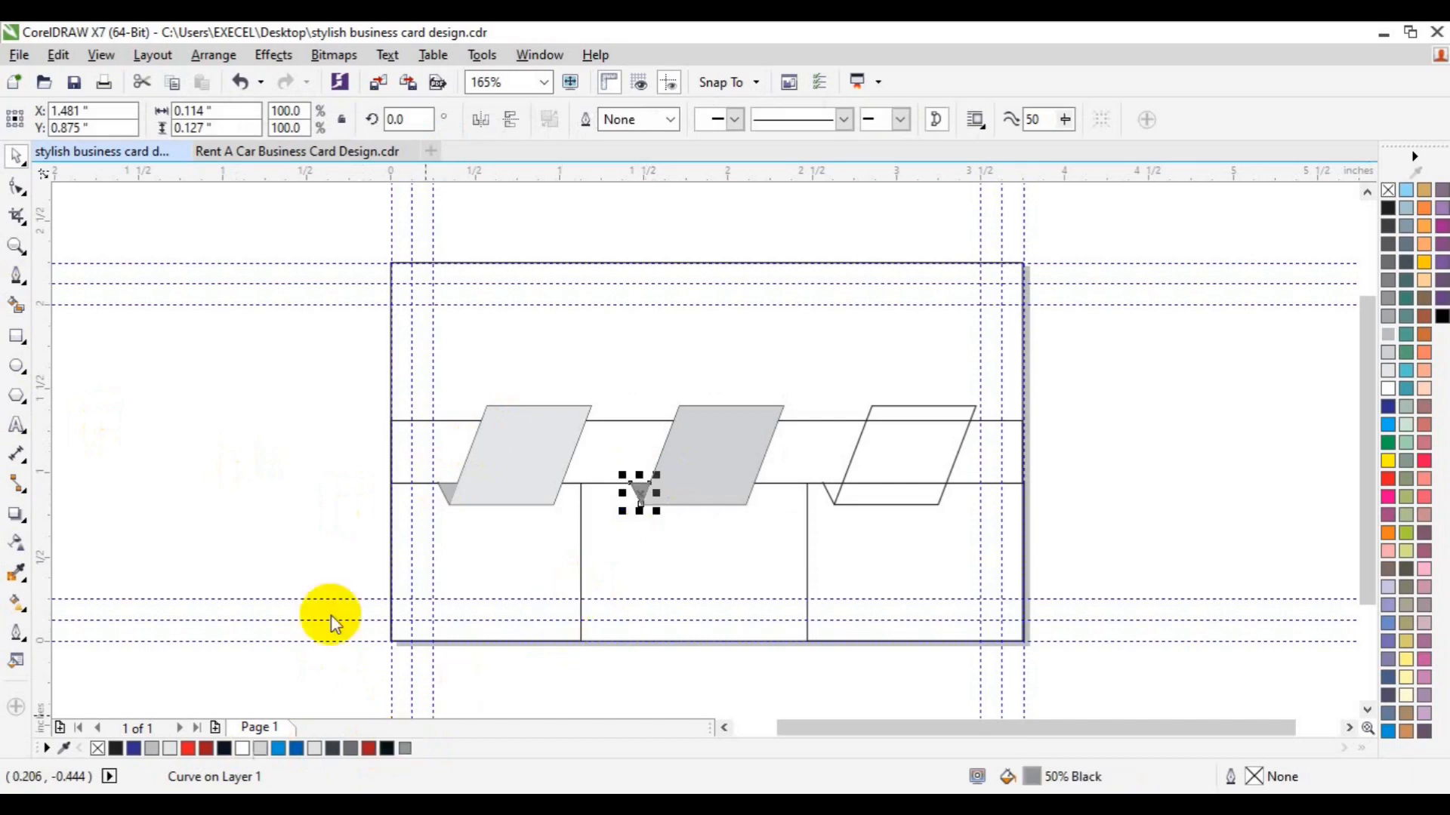
left_click(274, 509)
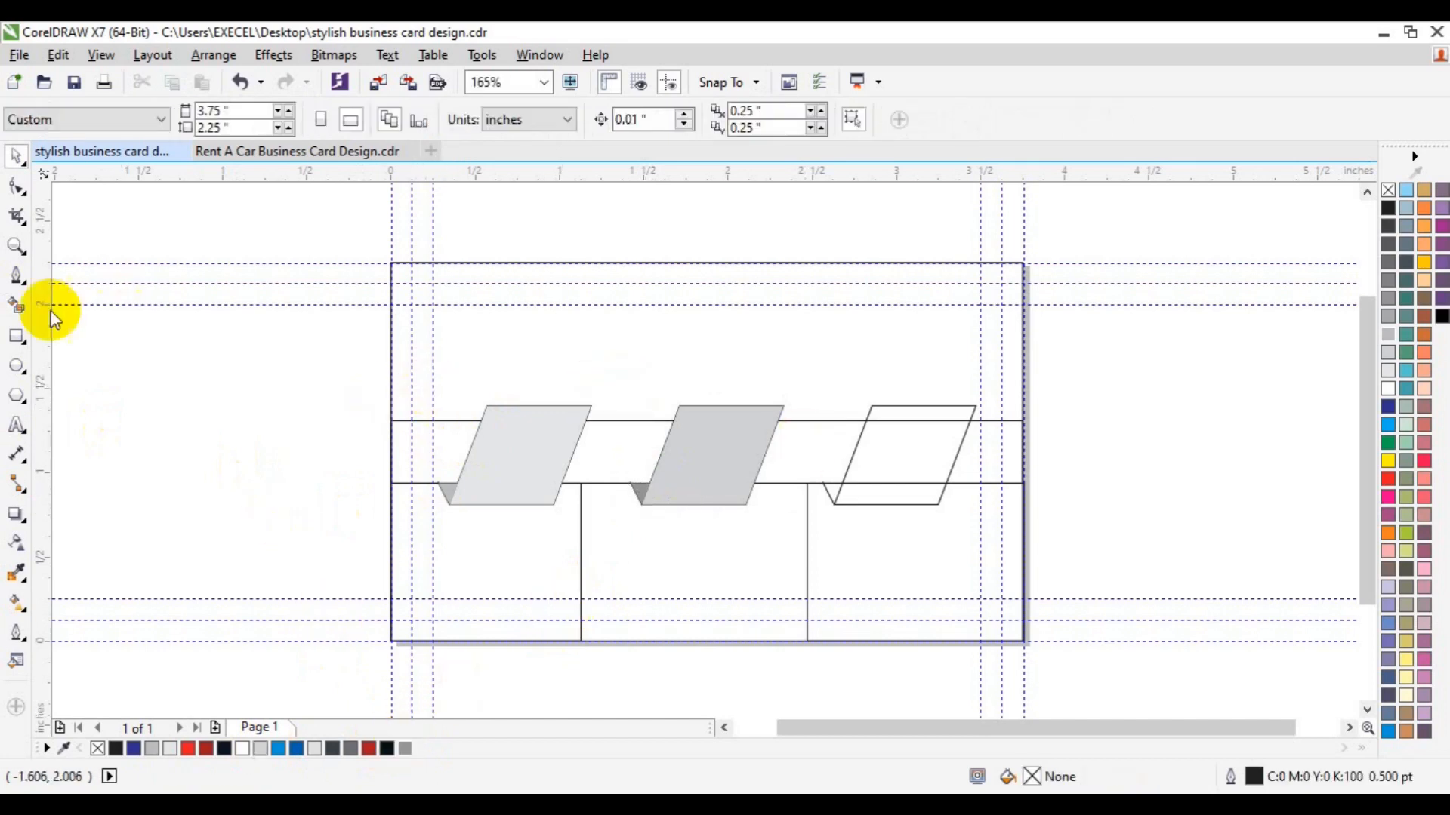
Step: Smart-fill and weld the third parallelogram's three sections, and colour the combined shape 20% black
left_click(16, 305)
left_click(895, 410)
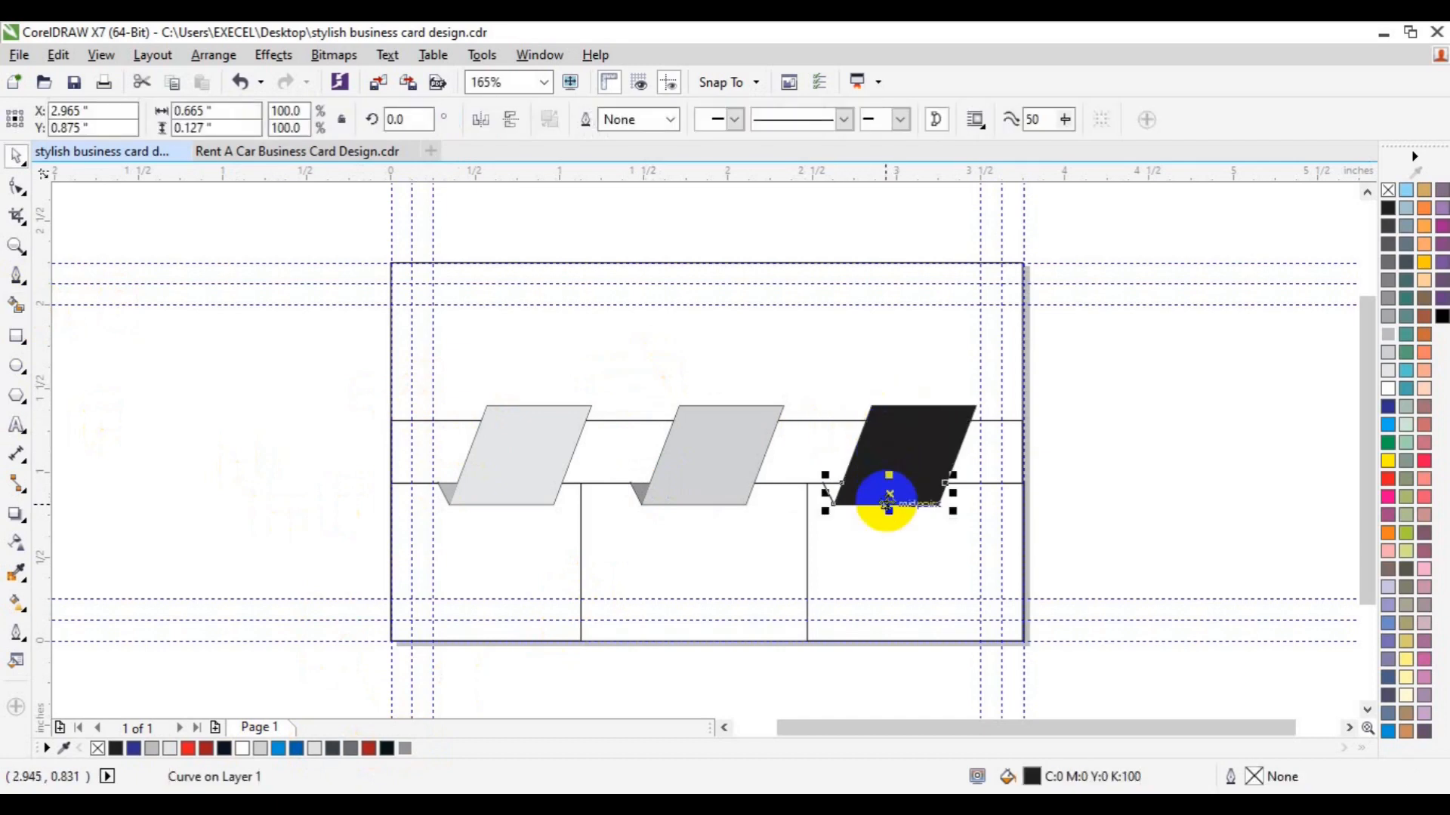
key("space")
left_click(881, 407, "shift")
left_click(881, 408, "shift")
left_click(587, 120)
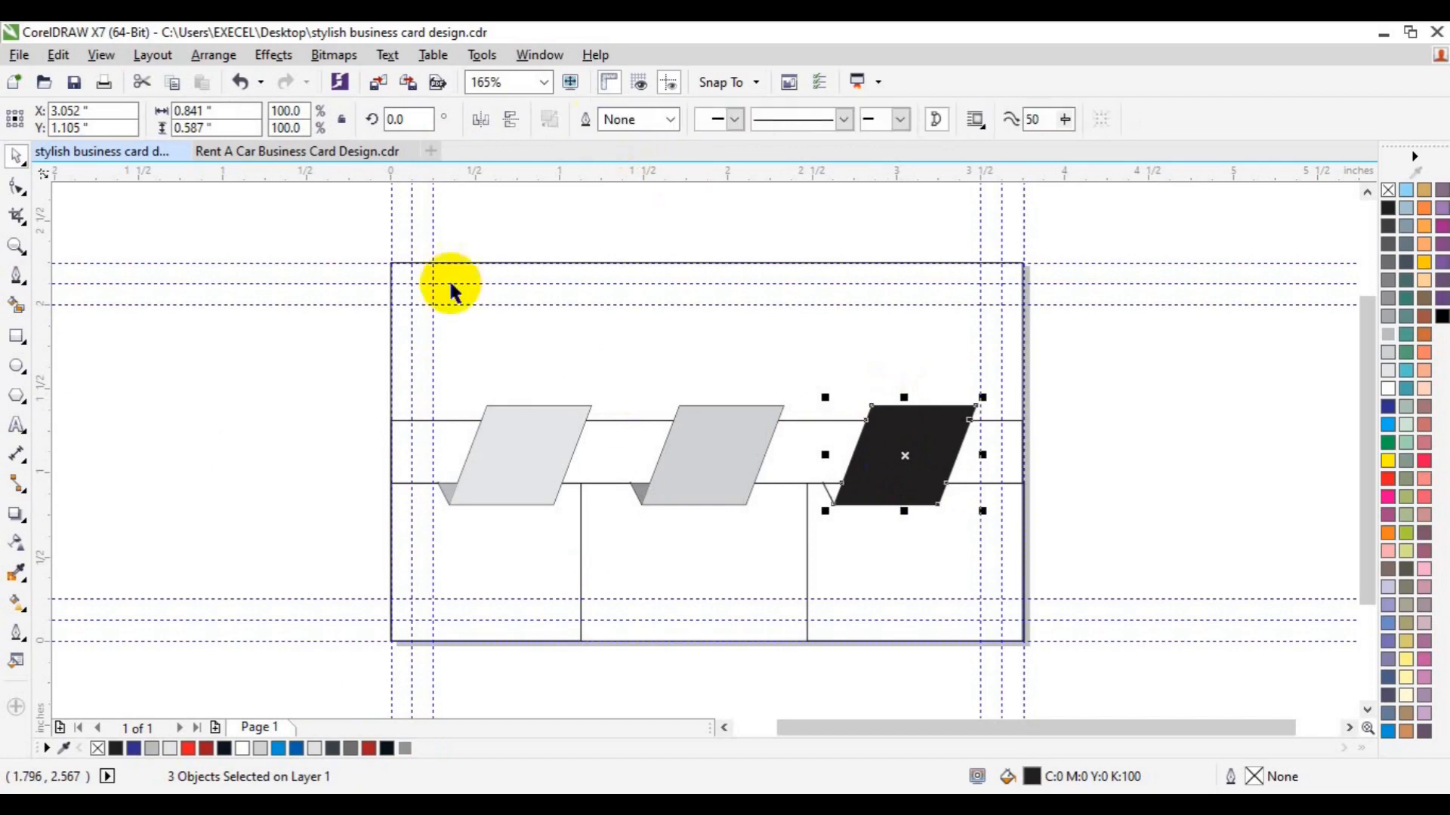
left_click(260, 748)
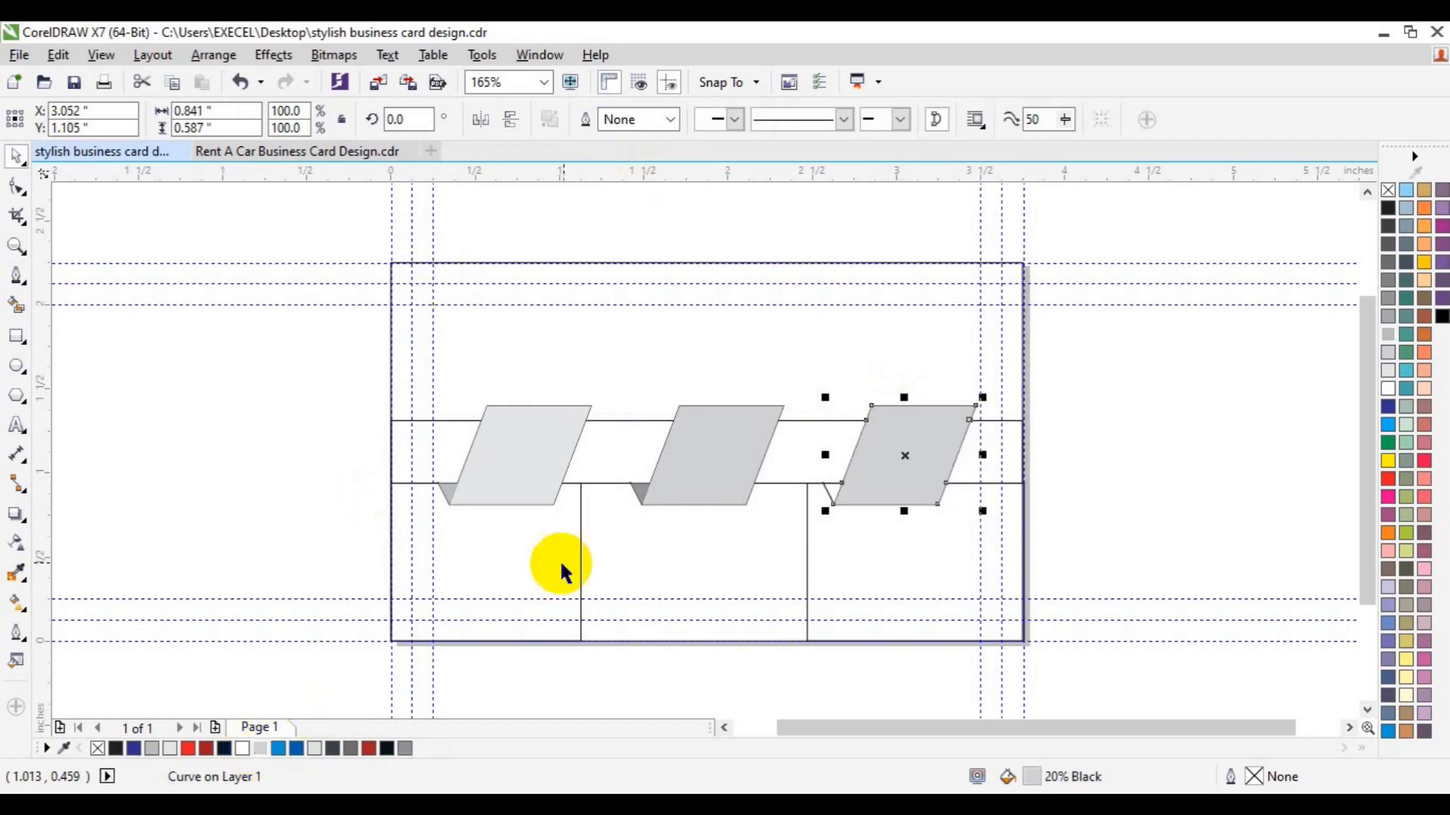
left_click(306, 505)
Step: Smart-fill the third parallelogram's small fold triangle in black
left_click(18, 308)
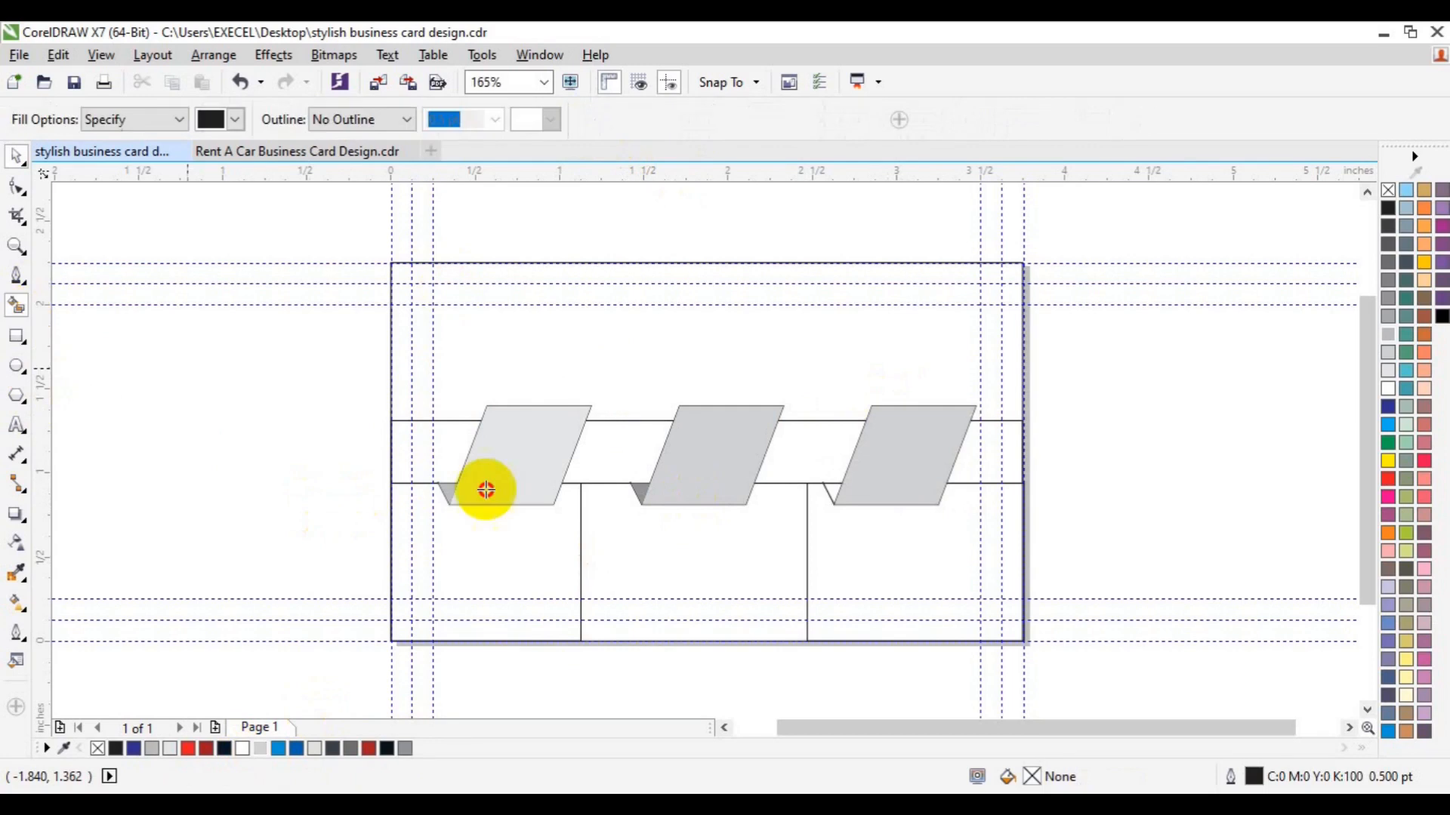
left_click(830, 487)
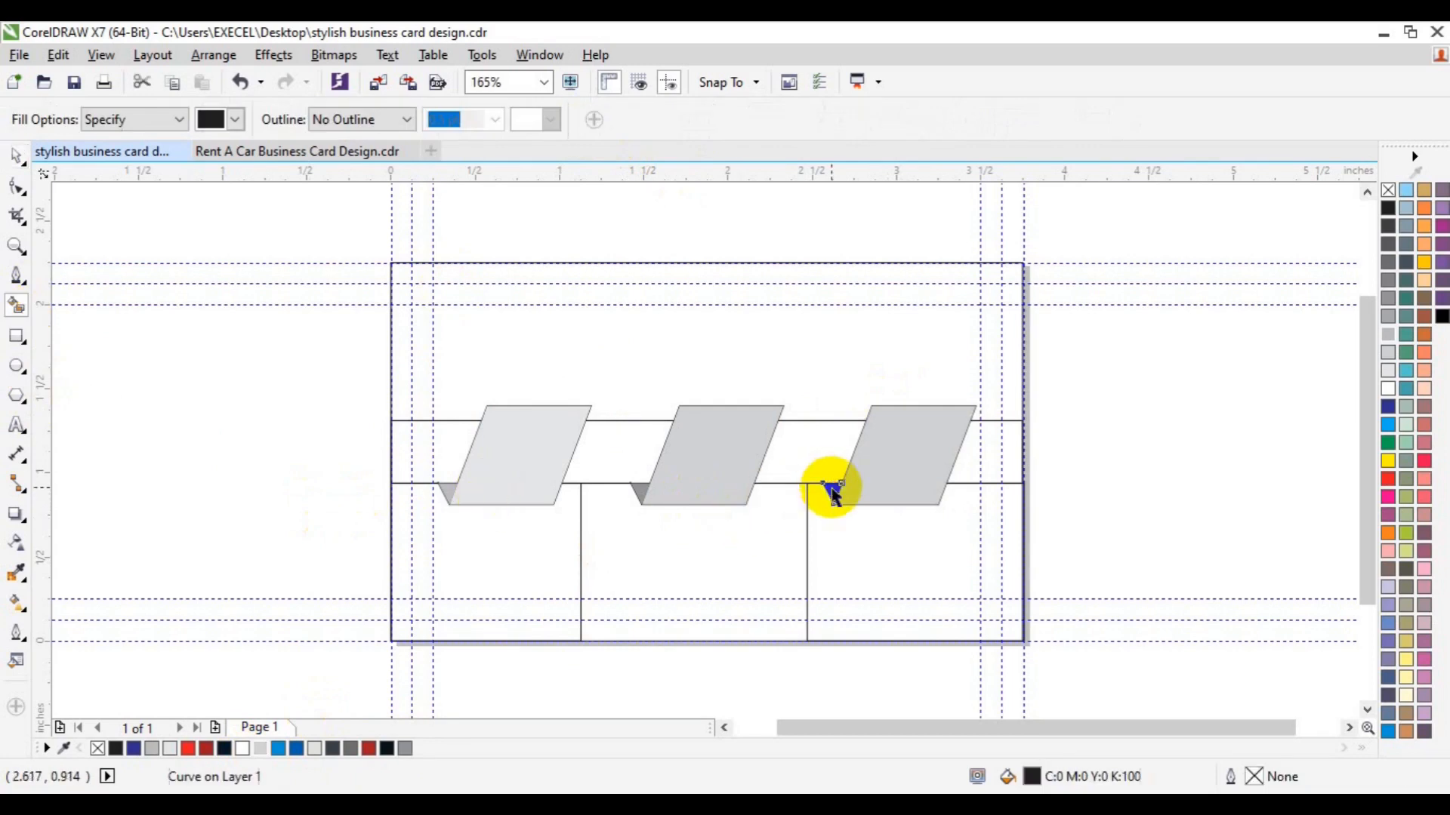
key("space")
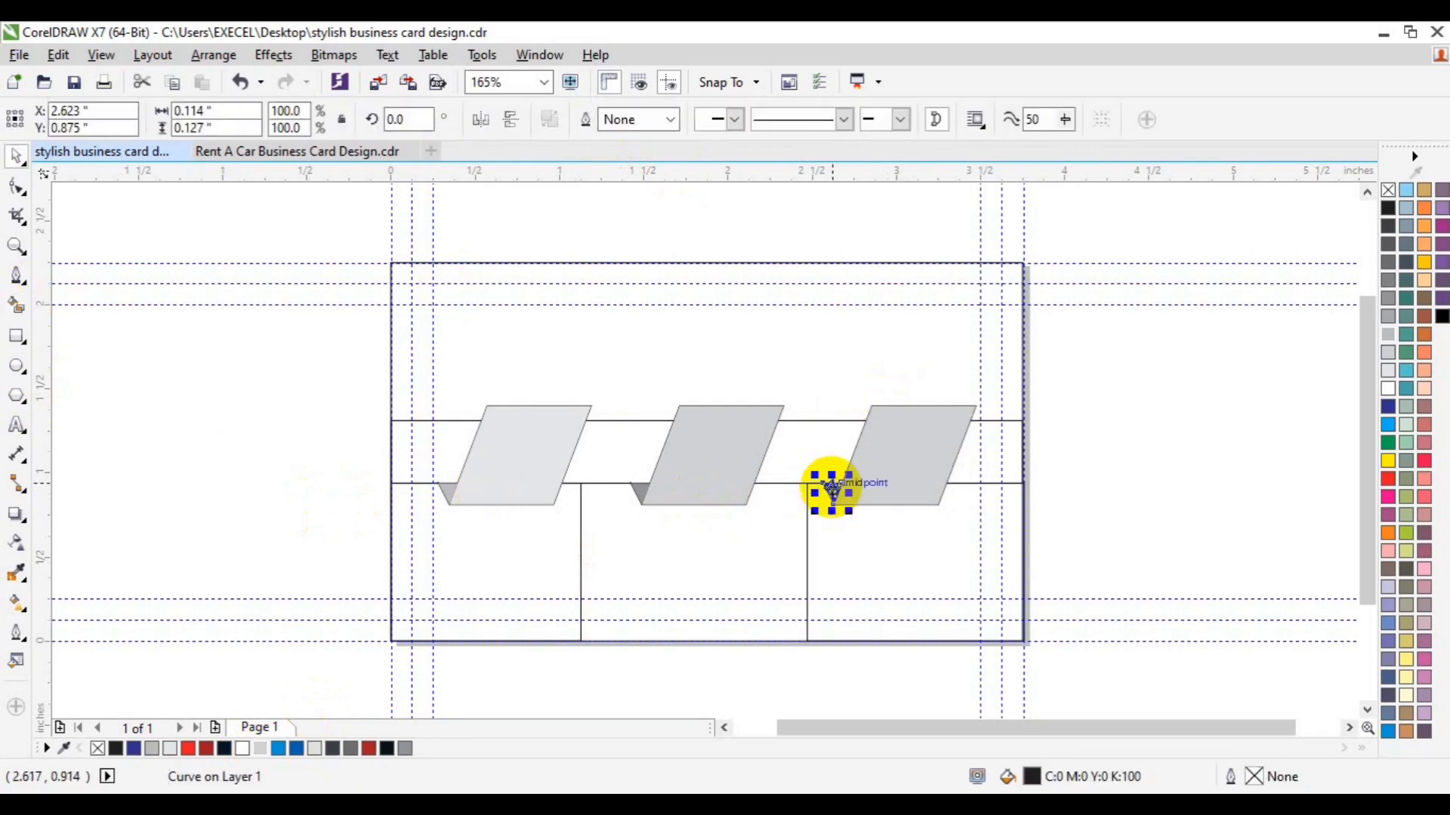
Step: Sample the middle fold triangle's 50% black colour and apply it to the third and first fold triangles
left_click(17, 572)
left_click(642, 484)
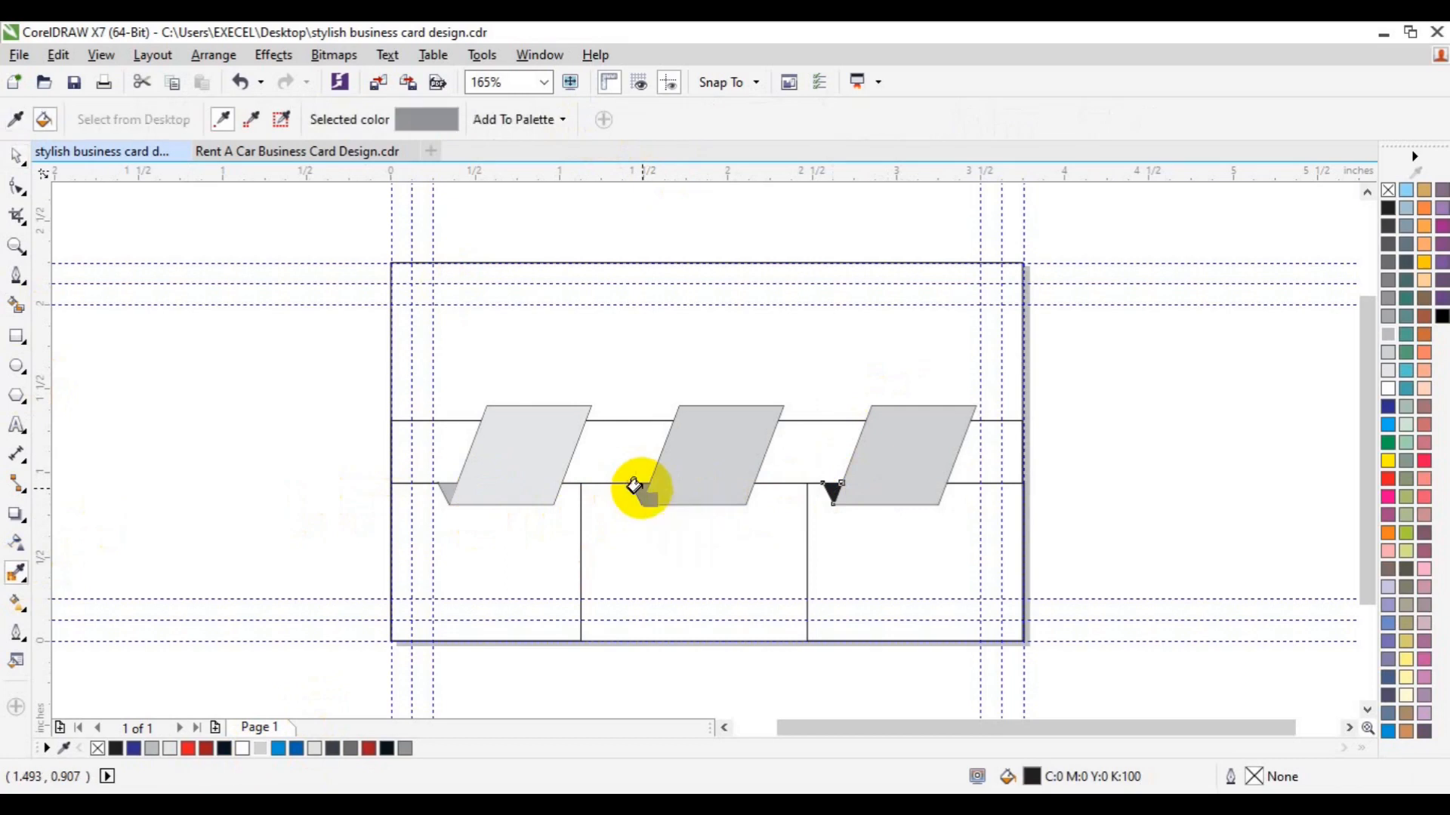
left_click(827, 489)
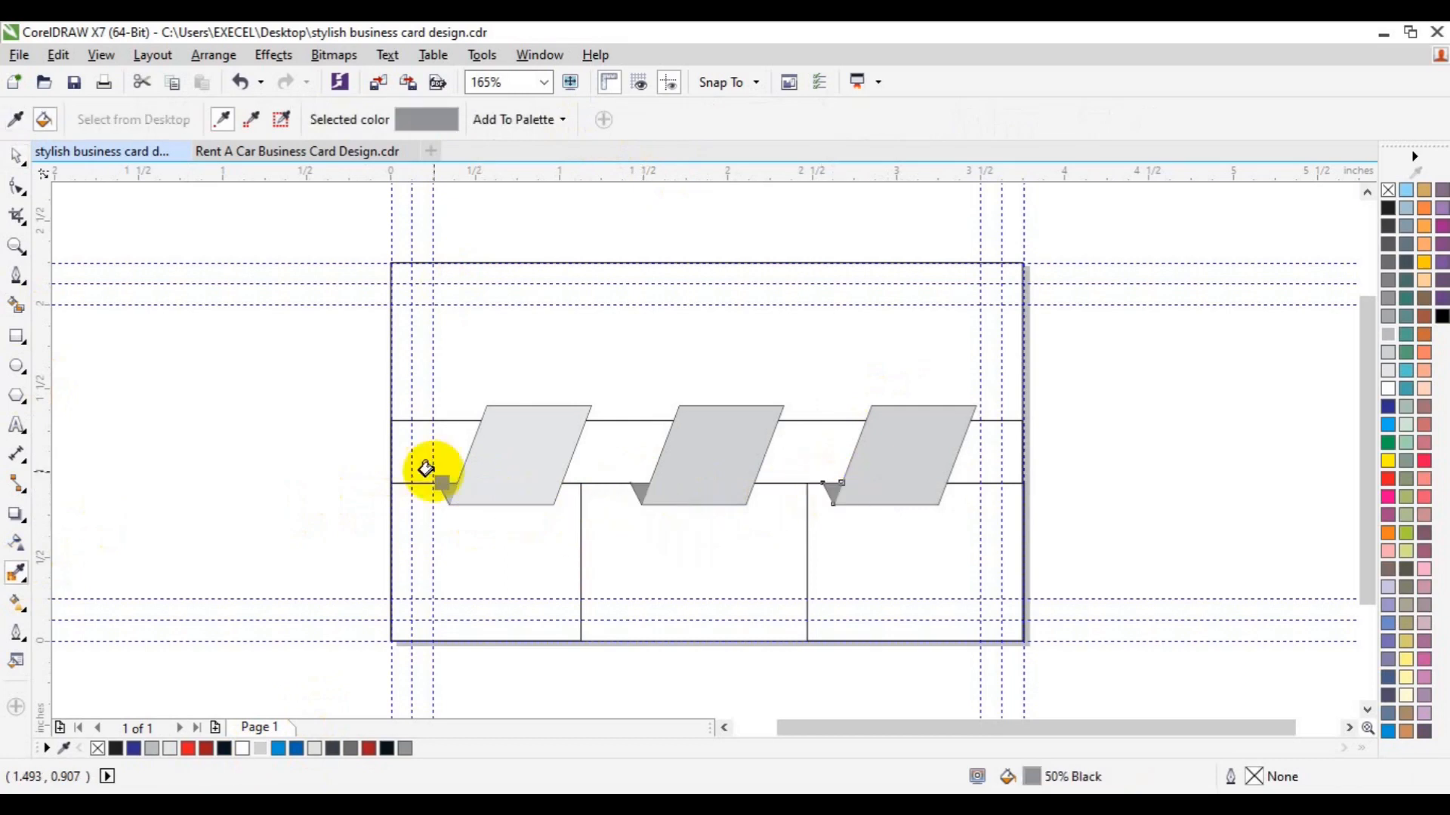
left_click(440, 492)
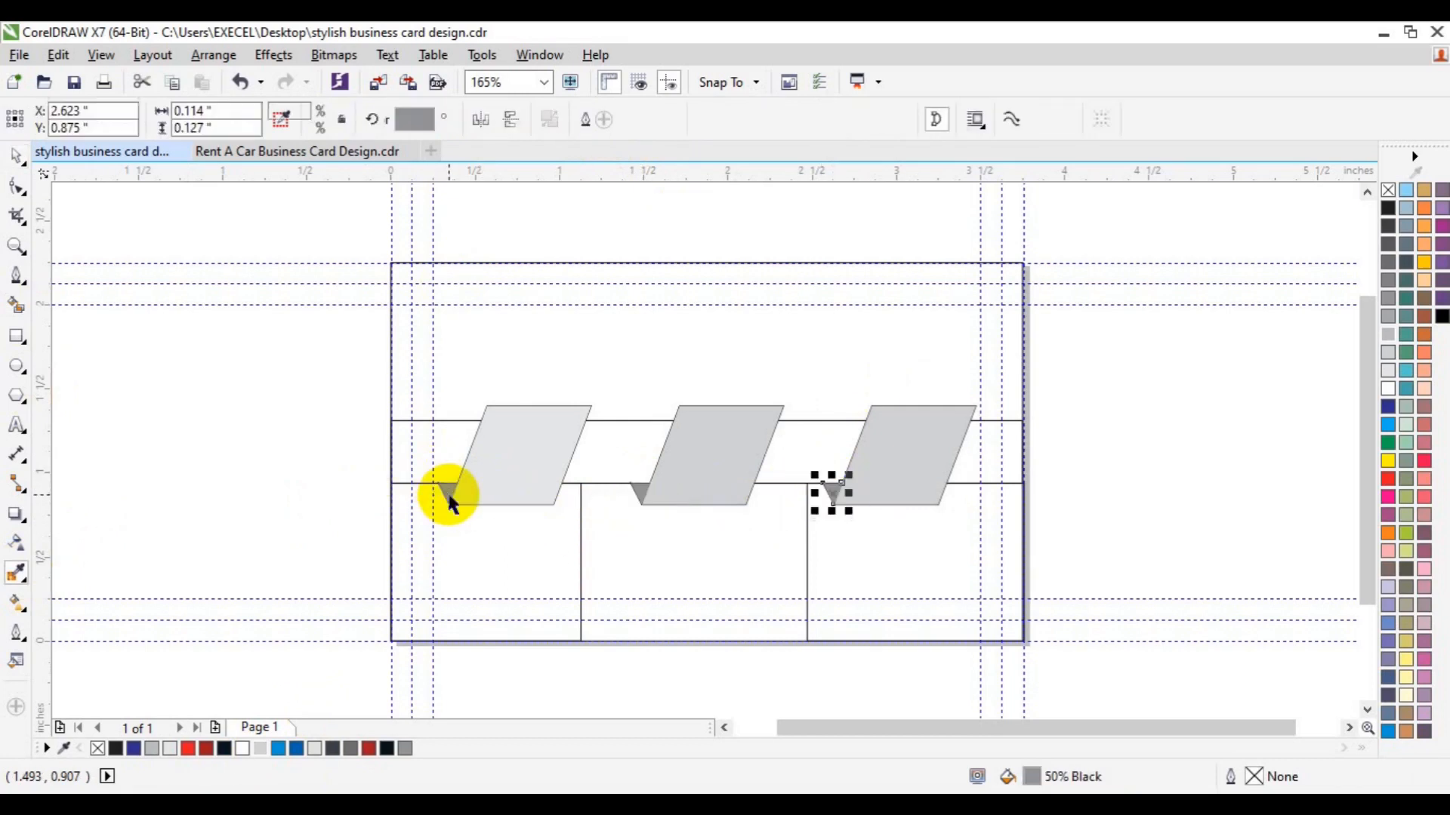
key("space")
left_click(233, 456)
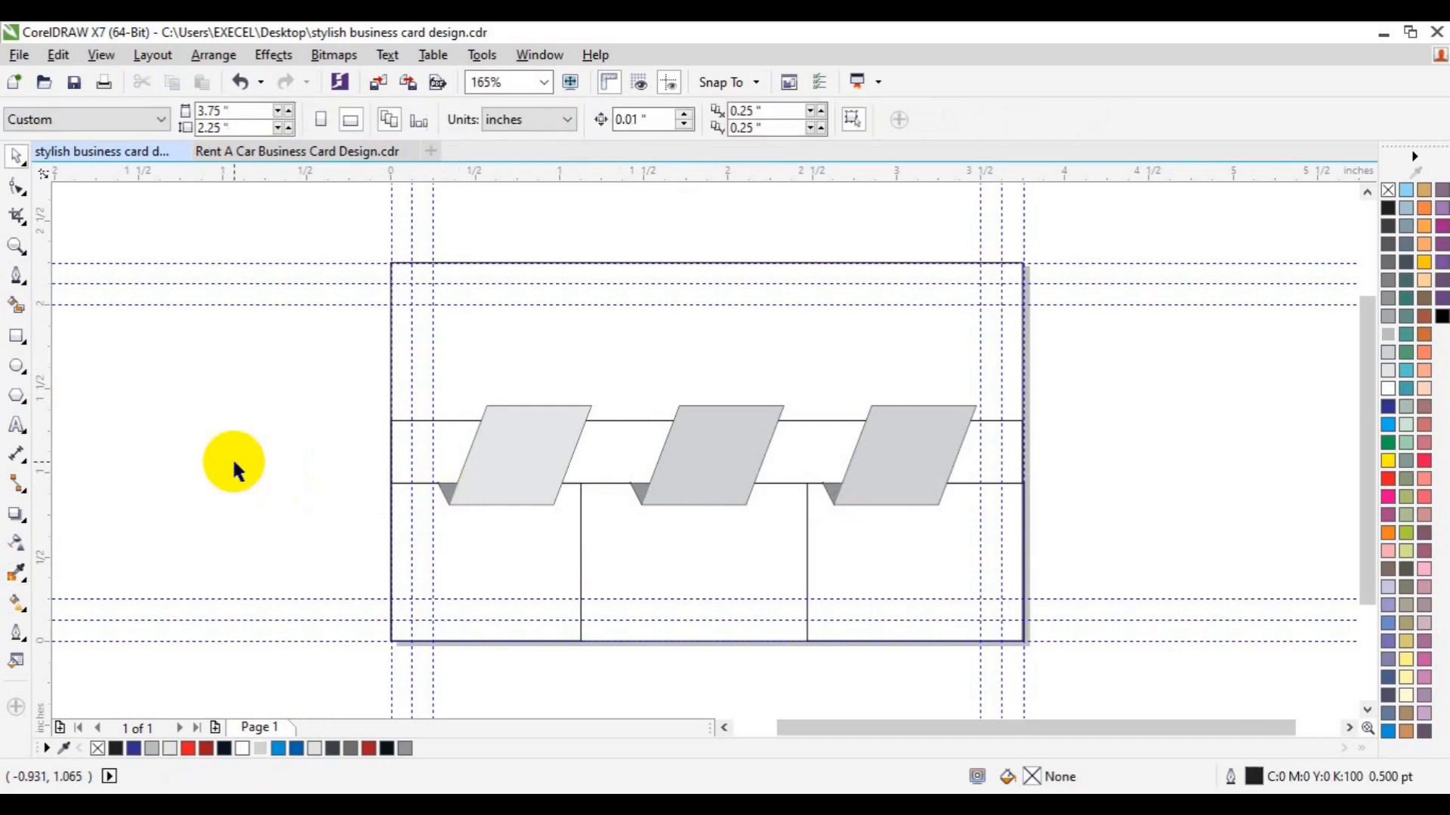
Step: Smart-fill the card area above the band in black, leaving out the parallelograms
left_click(13, 308)
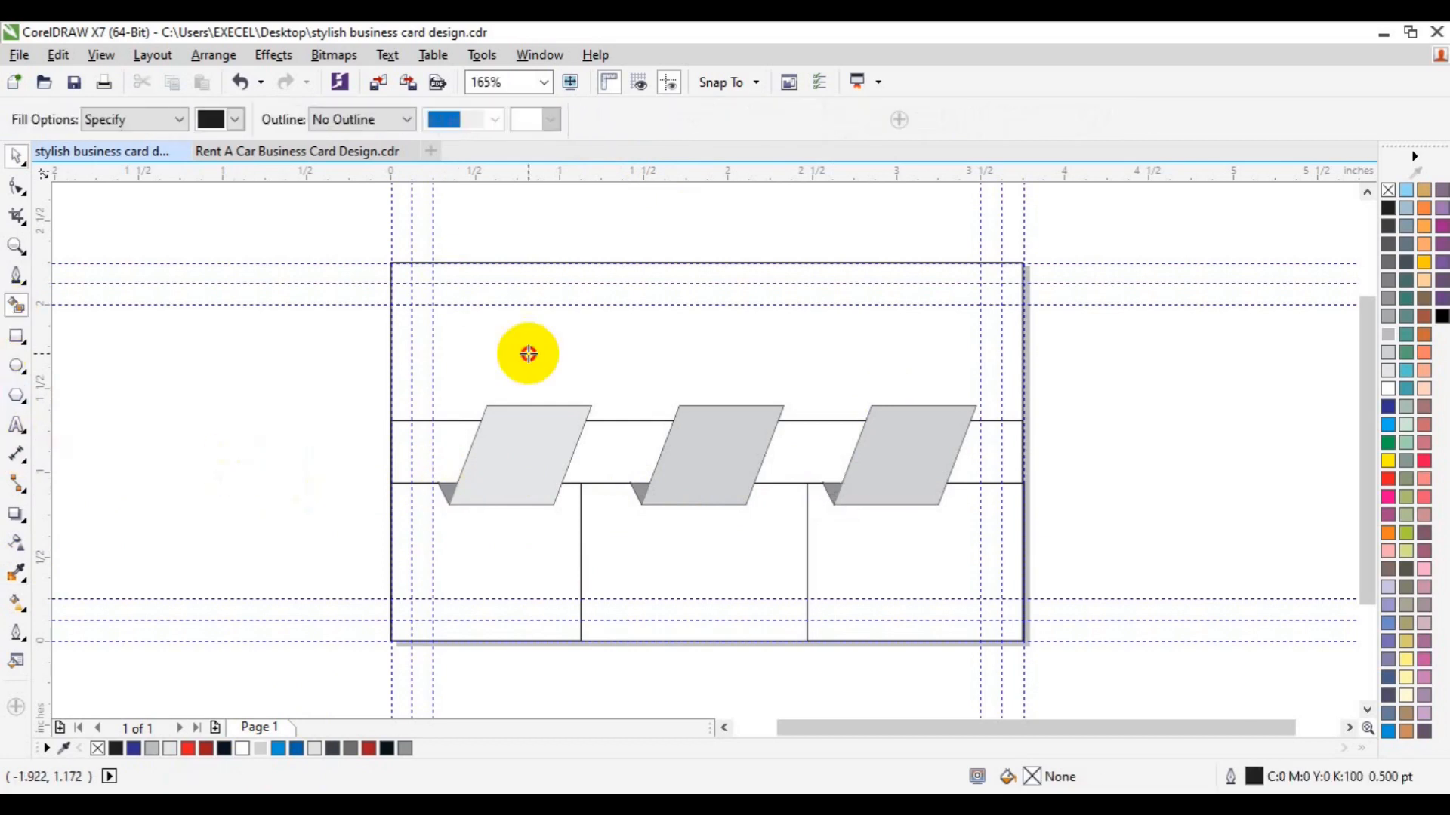
left_click(529, 353)
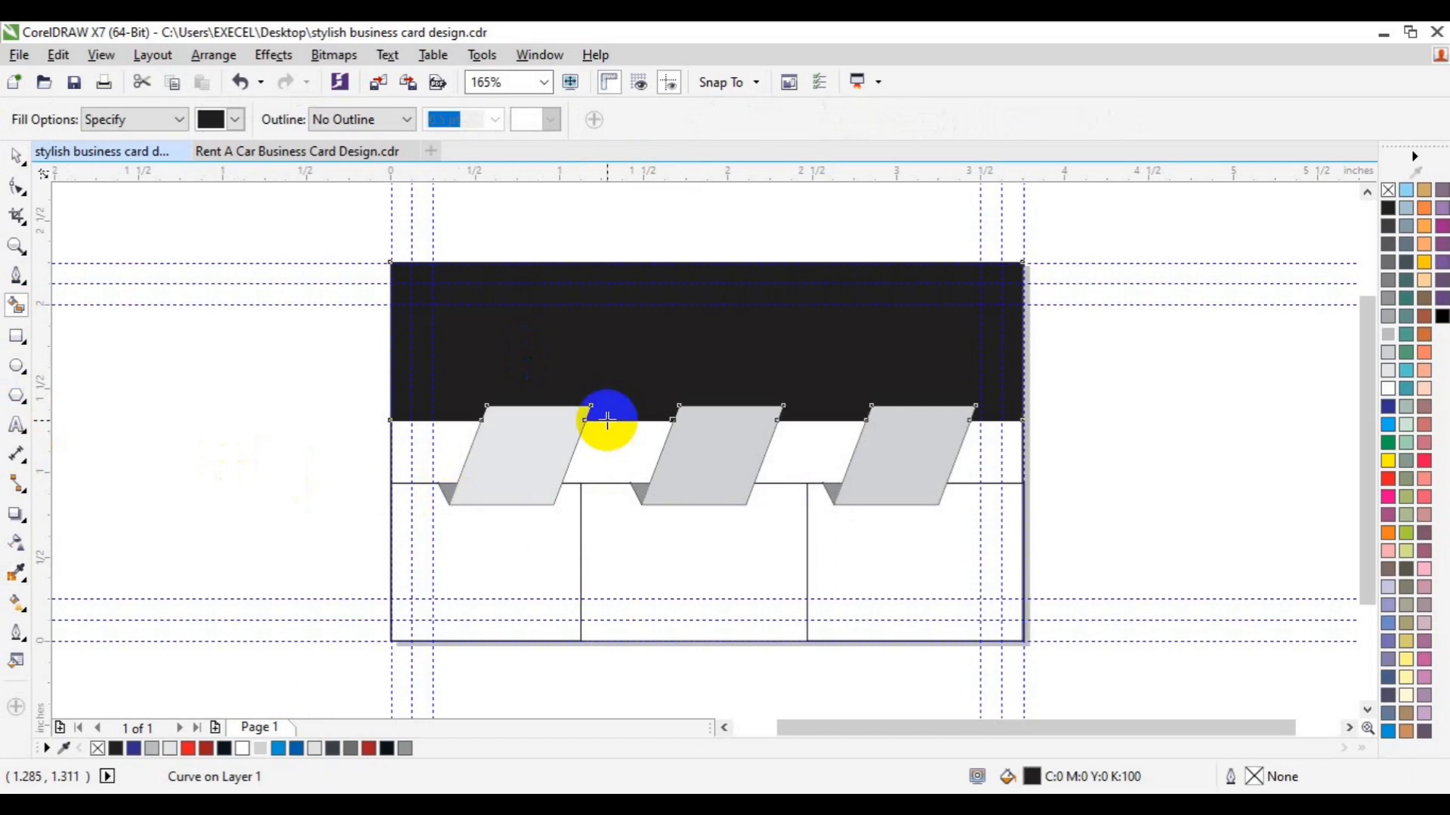
Step: Smart-fill the three lower rectangles of the card in black, leaving out the parallelograms and fold triangles
left_click(664, 565)
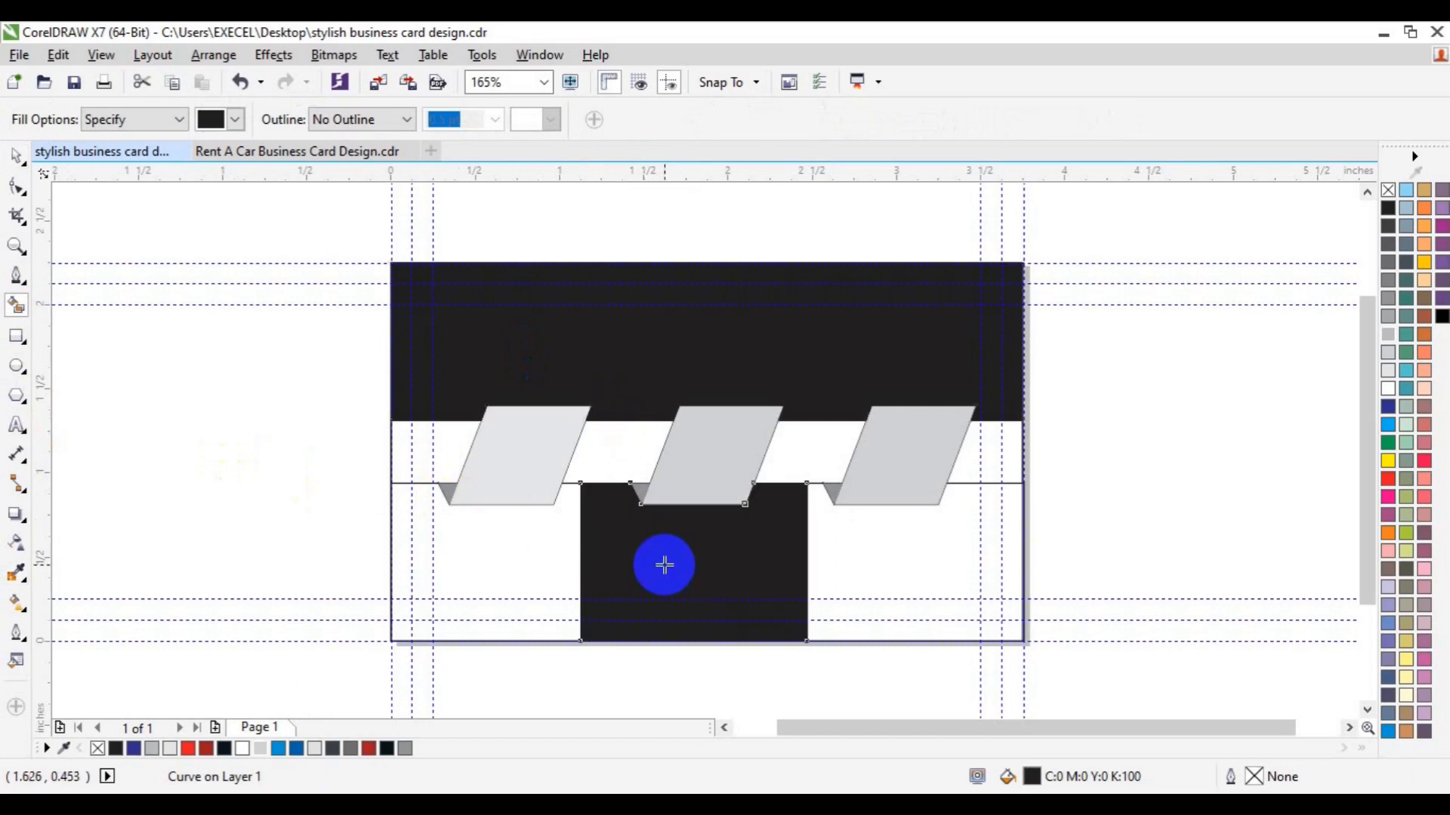
left_click(882, 571)
left_click(505, 567)
Step: Colour the two outer lower rectangles 20% black
key("space")
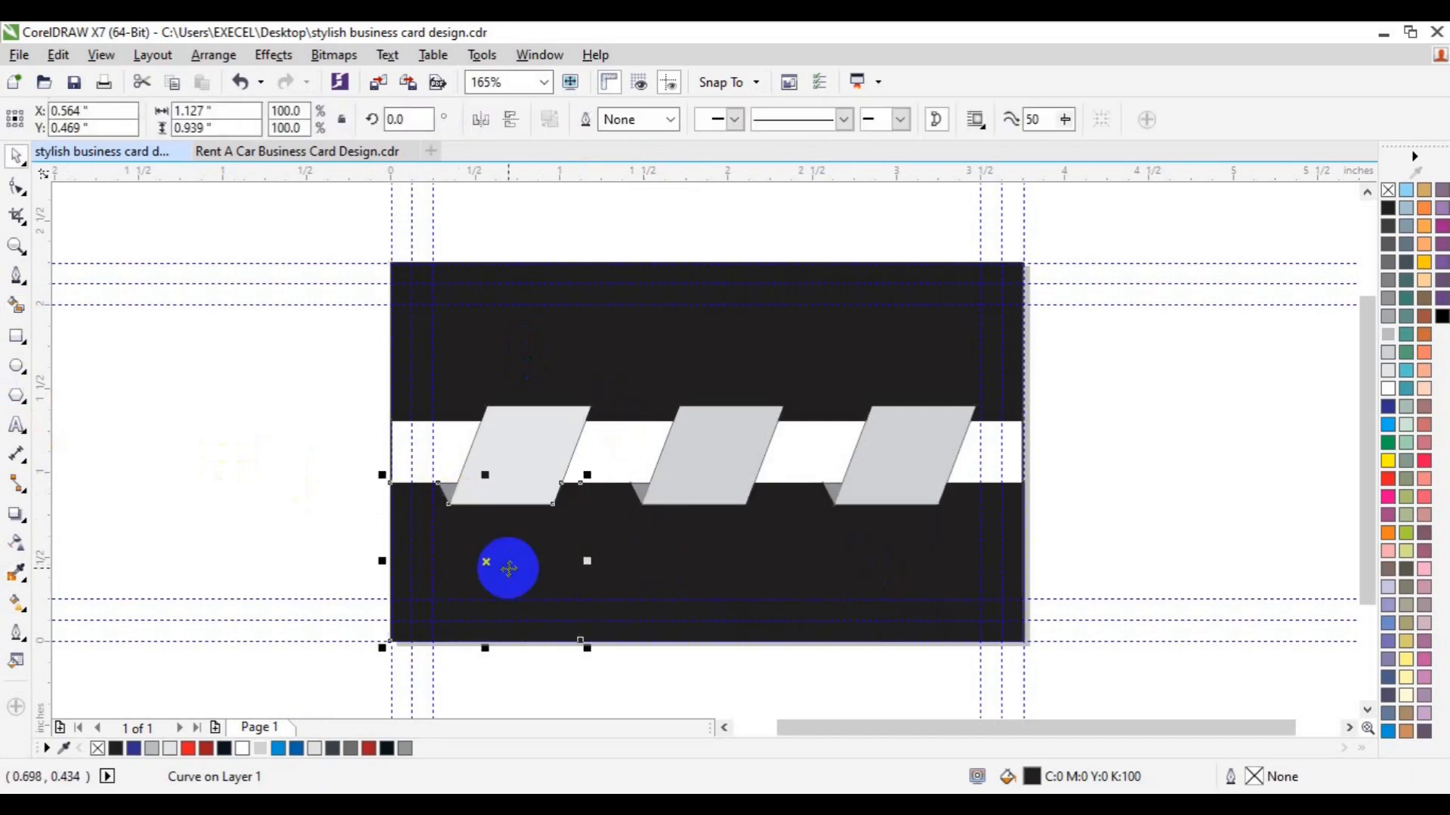
left_click(964, 533, "shift")
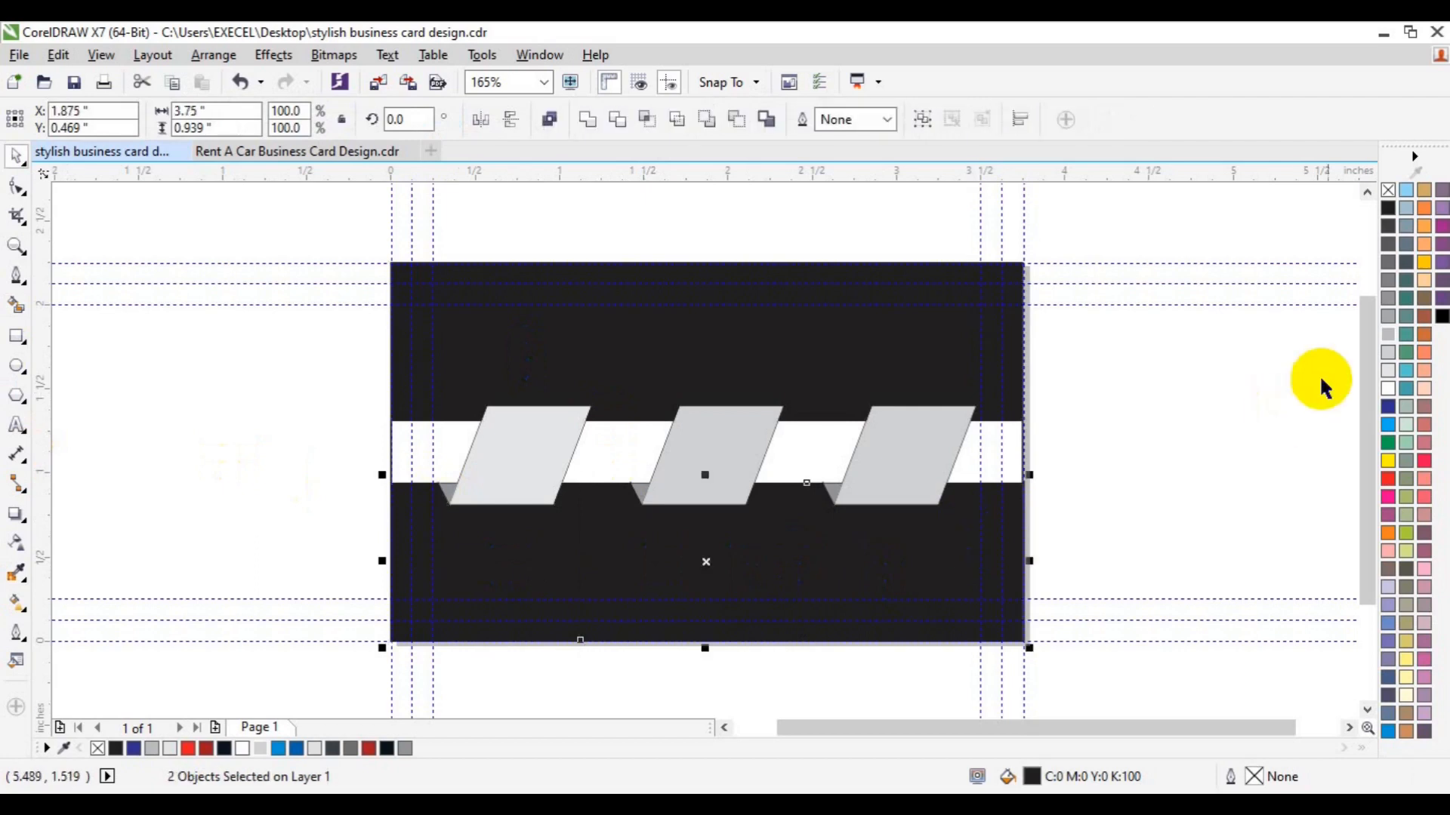
left_click(1389, 352)
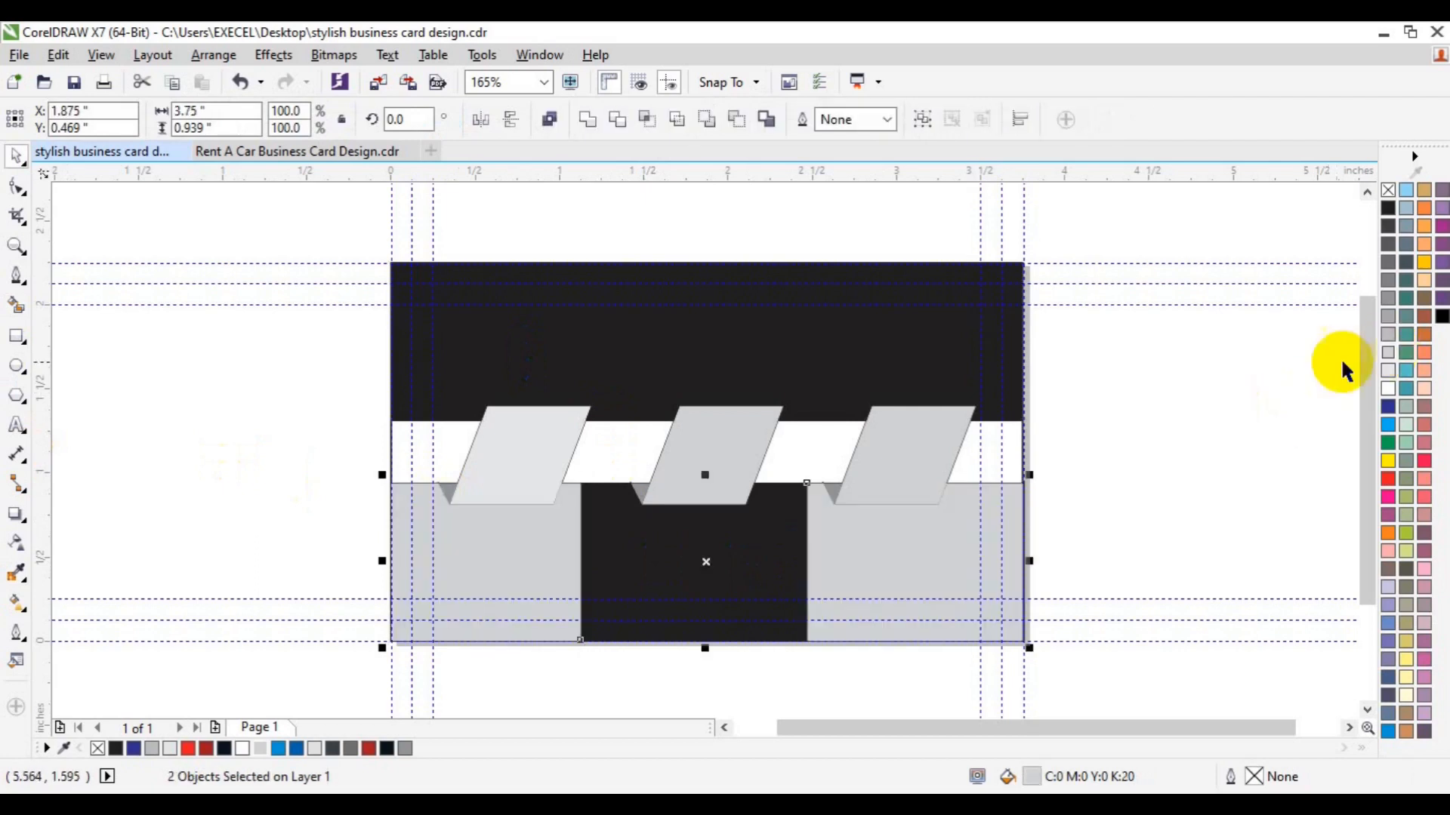
left_click(1225, 405)
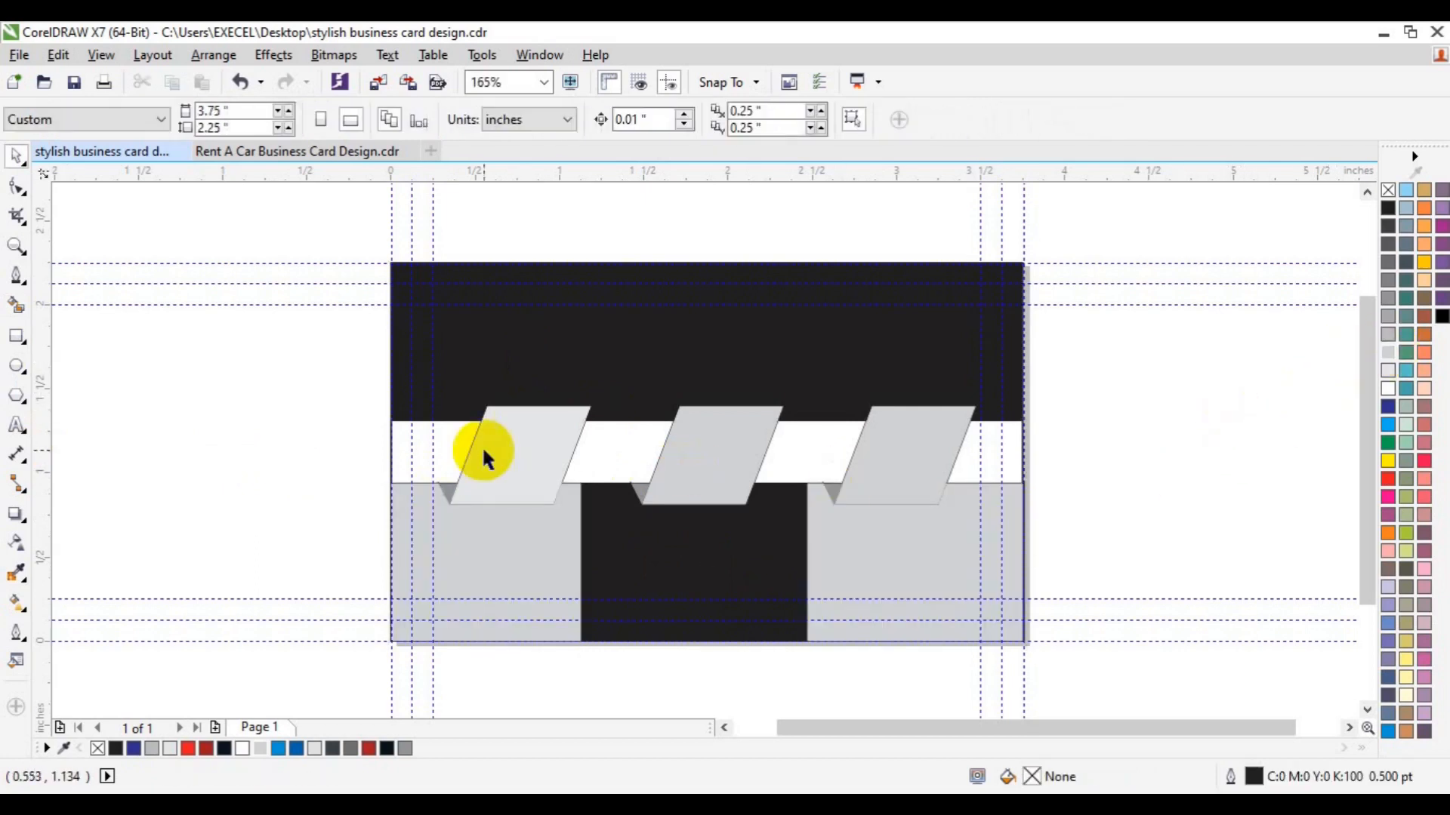
Step: Smart-fill the four white gaps of the band between and beside the parallelograms in black
left_click(16, 305)
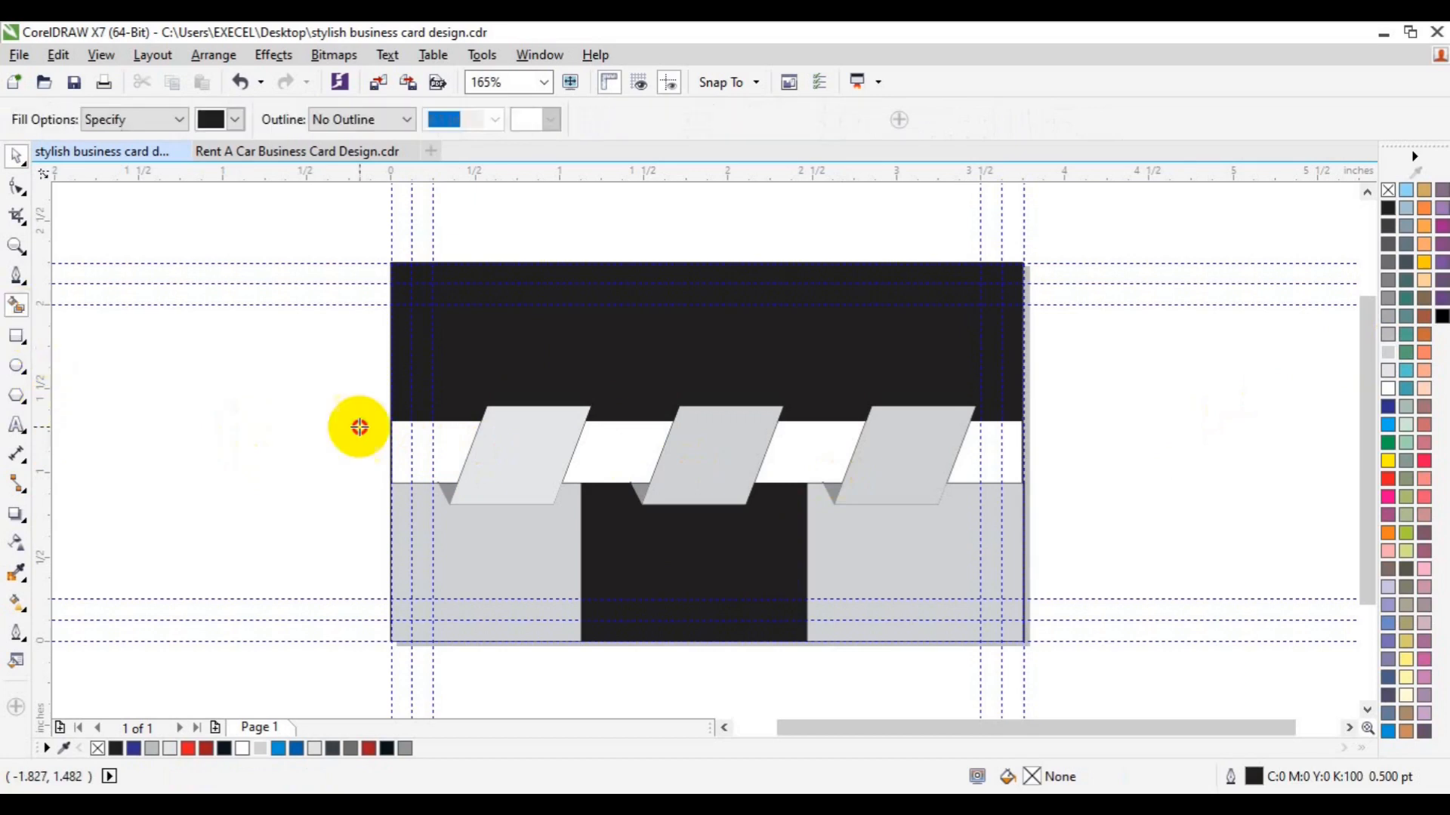
left_click(430, 449)
left_click(591, 448)
left_click(803, 450)
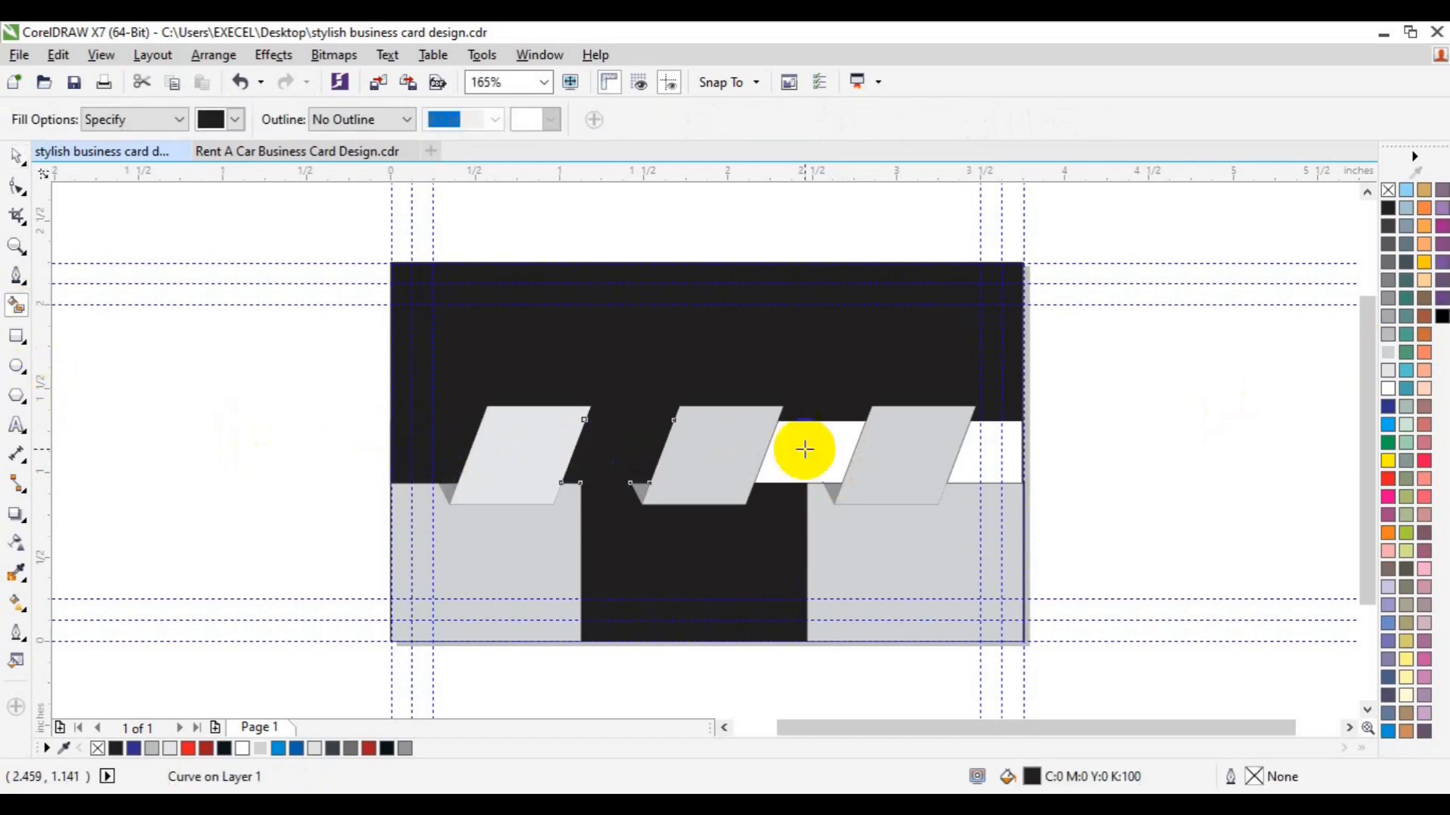
left_click(984, 452)
Step: Weld the four band pieces into one shape and fill it with blue C:100 M:20 Y:0 K:0
key("space")
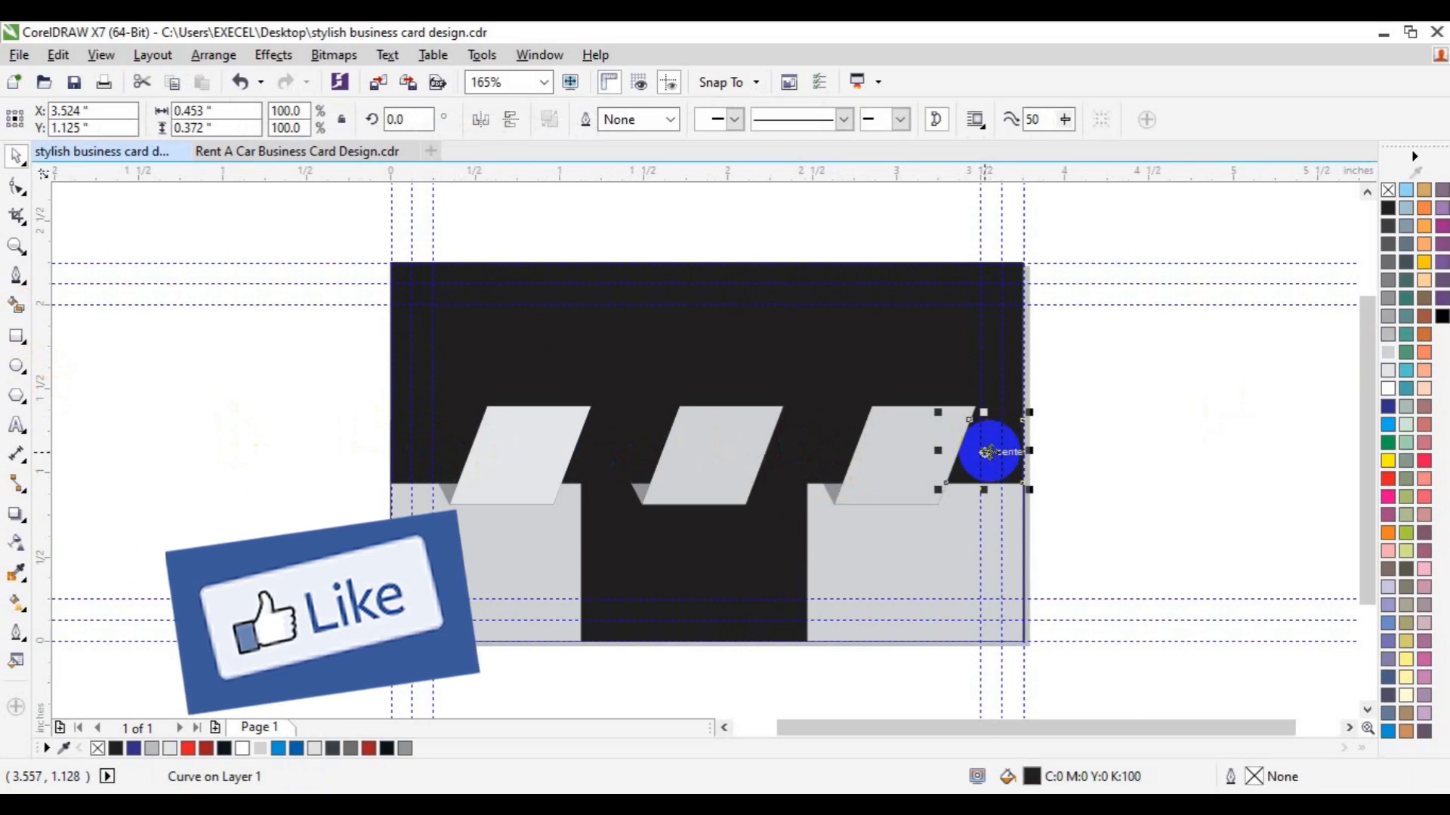
left_click(612, 455, "shift")
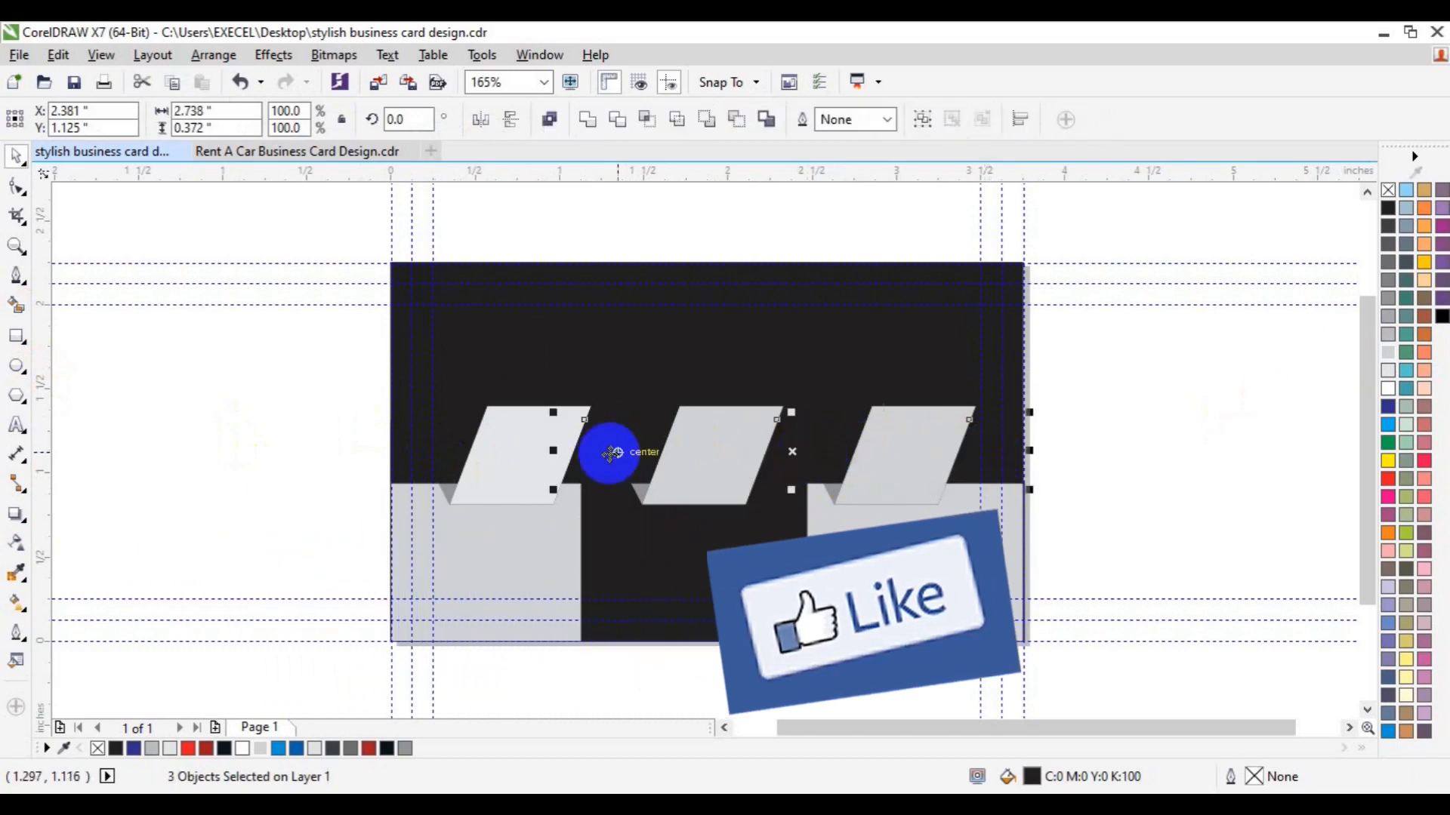
left_click(419, 459, "shift")
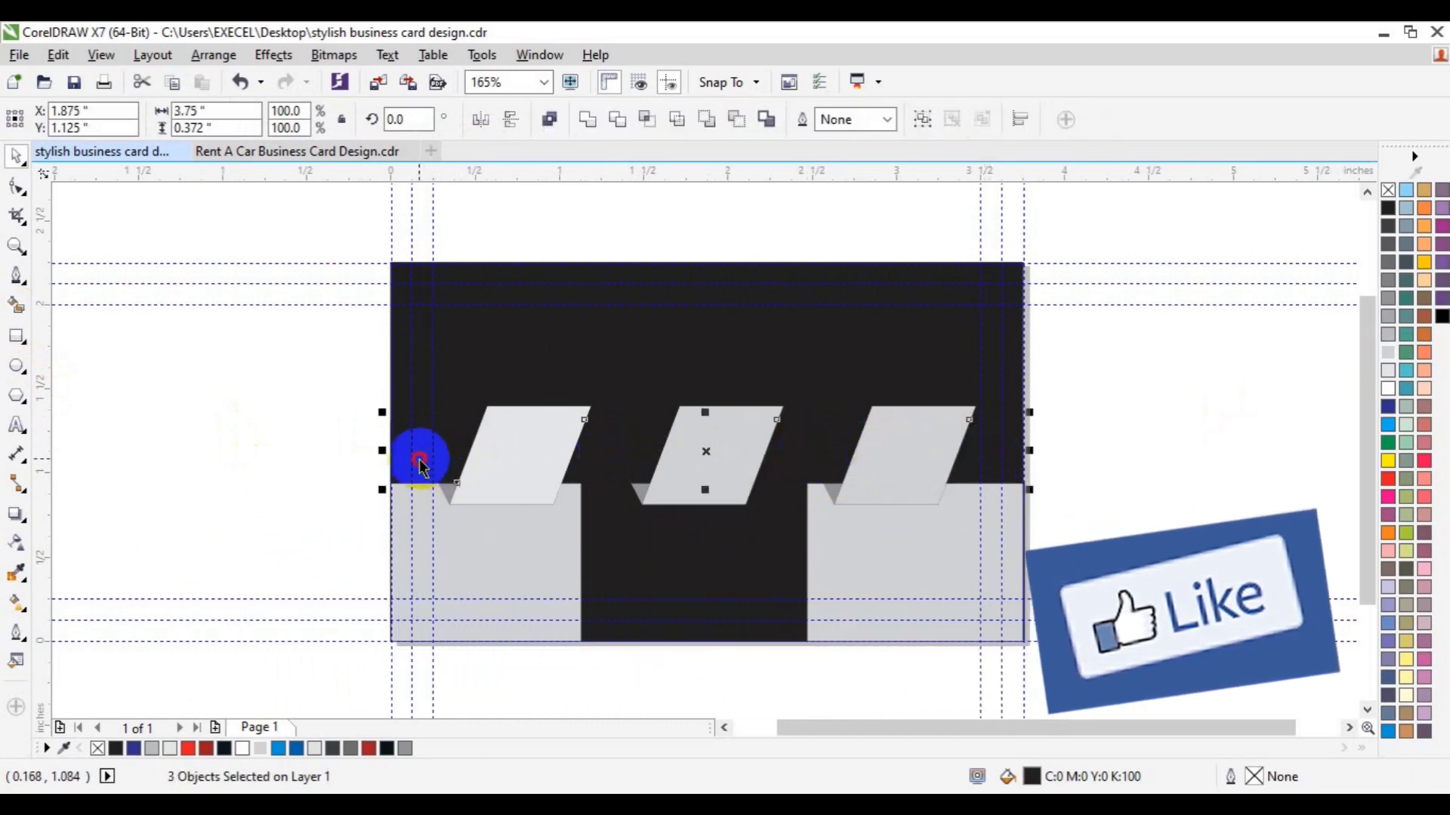
left_click(587, 120)
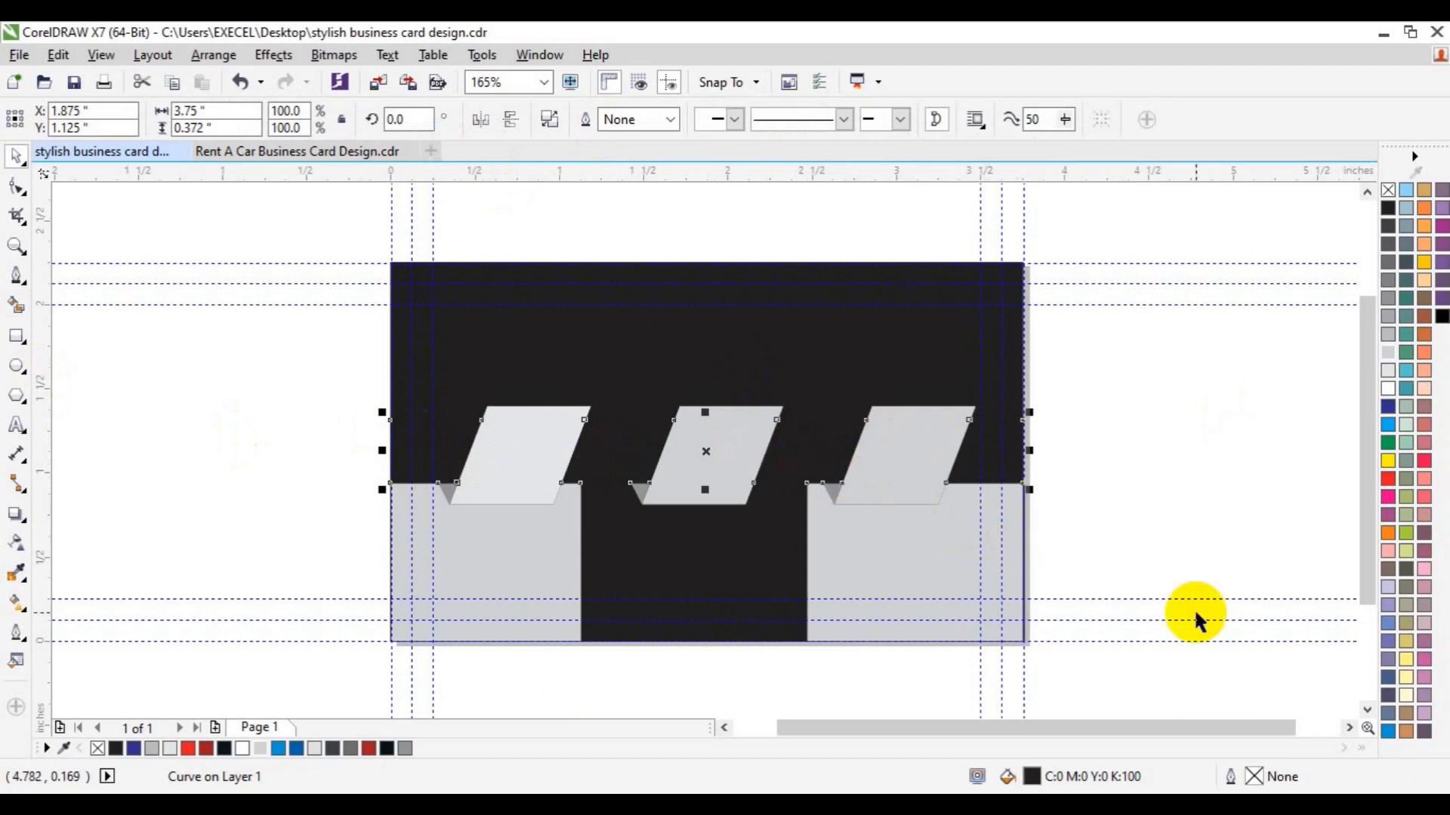
left_click(1387, 731)
left_click(1259, 477)
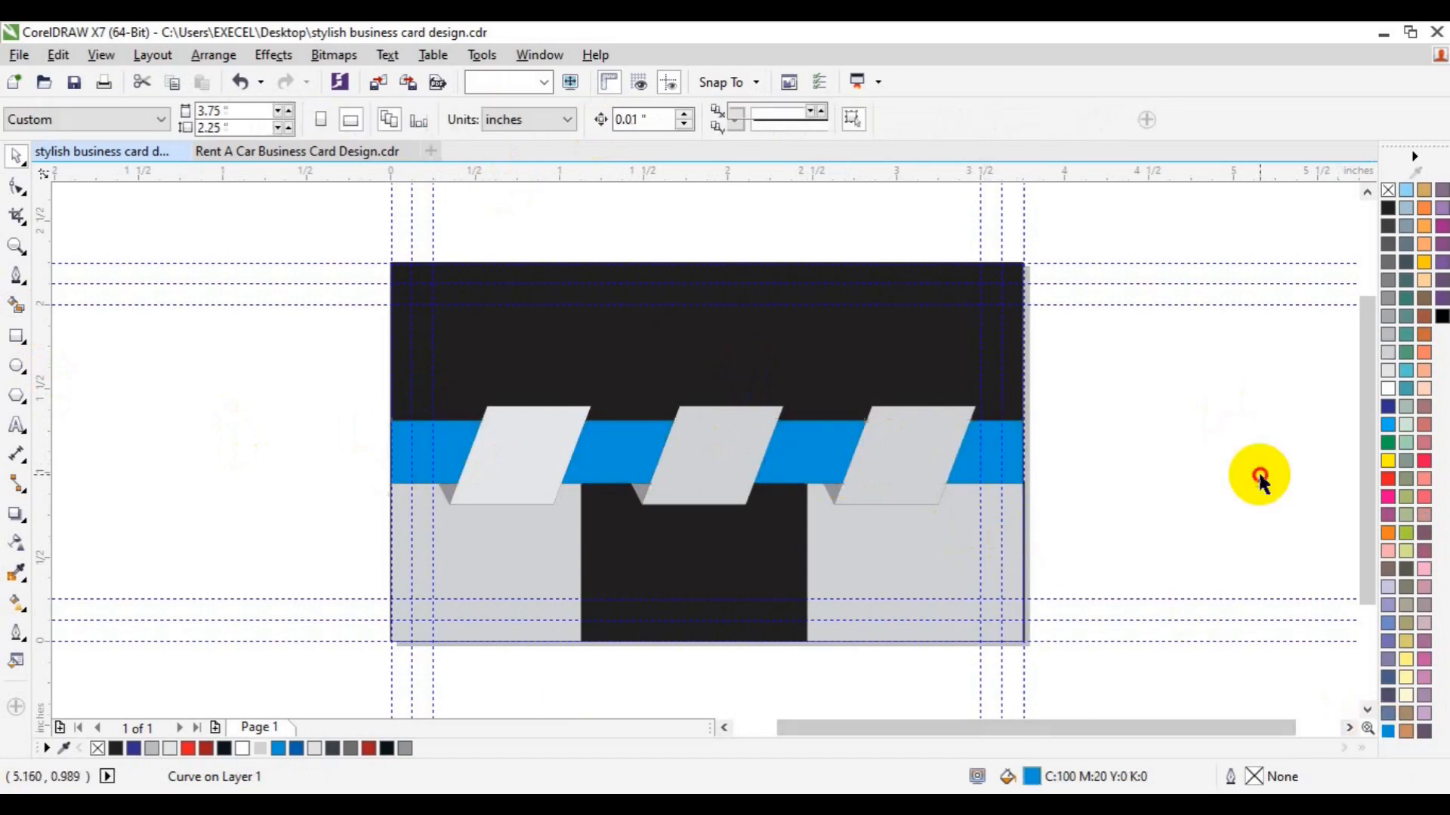
Step: Remove the outlines from all objects on the card
left_click_drag(290, 210, 1077, 689)
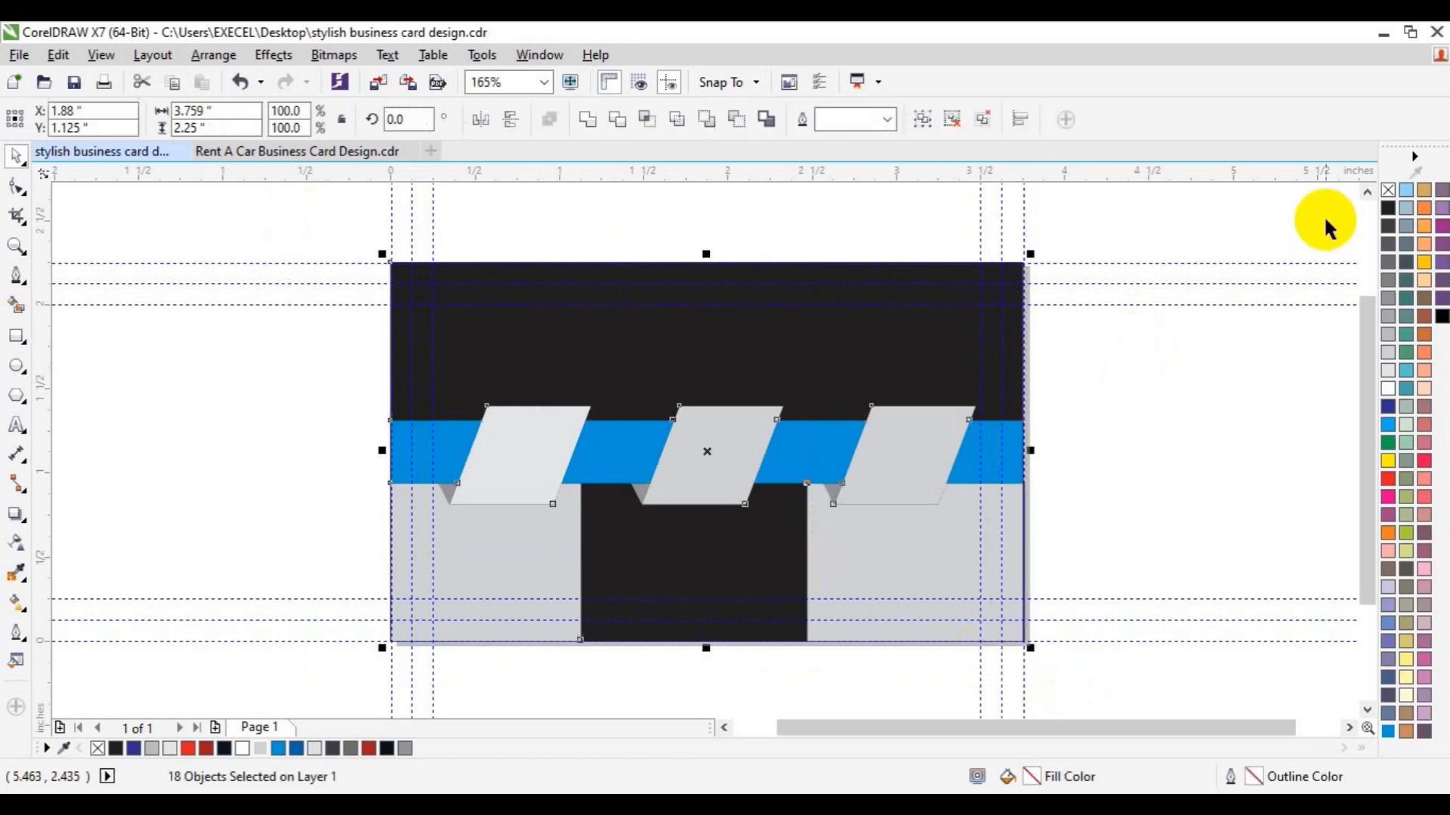
left_click(1183, 387)
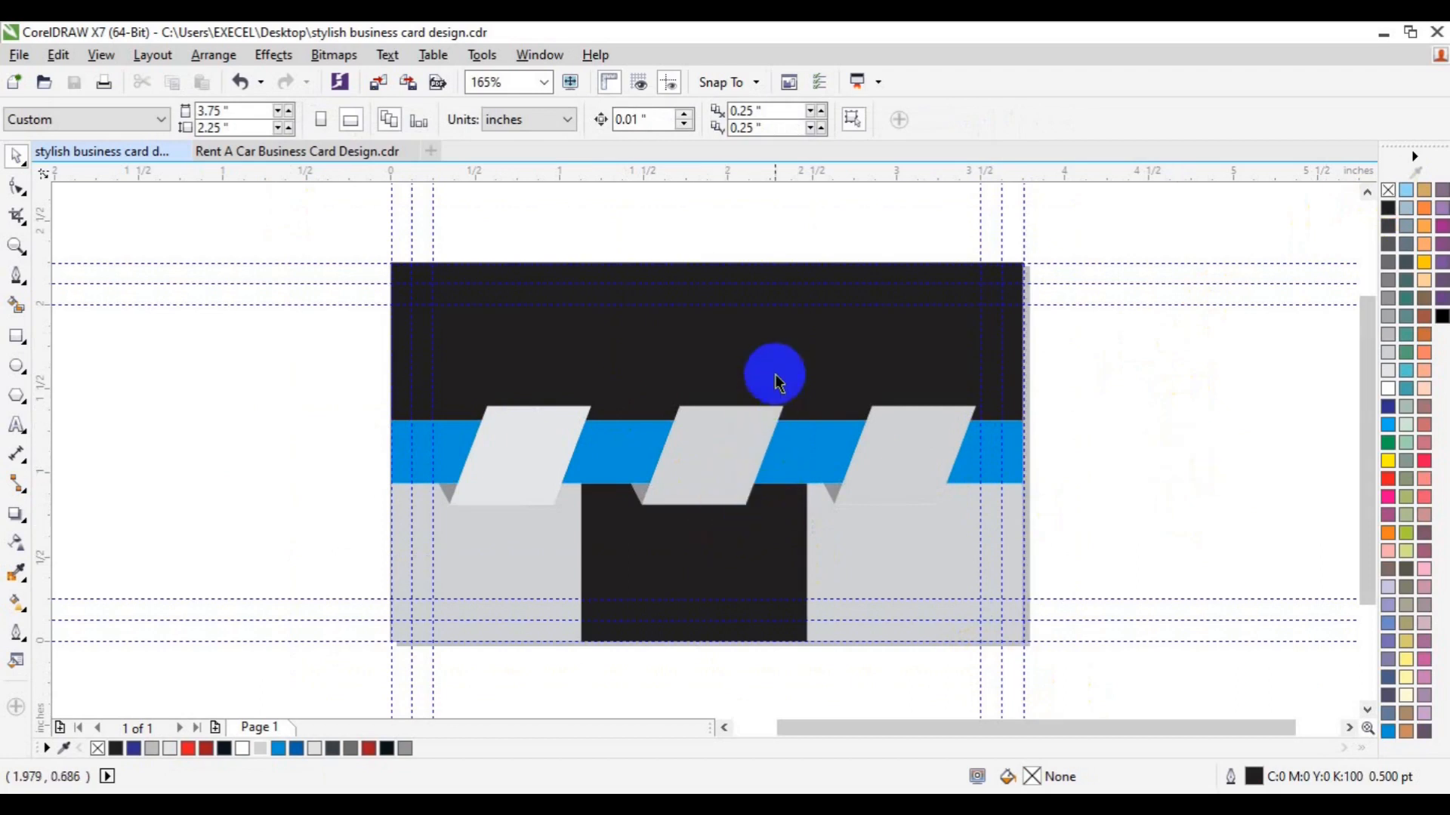
Step: Combine the black upper area and the black middle lower rectangle into one curve
left_click(770, 346)
left_click(740, 601, "shift")
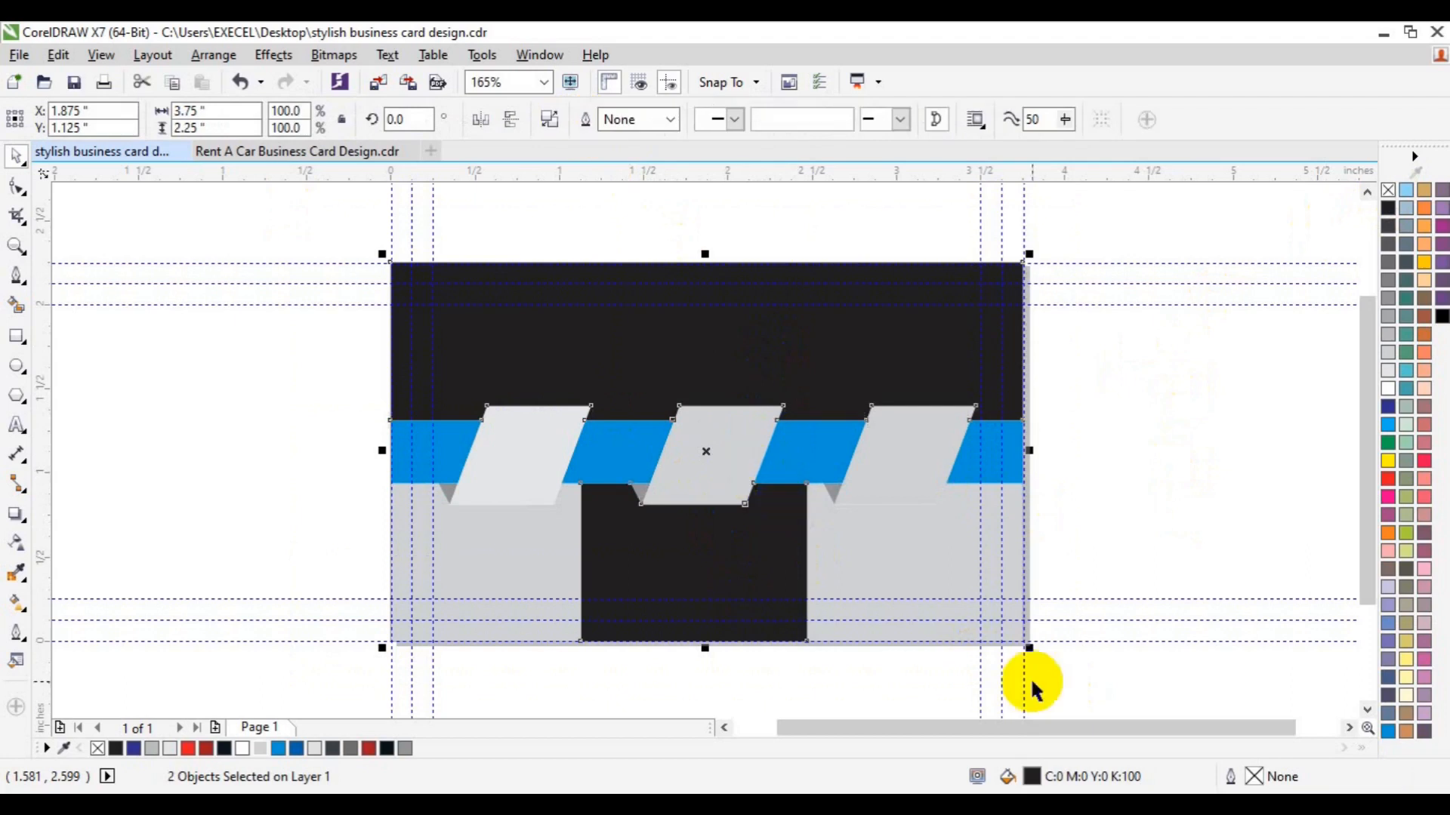
key("ctrl+l")
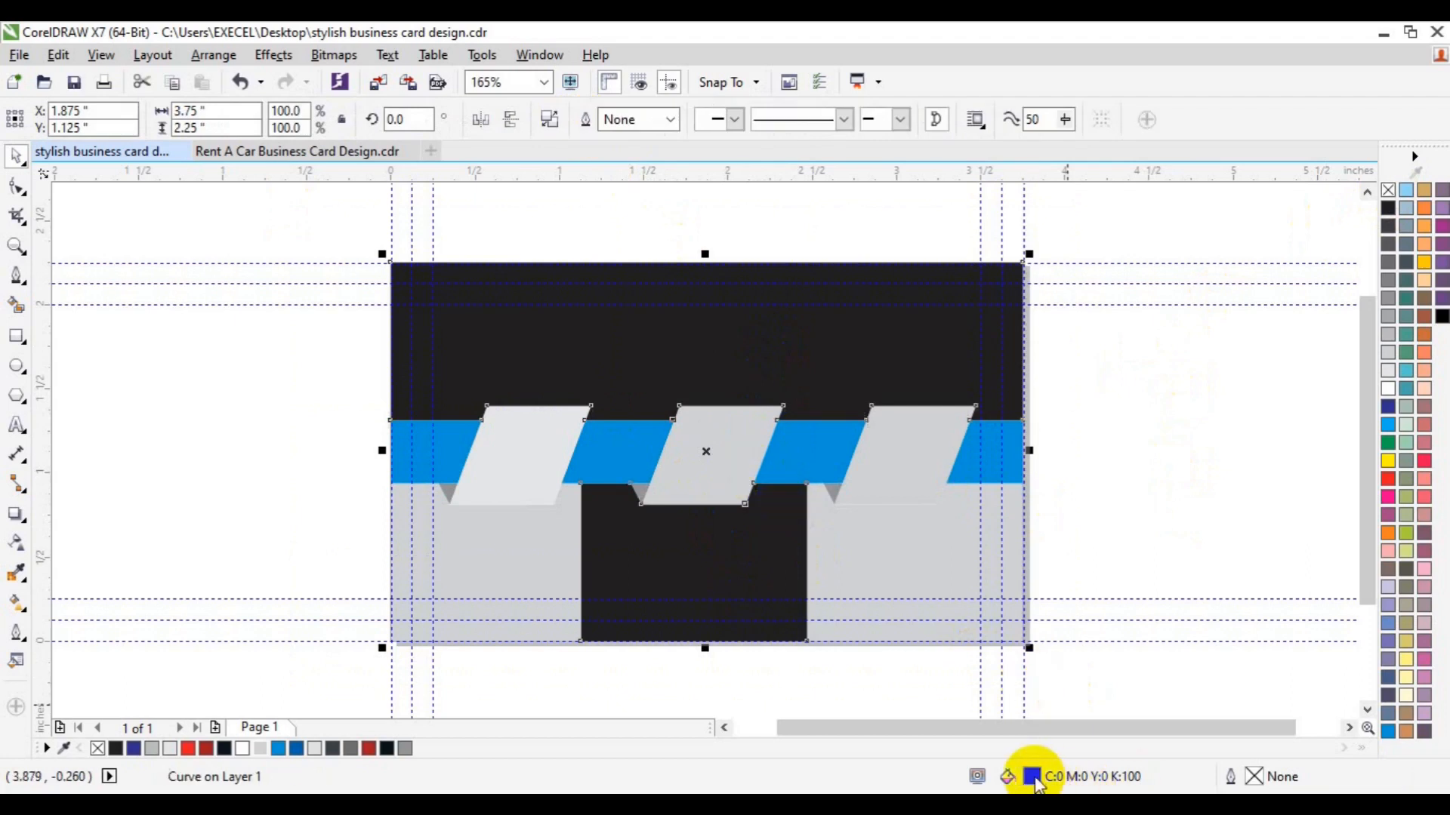
Step: Change the combined black shape's fill to dark navy with C 89, M 75, Y 50, K 73
double_click(1036, 779)
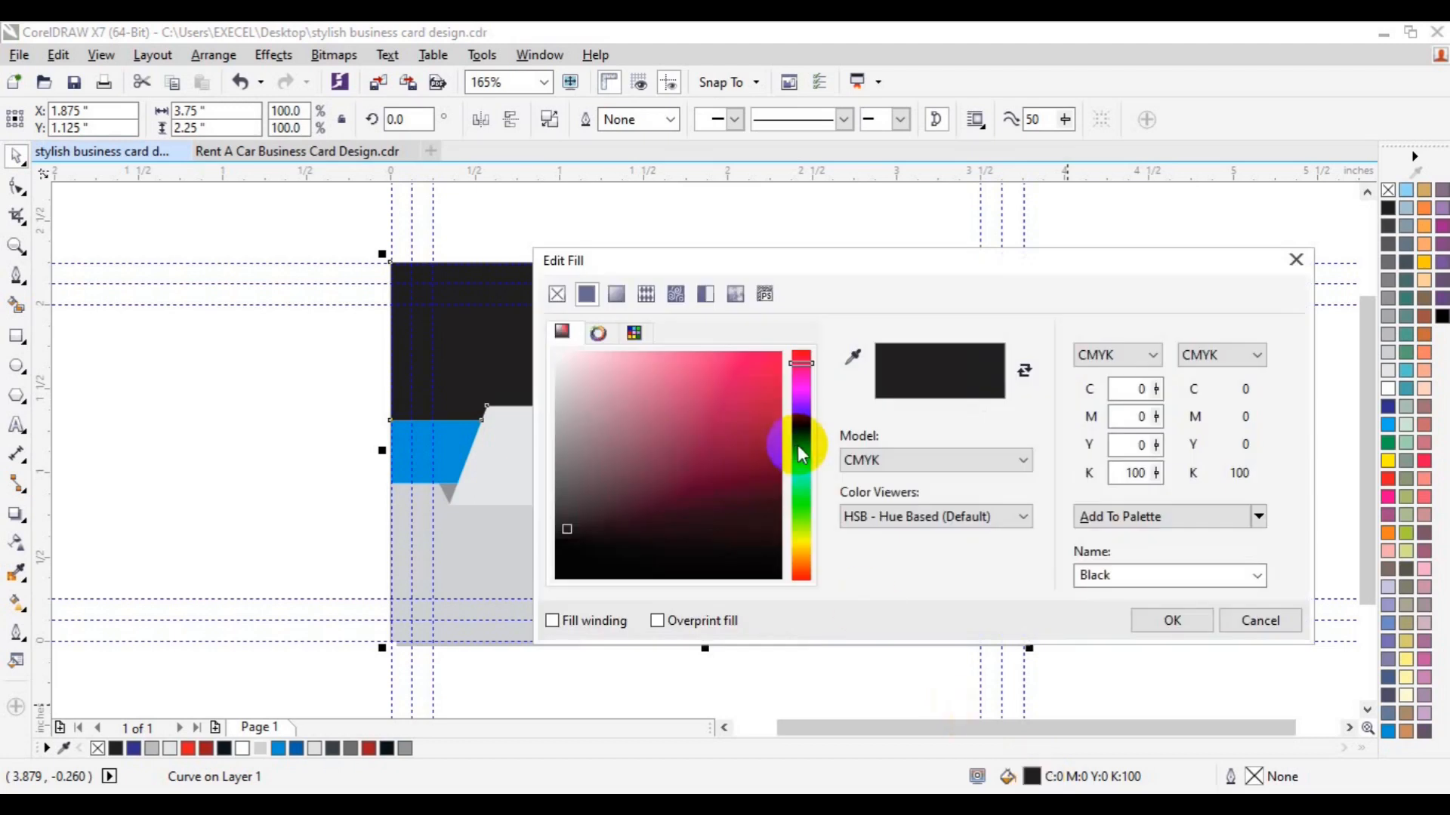
left_click(799, 445)
left_click(754, 531)
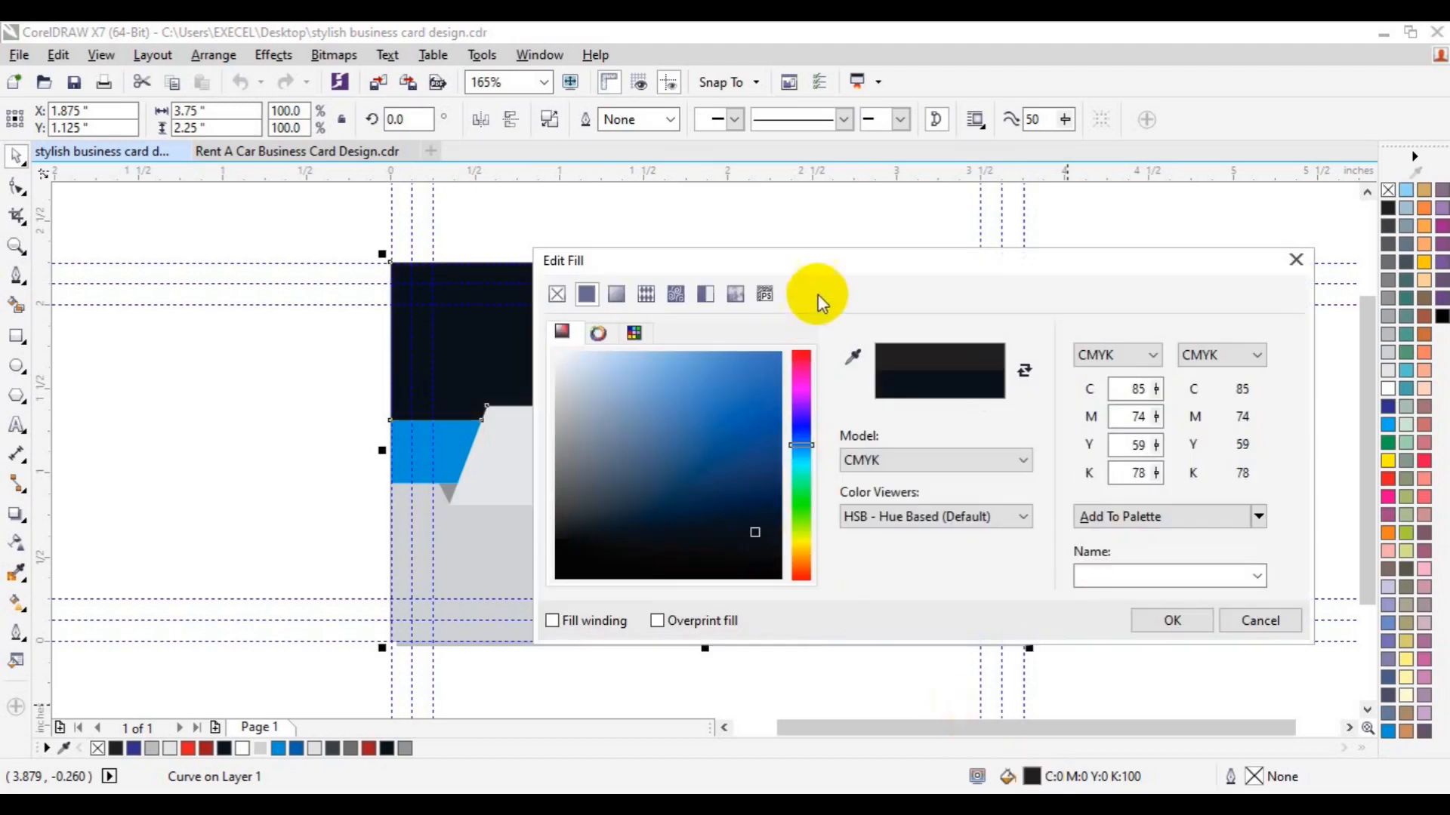
left_click_drag(817, 264, 1044, 251)
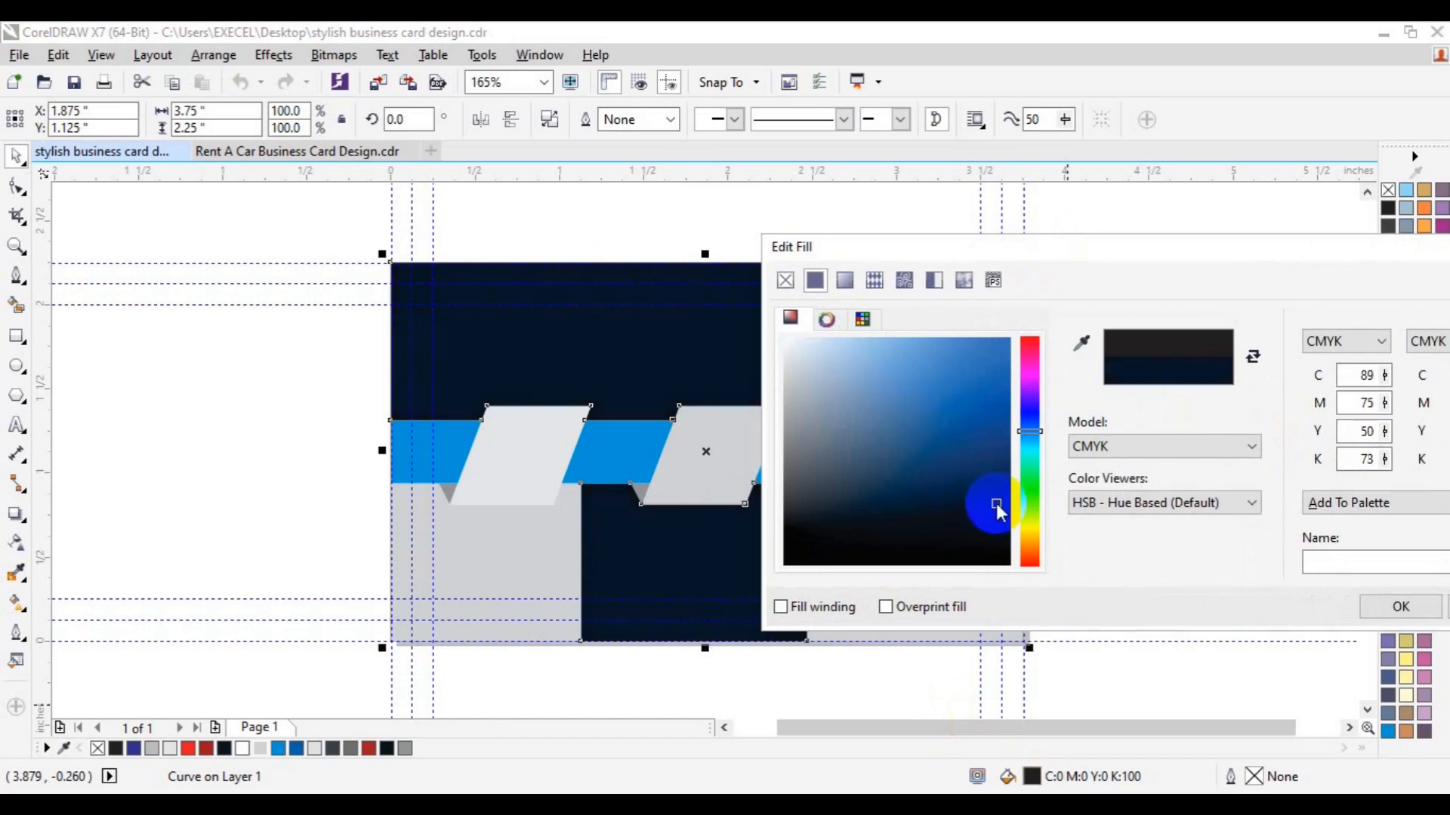
left_click(1405, 608)
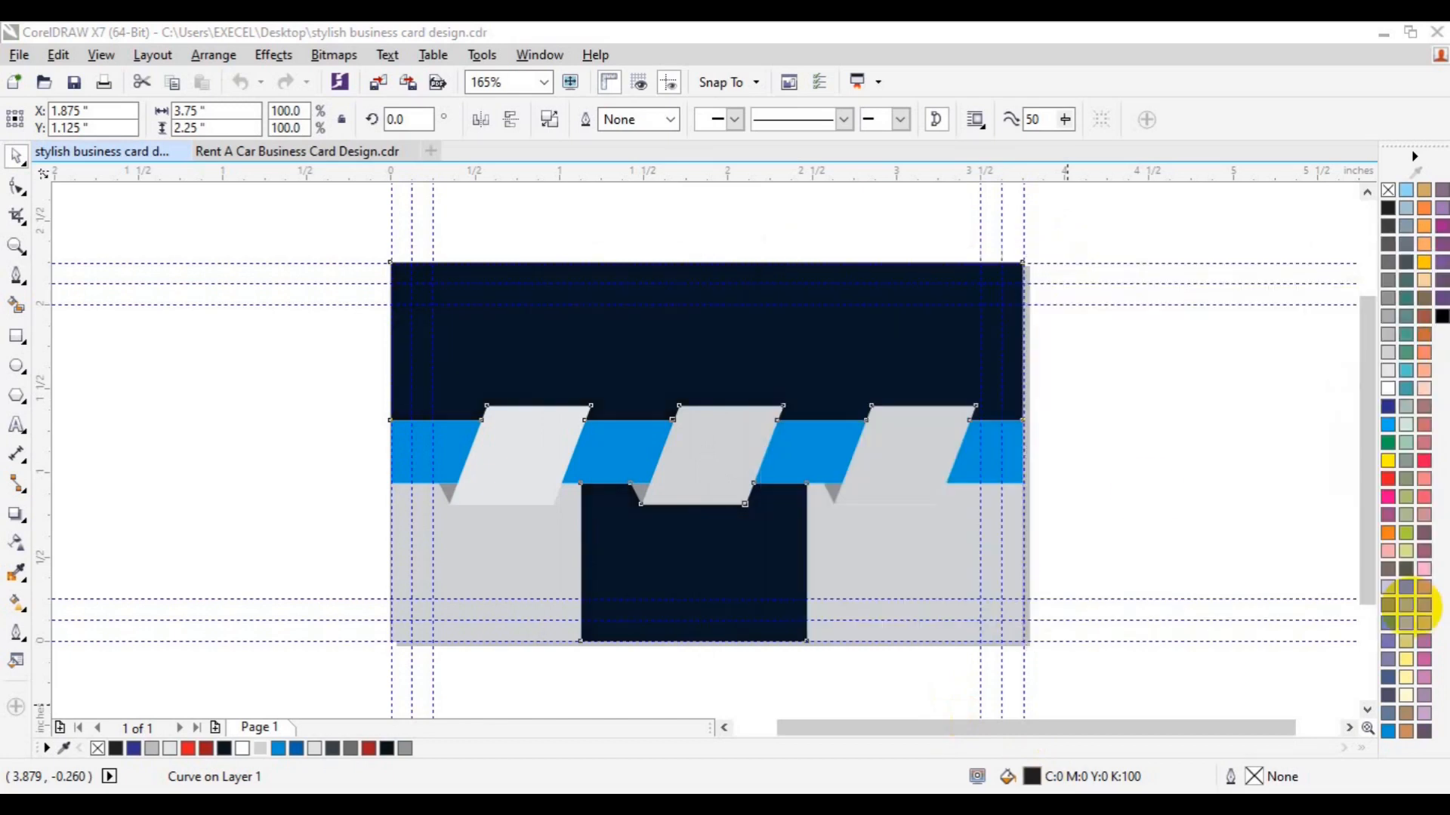
left_click(1147, 489)
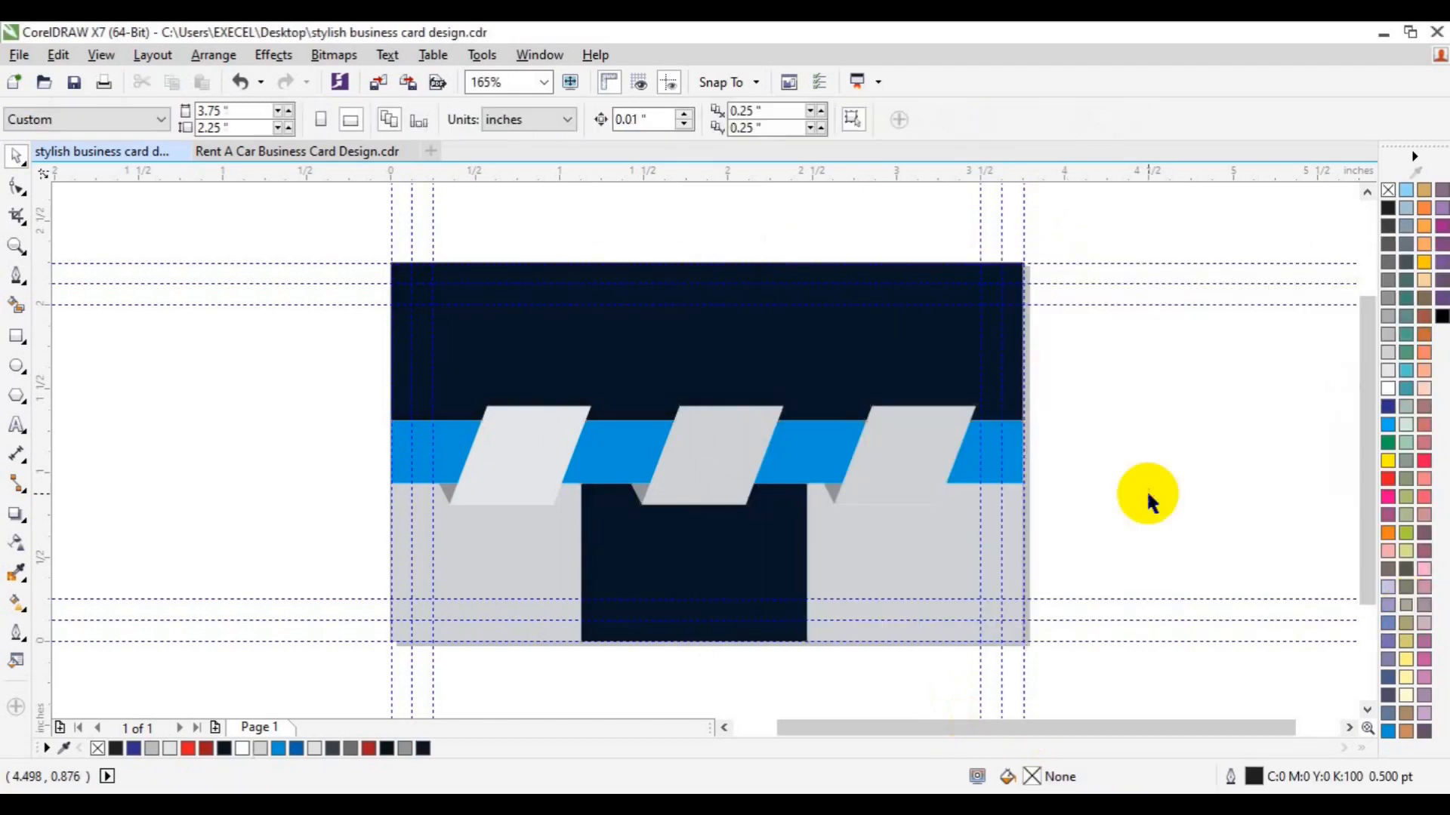
Step: Recolour the two outer lower rectangles cyan, C:100 M:0 Y:0 K:0
left_click(832, 487)
left_click(898, 481)
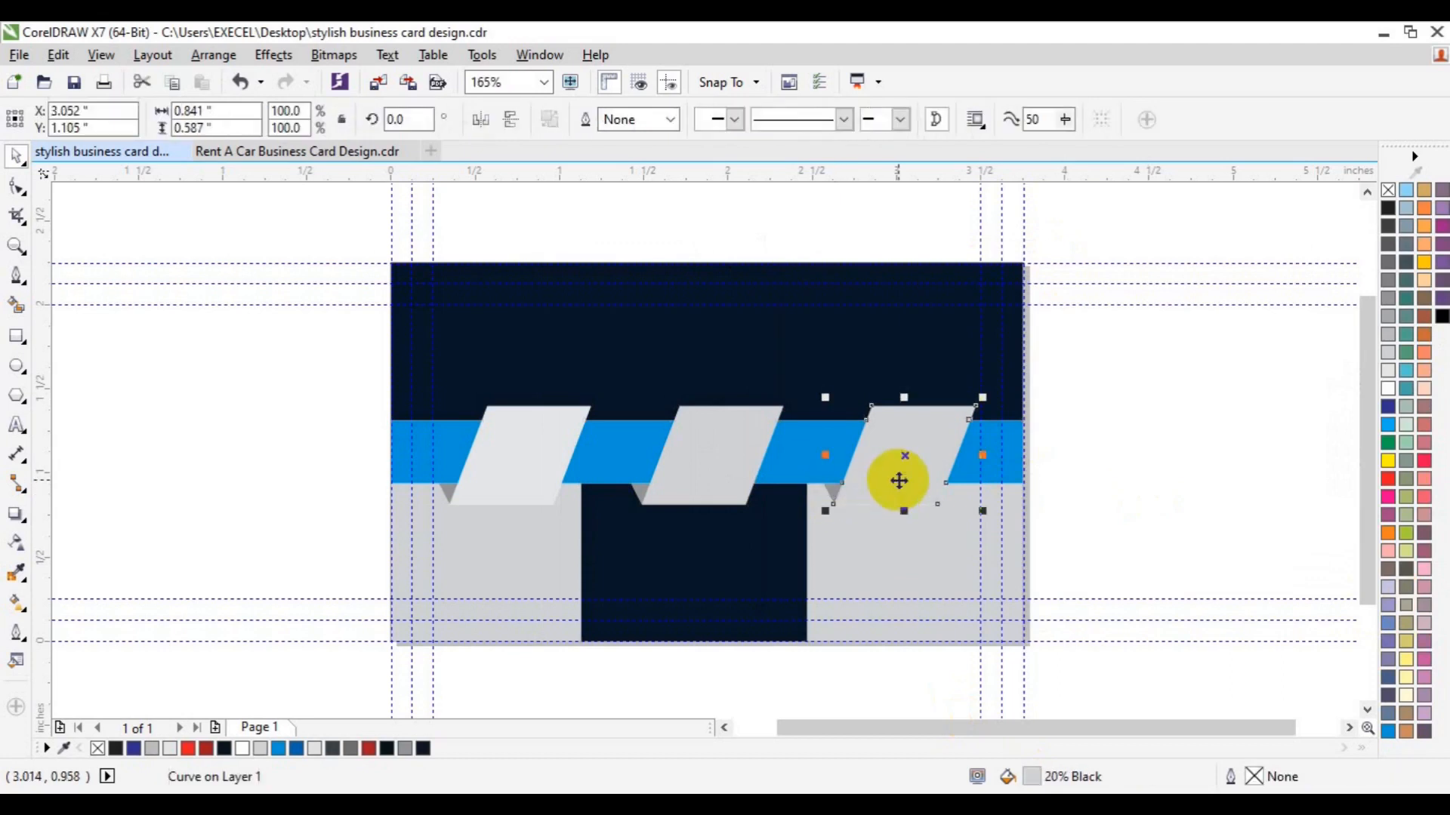
left_click(881, 570)
left_click(542, 548)
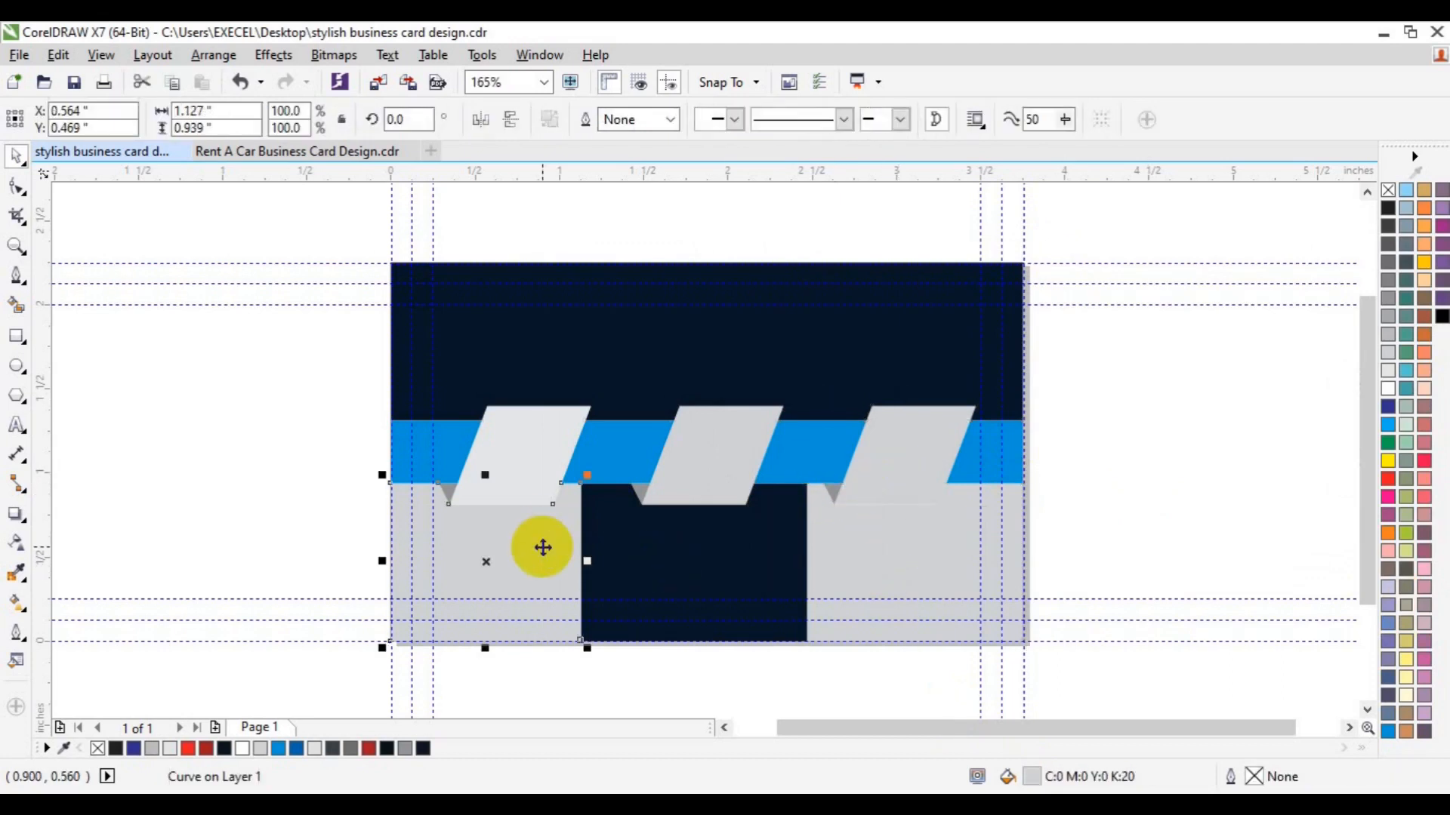
left_click(940, 565, "shift")
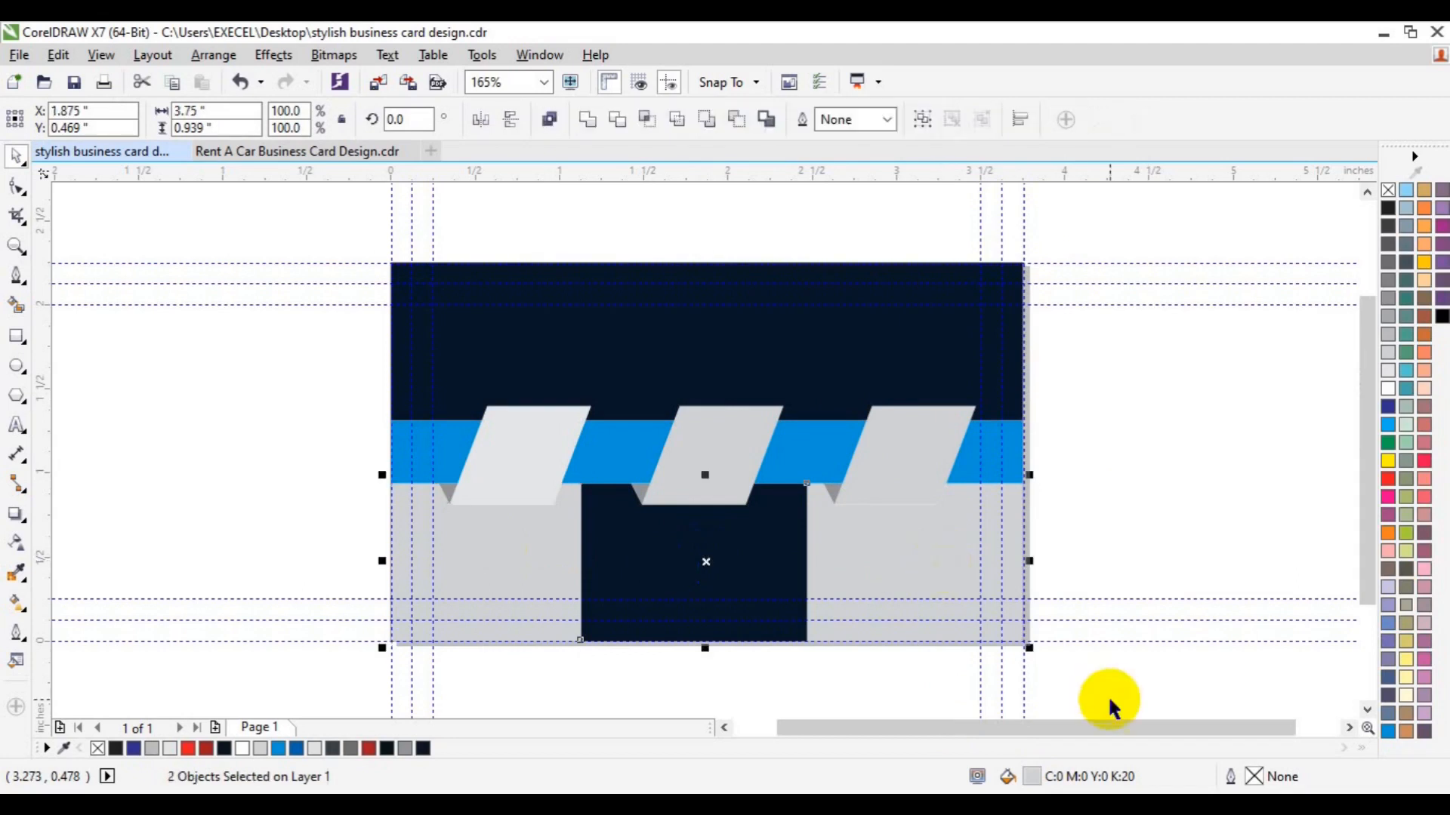
double_click(1032, 777)
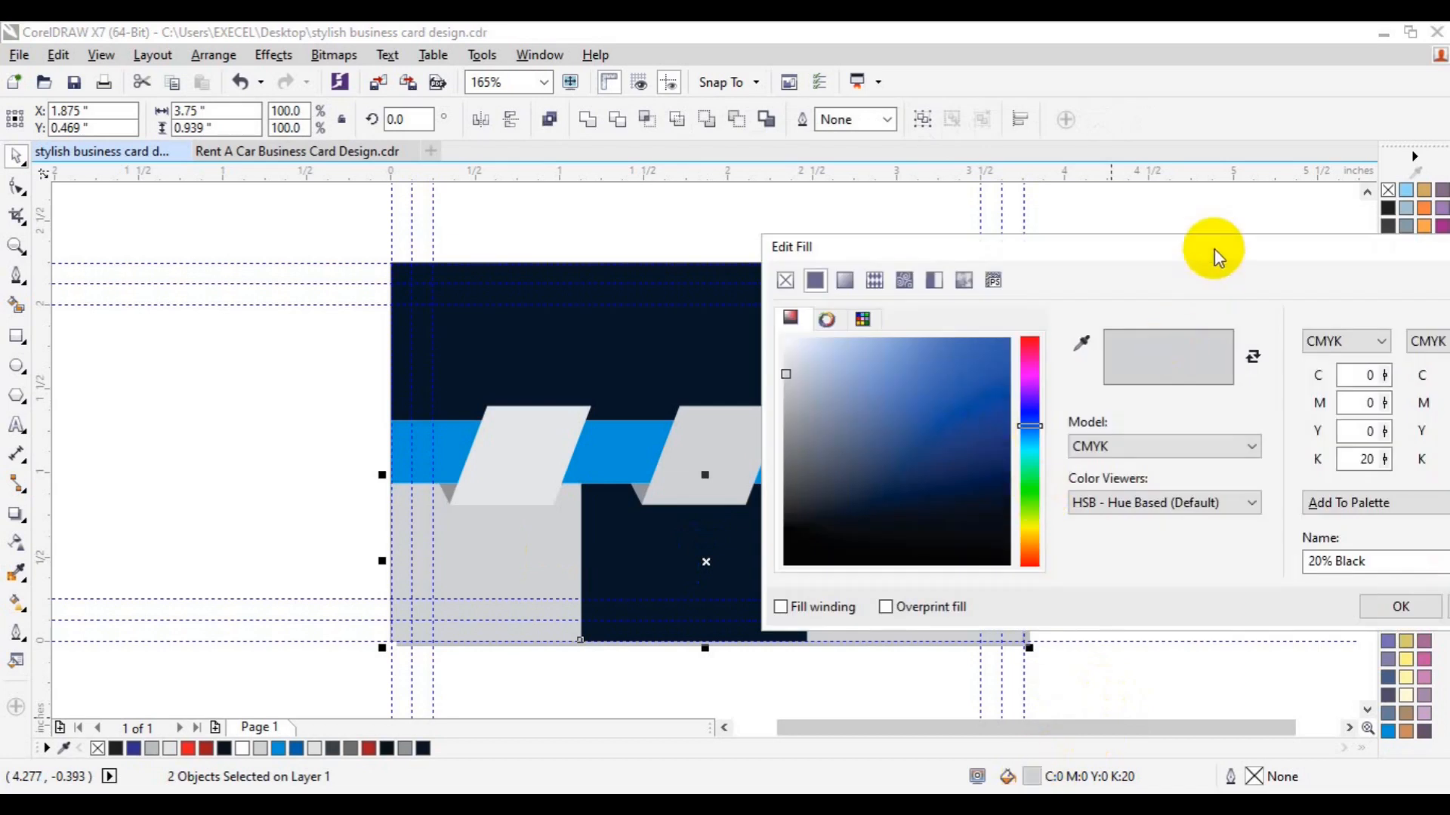
left_click(1399, 607)
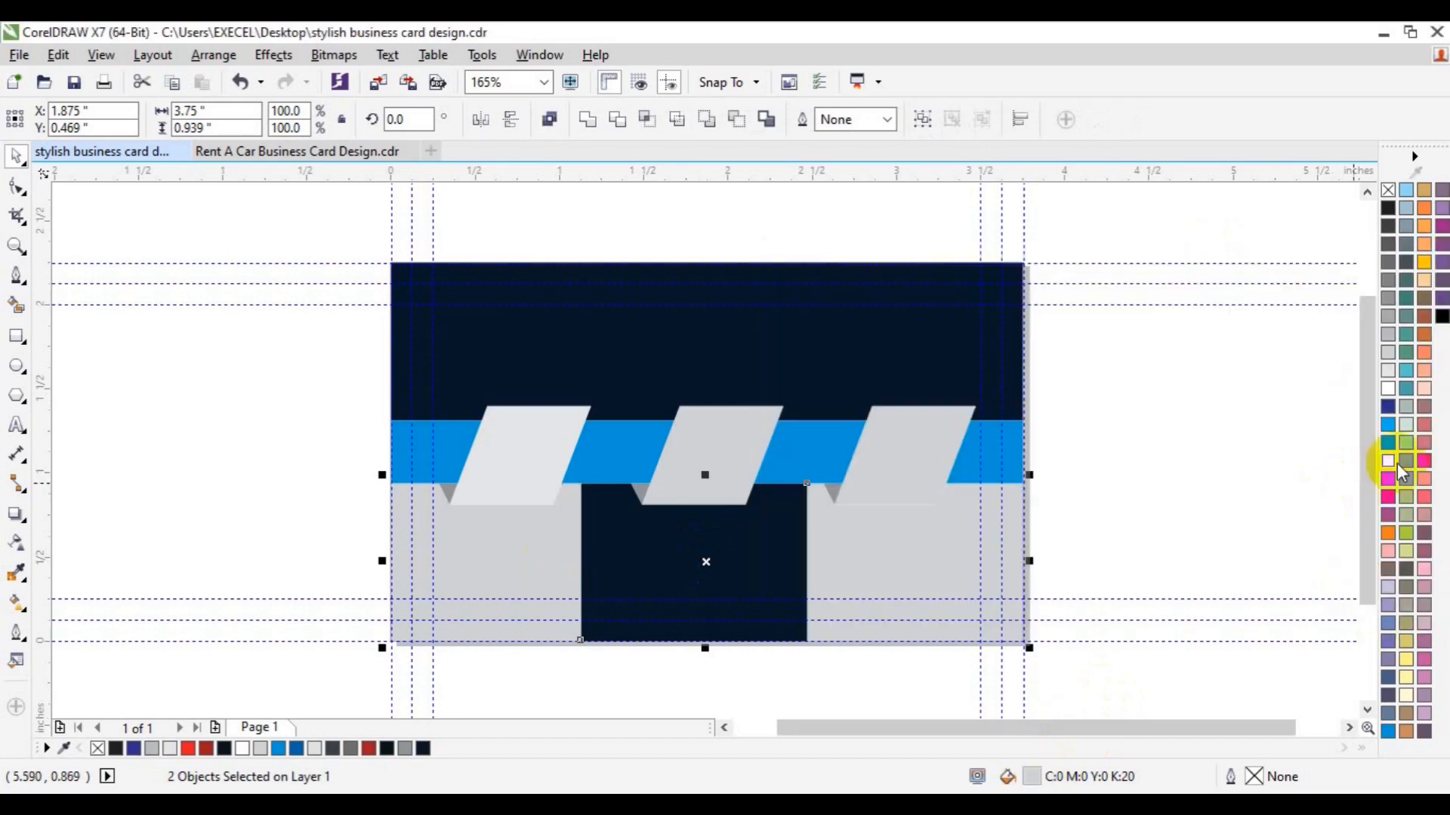
left_click(1386, 425)
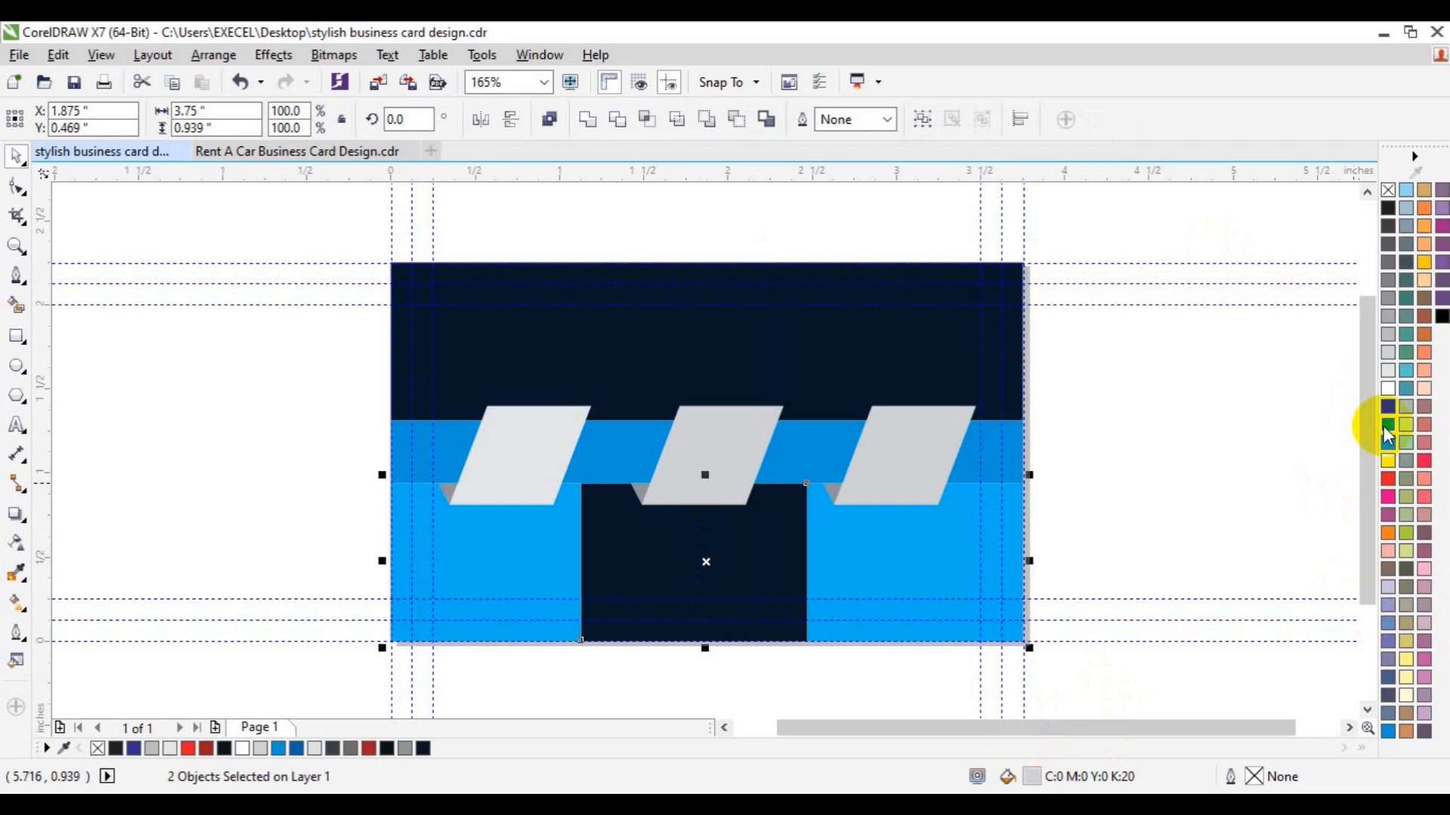
left_click(1163, 492)
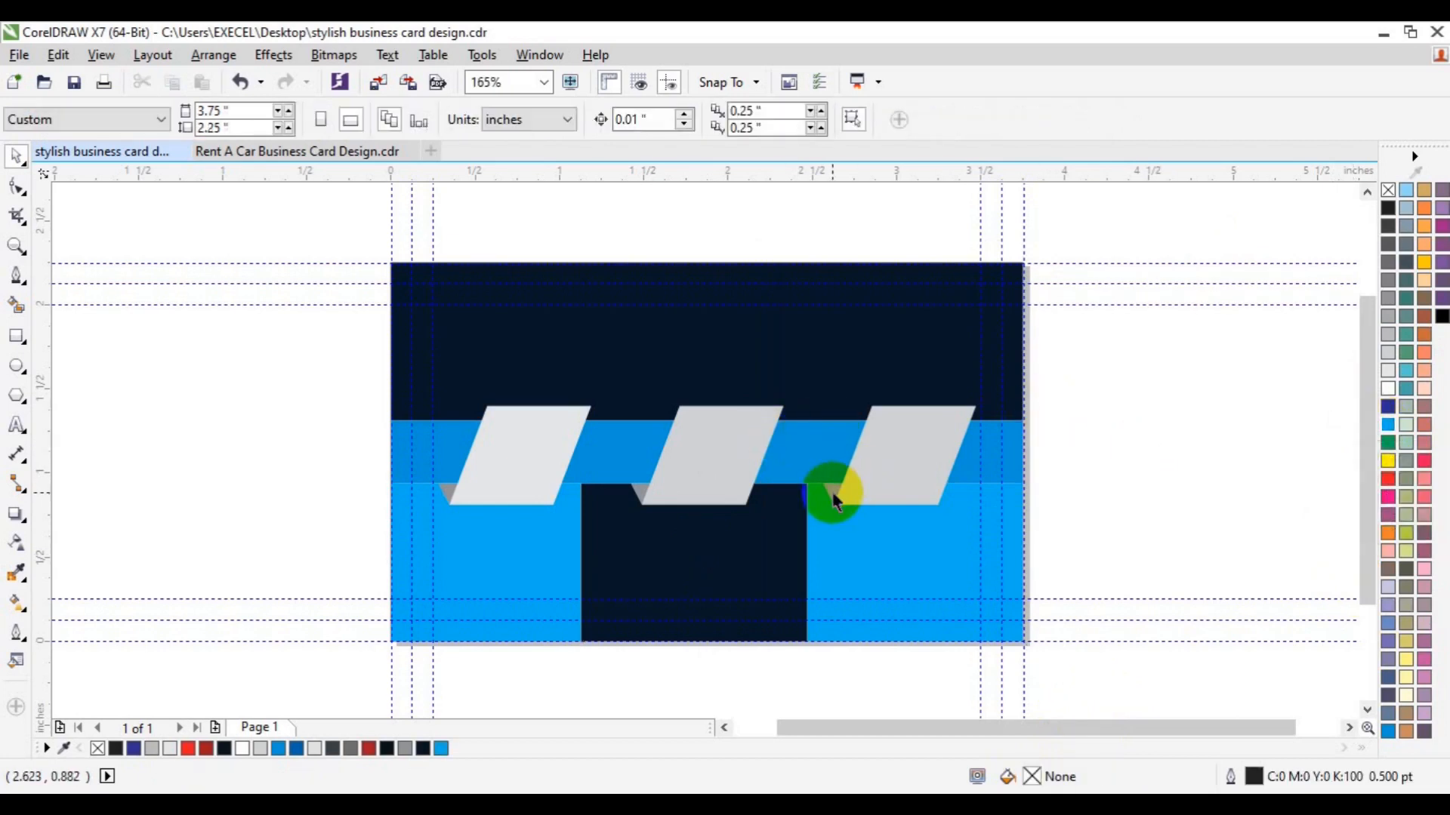
Step: Try a white fill on the three parallelograms and undo it
left_click(874, 479)
left_click(693, 456, "shift")
left_click(541, 453, "shift")
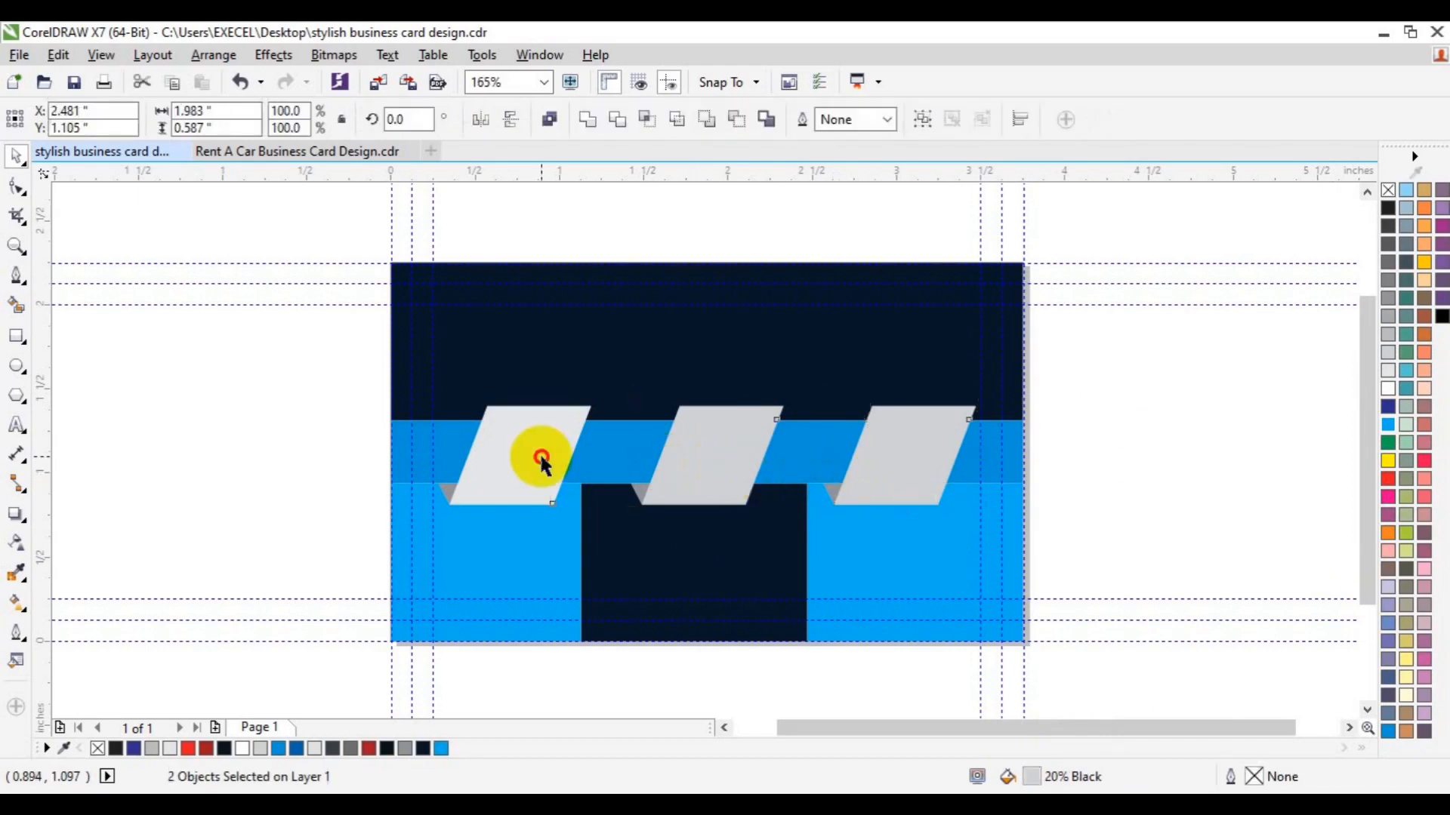
left_click(1389, 388)
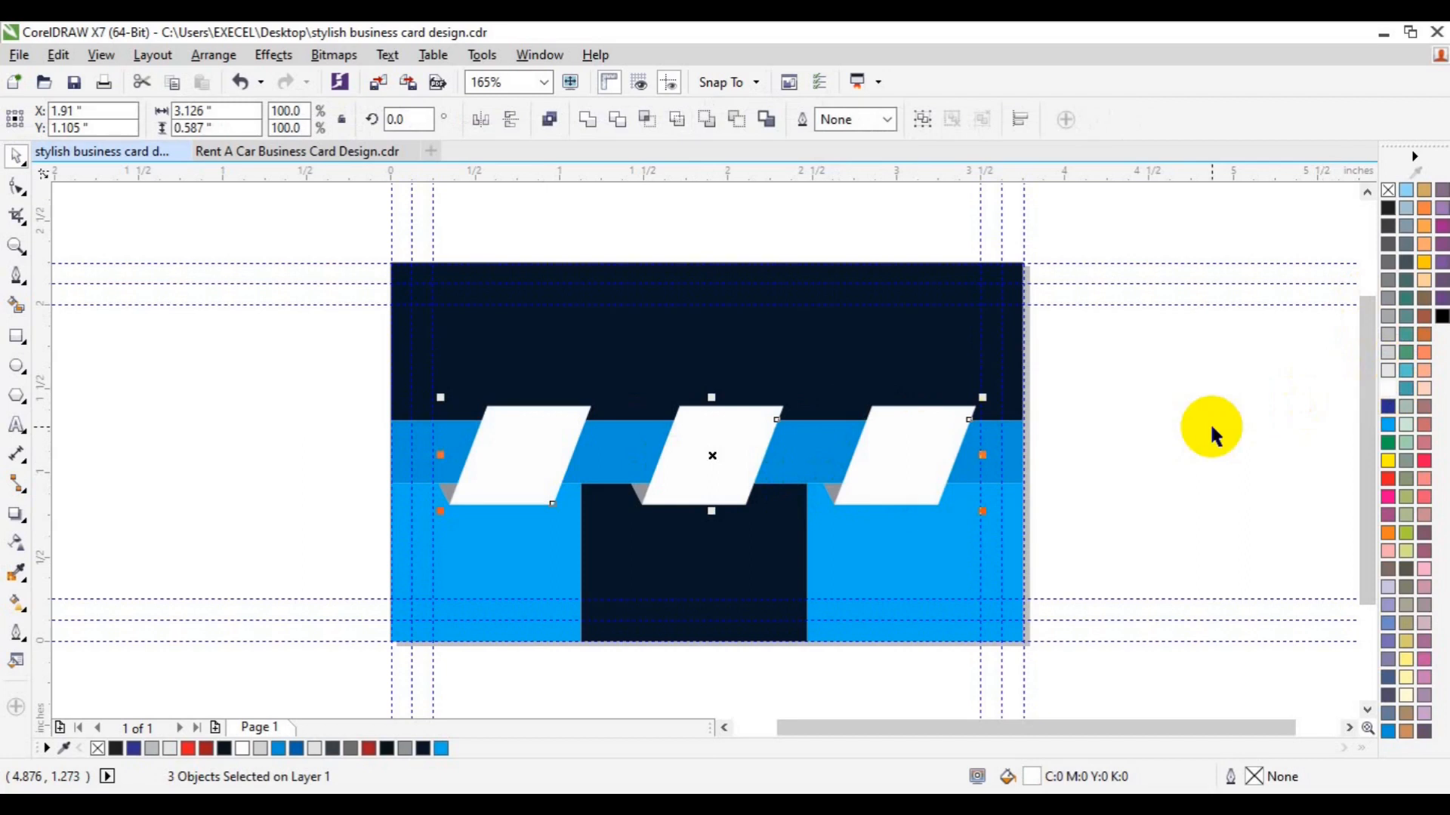
key("ctrl+z")
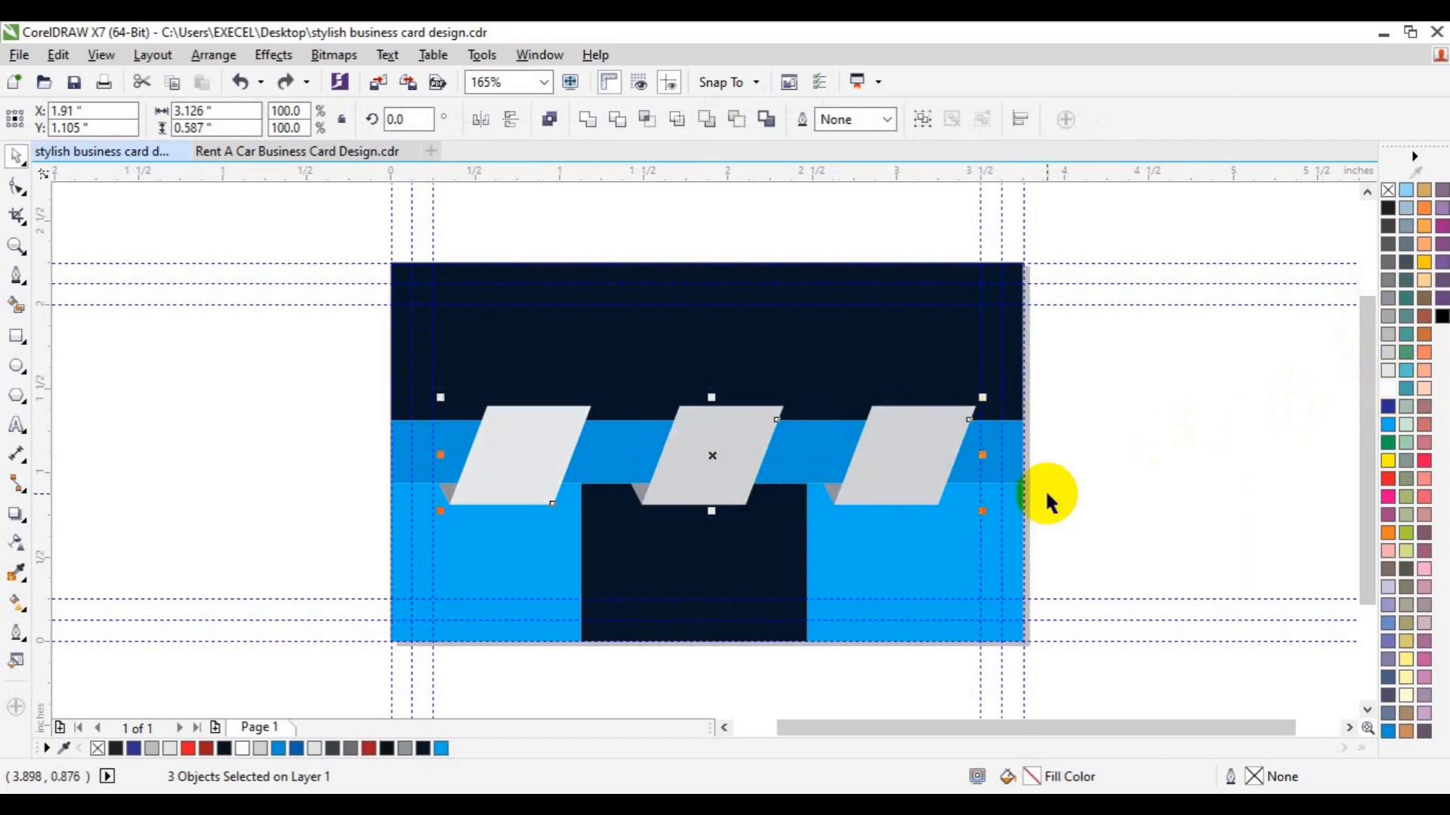
left_click(1140, 459)
Step: Recolour the three small fold triangles with the same cyan as the outer lower rectangles
left_click(833, 487)
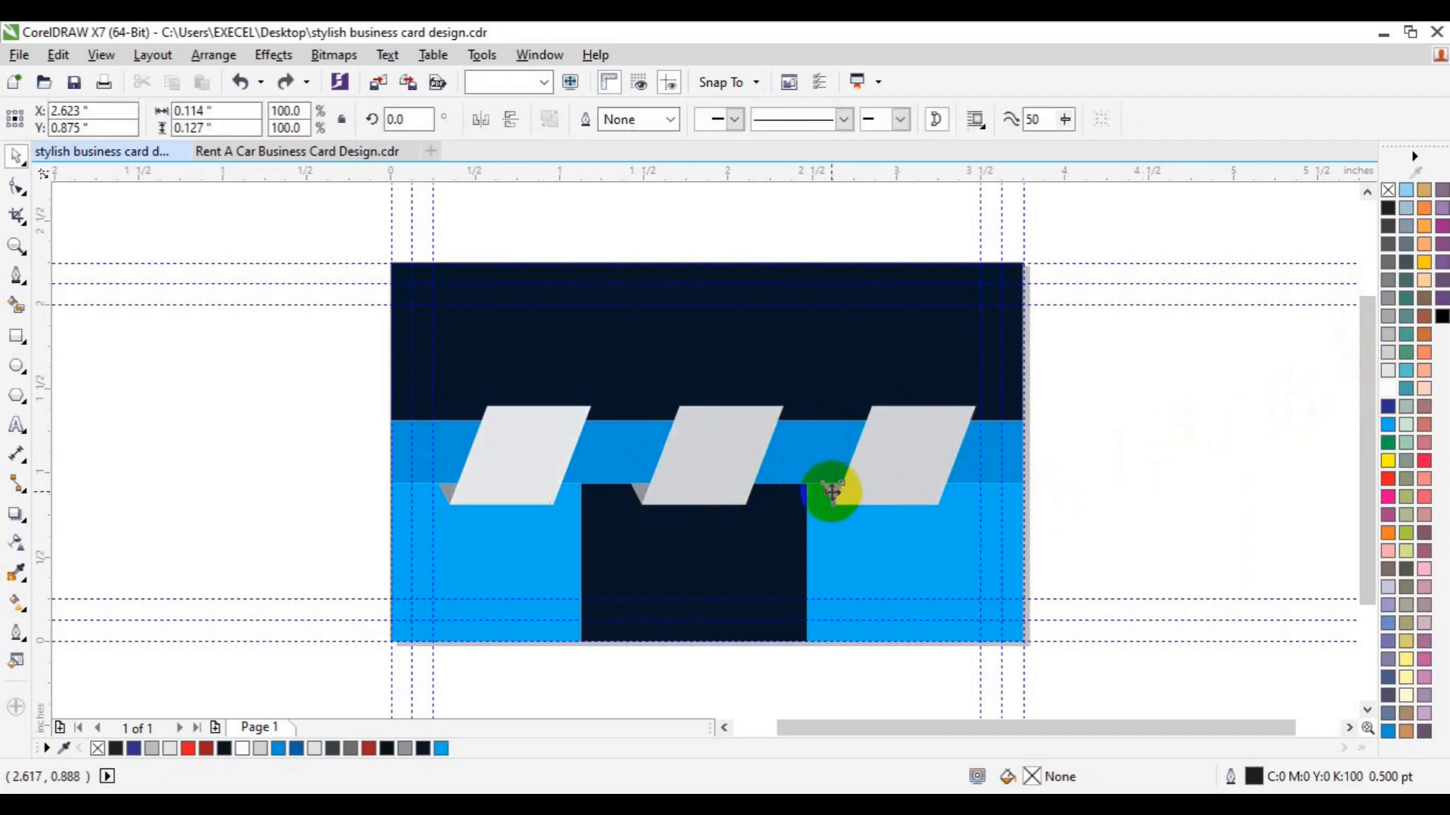
left_click(642, 493, "shift")
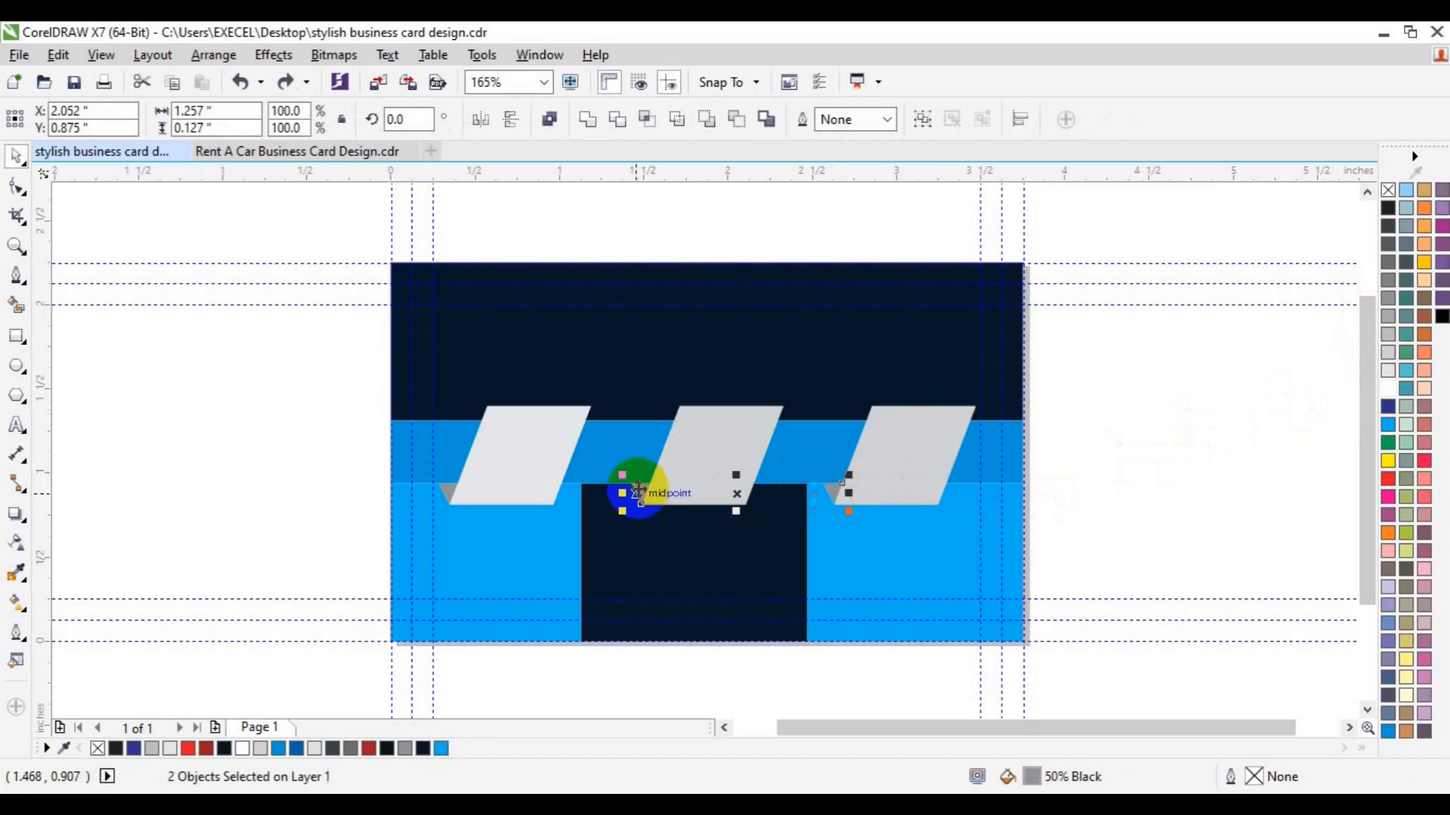
left_click(449, 494, "shift")
left_click(447, 745)
Step: Recolour the two outer lower rectangles near-black with a C:83 M:68 Y:61 K:81 fill, trying several shades before applying it
left_click(523, 556)
left_click(853, 579, "shift")
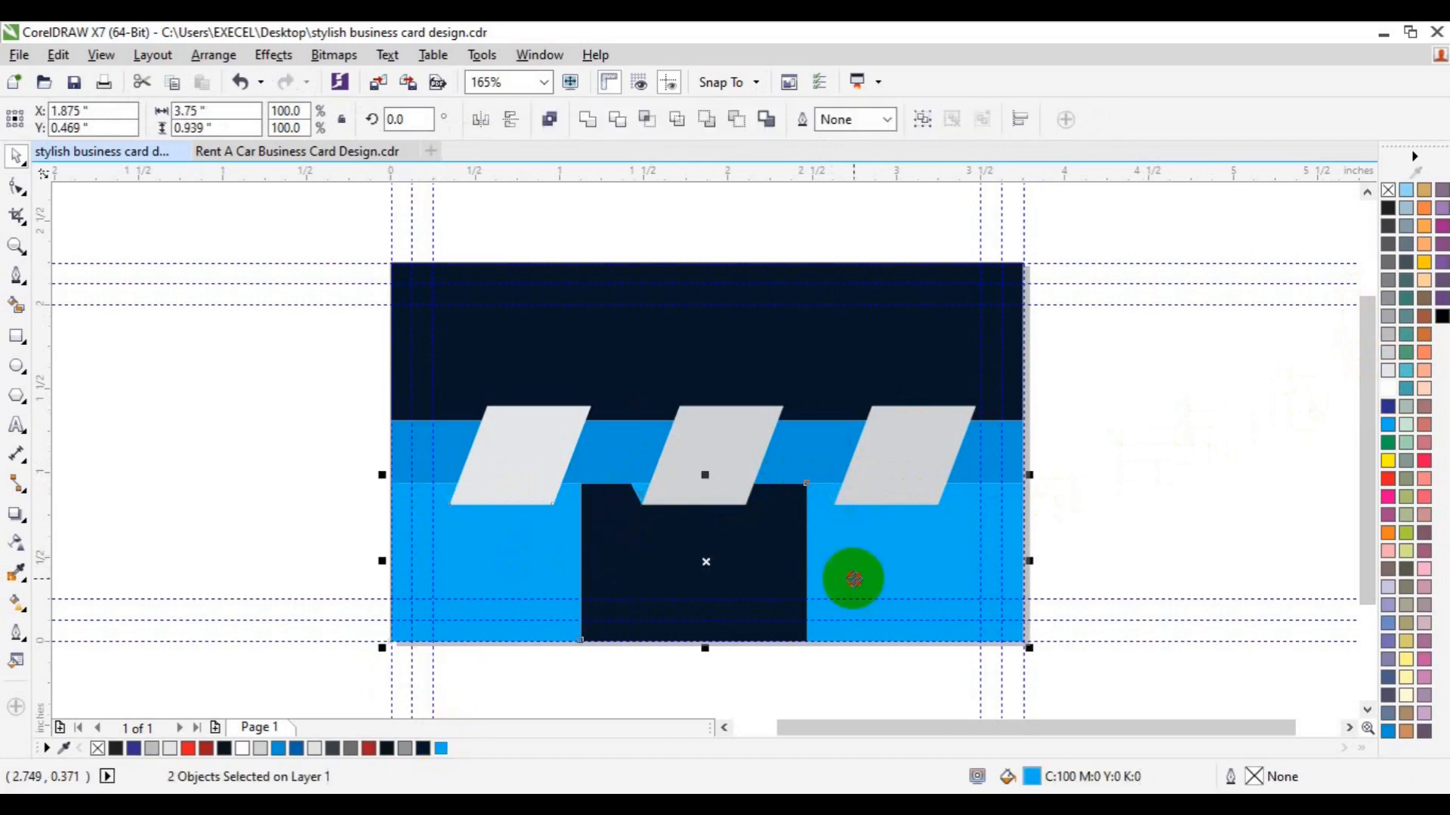
double_click(1029, 779)
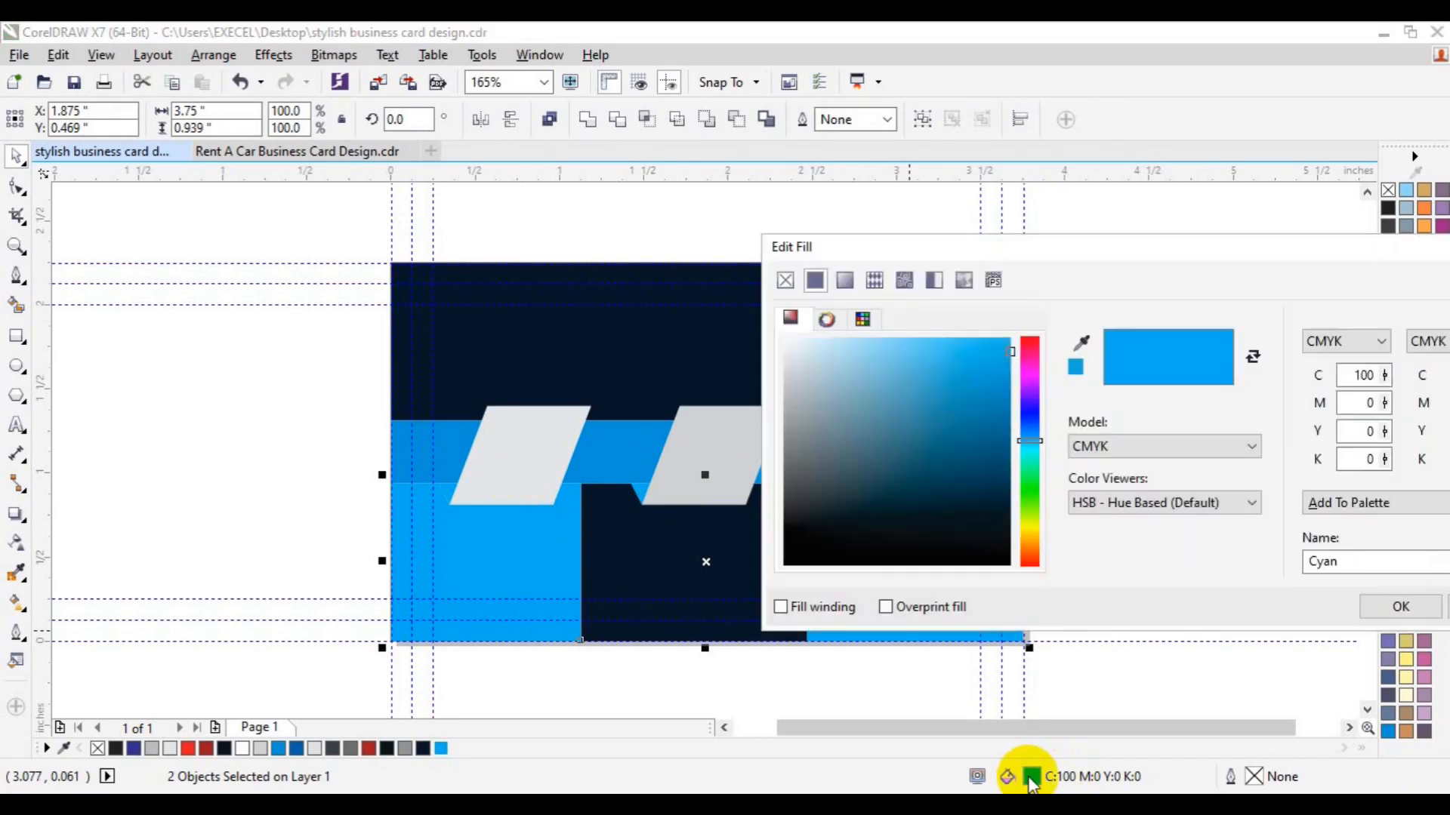
left_click(1004, 409)
left_click_drag(1138, 252, 1245, 130)
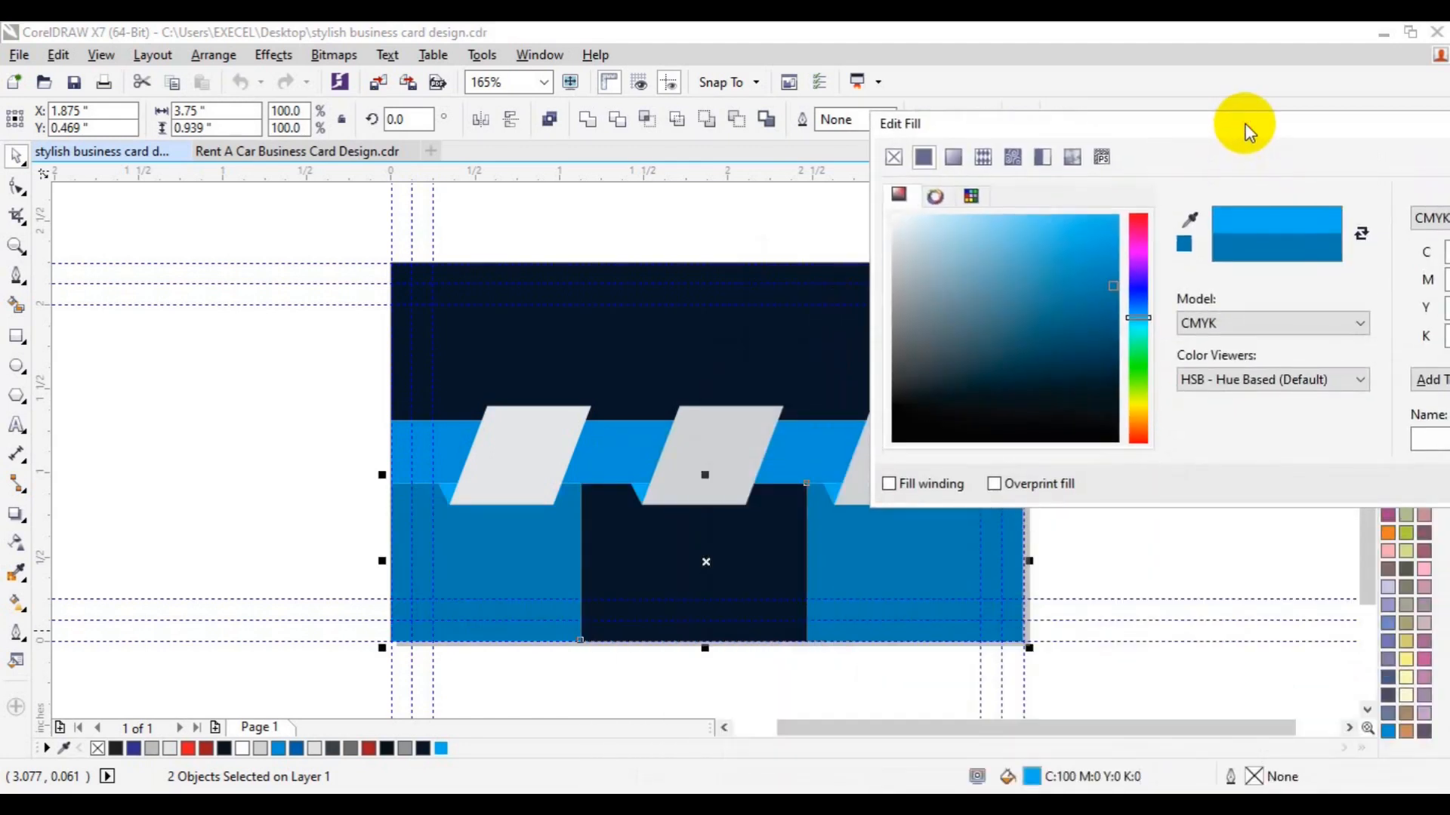
left_click(1108, 398)
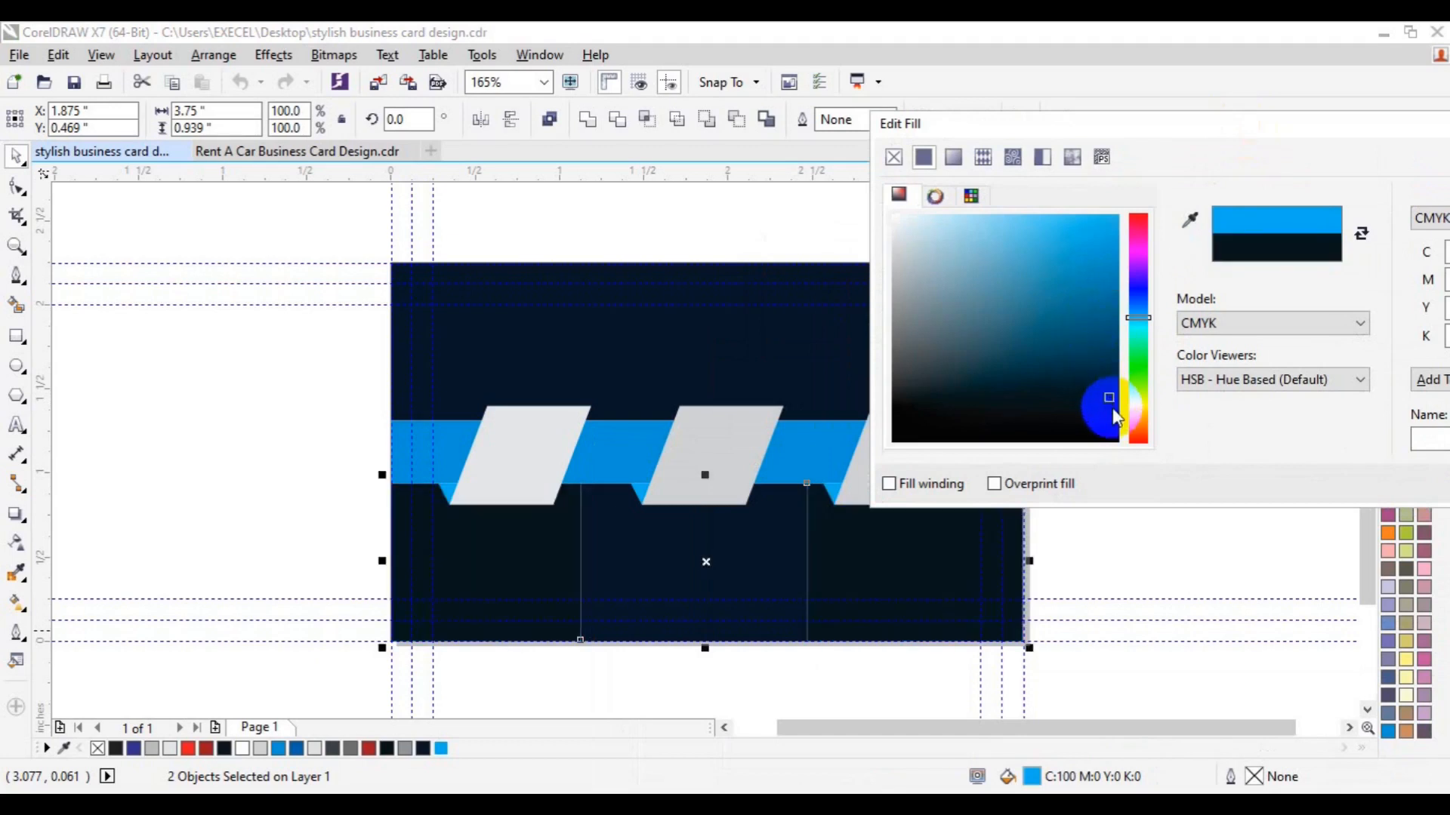
left_click(1113, 412)
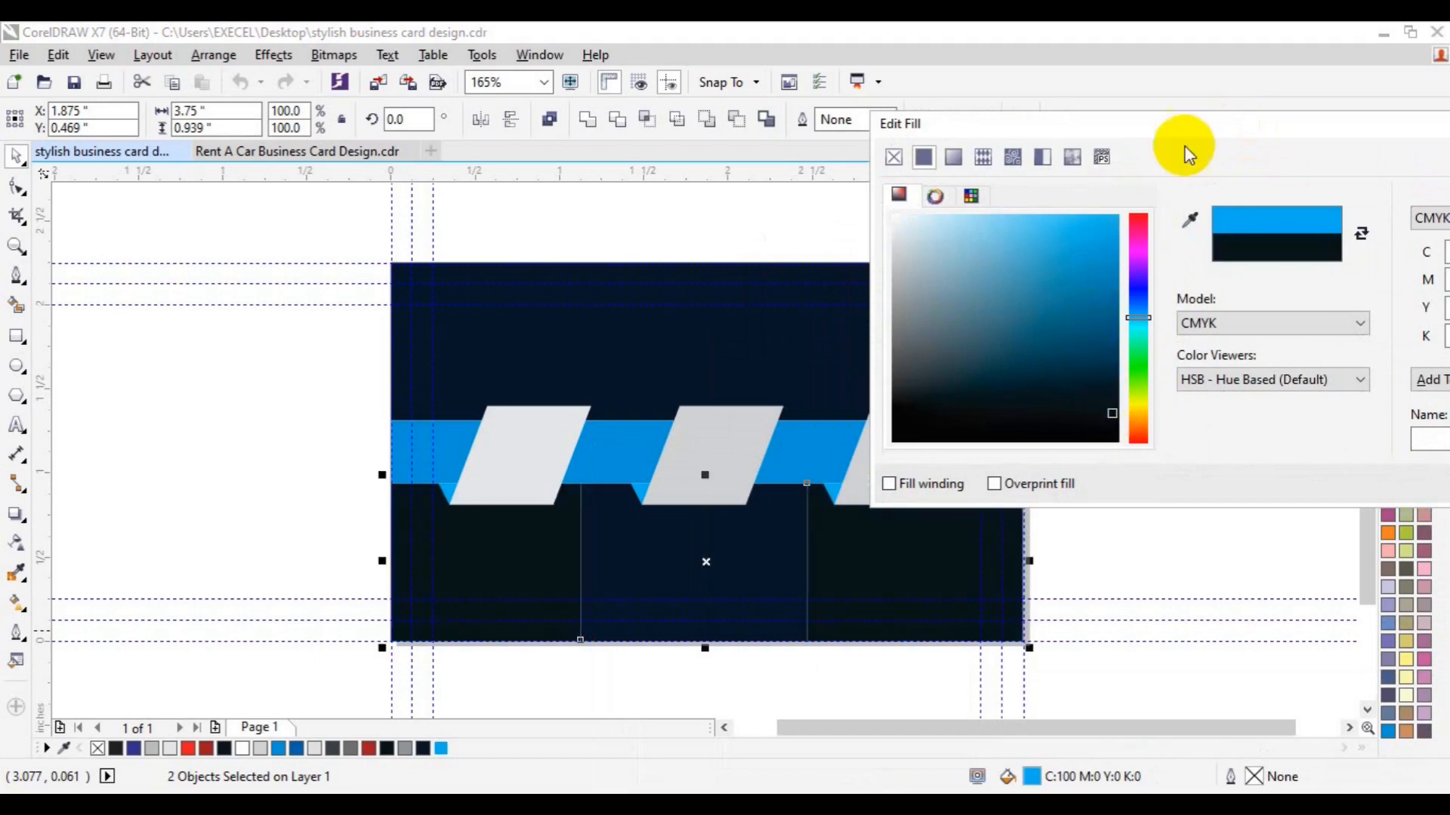
left_click(906, 213)
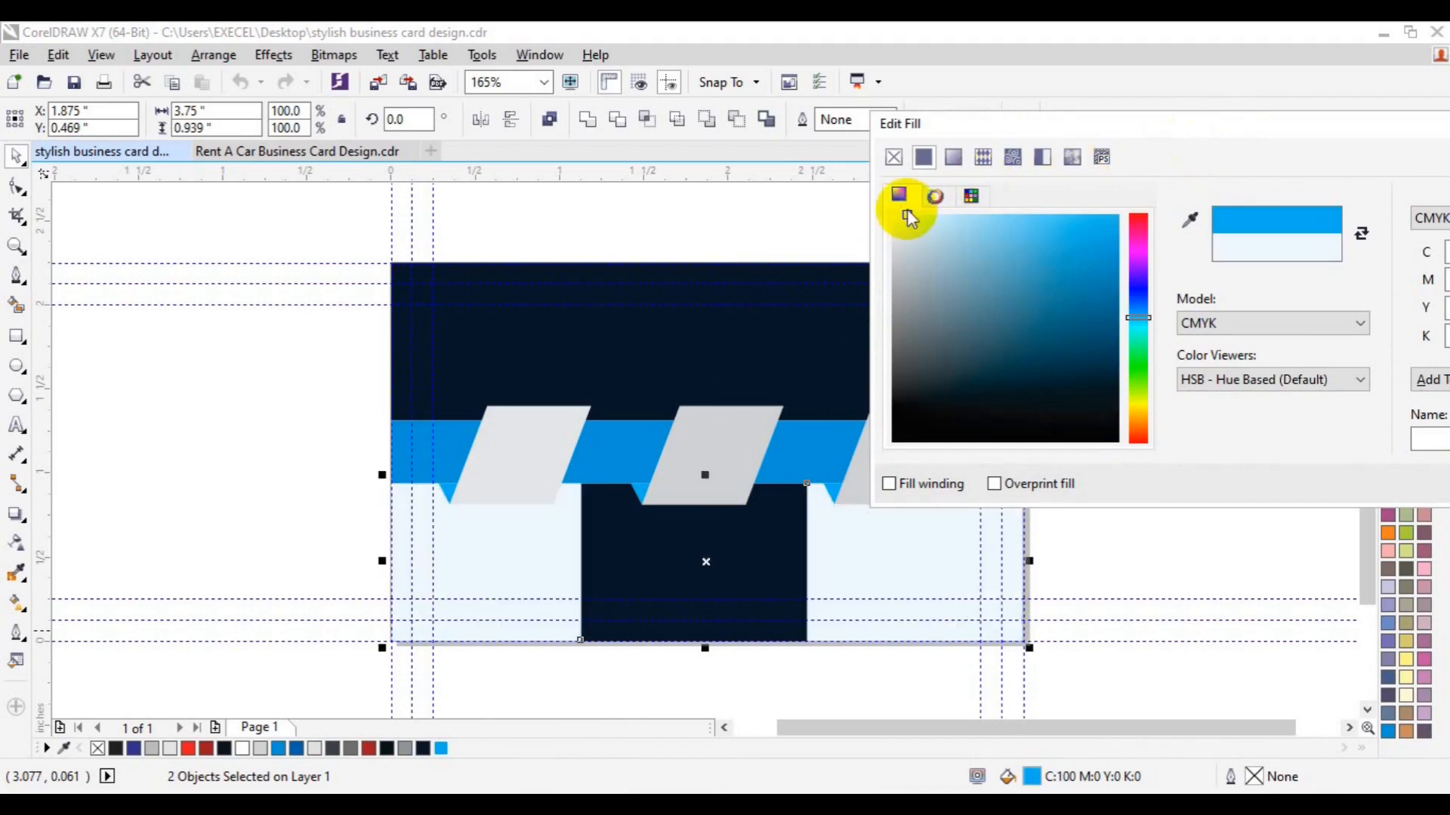
left_click_drag(1087, 405, 1098, 392)
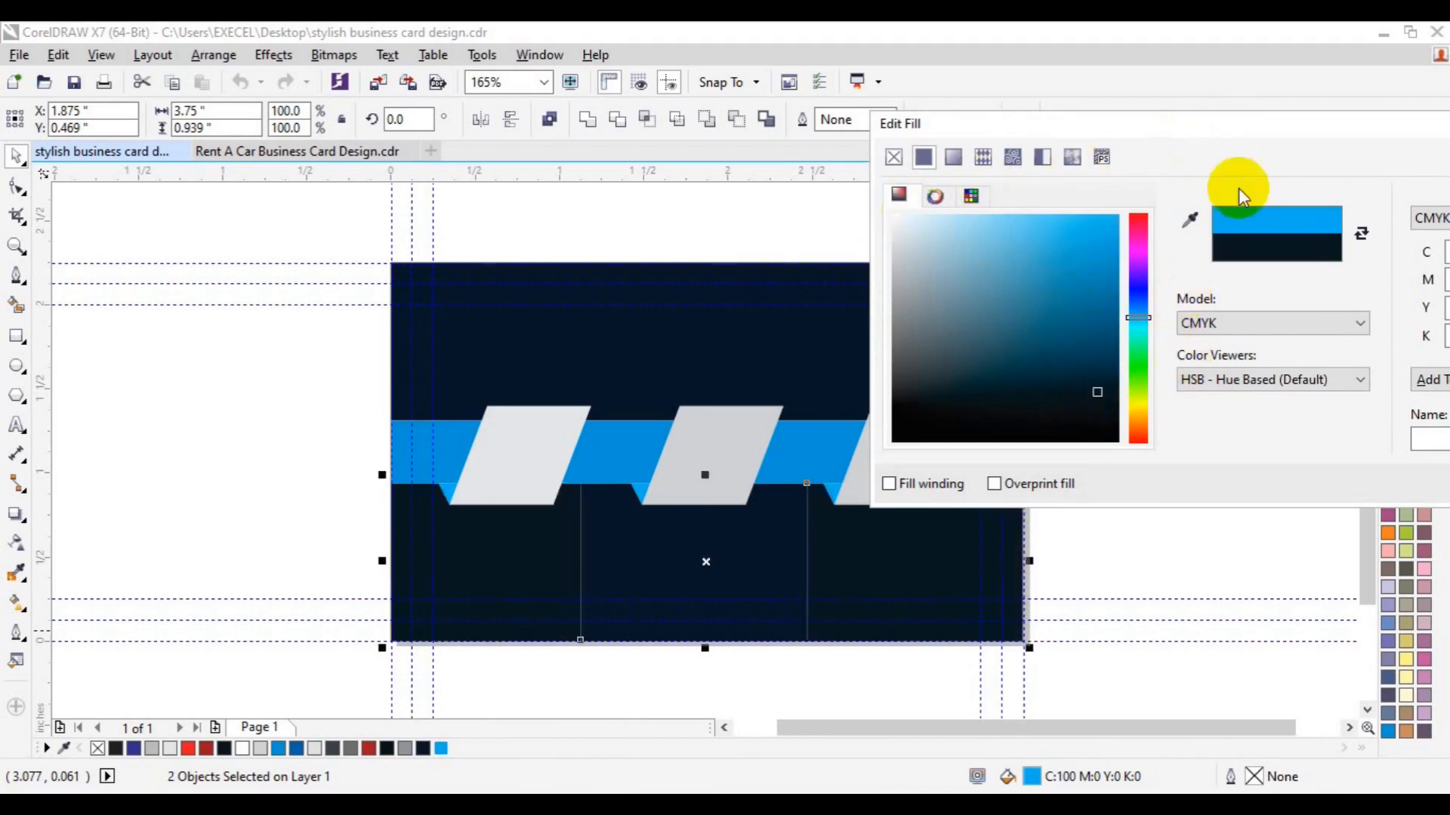
left_click(1109, 402)
left_click_drag(1221, 115, 815, 255)
left_click(1080, 615)
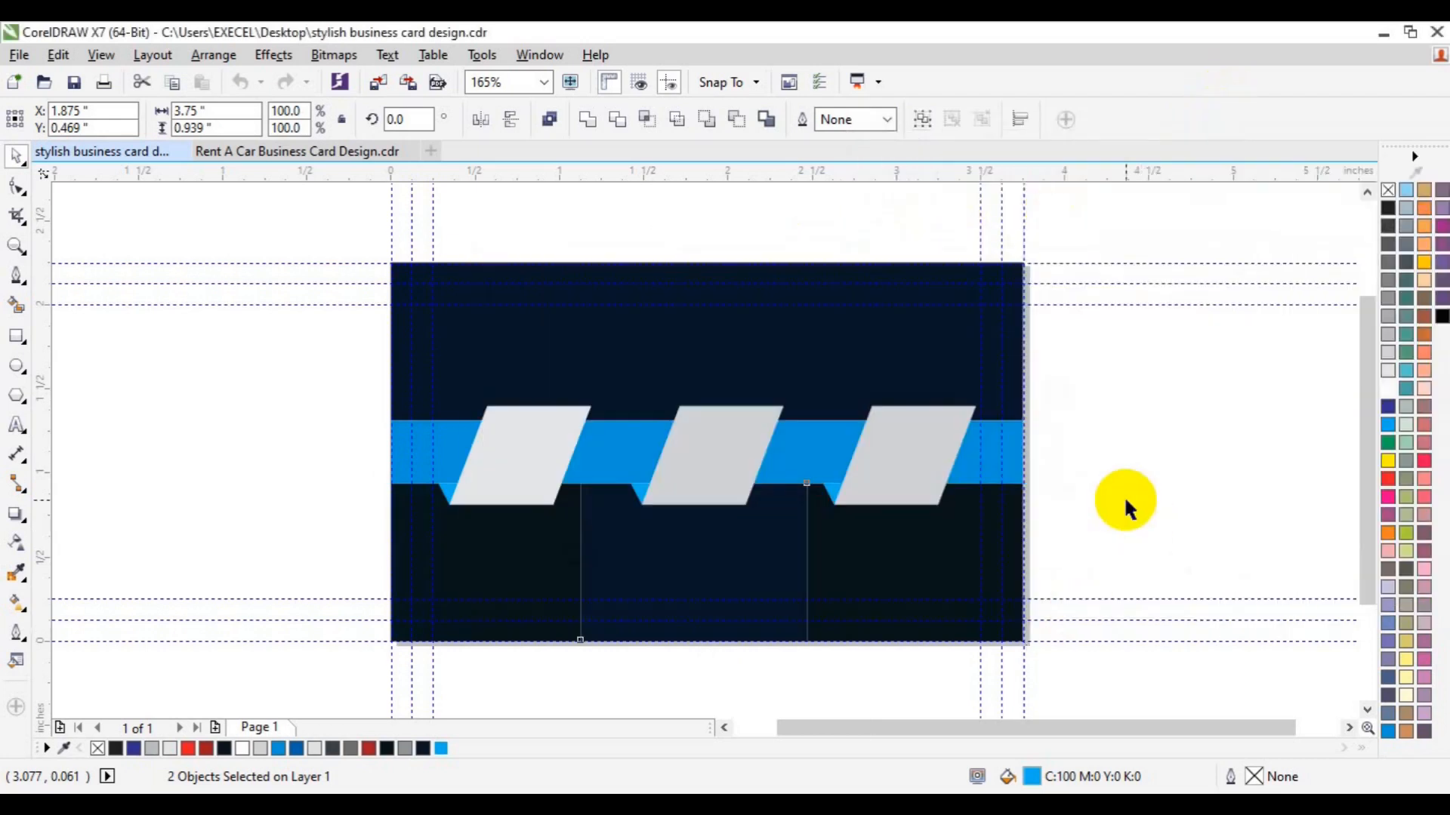
left_click(1120, 495)
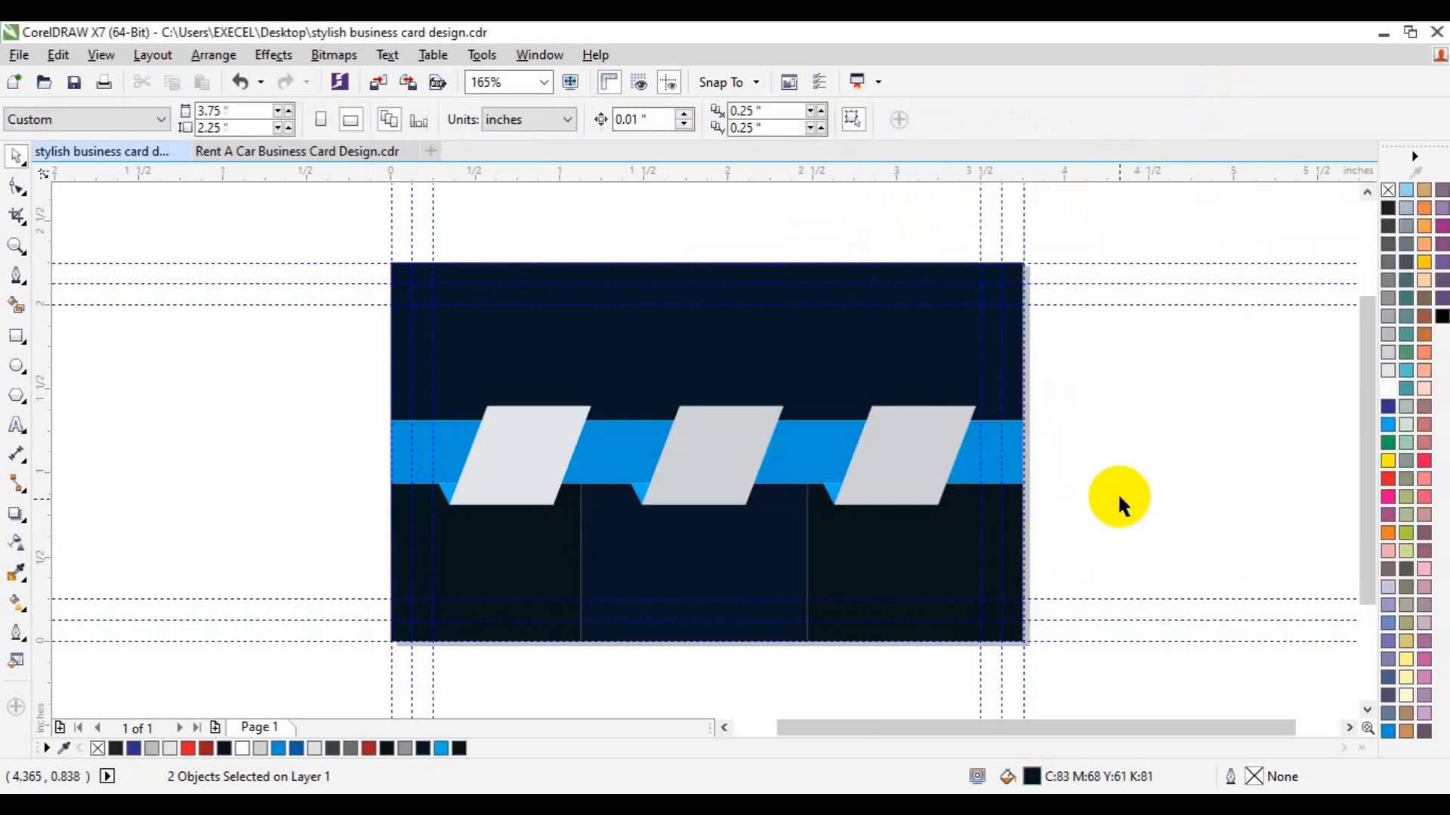
left_click(813, 368)
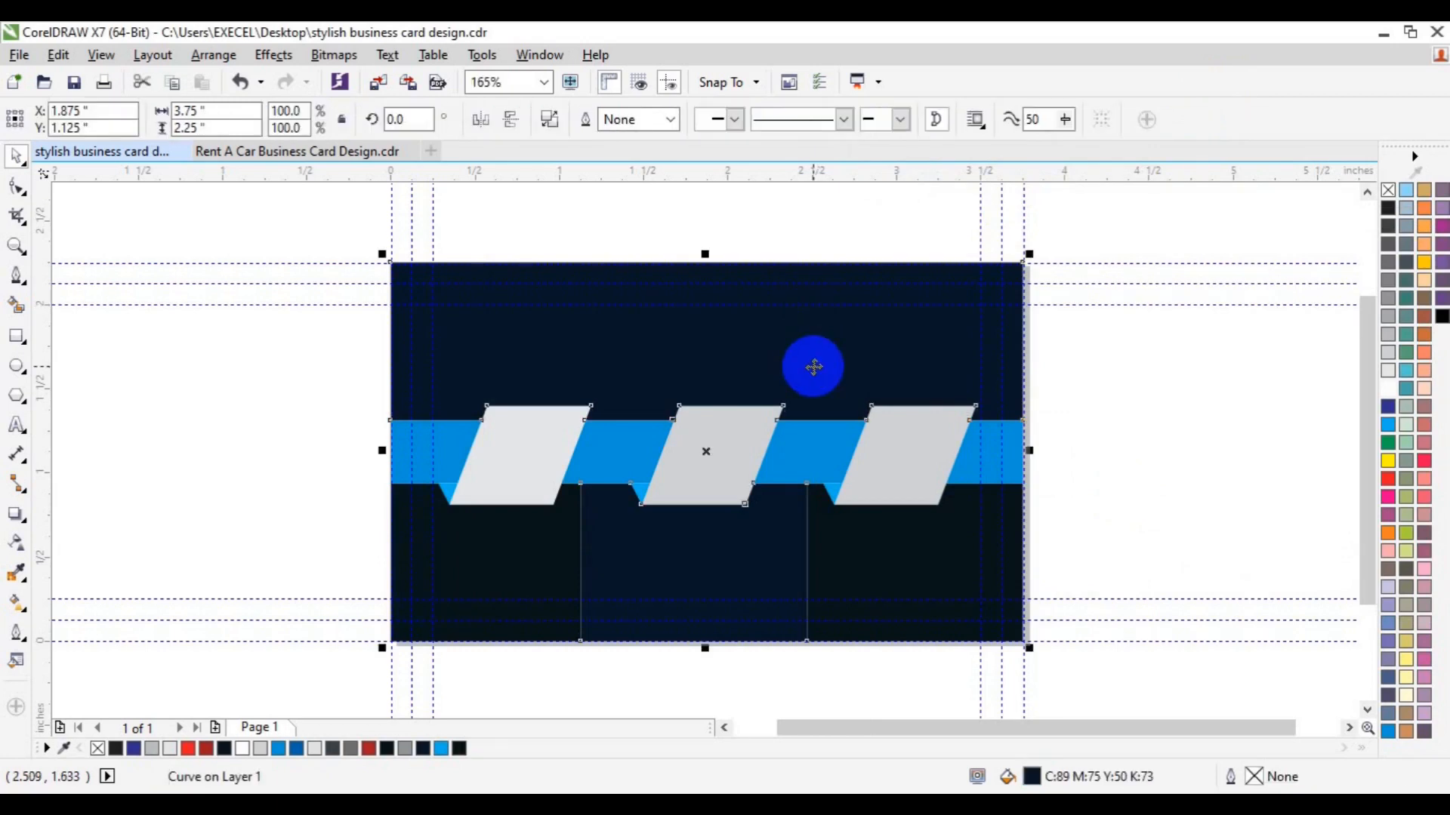
left_click(281, 507)
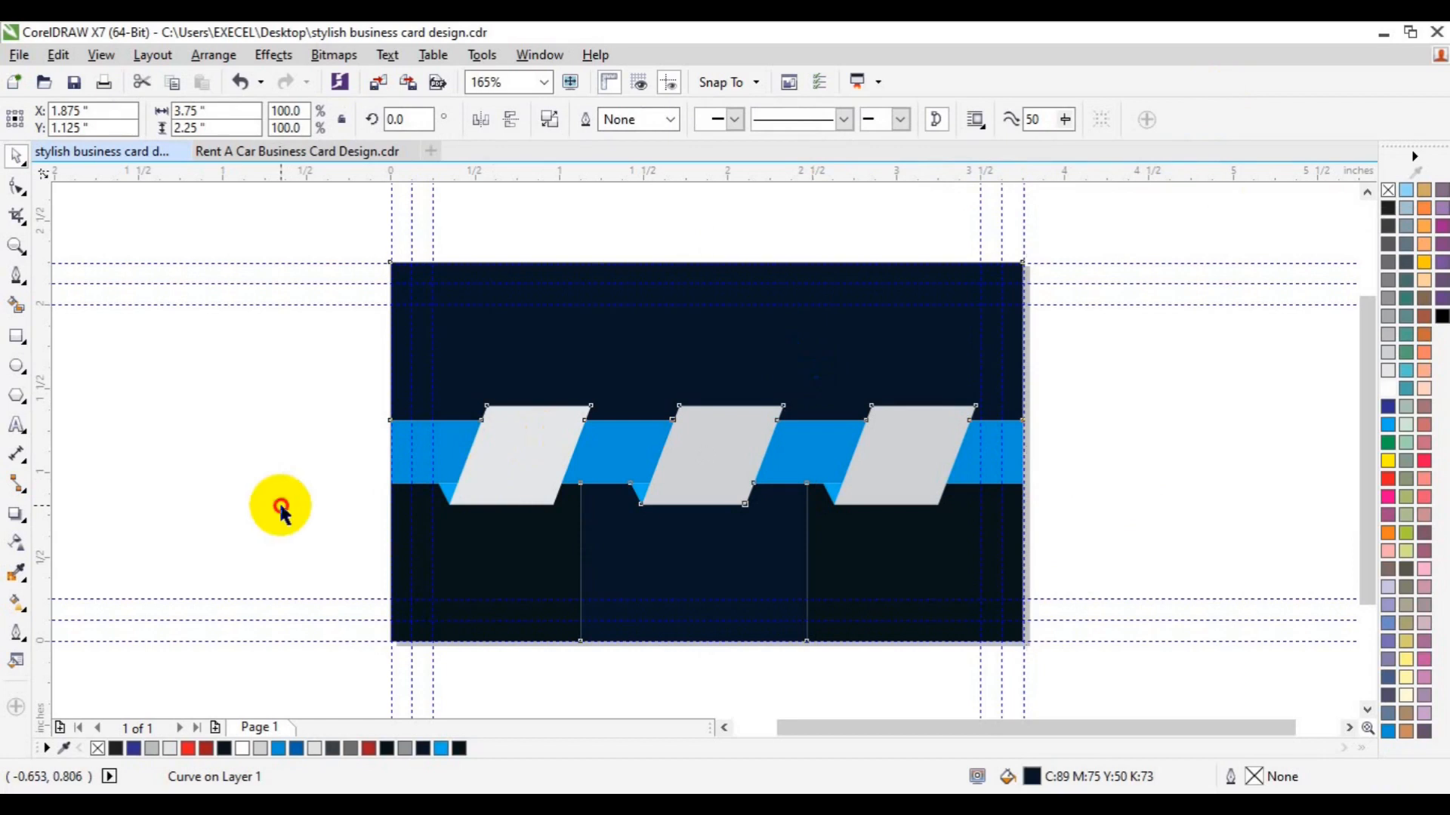
Step: Switch to the Rent A Car Business Card Design document and ungroup the house icon from its red tile
left_click(242, 155)
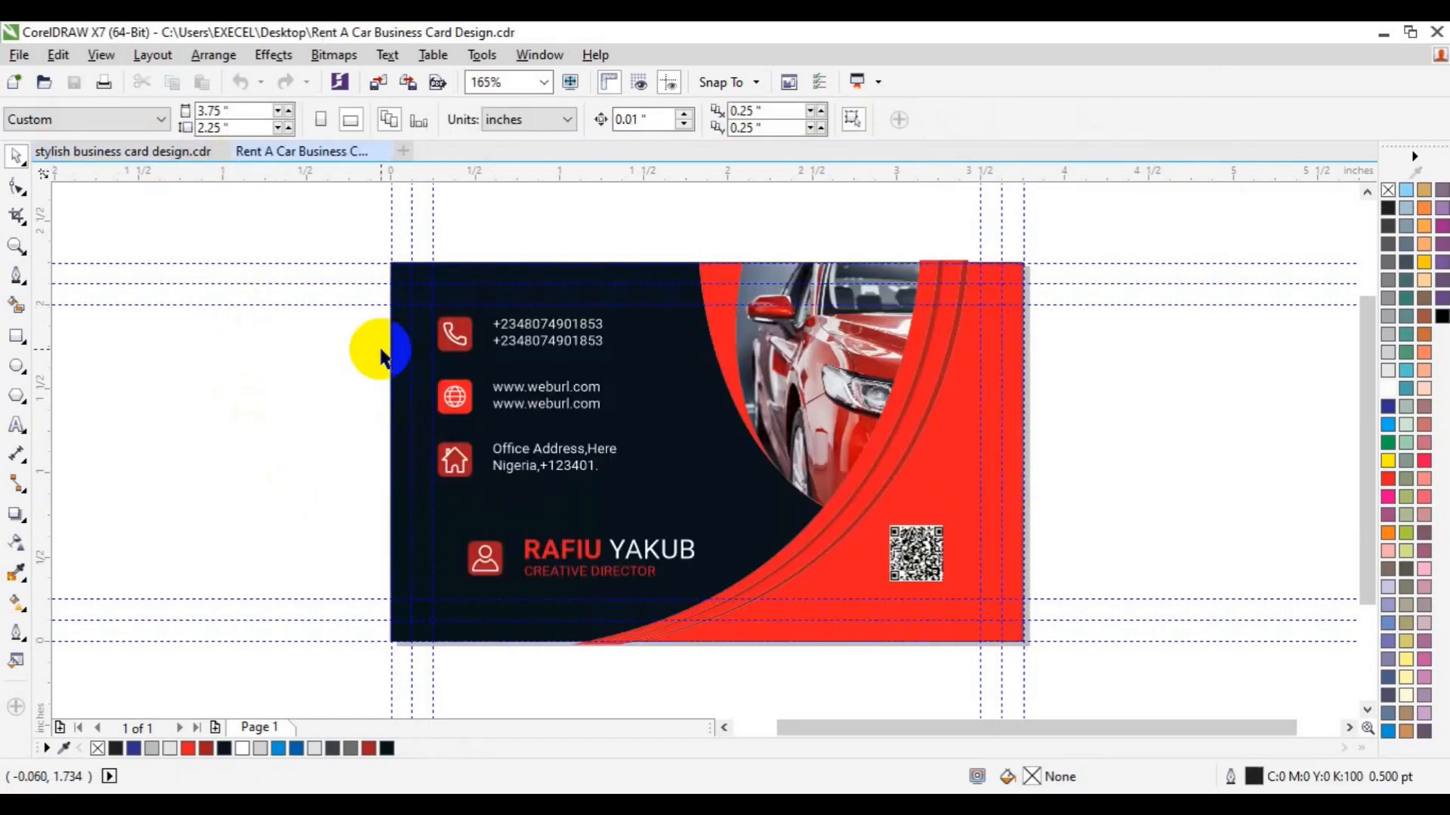
left_click(455, 404)
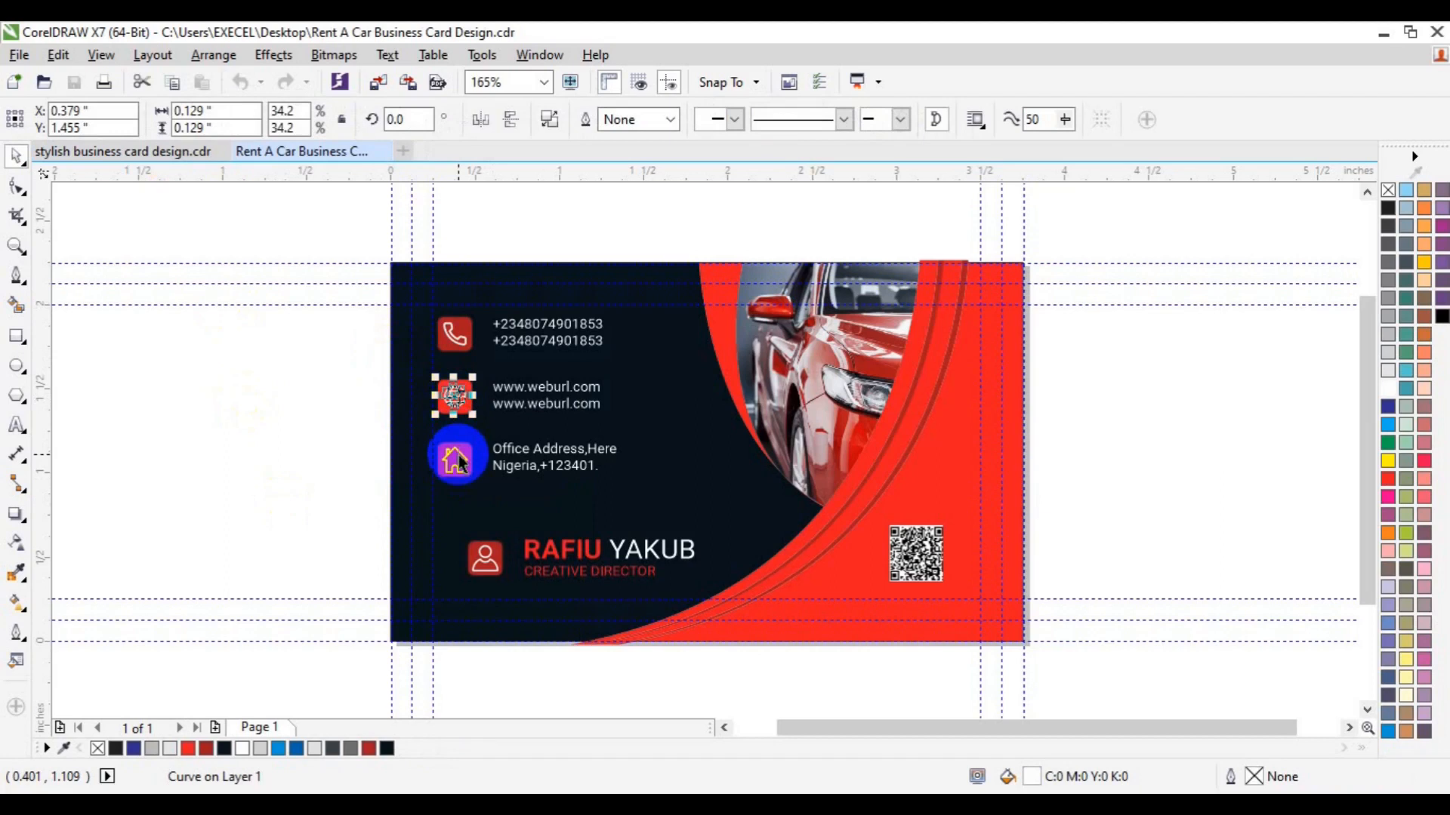
left_click_drag(459, 460, 416, 458)
key("ctrl+z")
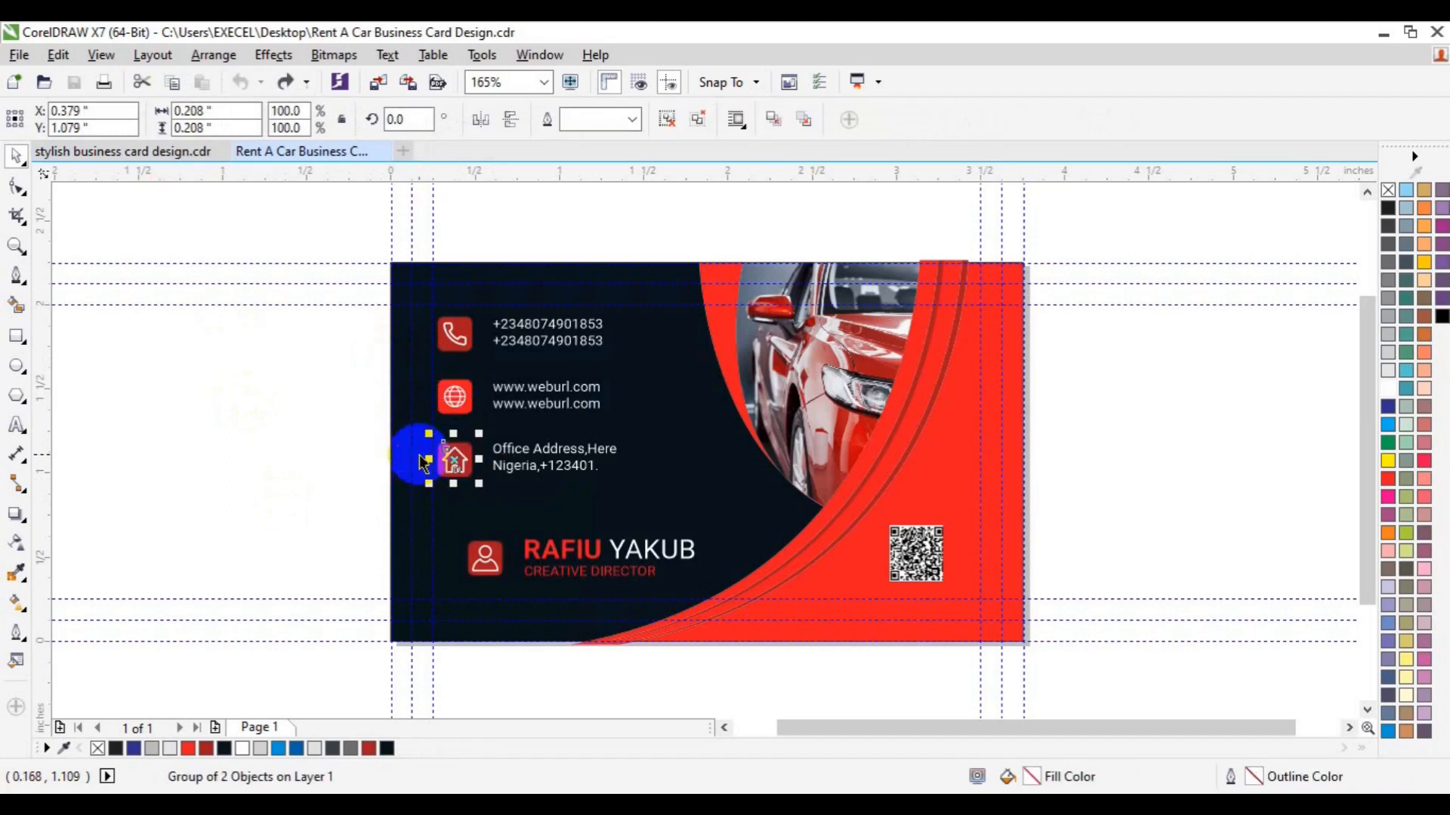
left_click(670, 122)
left_click(297, 424)
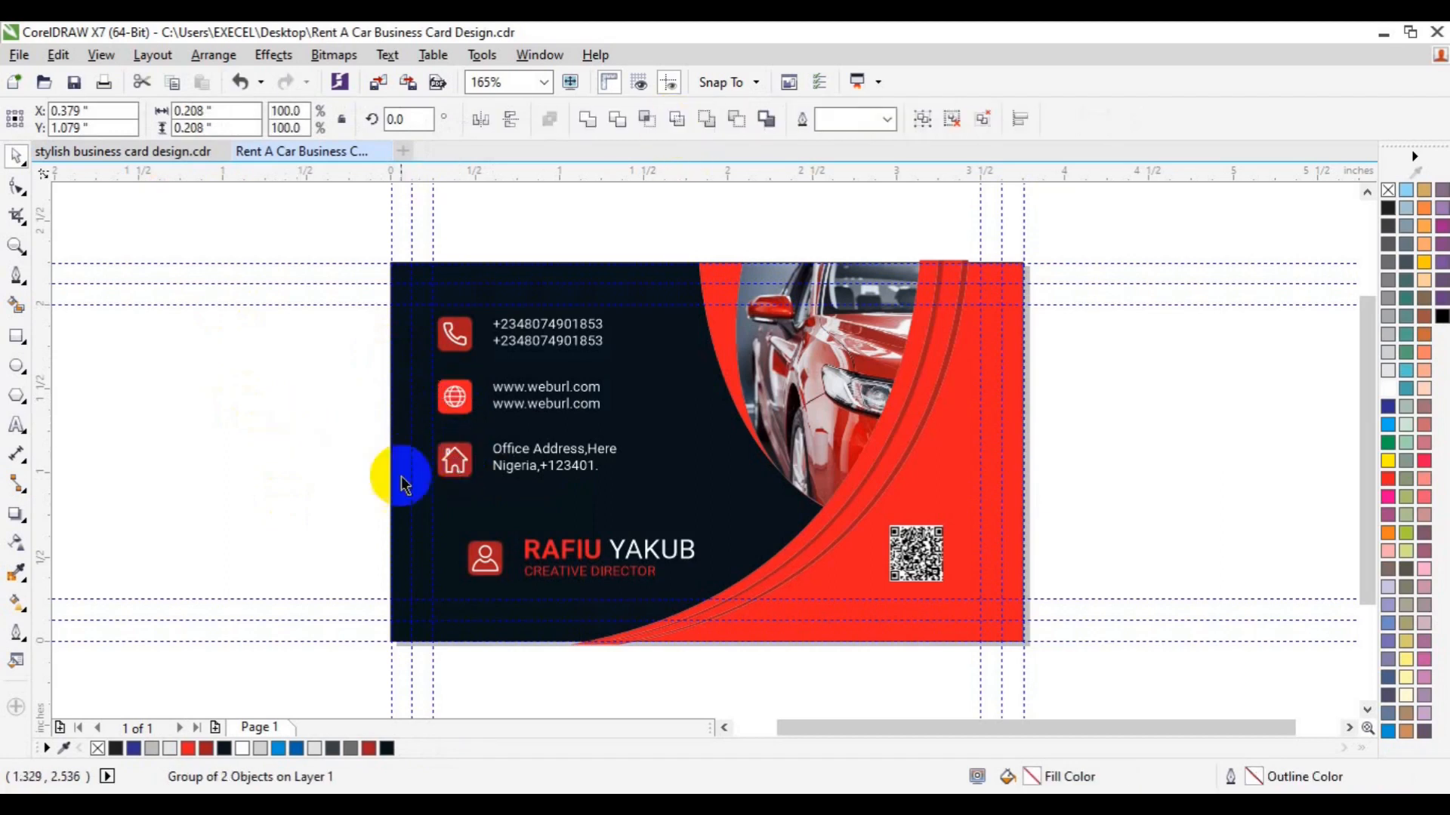
Step: Ungroup the phone icon so its white symbol is separate from the red tile
left_click(450, 483)
left_click_drag(450, 484, 453, 394)
left_click(453, 334)
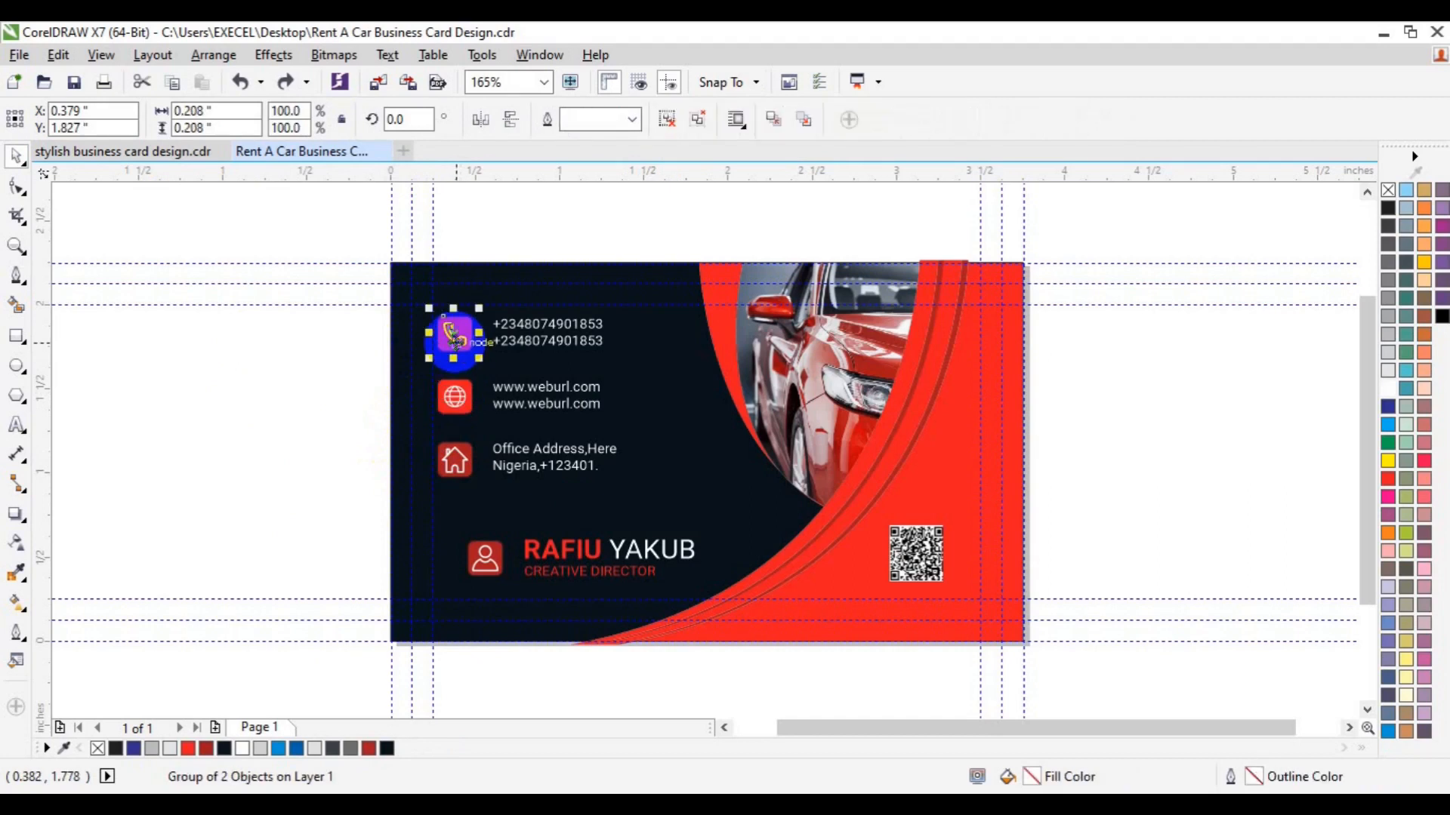
left_click(666, 118)
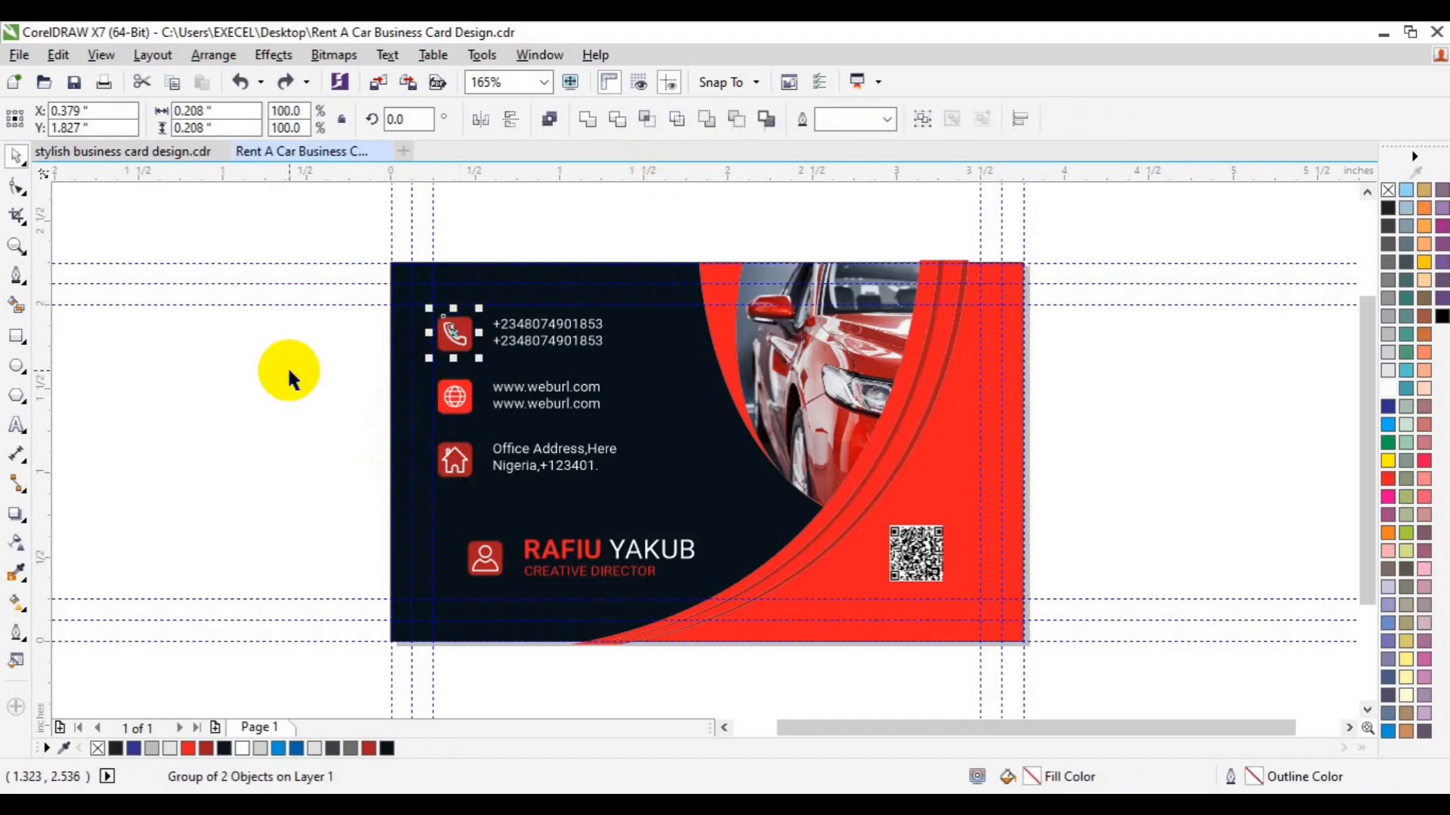
left_click(288, 370)
Step: Group the white phone, globe and house symbols without their red tiles and copy the group
left_click(465, 341)
left_click_drag(459, 403, 460, 414)
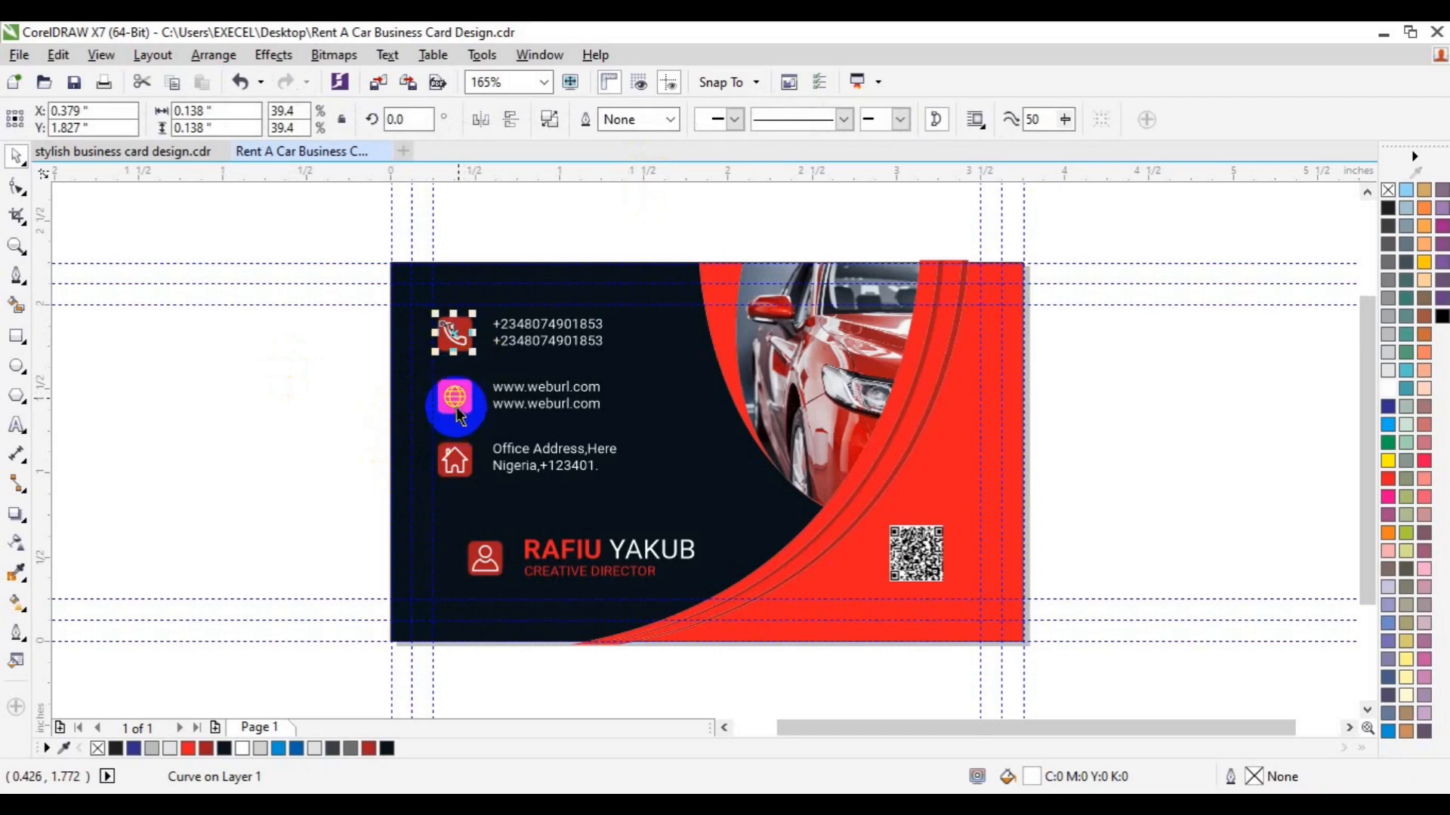
key("F9")
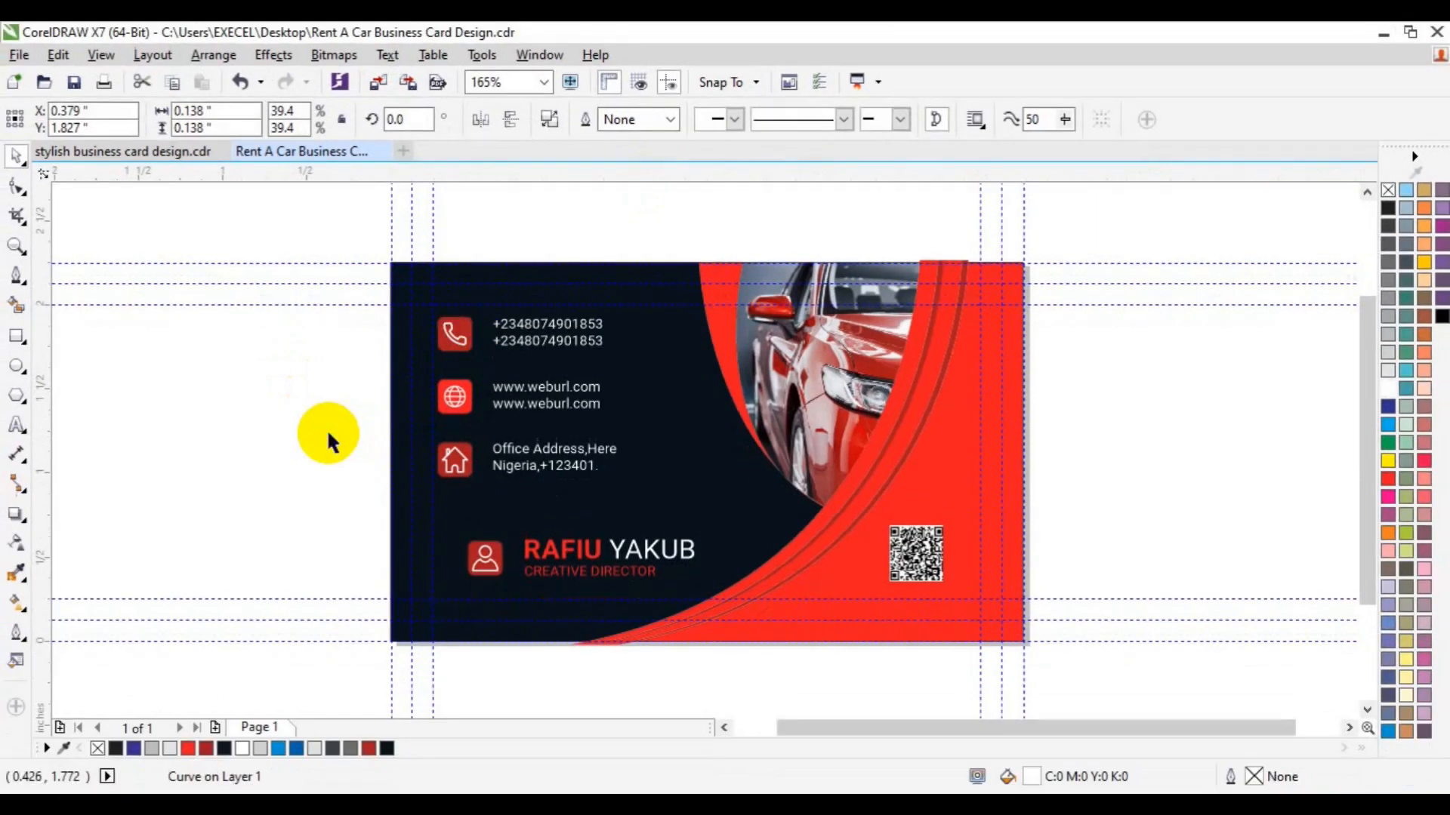
left_click(328, 431)
left_click(462, 353)
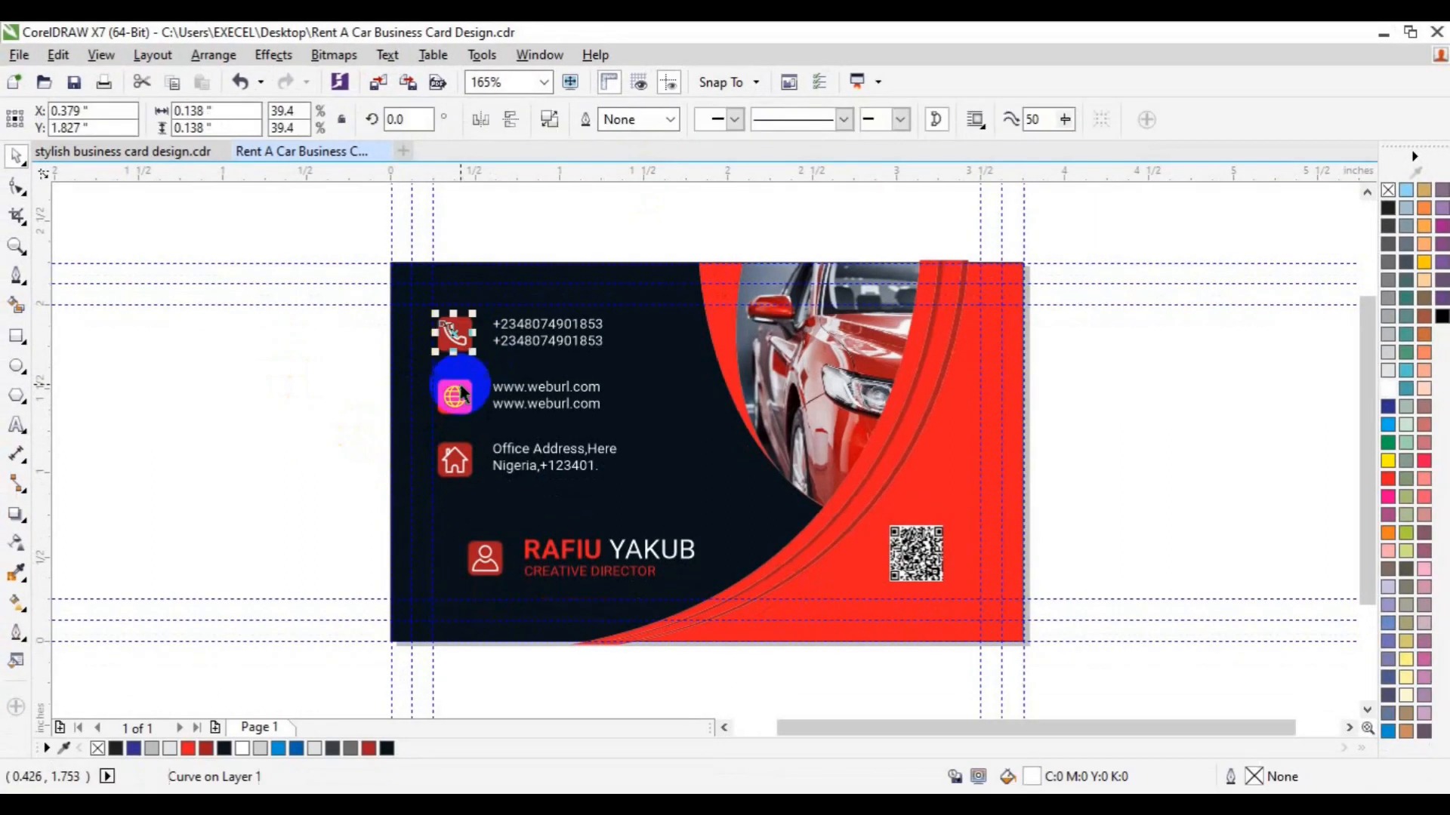
left_click(456, 397, "shift")
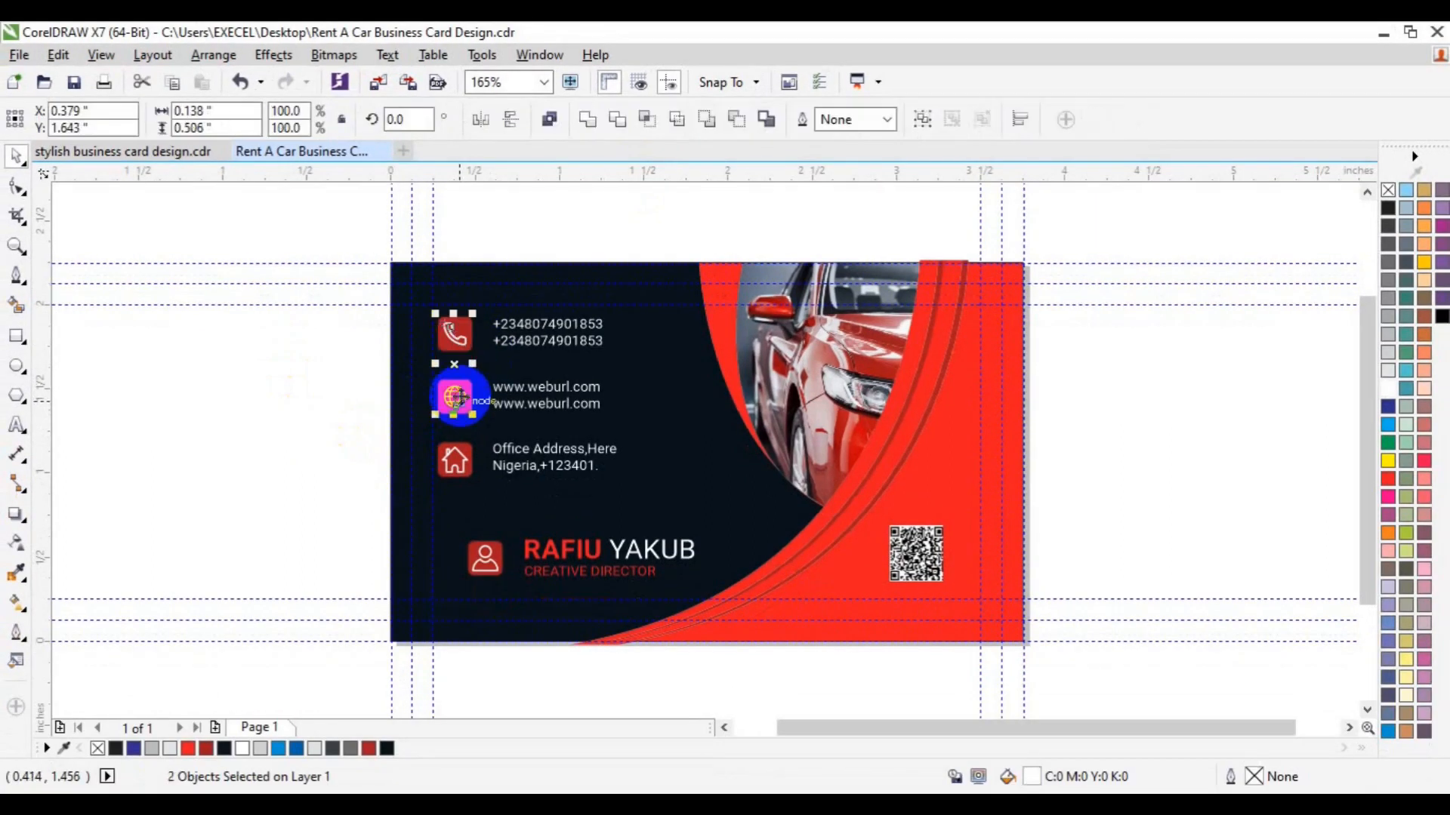
left_click(463, 468, "shift")
key("ctrl+g")
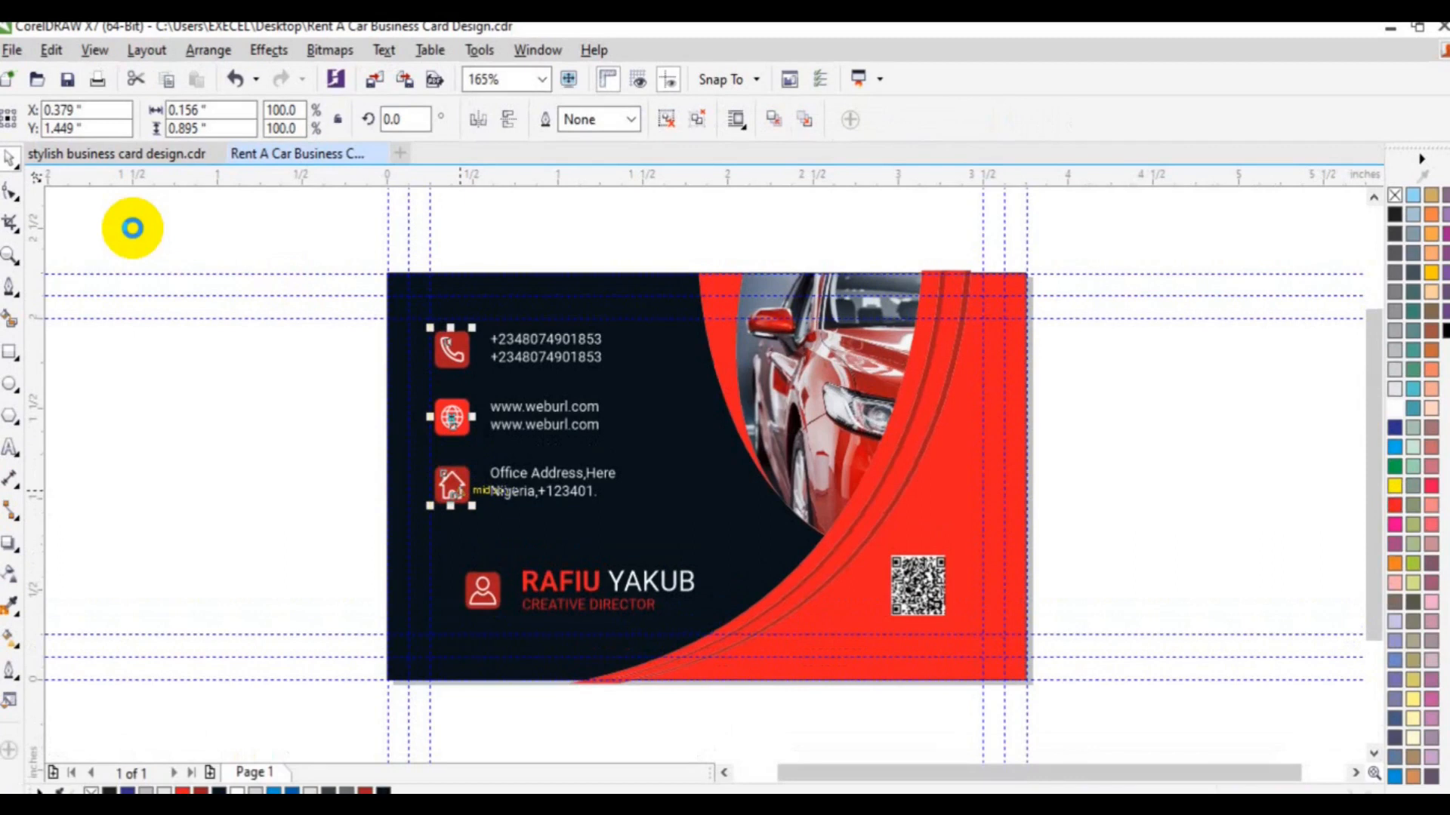
Step: Paste the symbol group into the stylish business card design document, move it between the first two slanted frames and ungroup it
left_click(177, 153)
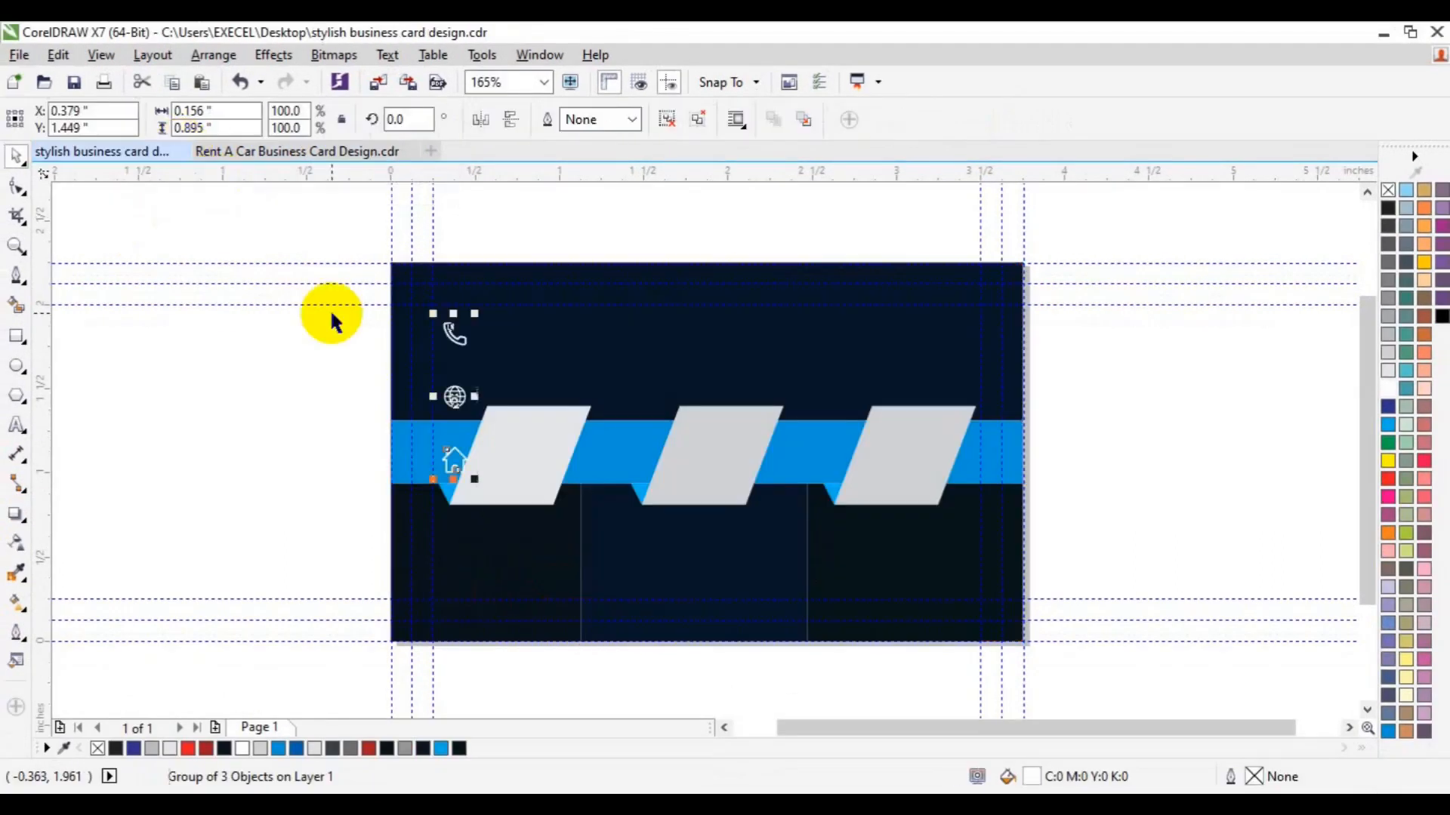
left_click(455, 396)
left_click_drag(456, 396, 590, 379)
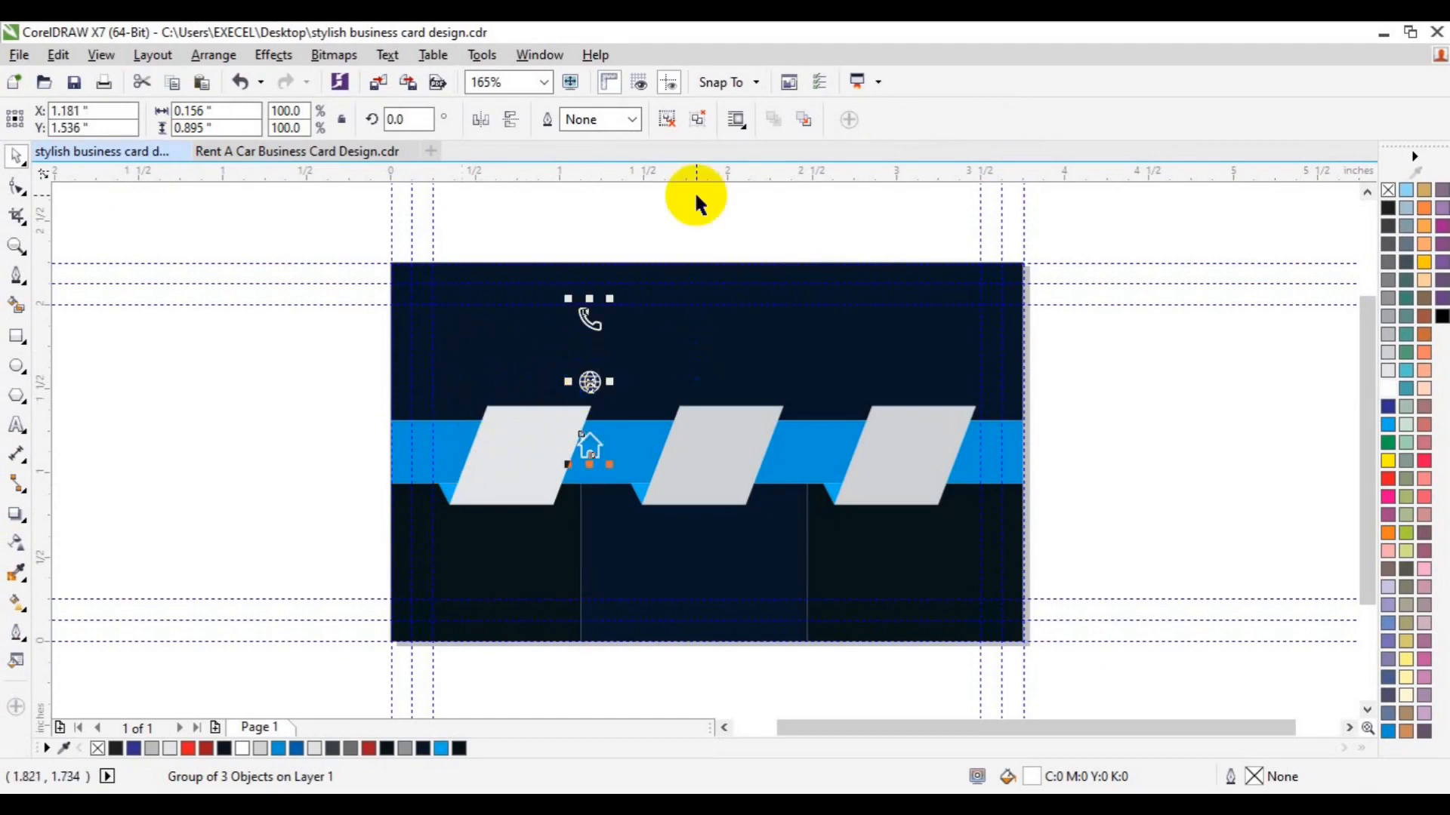
left_click(666, 120)
left_click(229, 415)
Step: Move the house icon onto the third slanted frame, colour it cyan and centre it on the frame
left_click_drag(589, 456, 896, 451)
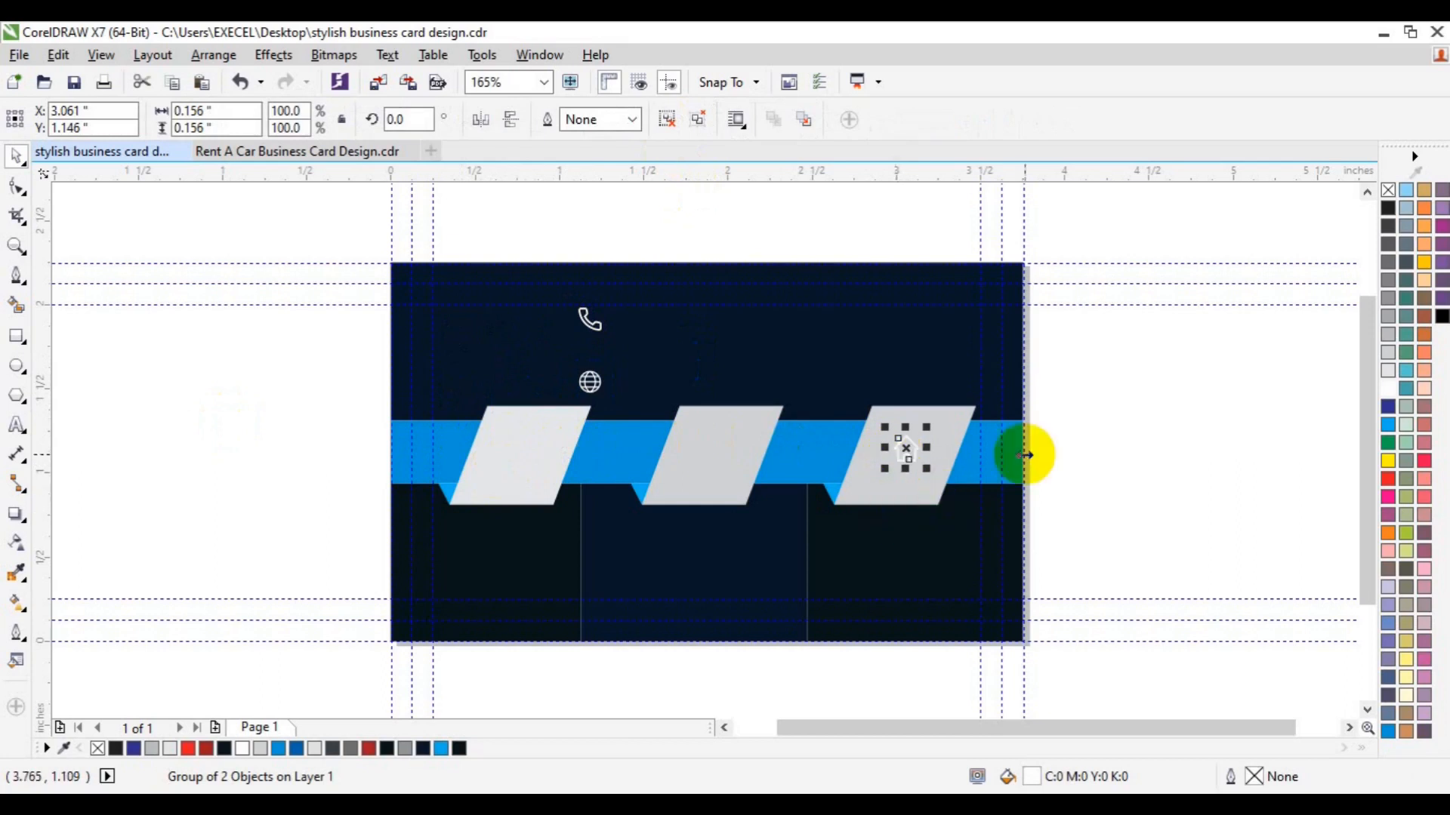
left_click(446, 750)
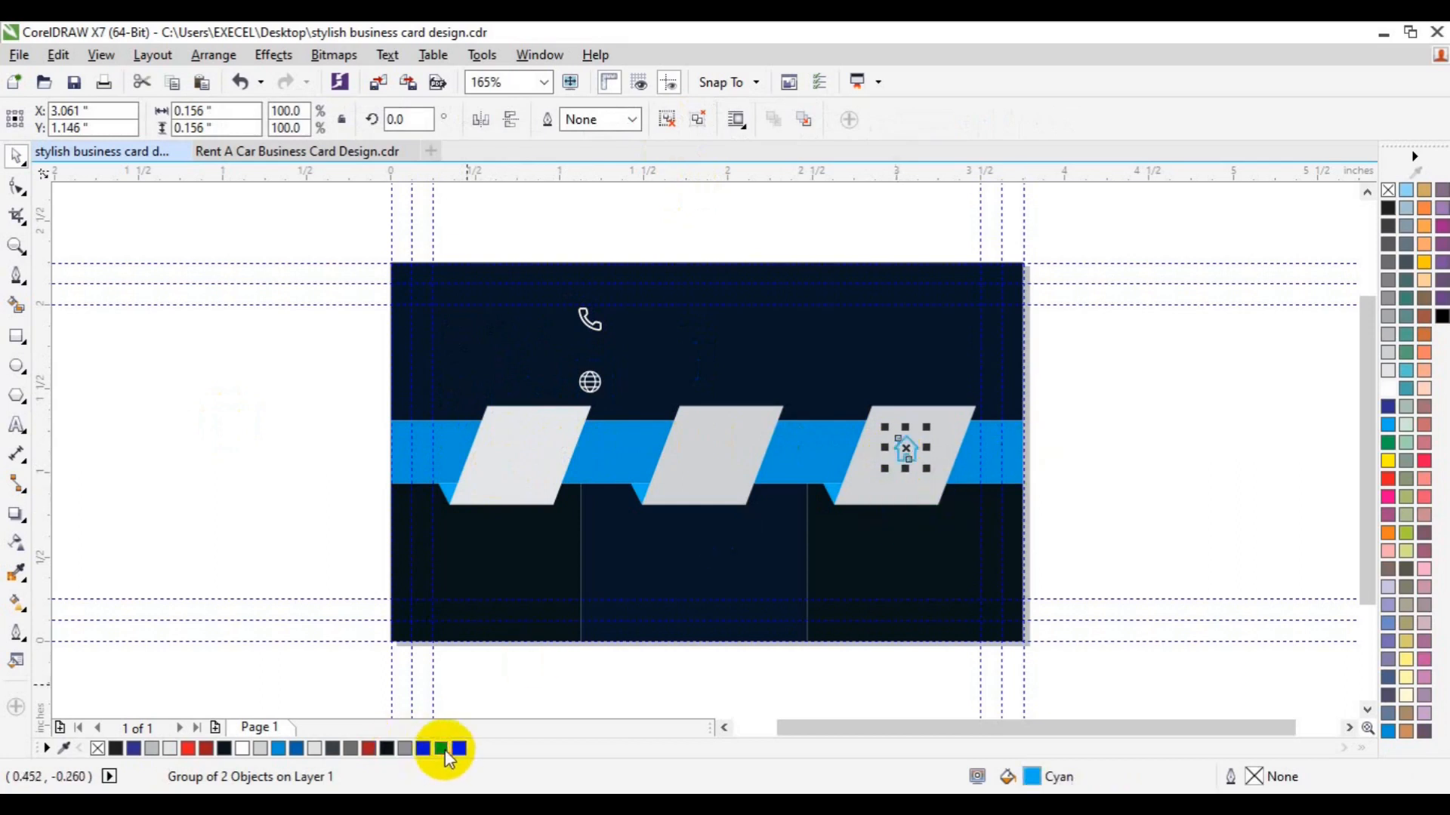
left_click(861, 502, "shift")
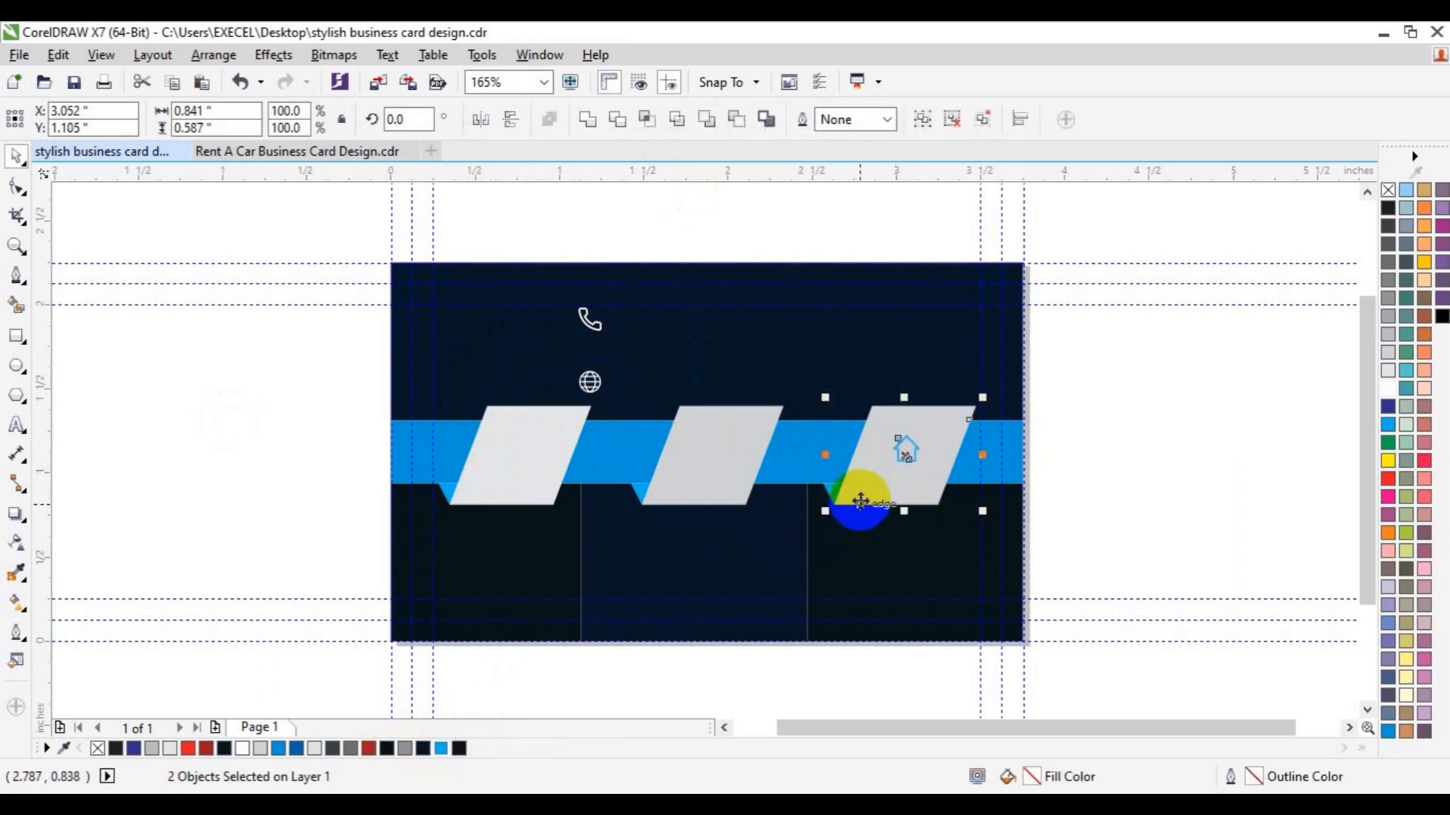
left_click(1104, 429)
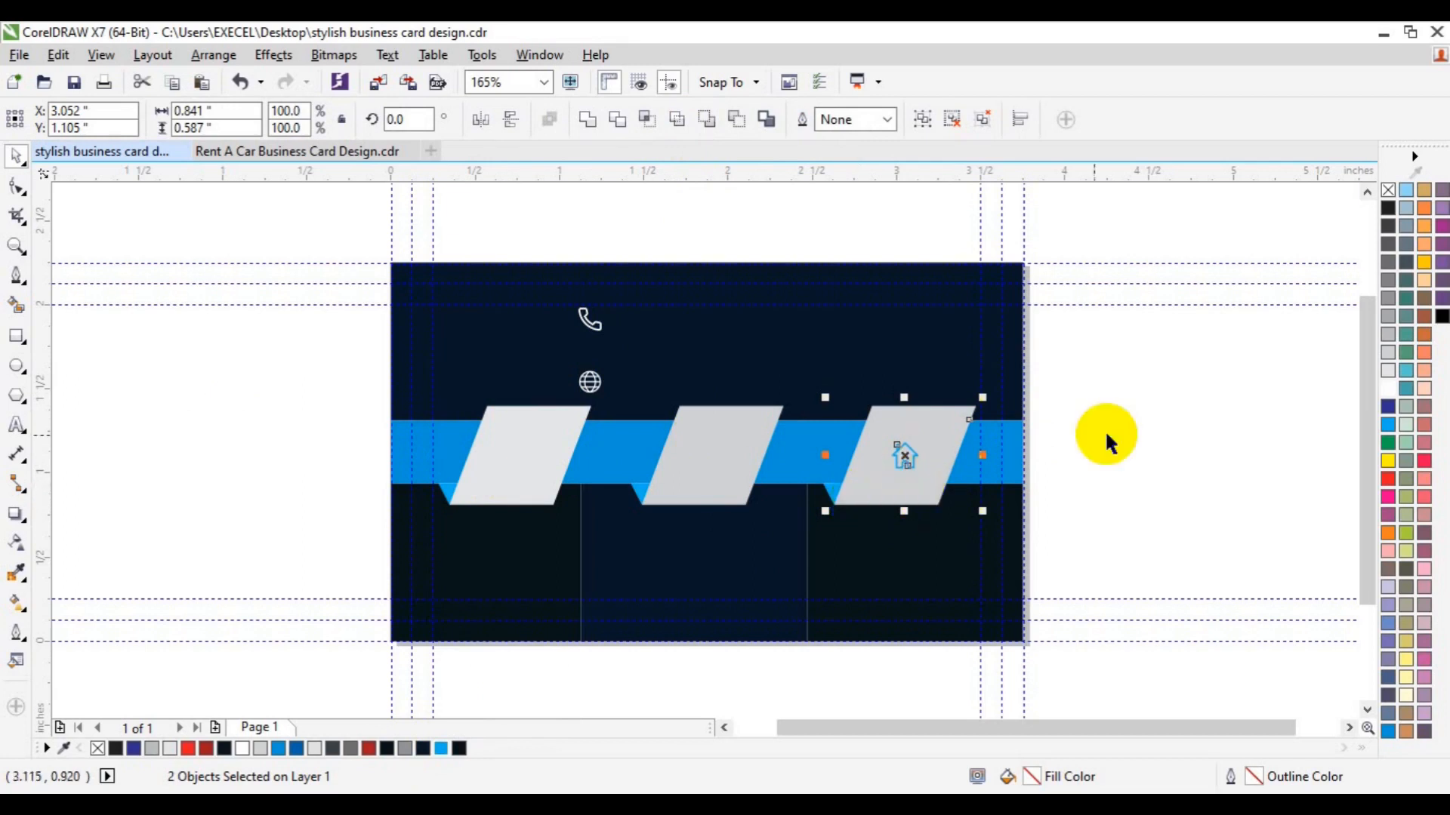
Step: Move the globe icon onto the middle slanted frame, colour it cyan and centre it on the frame
left_click(589, 381)
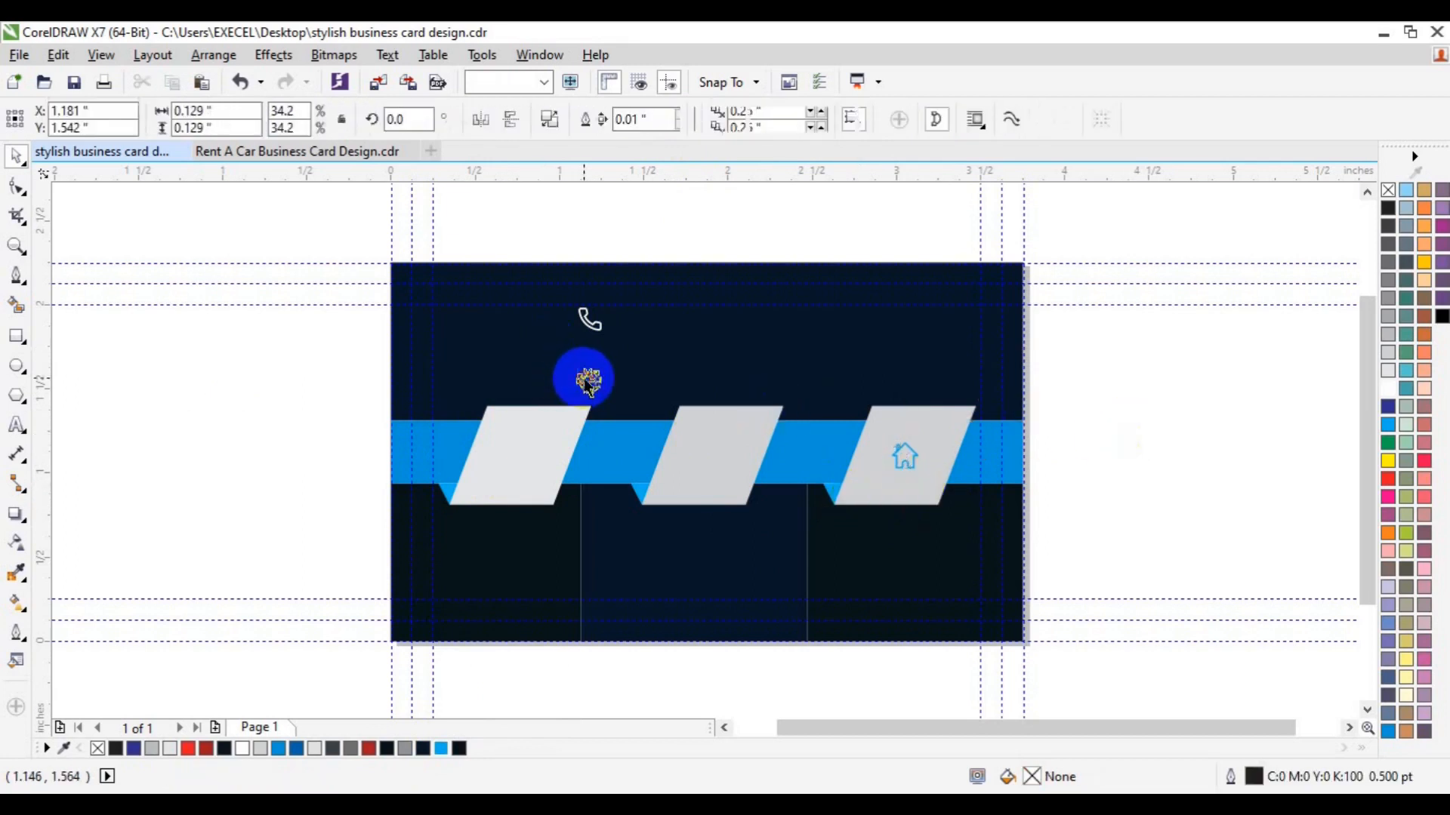
left_click_drag(589, 382, 710, 457)
left_click_drag(440, 749, 714, 504)
left_click(712, 496, "shift")
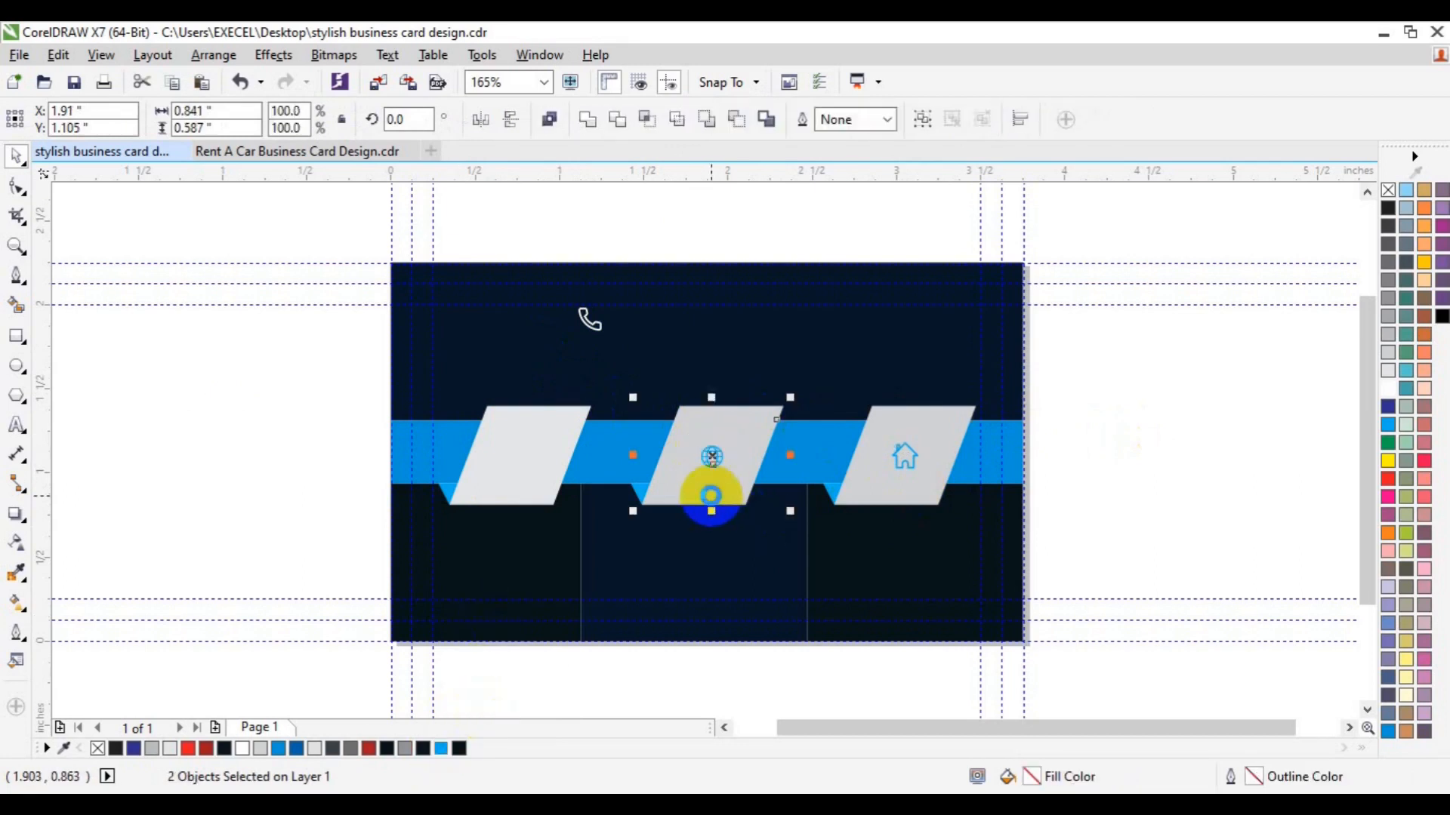
left_click(1106, 385)
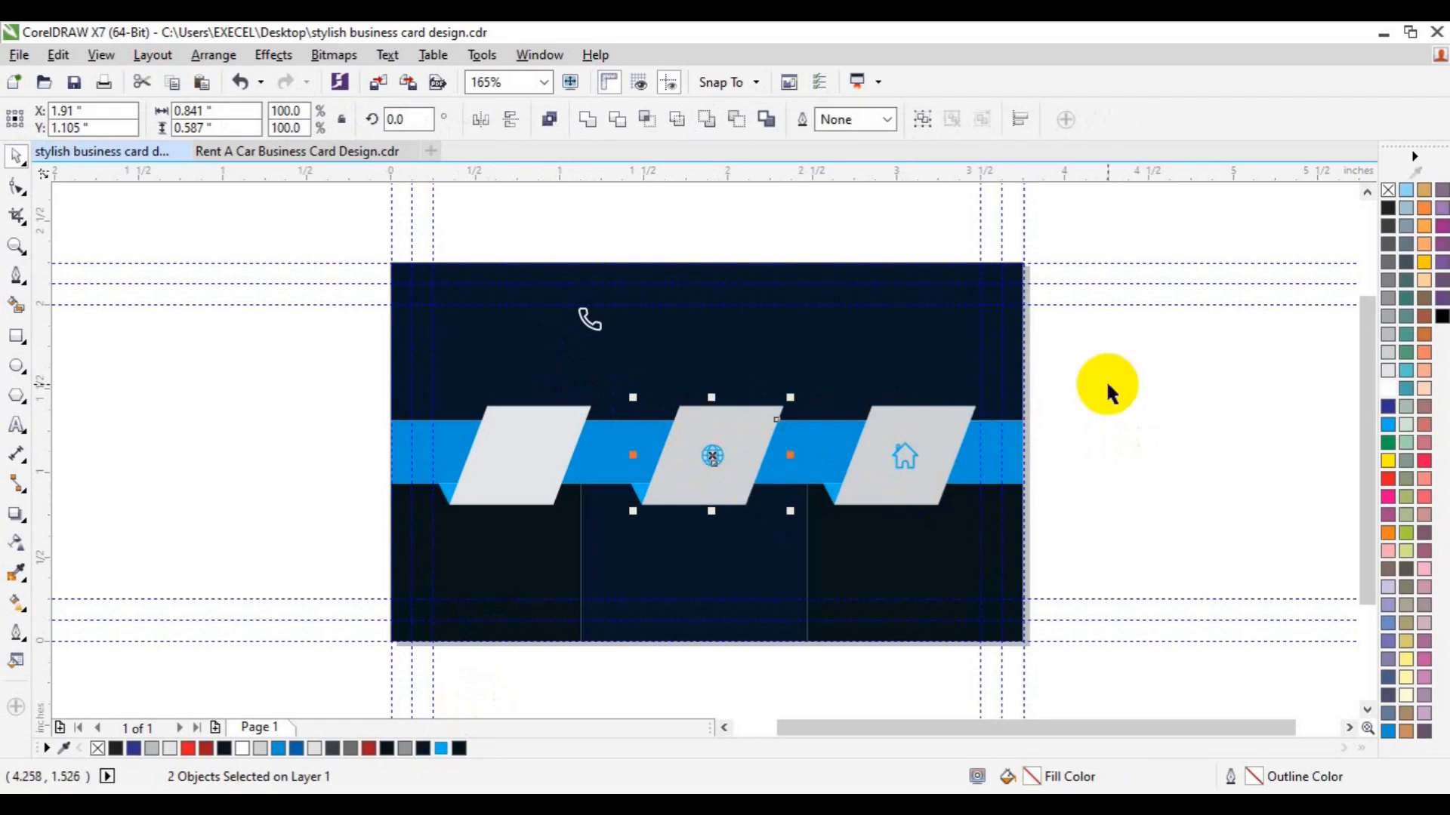
Step: Move the phone icon onto the first slanted frame, colour it cyan and centre it on the frame
left_click_drag(589, 321, 518, 455)
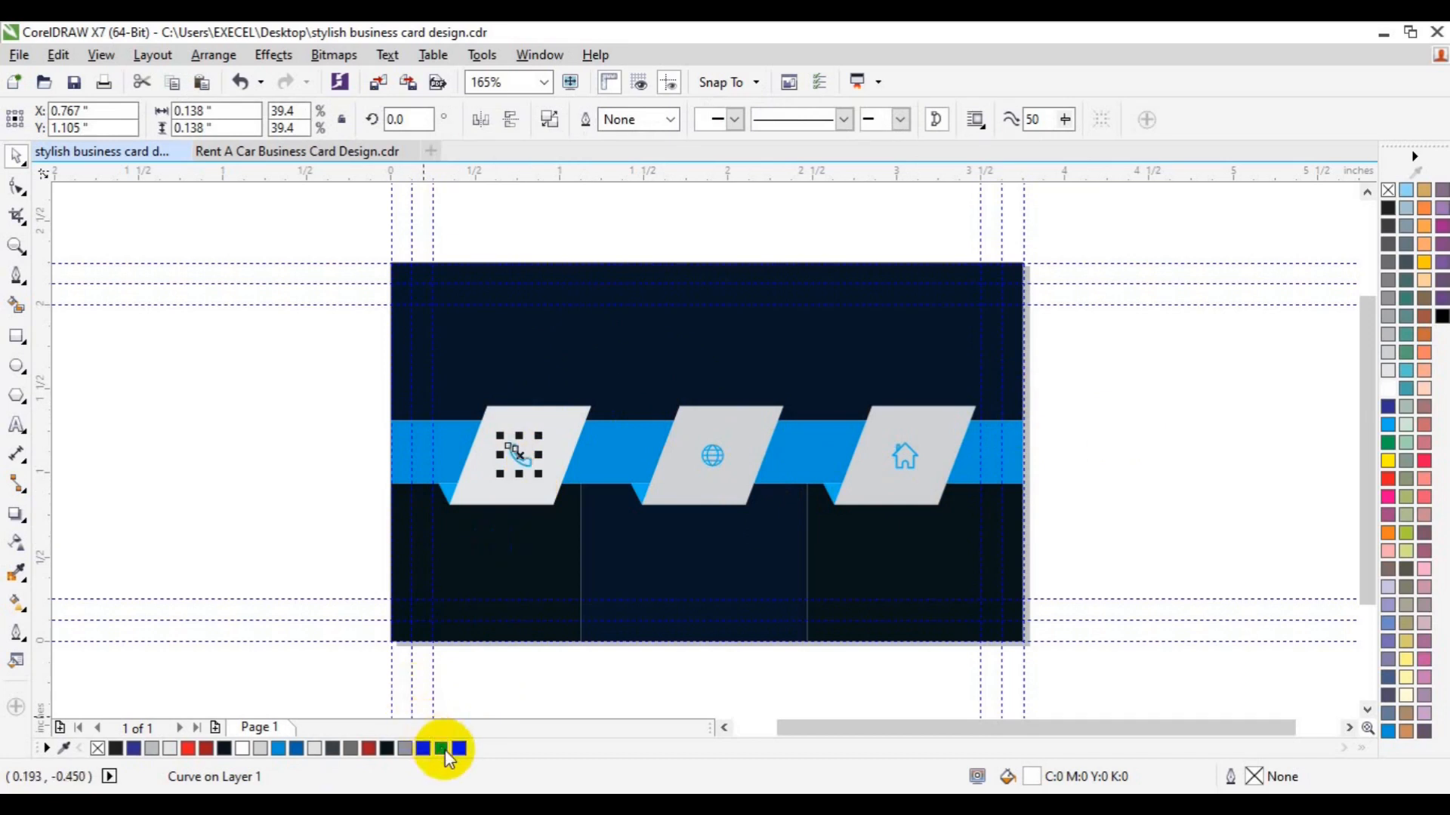
left_click(524, 491, "shift")
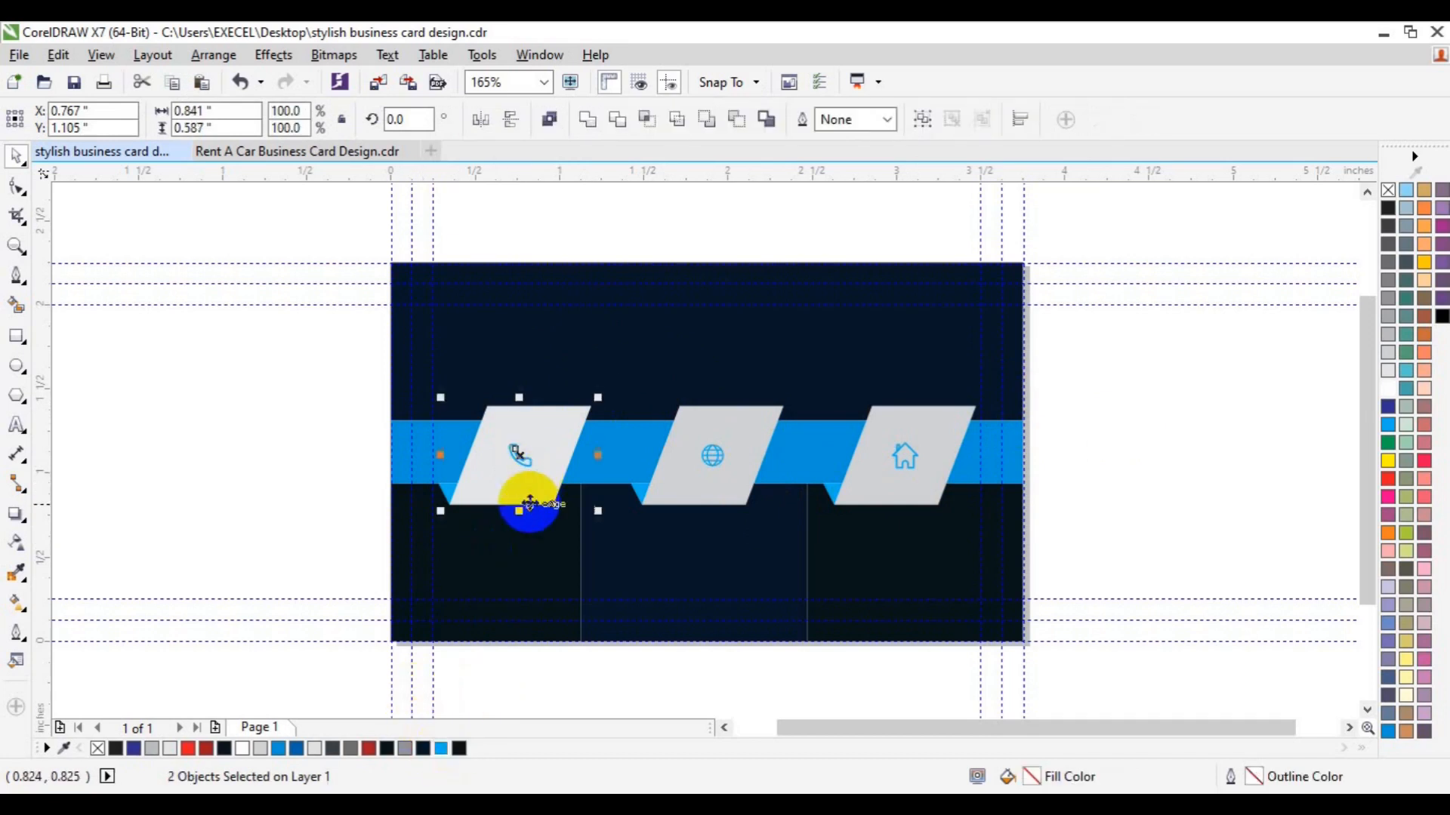
left_click(272, 495)
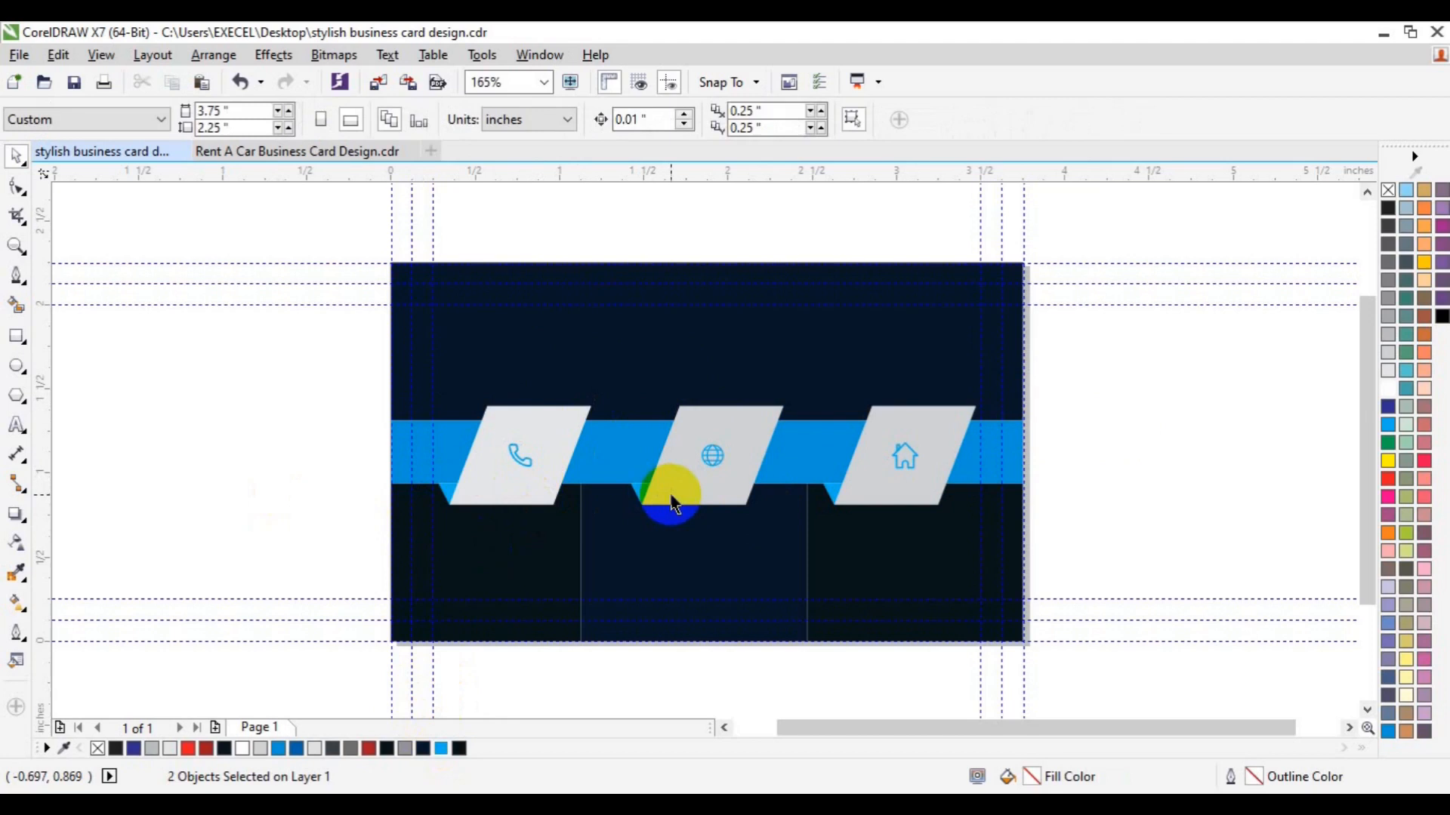
Step: Sample the first slanted frame's light grey fill and apply it to the middle and third frames
left_click(674, 502)
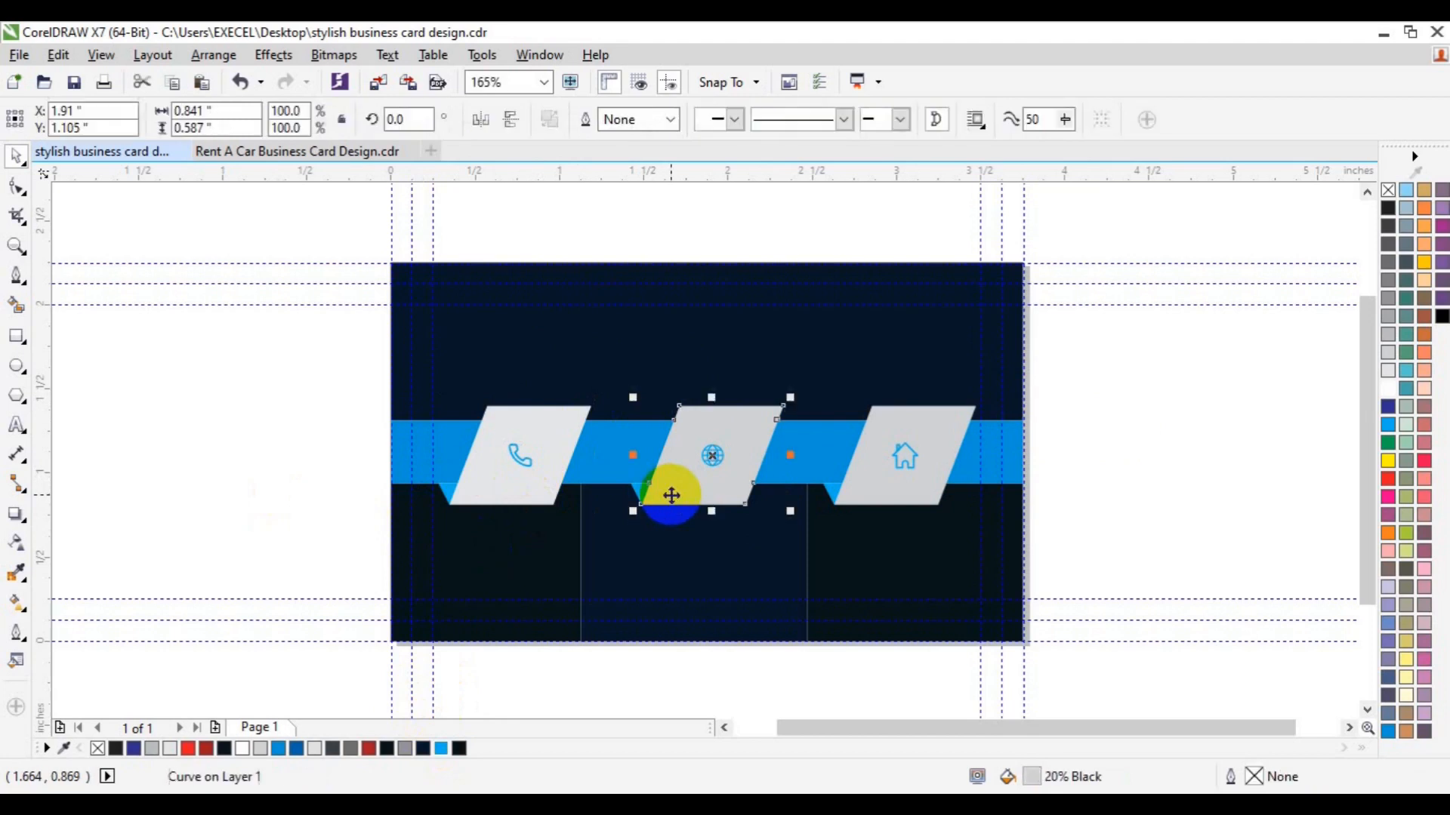
left_click(848, 489, "shift")
left_click(17, 573)
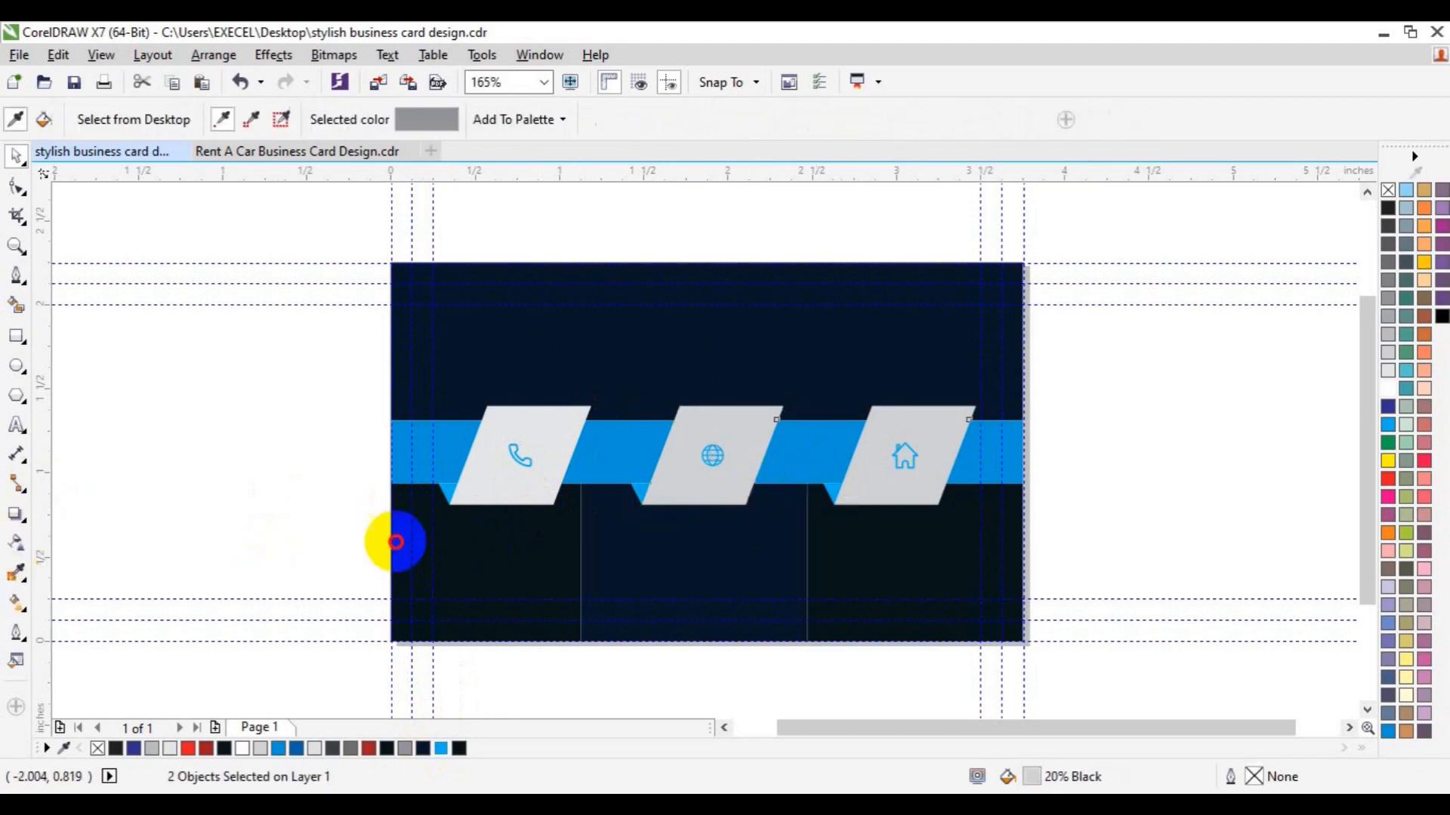
left_click(521, 487)
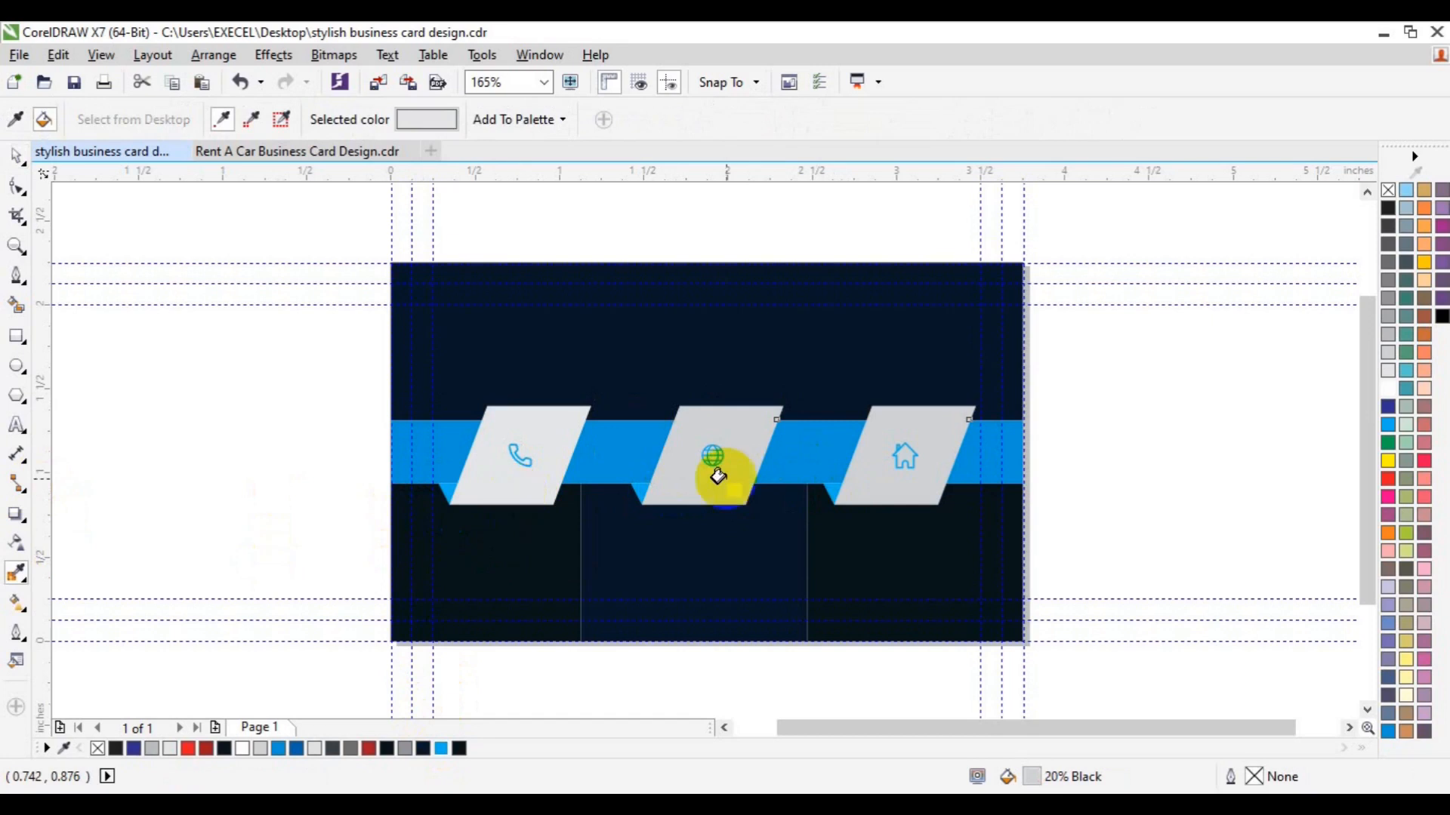
left_click(716, 482)
left_click(853, 482)
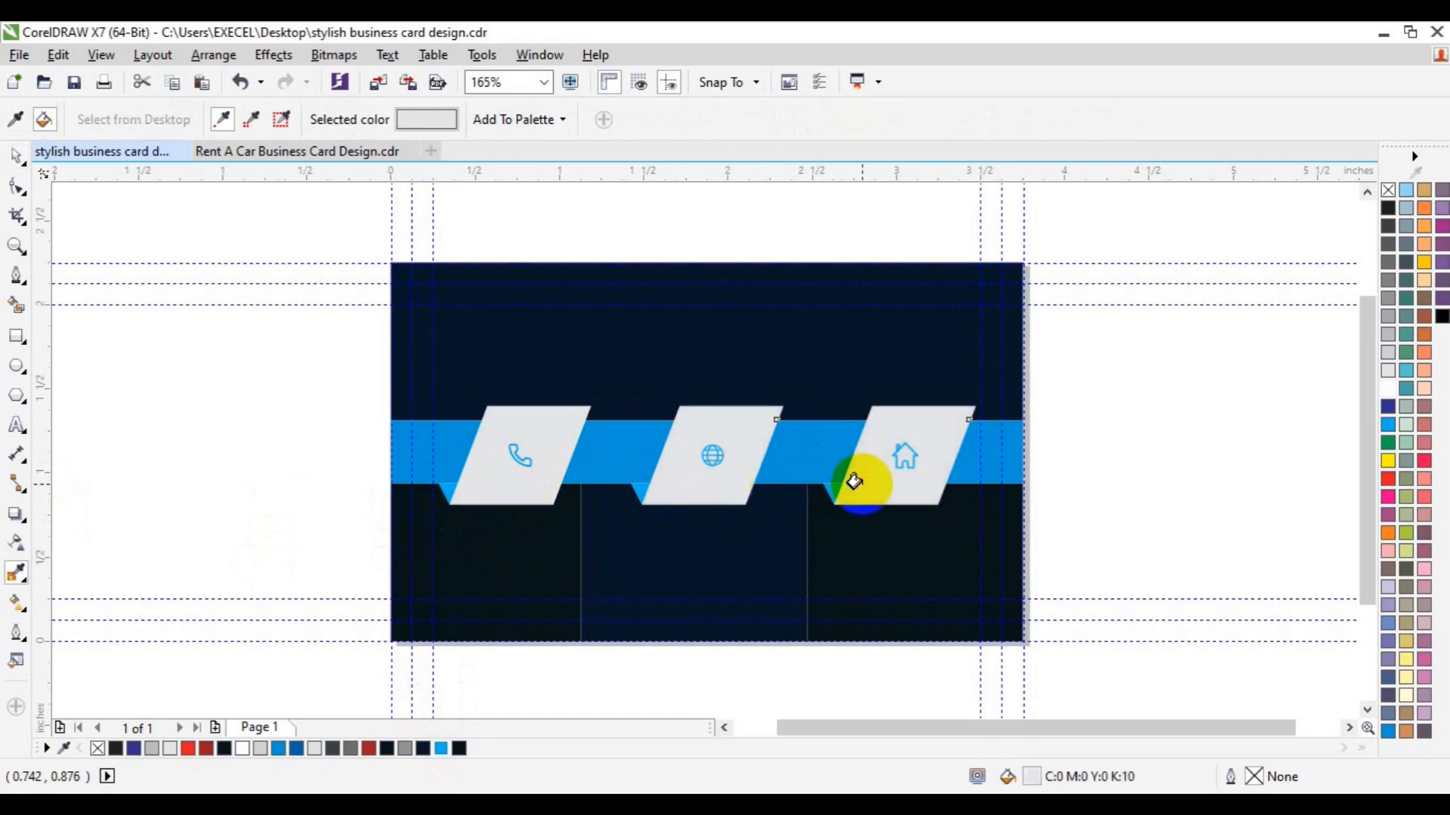
key("space")
left_click(1103, 527)
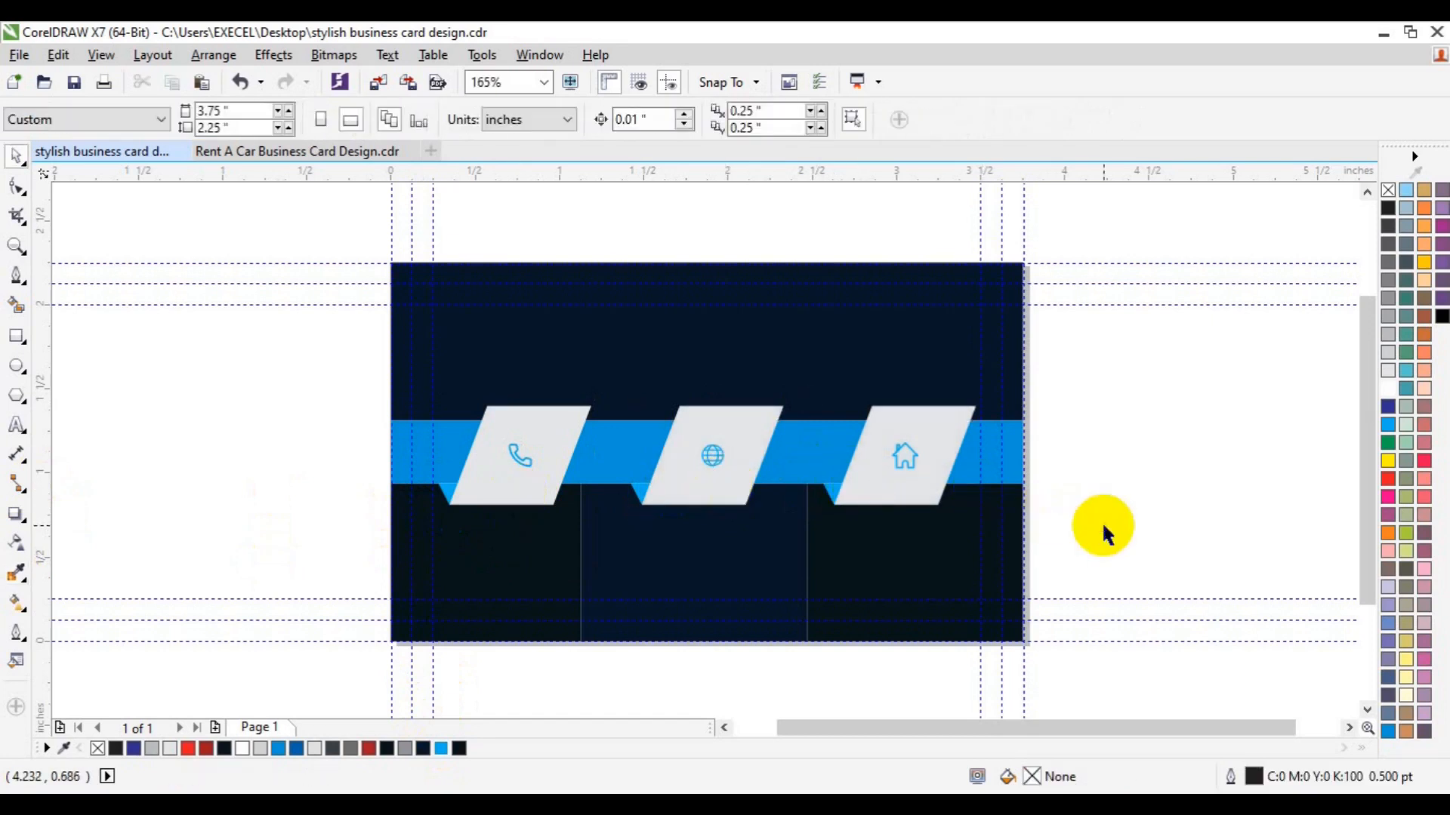
Step: Group each of the three light grey slanted frames with its cyan fold triangle
left_click(453, 494)
left_click(524, 473, "shift")
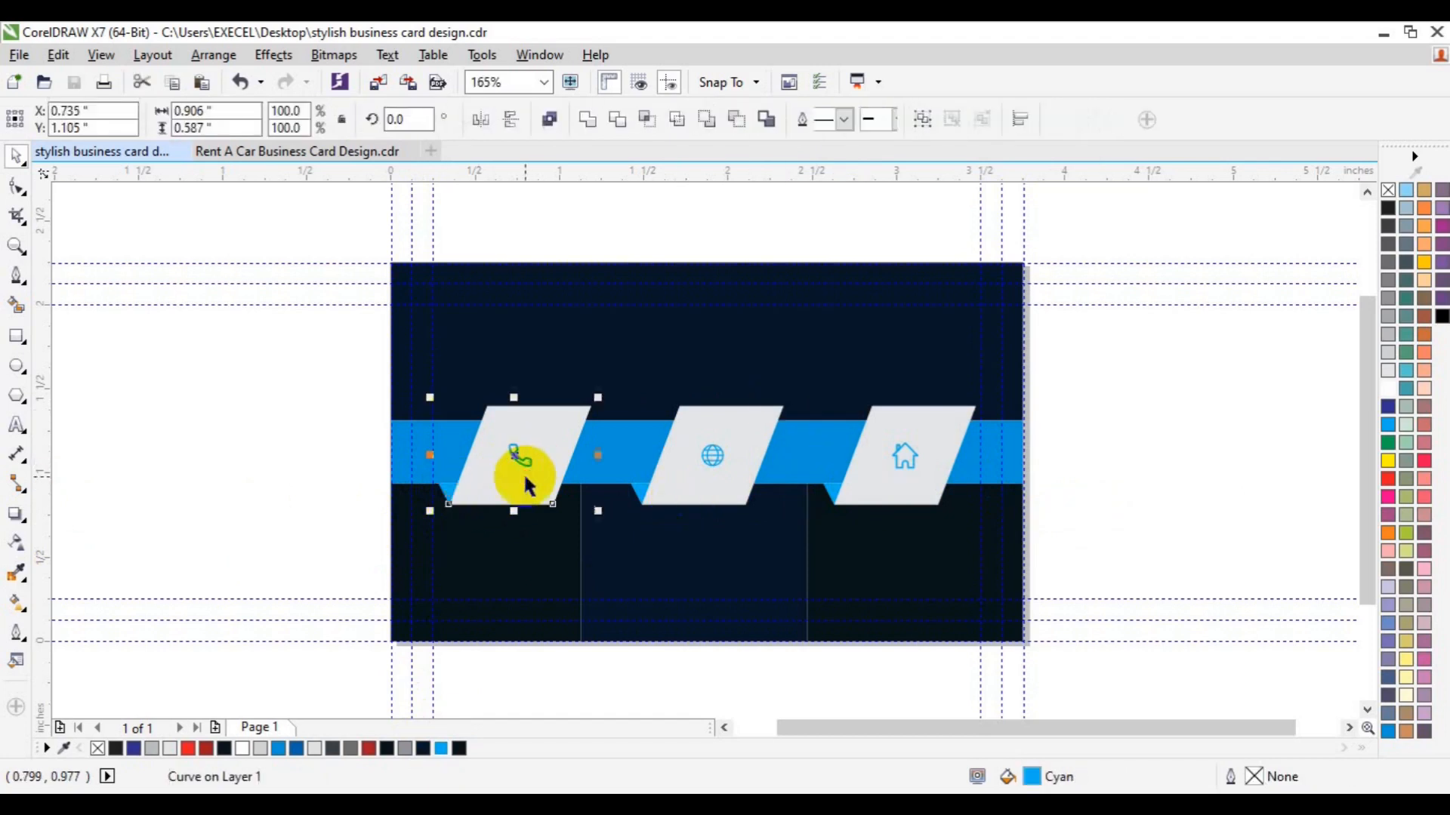
key("ctrl+g")
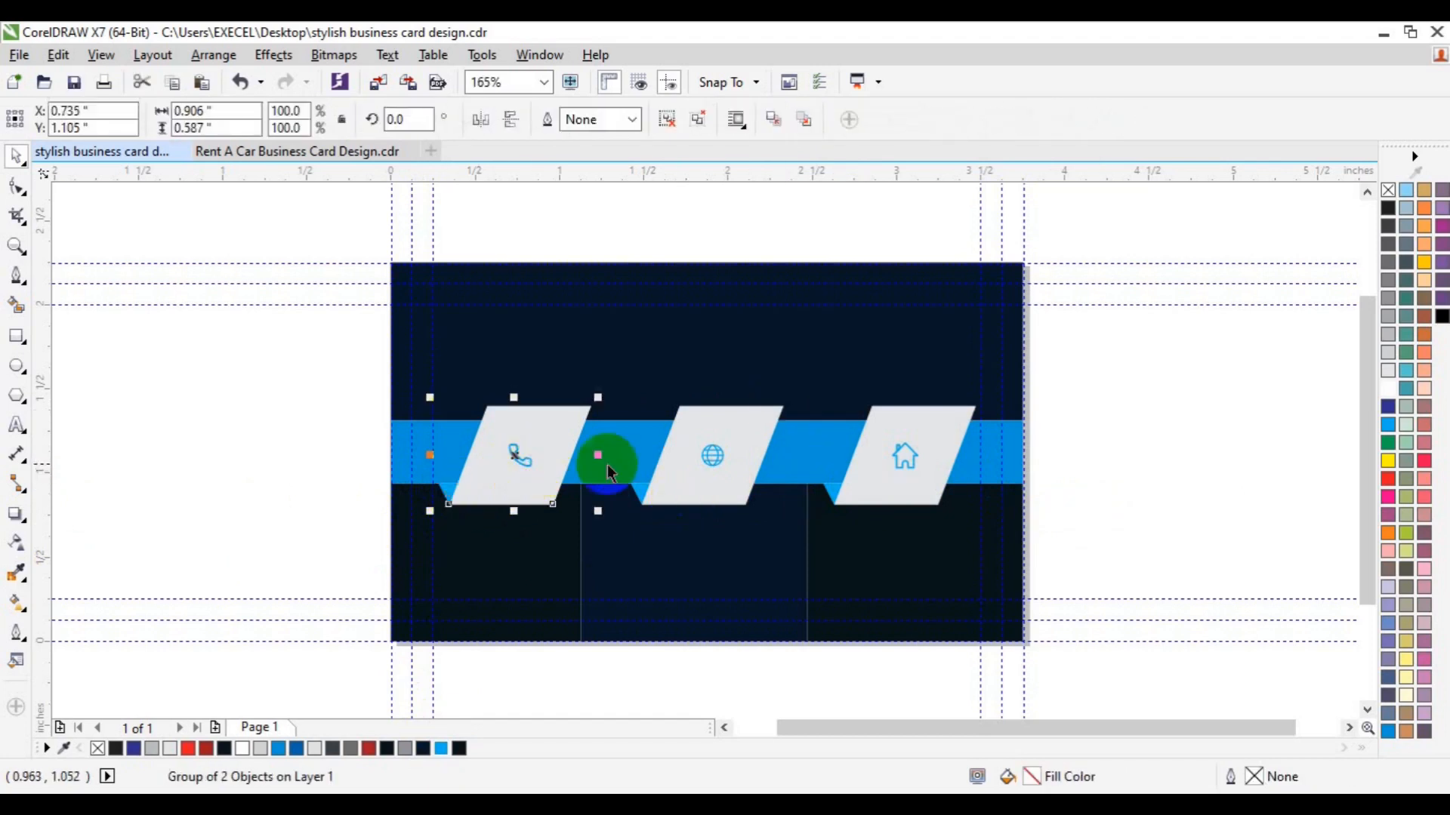
left_click(643, 494)
left_click(690, 490, "shift")
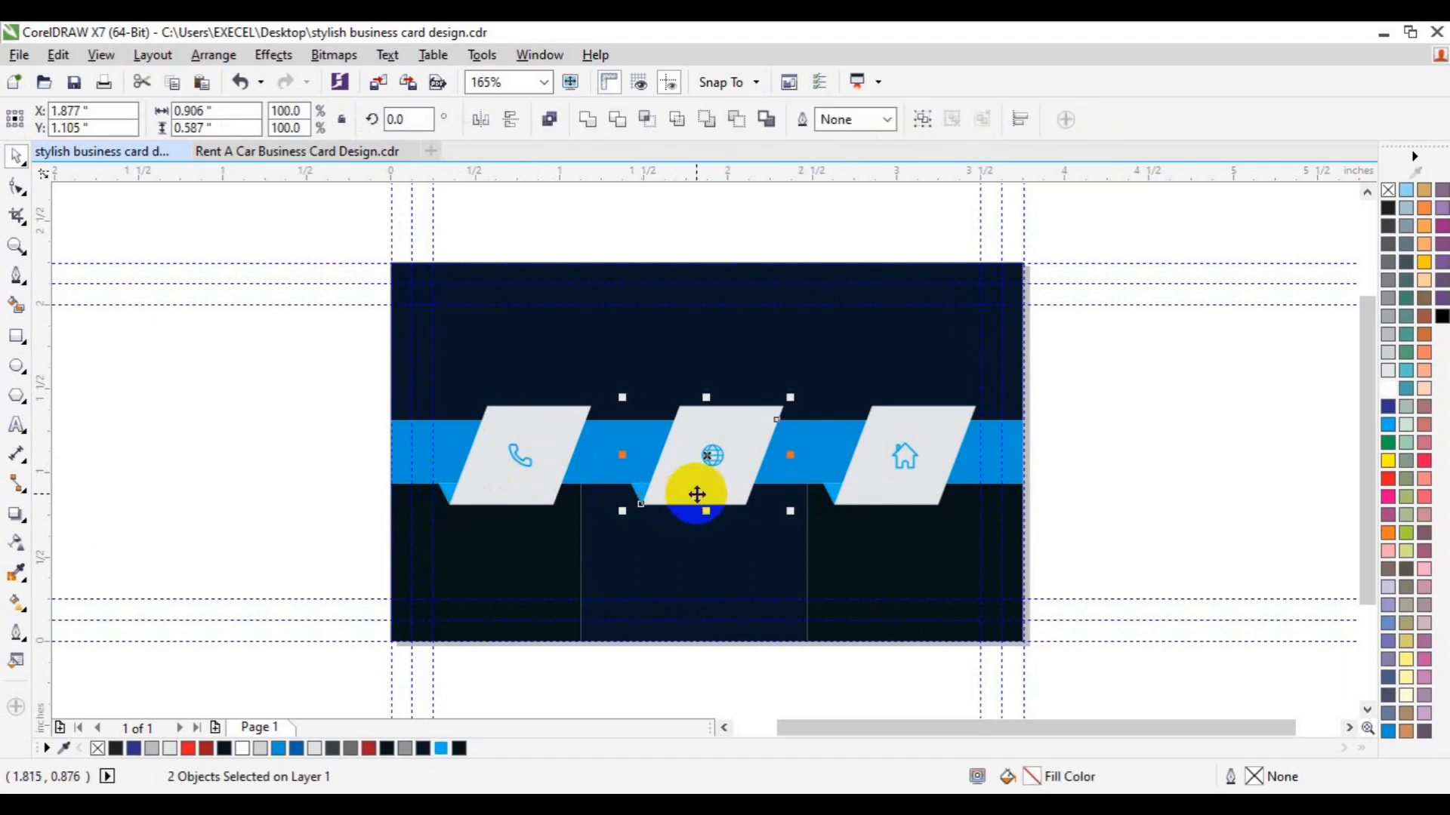
key("ctrl+g")
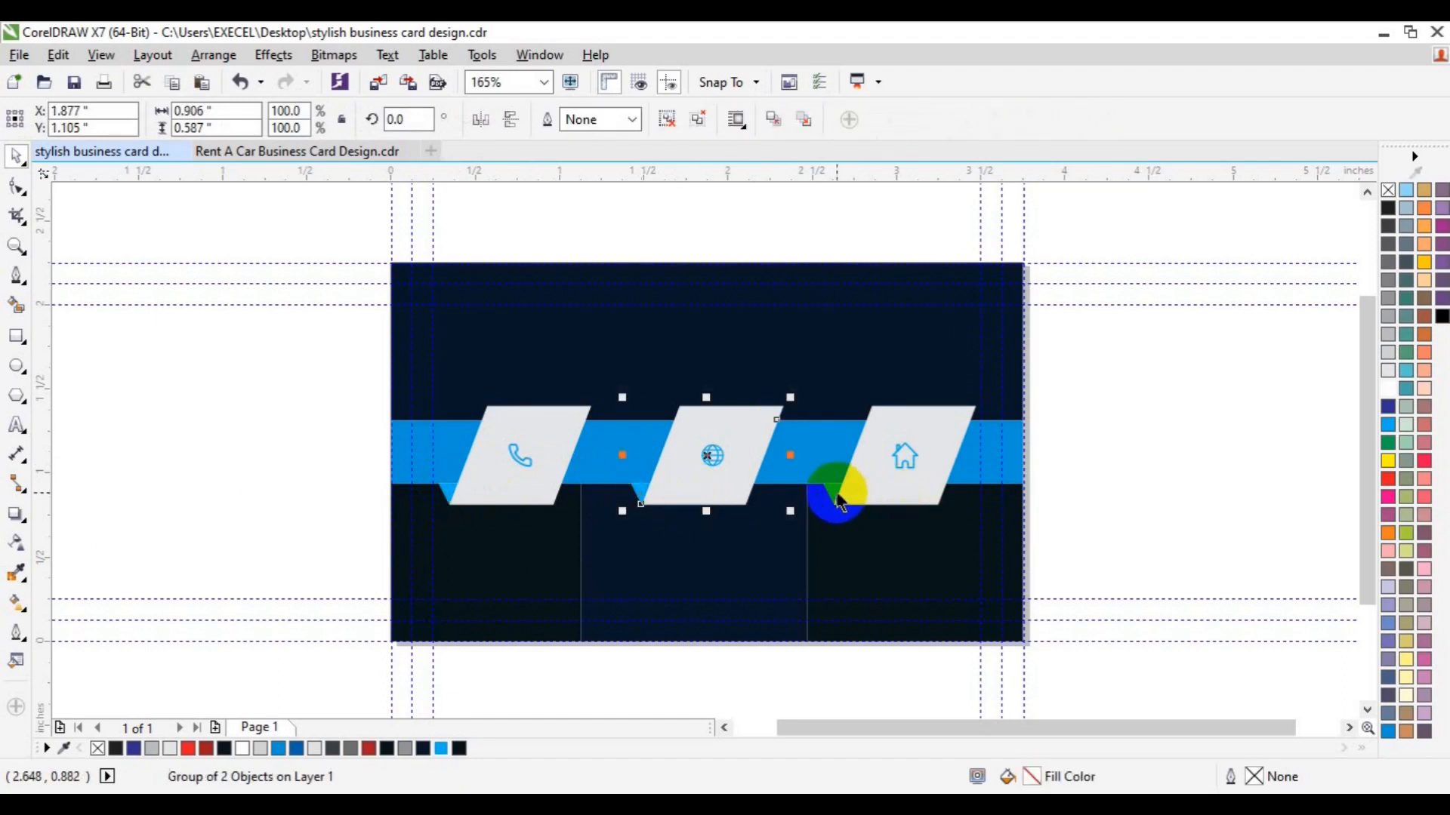
left_click(836, 492)
left_click(884, 491, "shift")
key("ctrl+g")
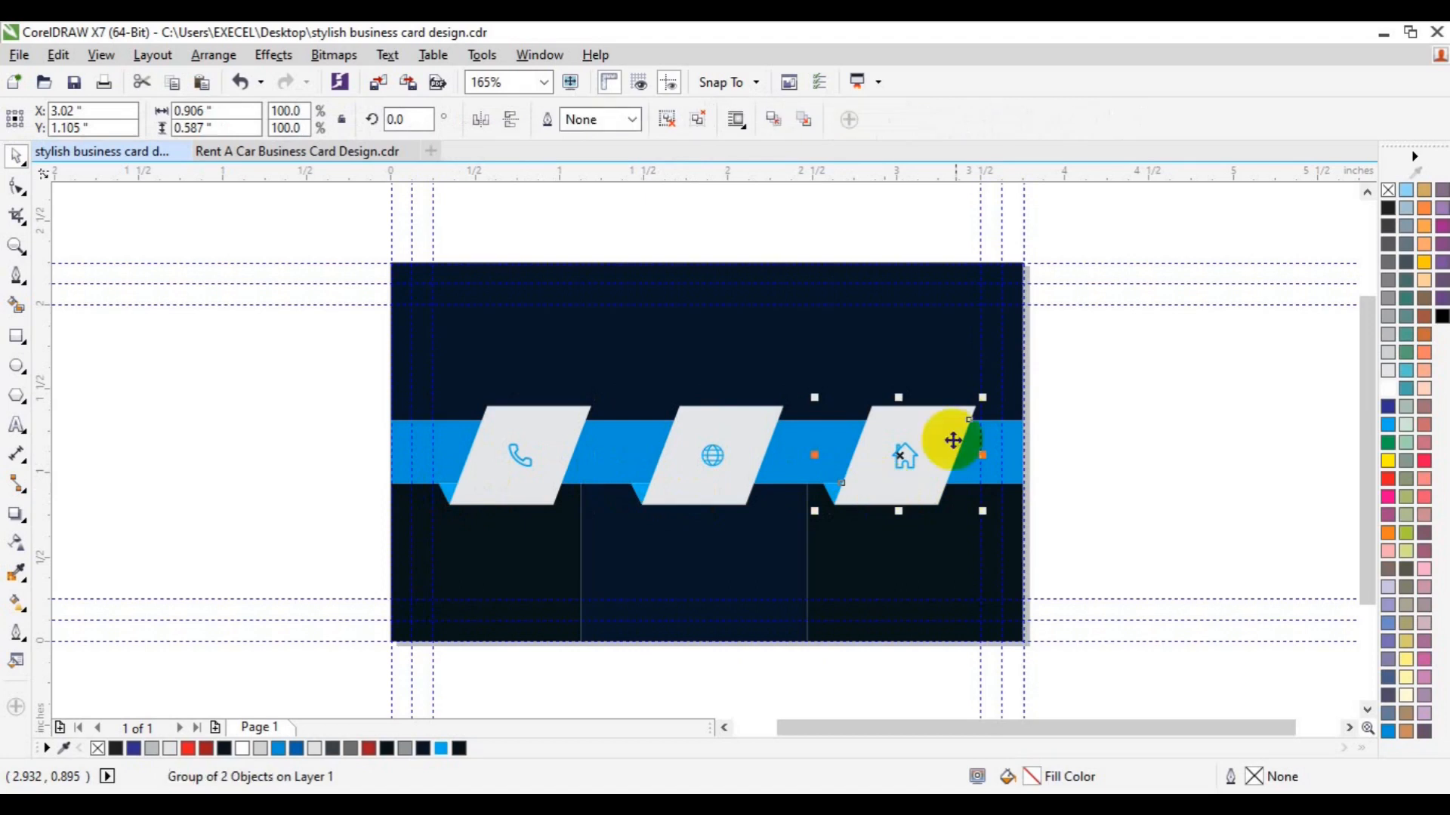
Step: Group the house, globe and phone icons together
left_click(910, 466)
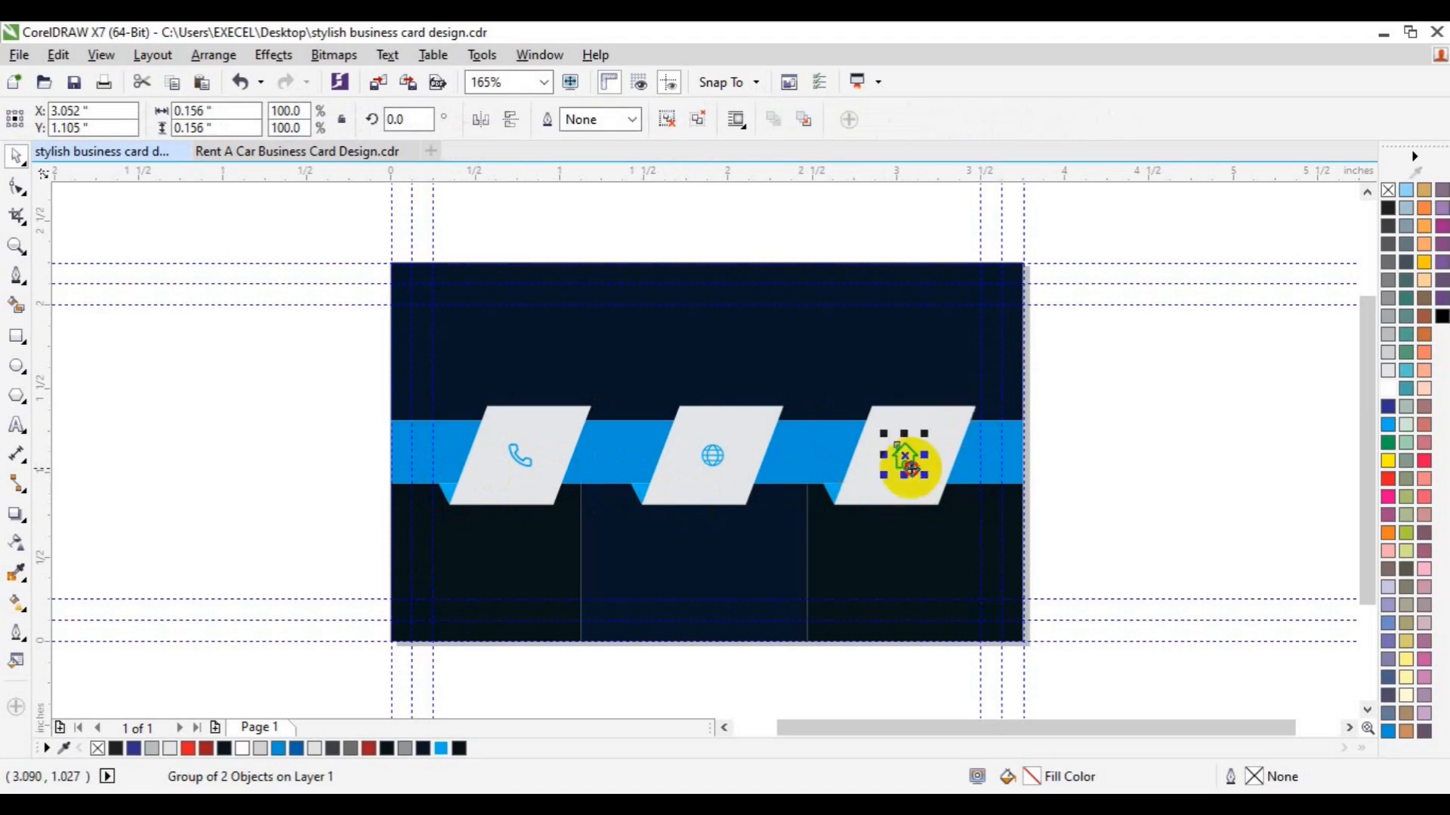
left_click(712, 456, "shift")
left_click(517, 453, "shift")
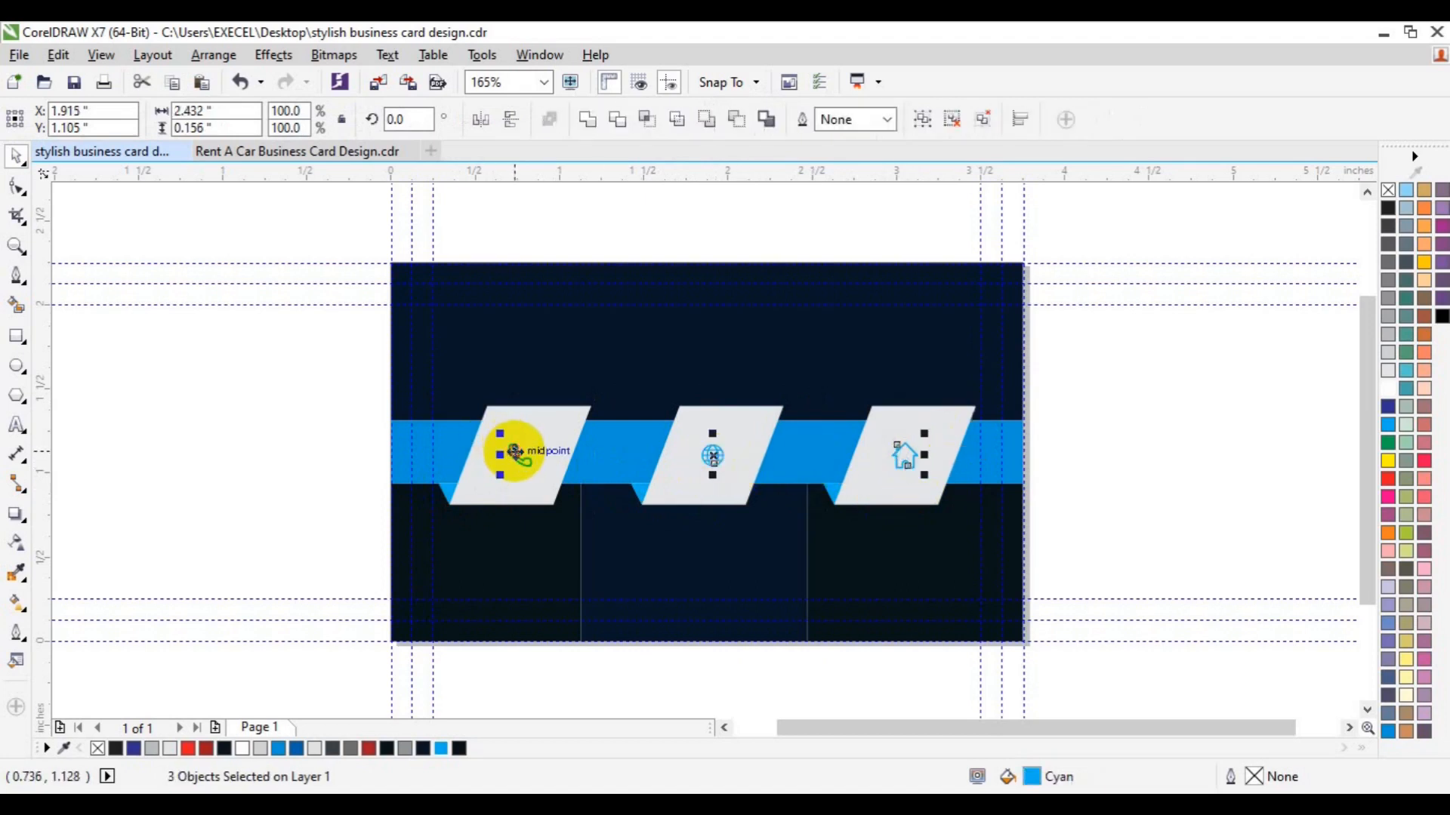
key("ctrl+g")
left_click(925, 408)
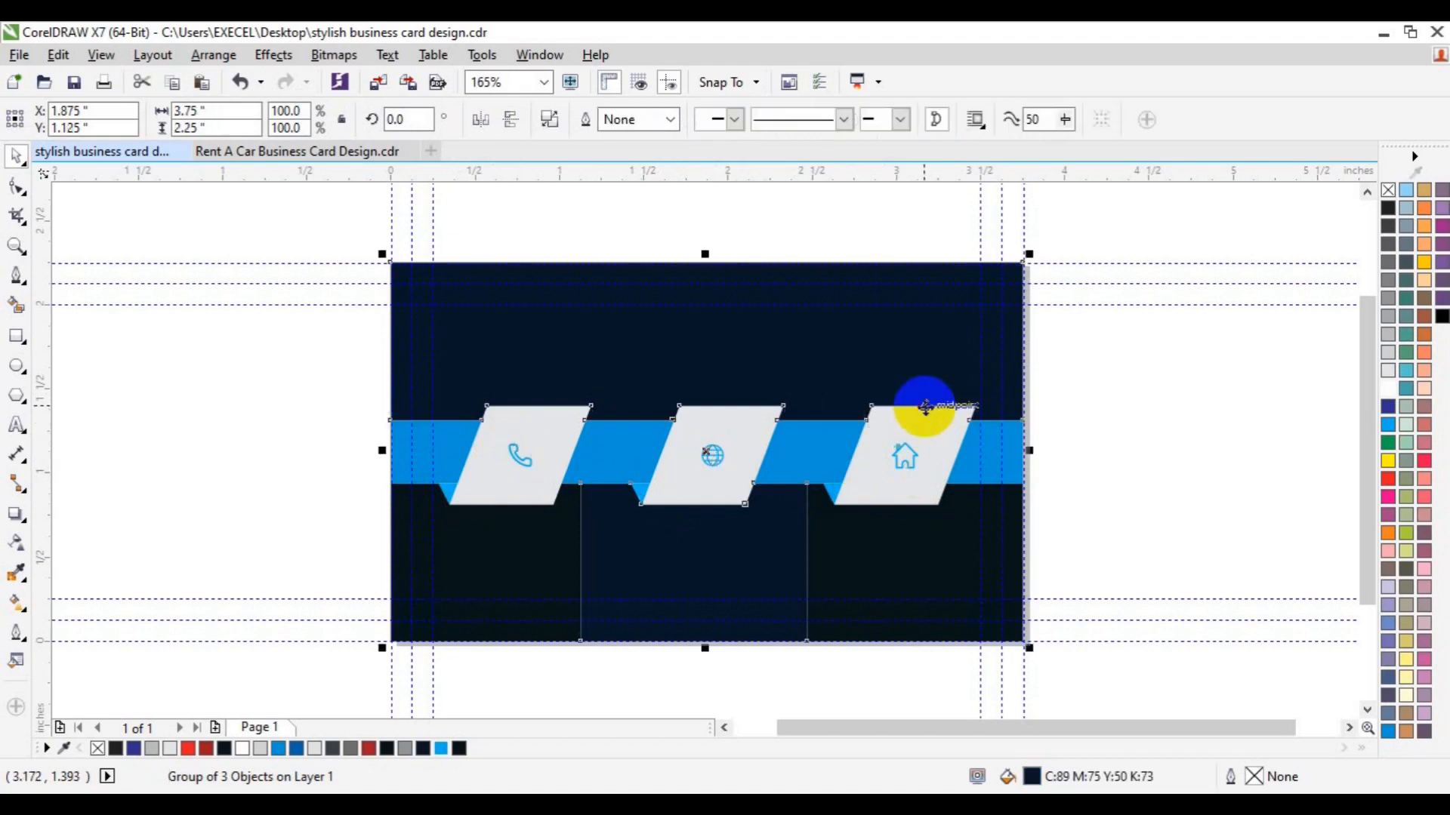
left_click(1139, 428)
Step: Select the icon group together with the three frame groups and nudge them 0.06" to the left
left_click(929, 491)
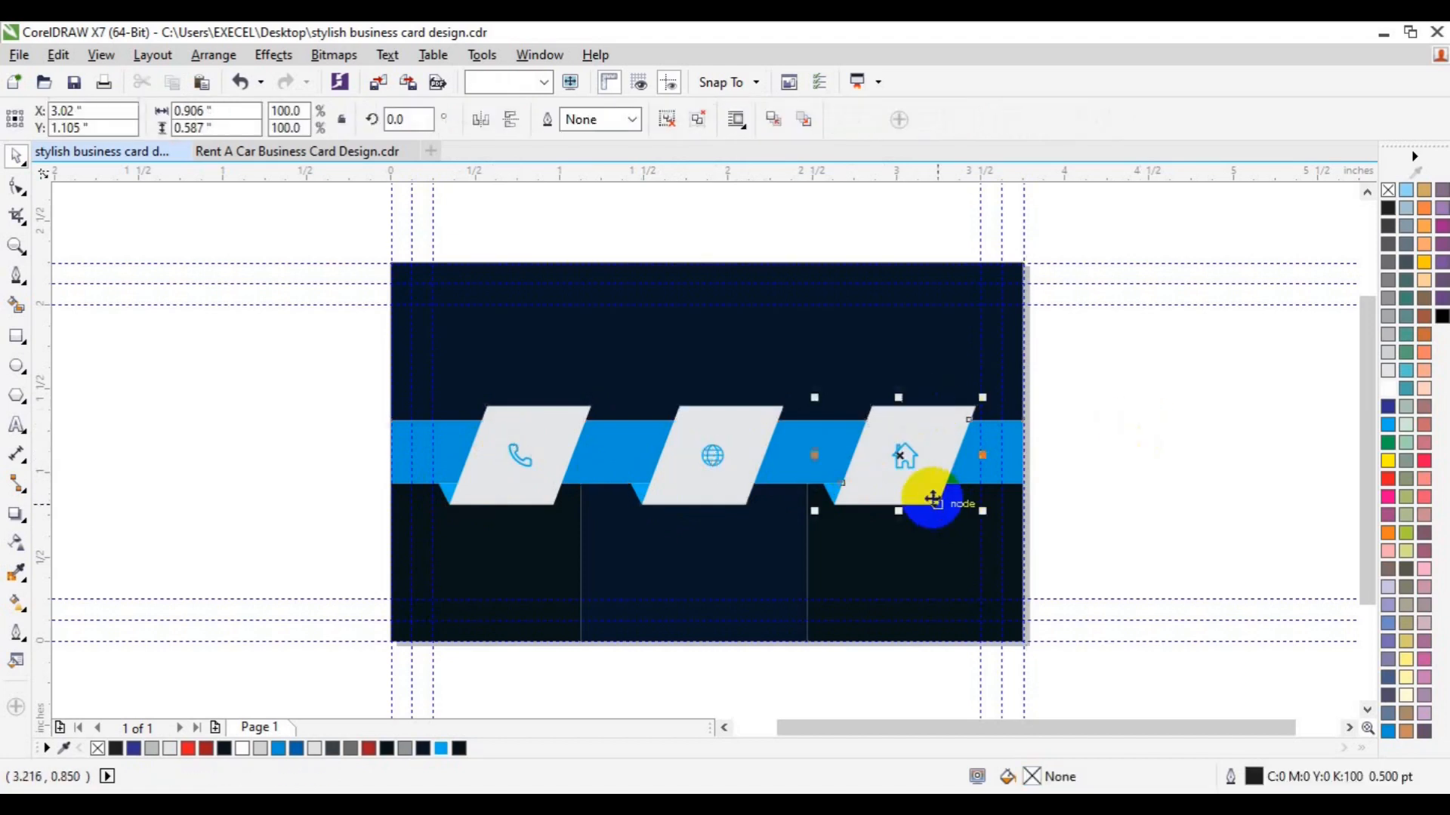
left_click(909, 462)
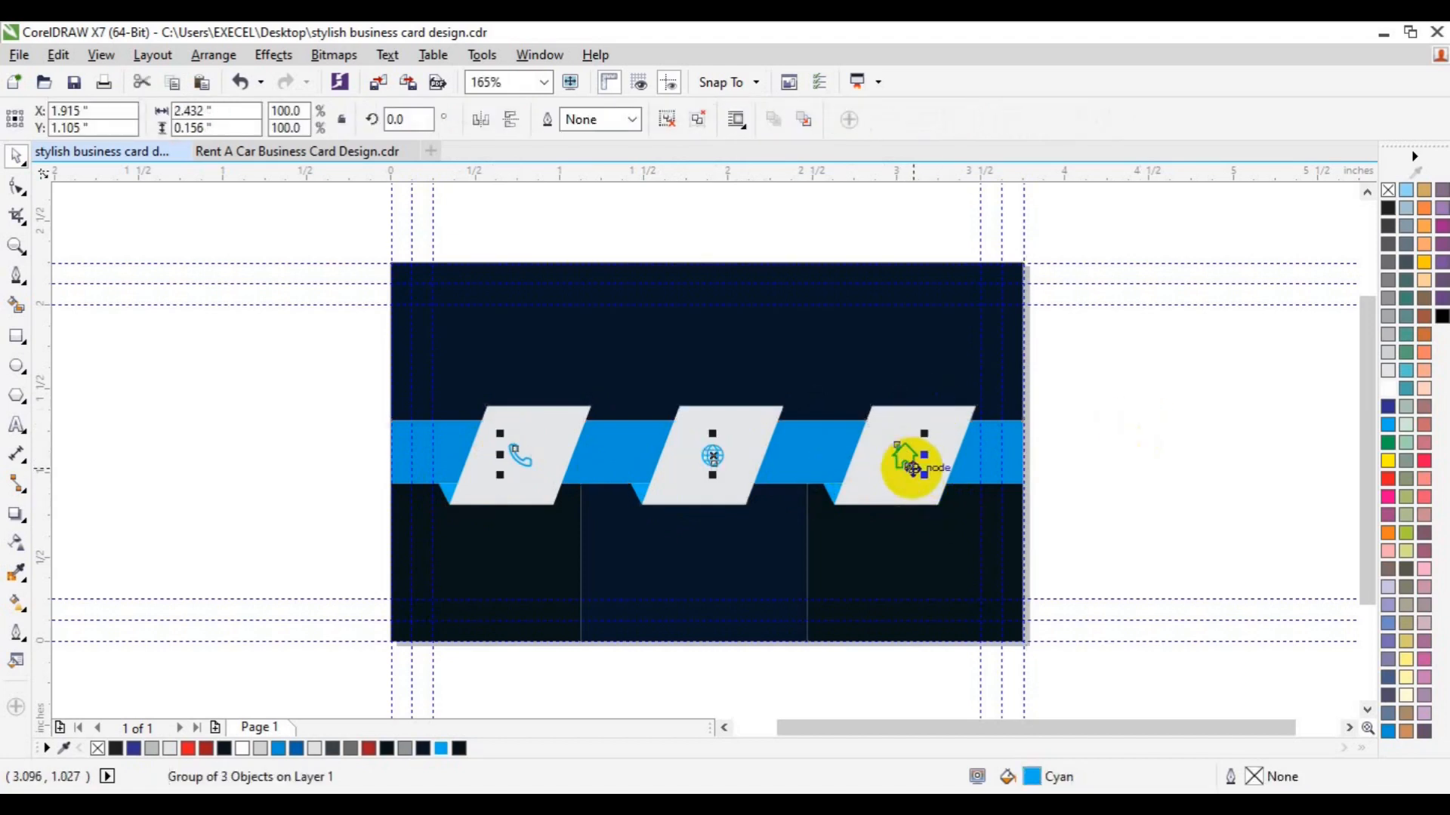
left_click(861, 494, "shift")
left_click(726, 434, "shift")
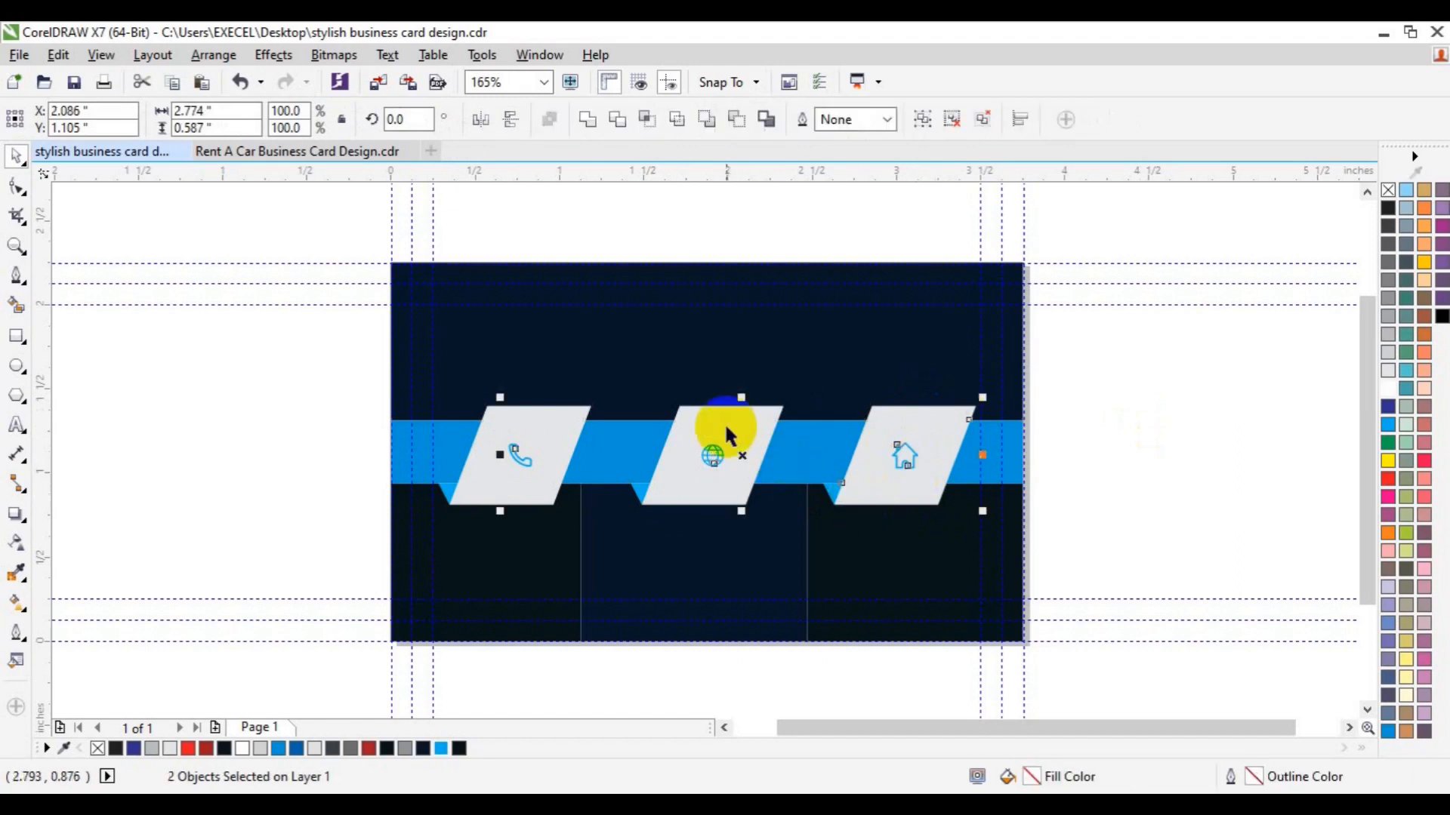
left_click(562, 425, "shift")
key("Left")
key("Left")
key("Left")
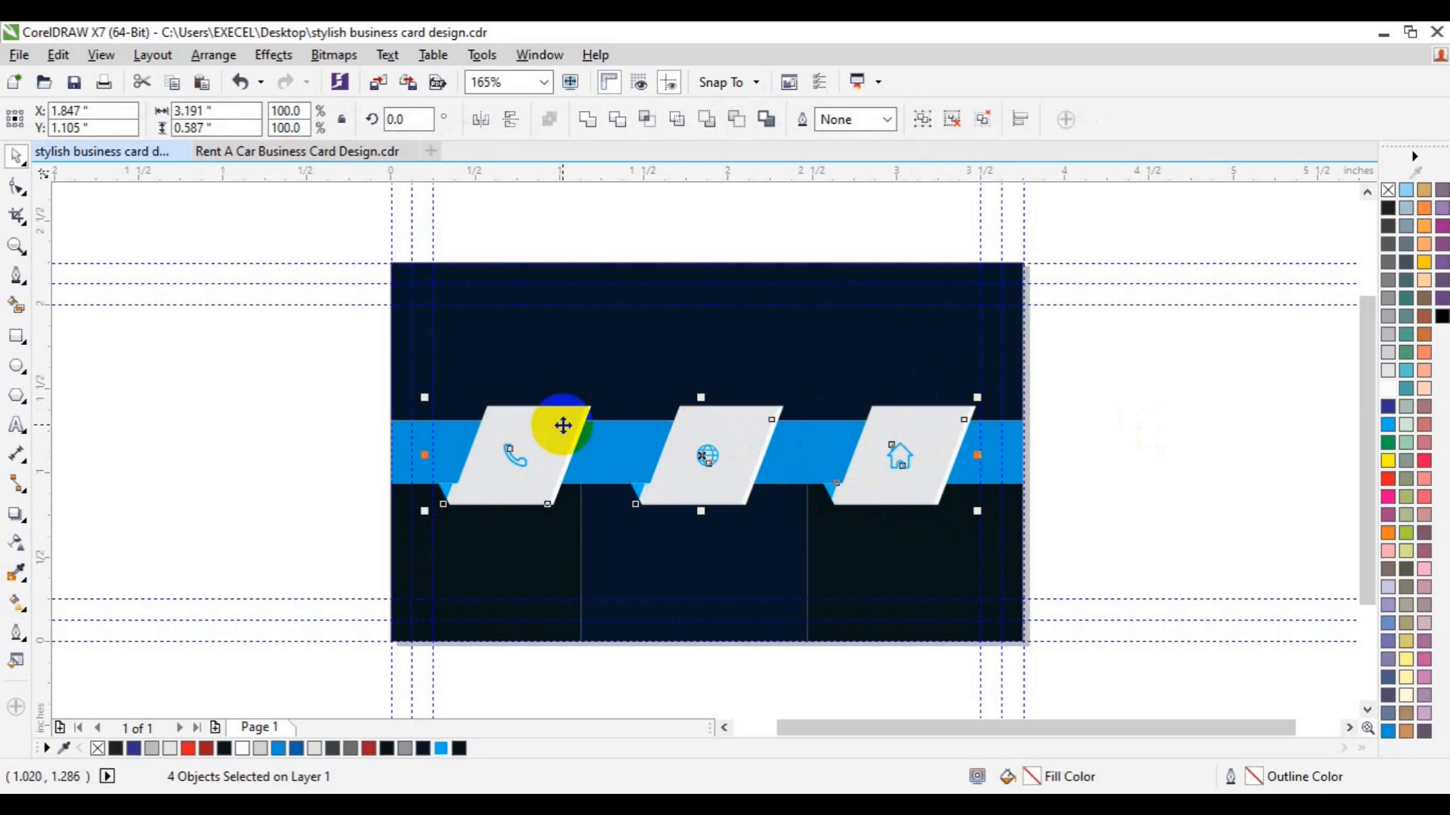
key("Left")
key("Left")
key("Left")
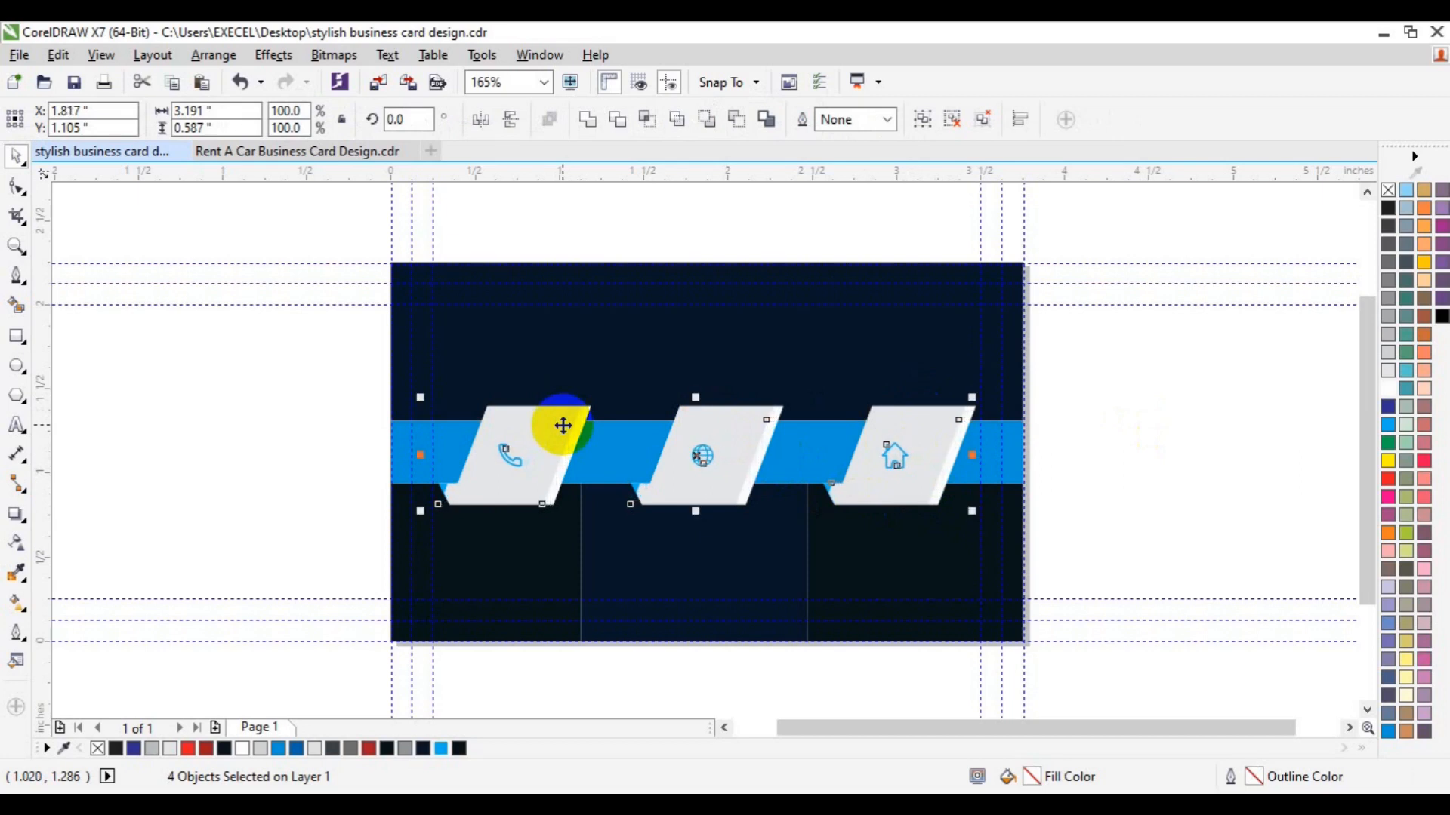
Step: Bring the selected frames and icons to the front and nudge them 0.03" to the right
right_click(562, 425)
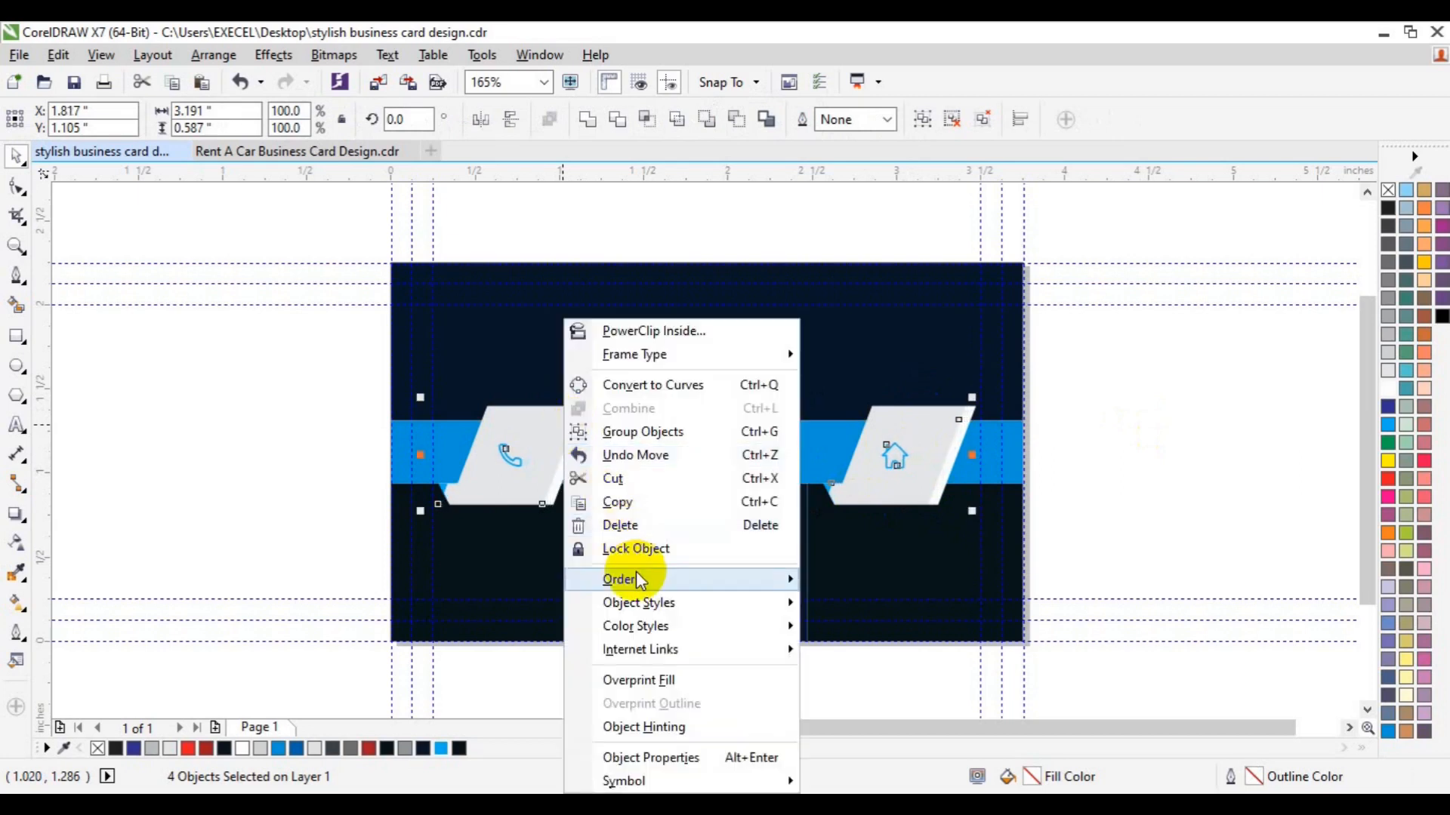
mouse_move(635, 578)
left_click(906, 576)
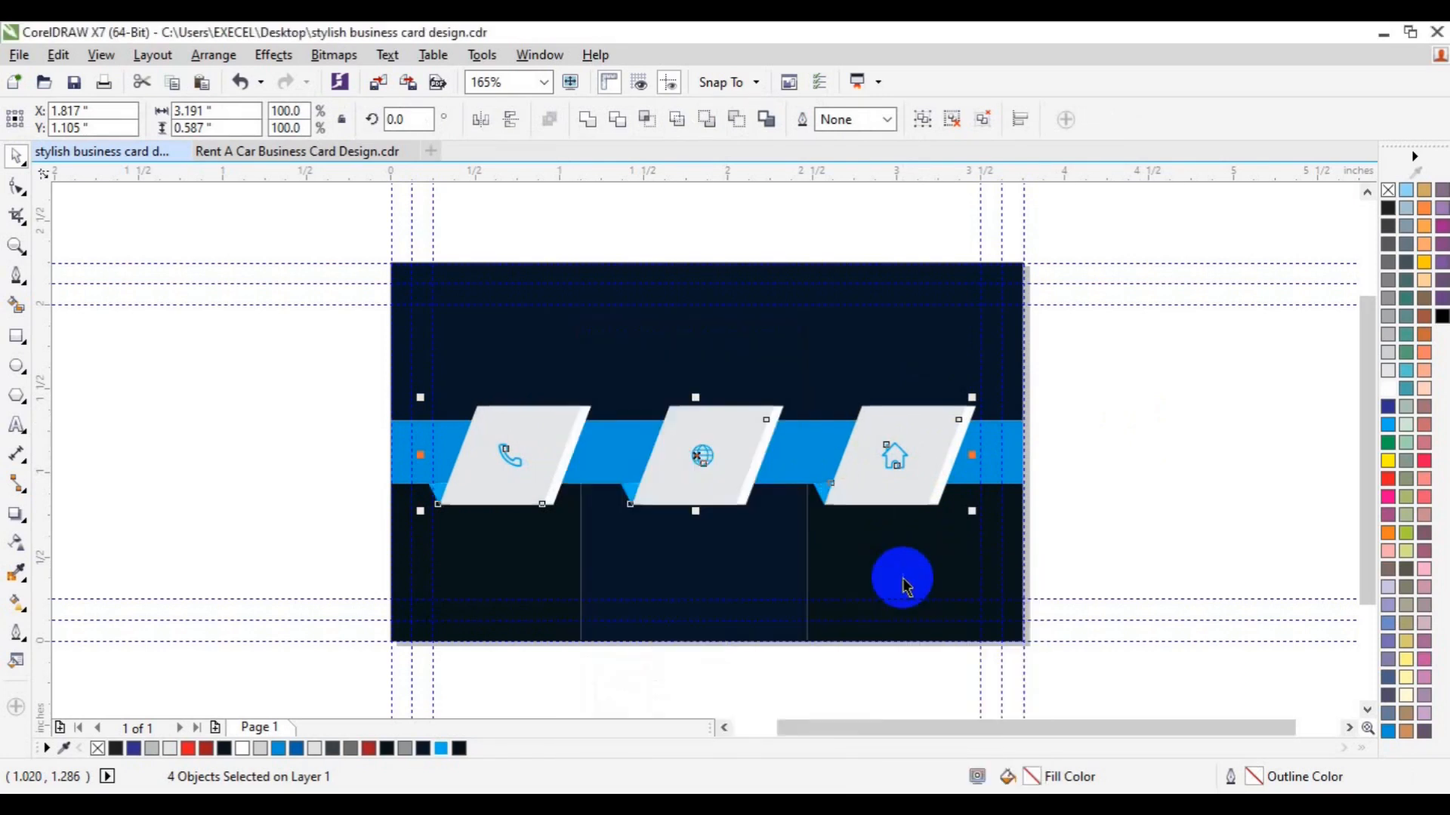
key("Right")
key("Right")
key("Right")
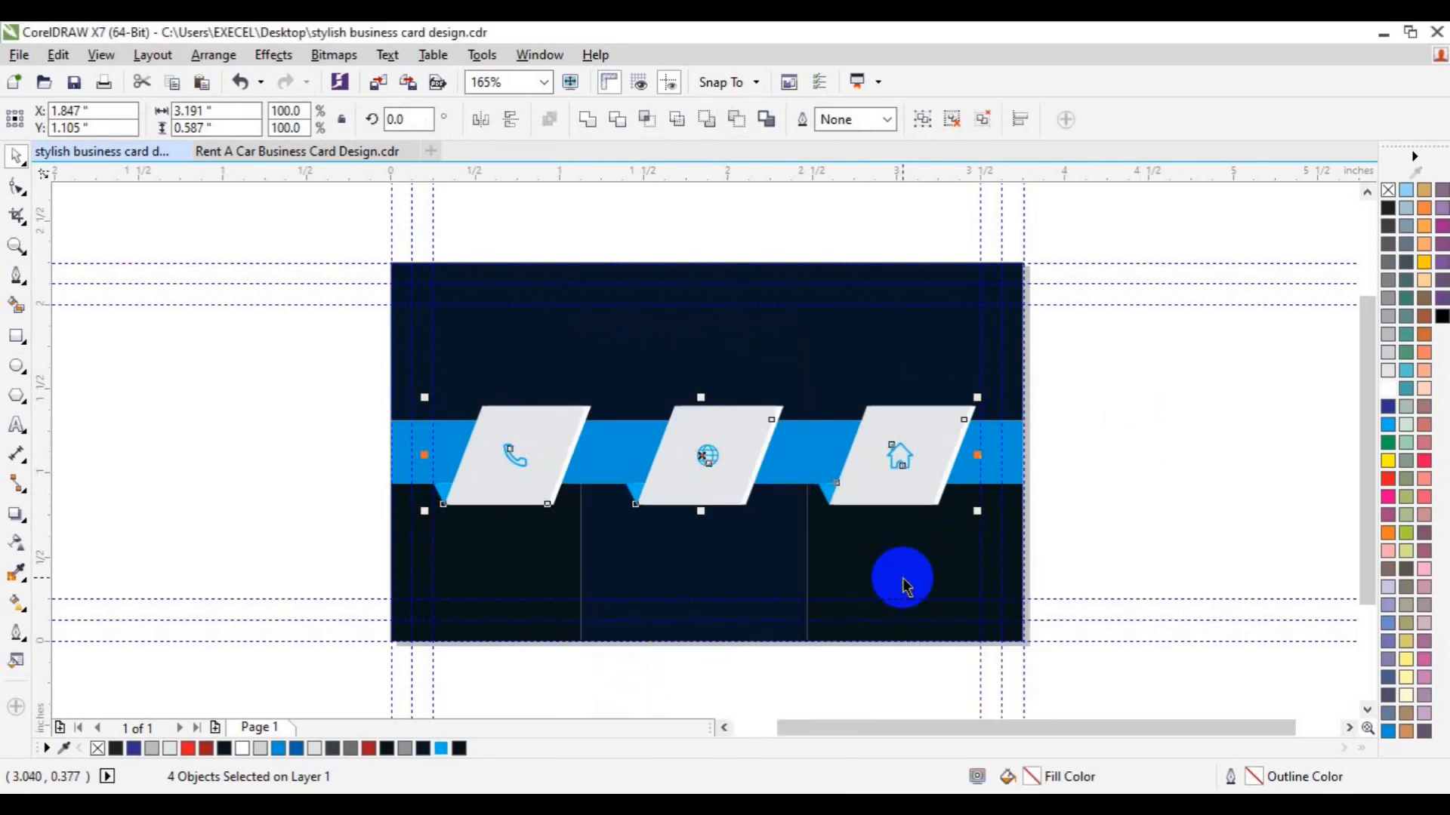
left_click(1163, 470)
left_click(16, 246)
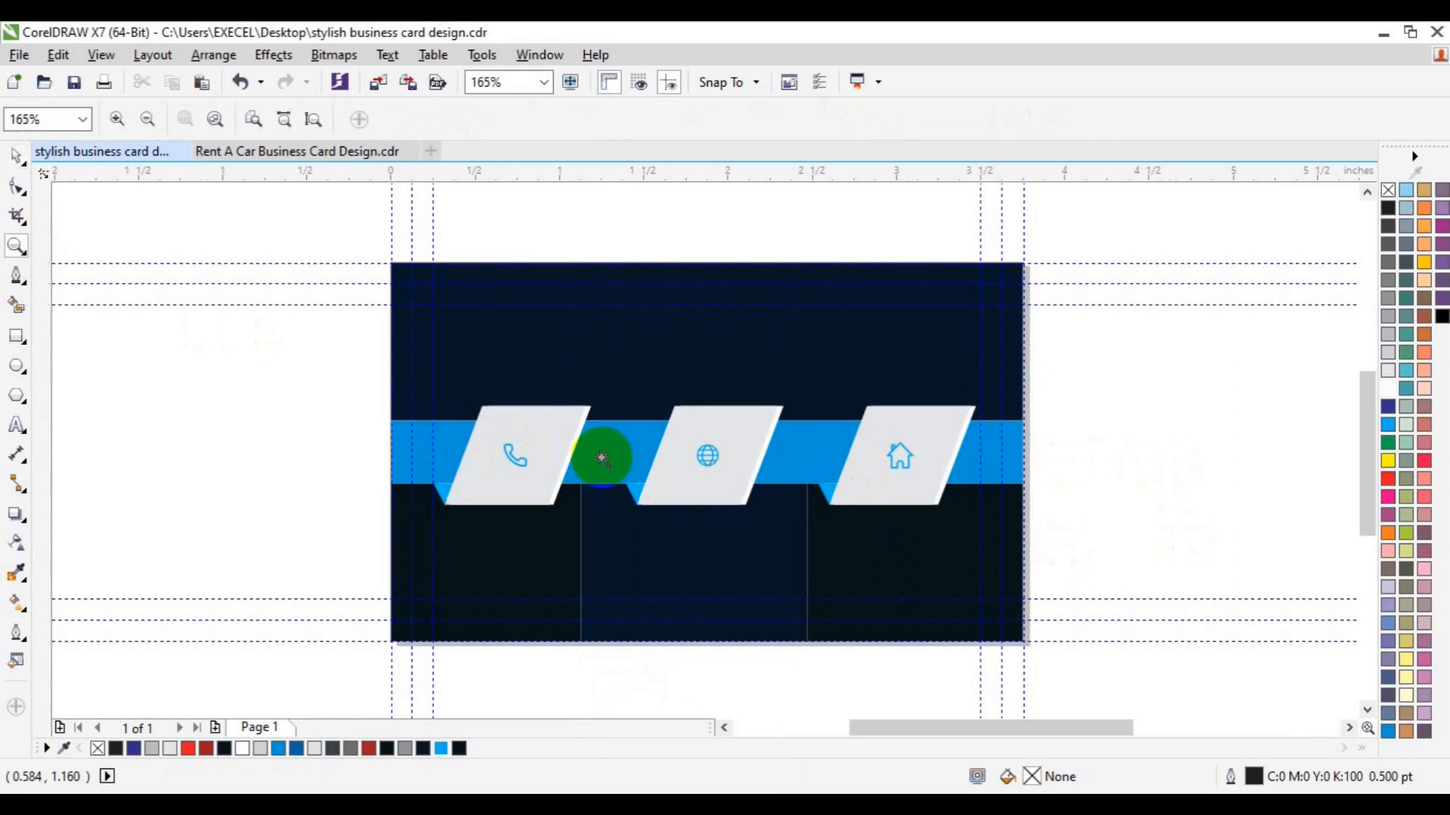
left_click(599, 453)
left_click(554, 481)
left_click(179, 406)
left_click(16, 246)
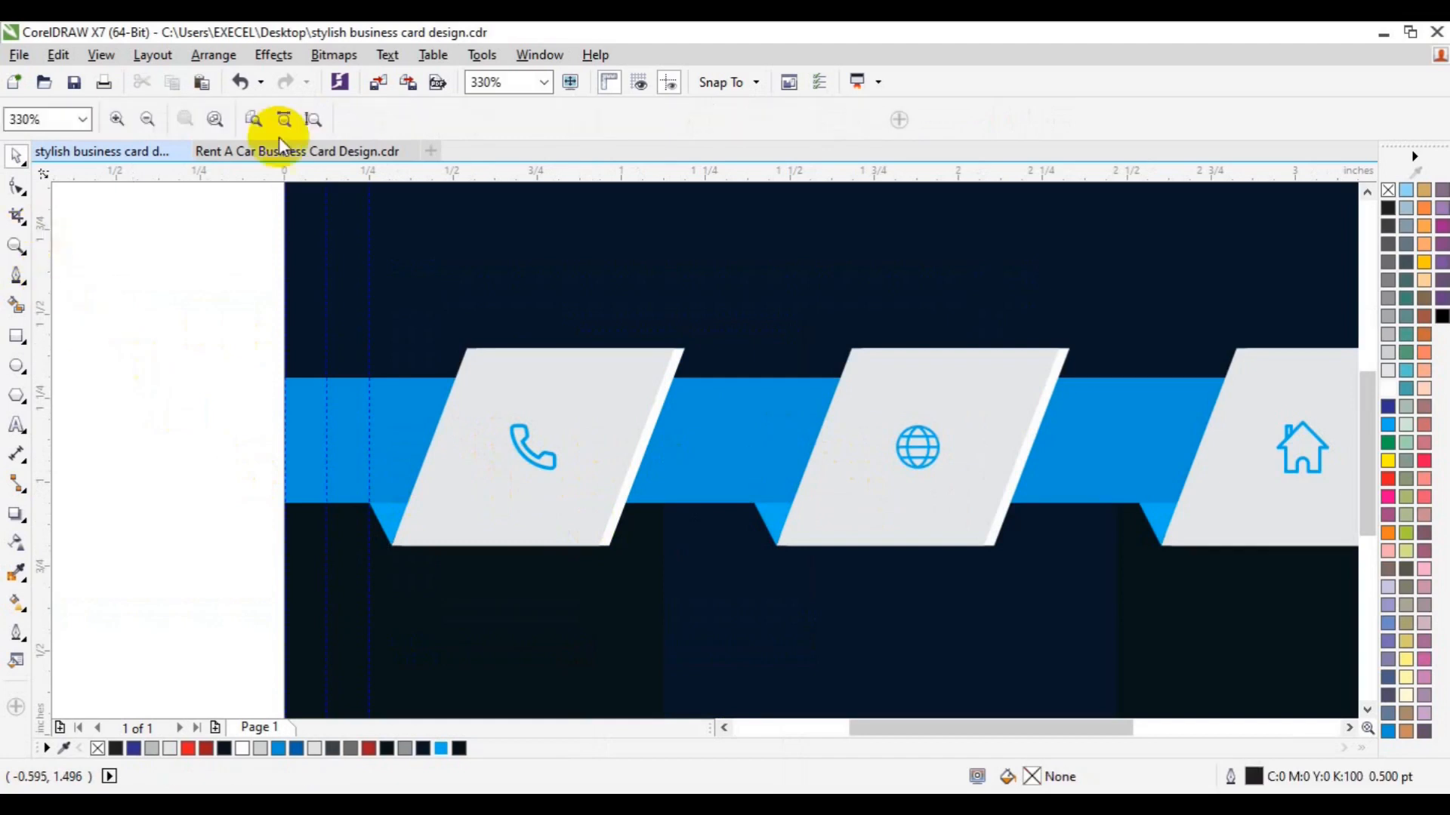
left_click(143, 121)
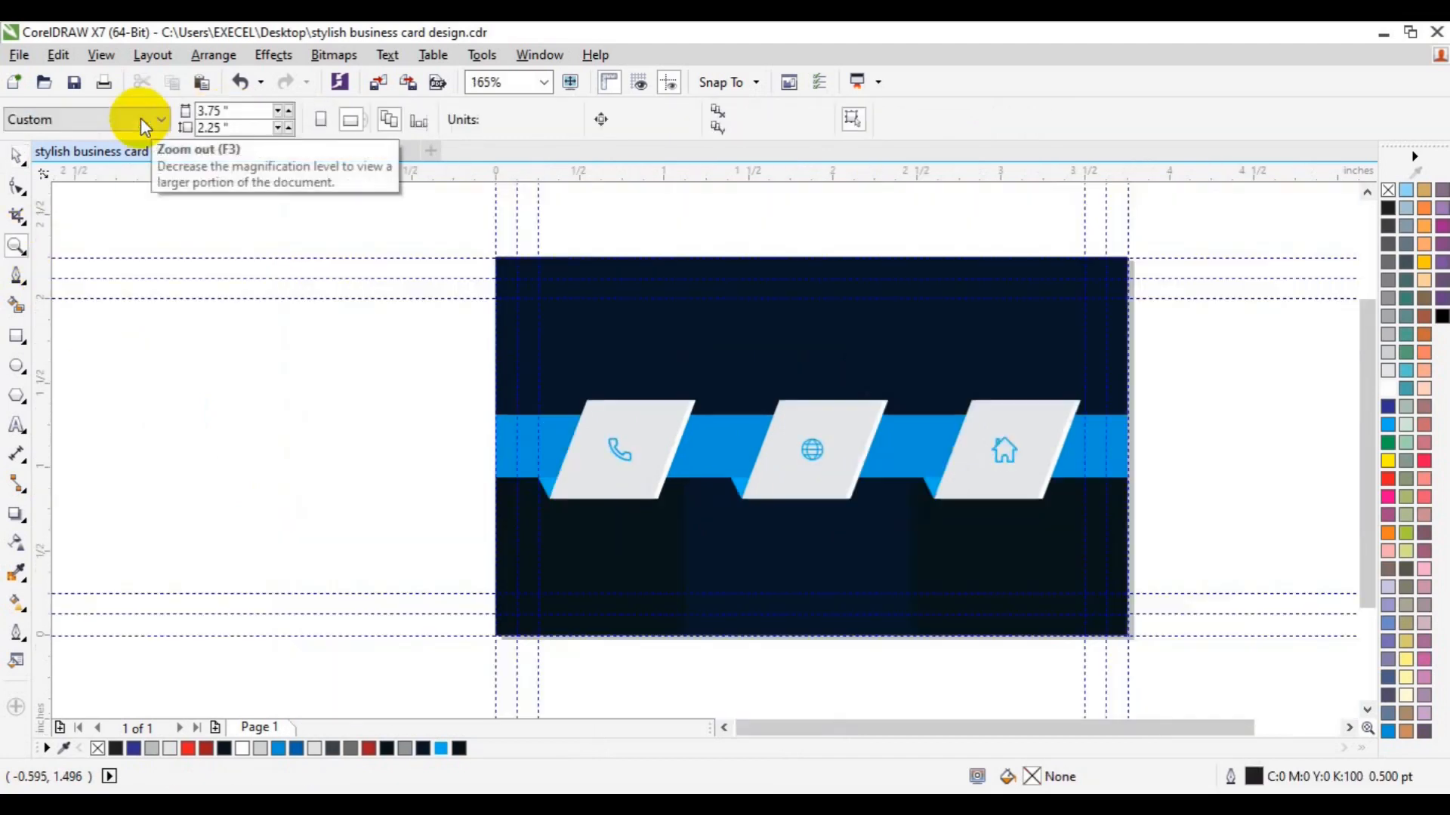
left_click_drag(403, 351, 1090, 540)
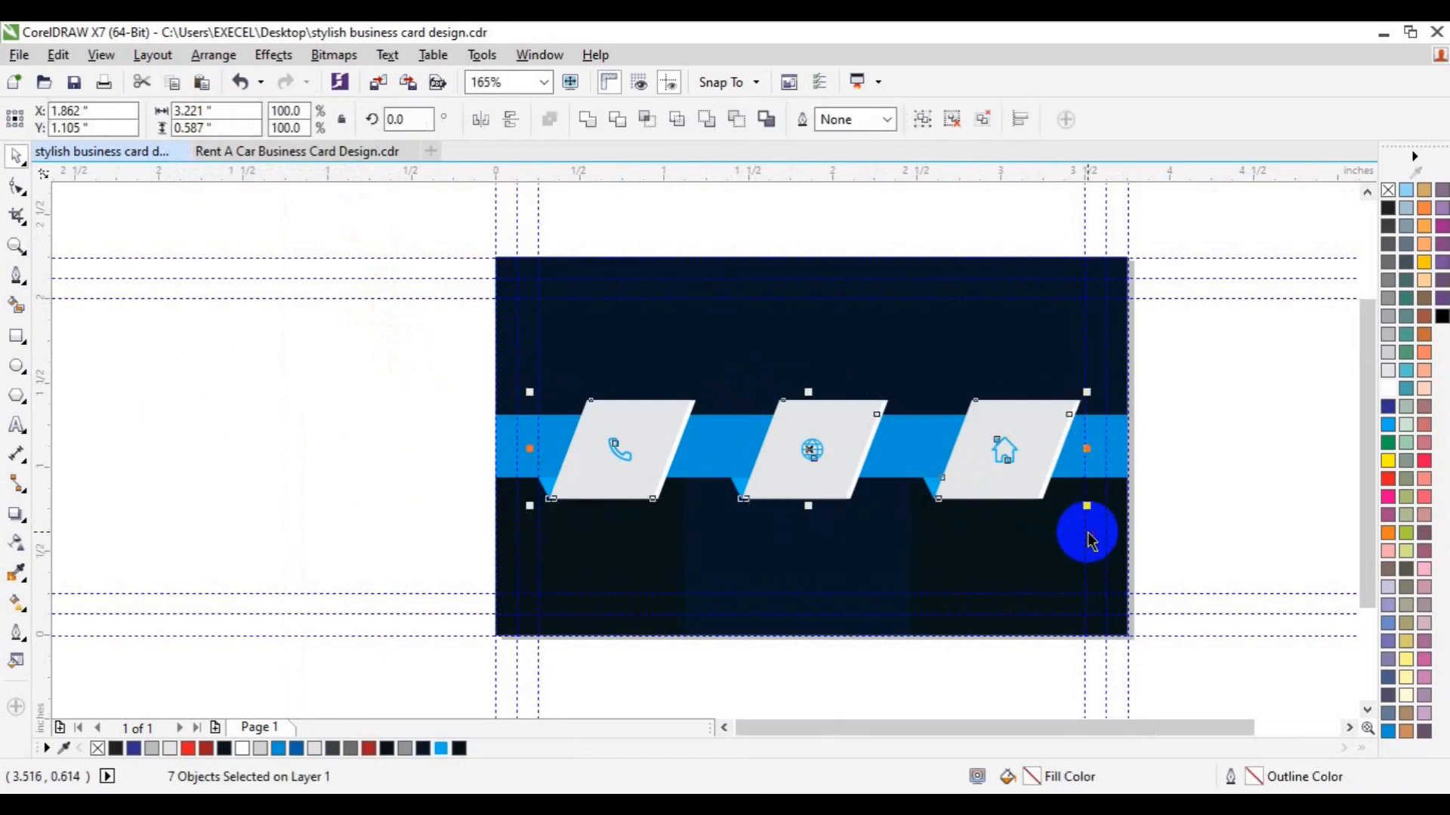
key("Left")
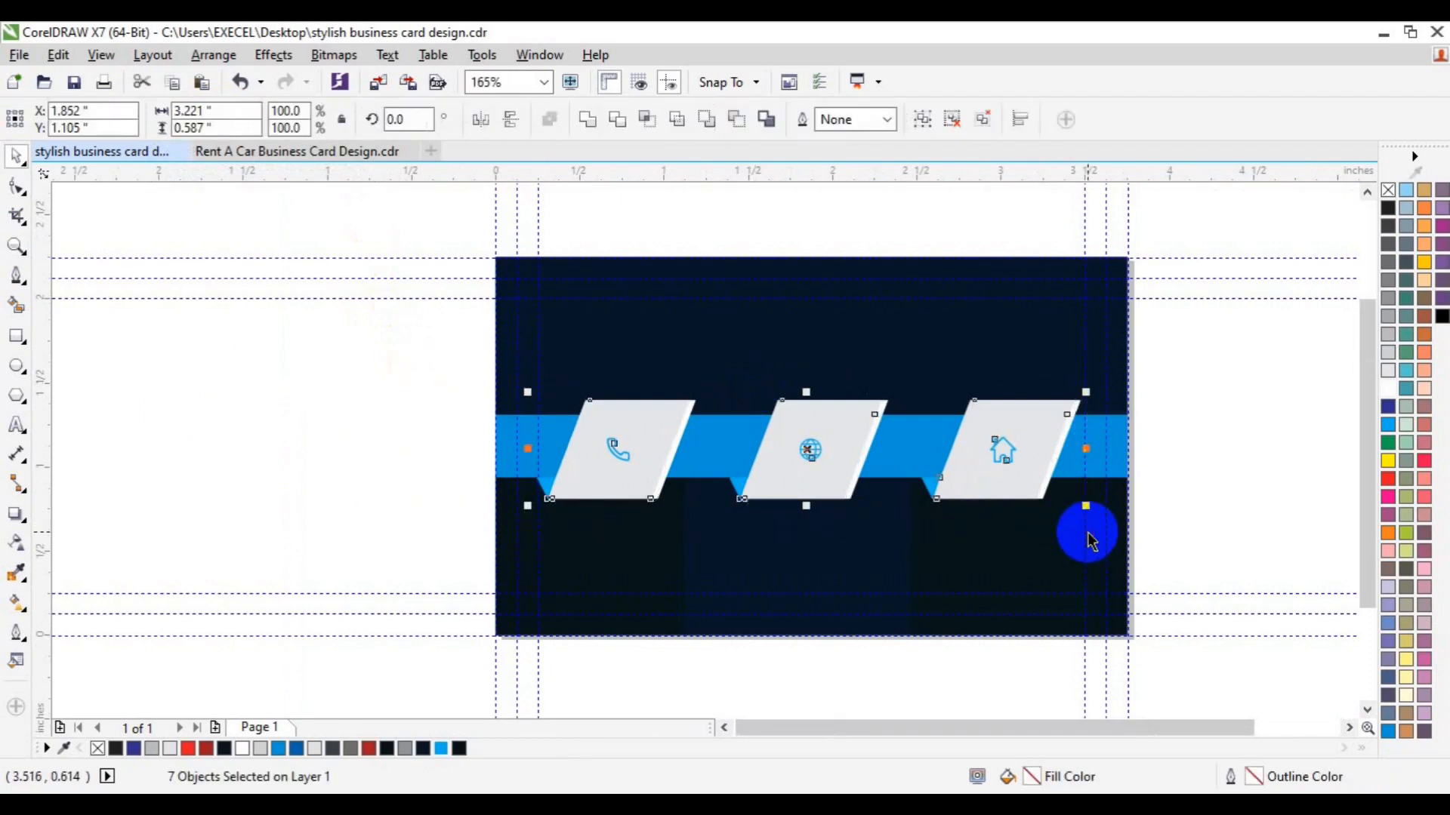
key("Right")
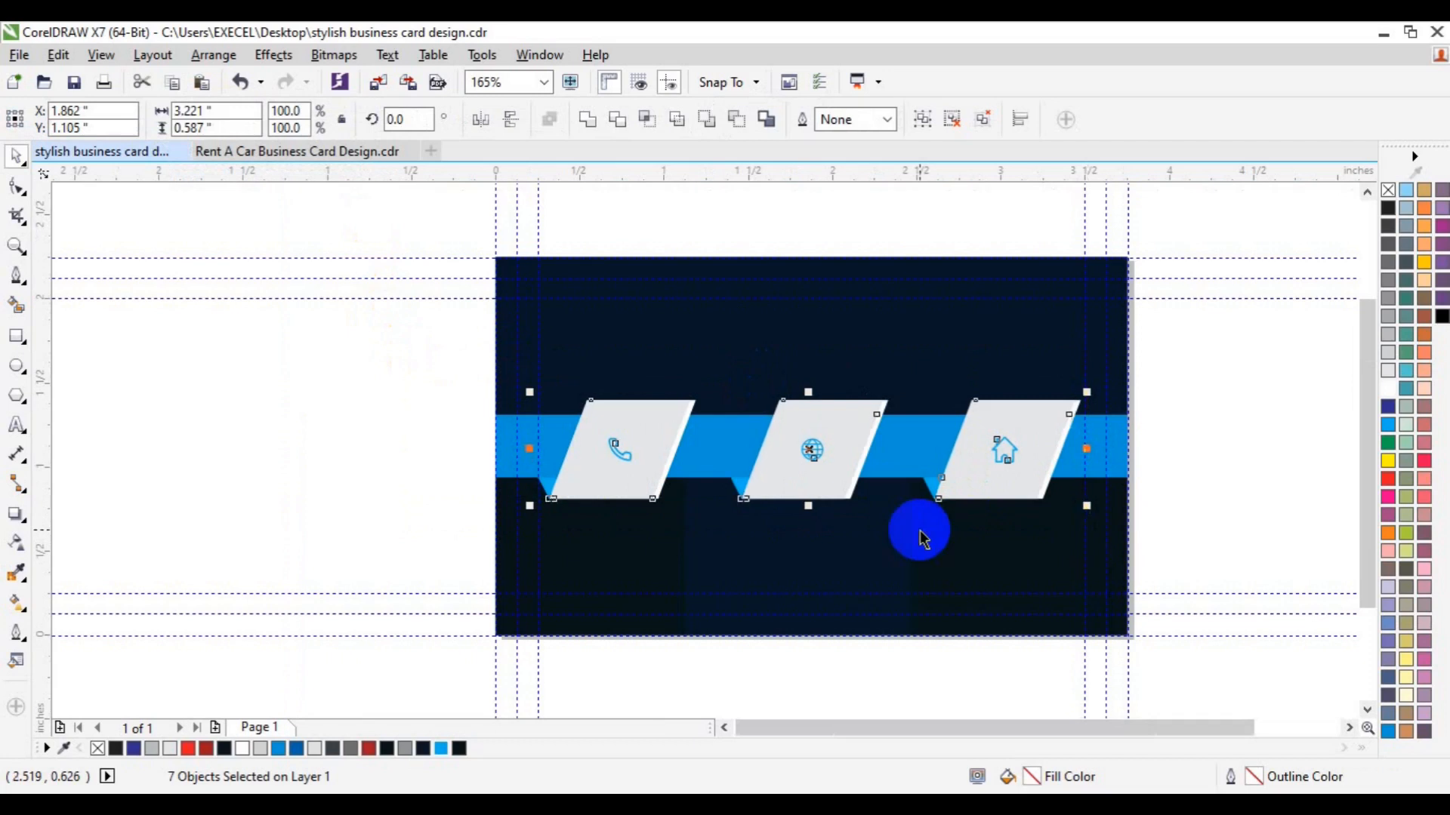
left_click(926, 122)
left_click(1194, 466)
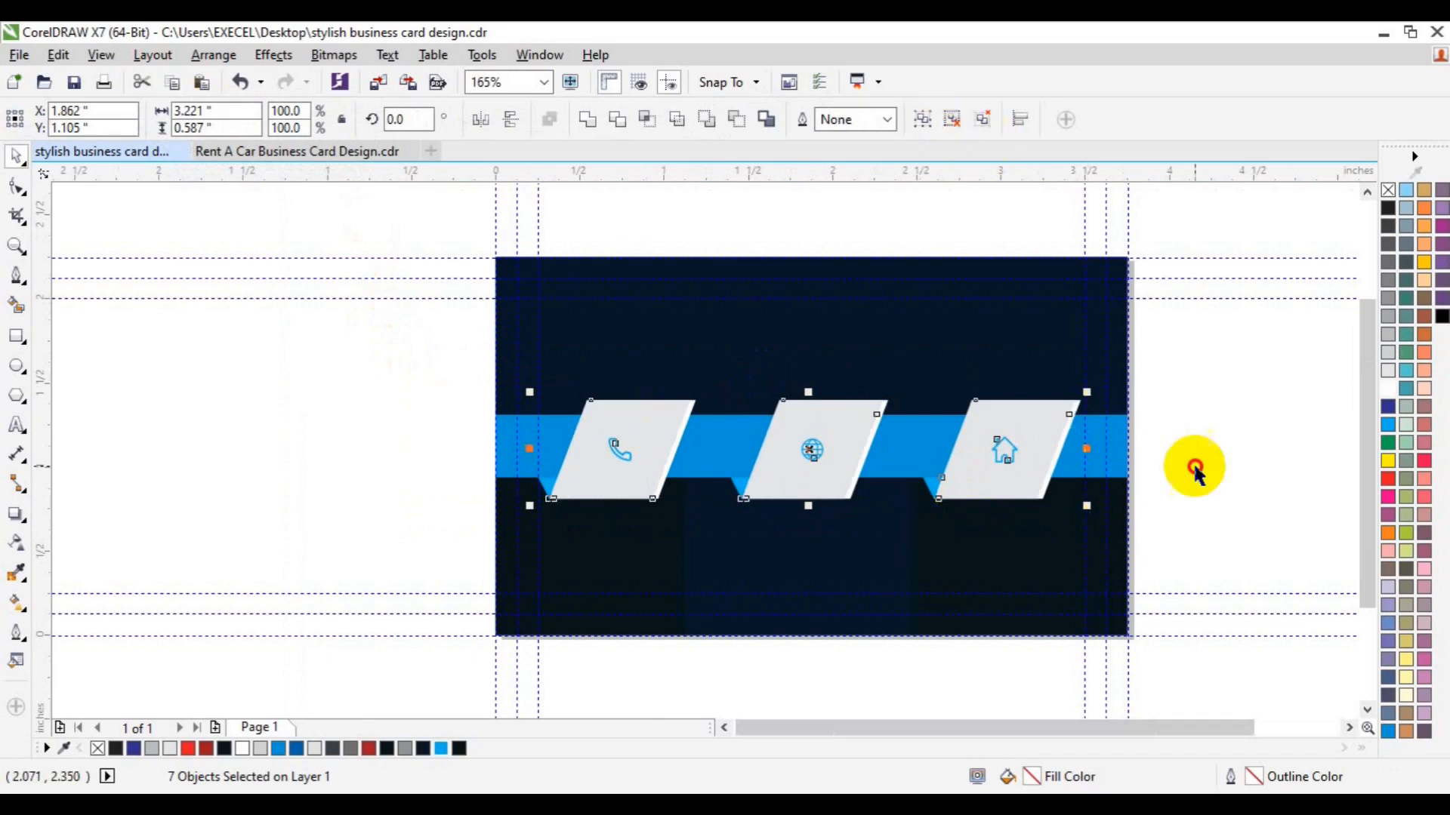
Step: Draw a short slanted pen line from the third frame's upper-right corner down to the blue band's upper edge
left_click(16, 247)
left_click(1032, 520)
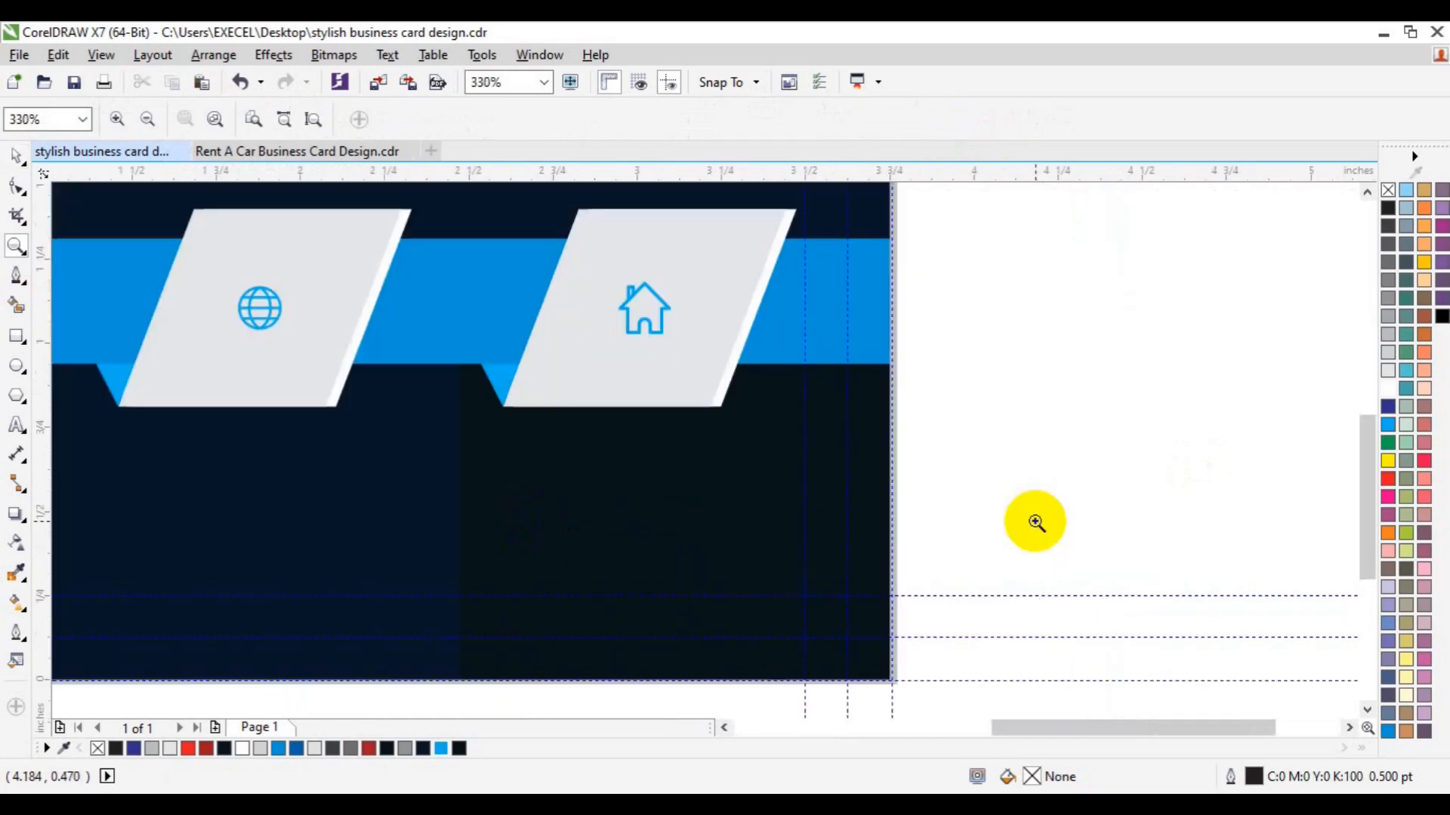
key("space")
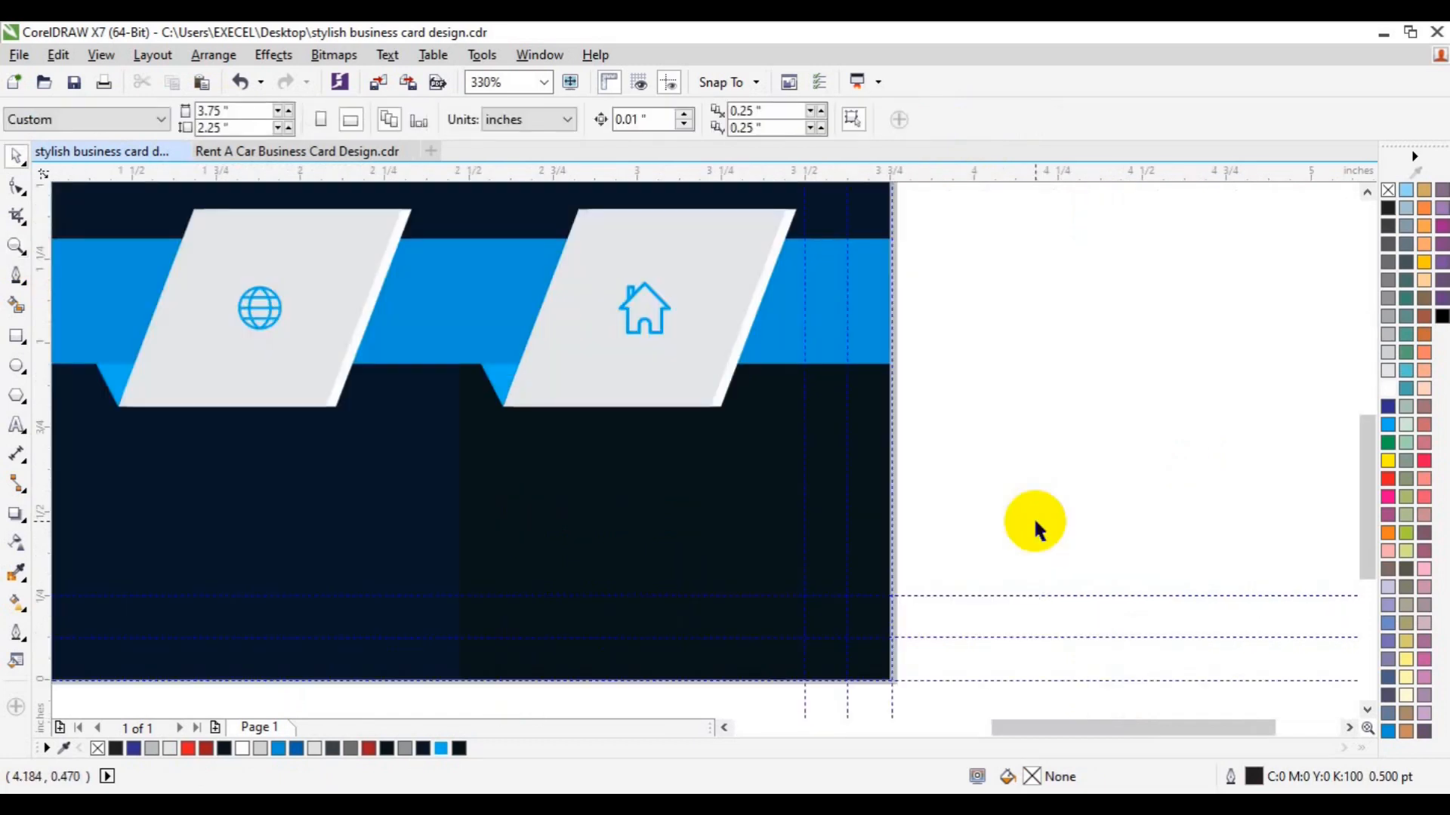
left_click(1368, 192)
left_click(1368, 192)
left_click(1368, 192)
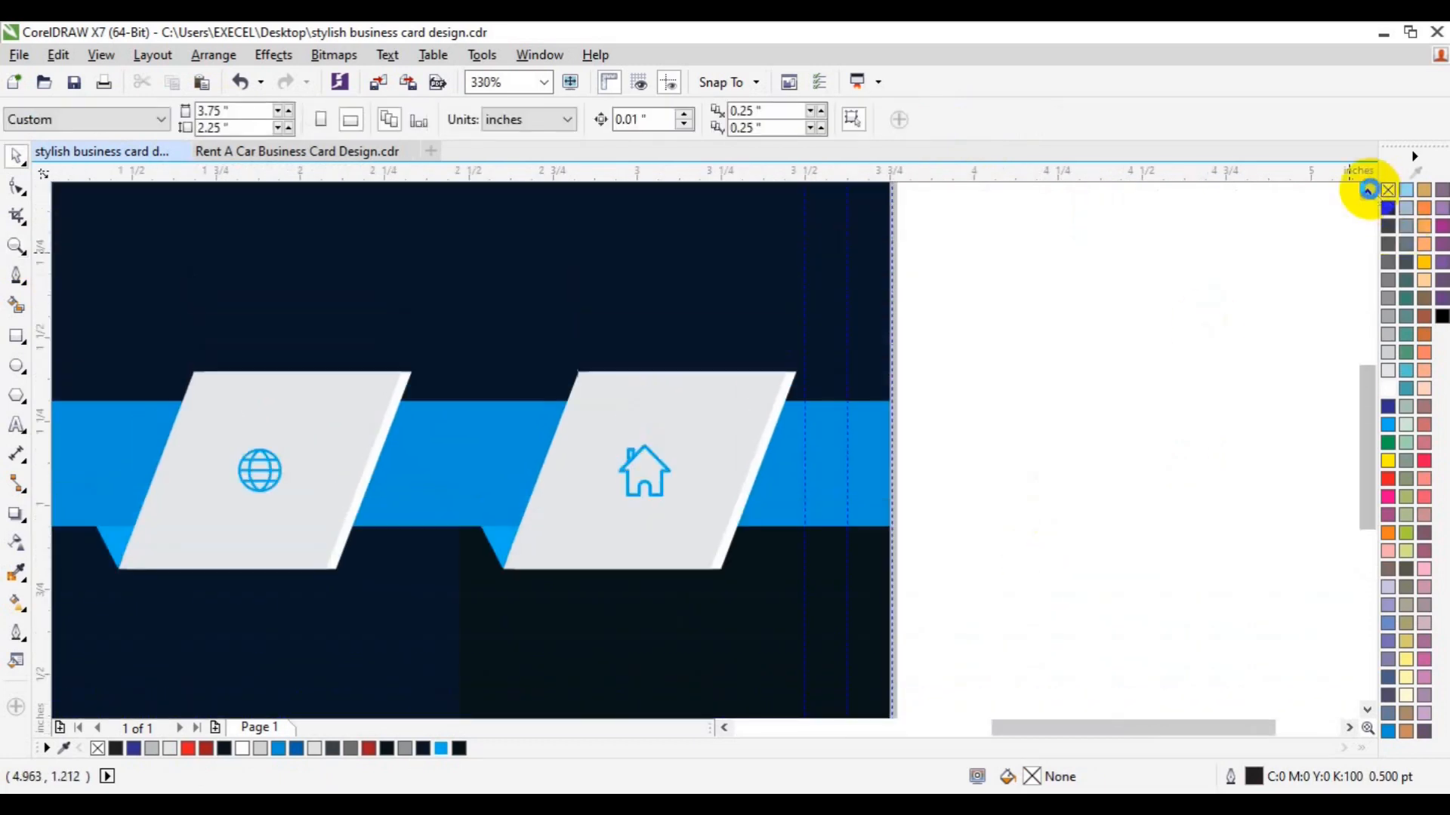
left_click(18, 279)
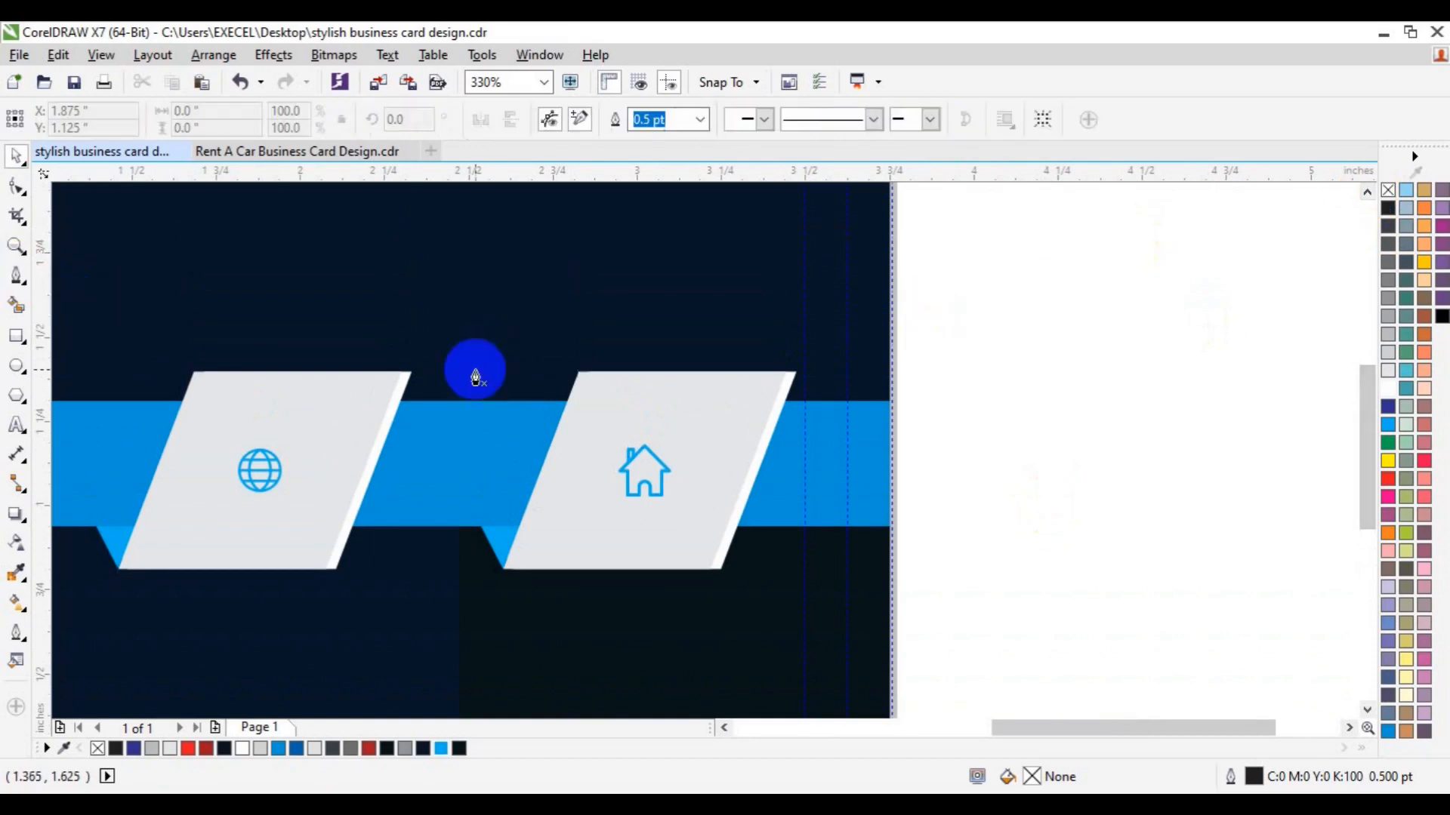
left_click(795, 373)
double_click(808, 401)
key("space")
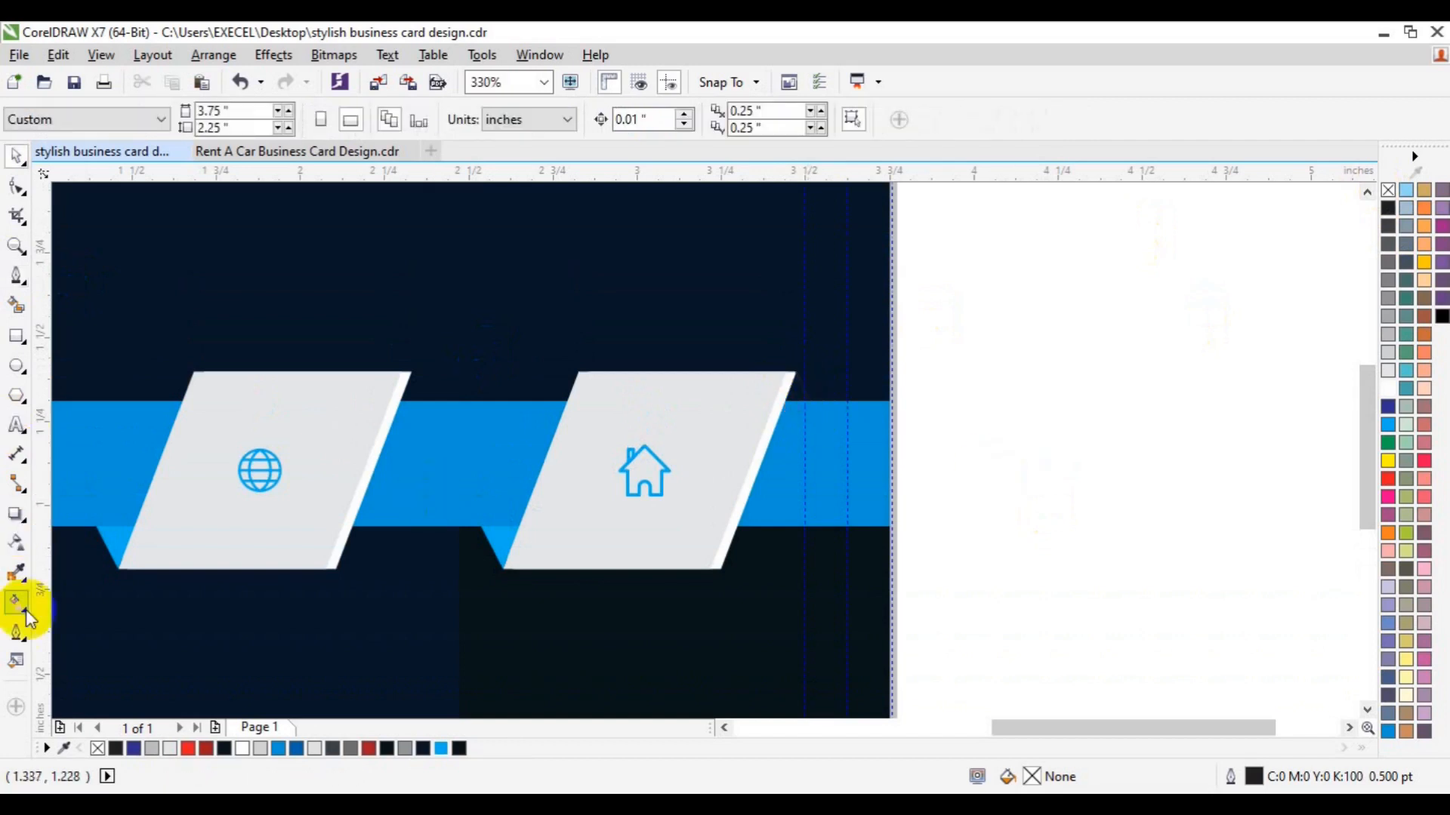
Step: Smart-fill the small triangle between the third frame's white edge, the pen line and the blue band with black, without an outline
left_click(18, 305)
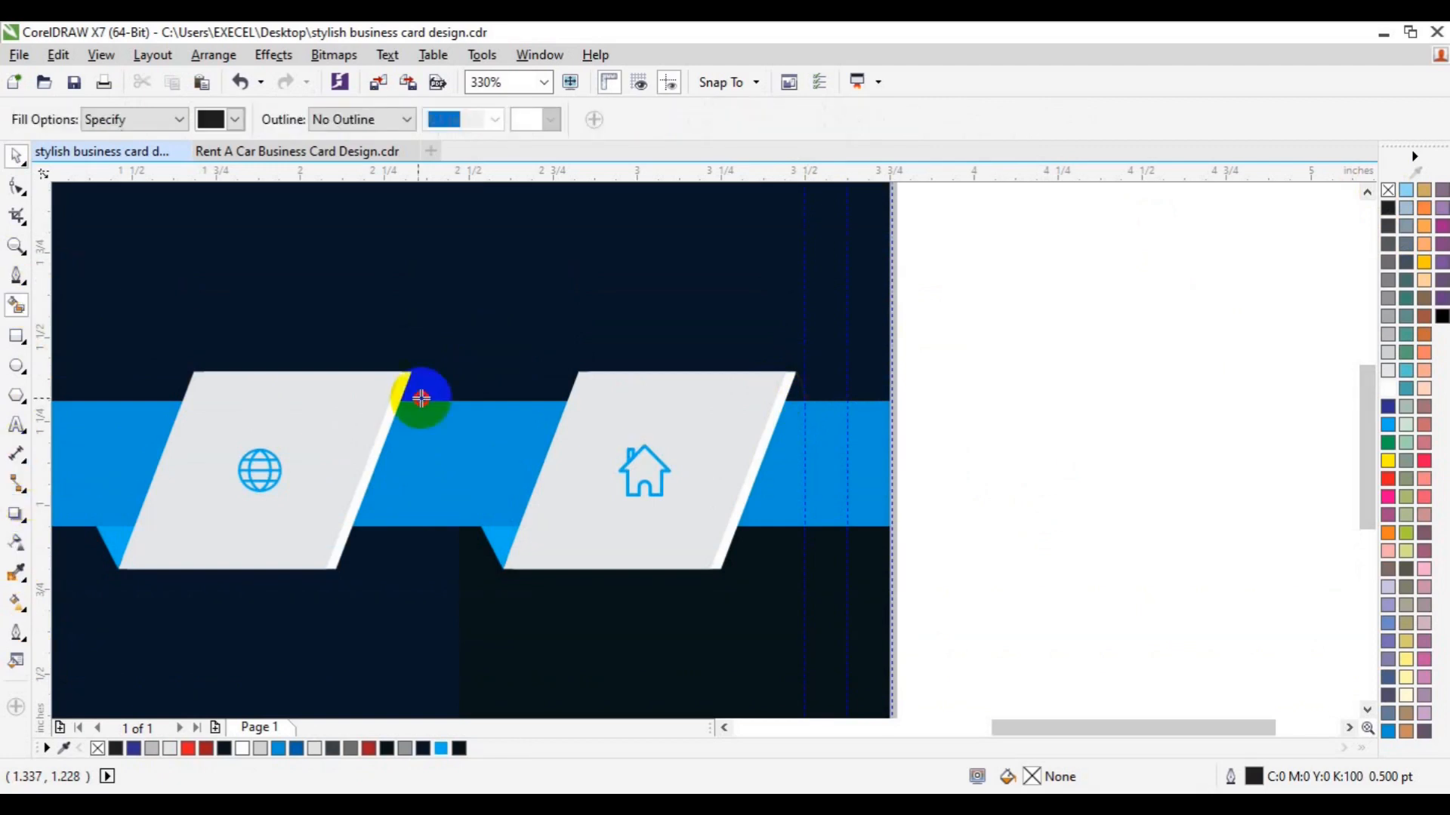
left_click(797, 392)
key("space")
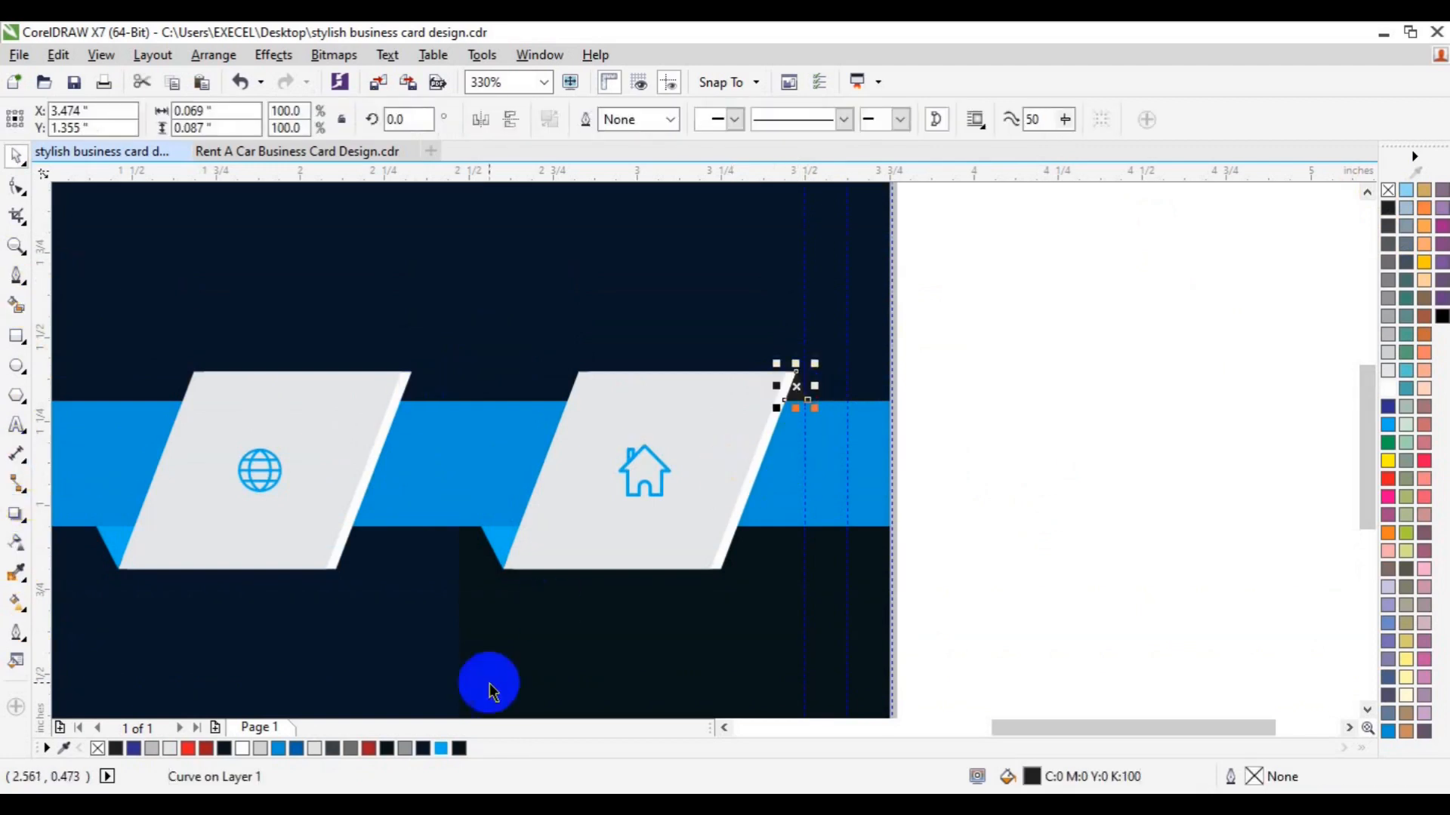
Step: Fill the small triangle at the third frame's upper-right corner with bright blue and remove the outlines from the triangle and pen line
left_click(451, 749)
left_click_drag(1115, 322, 745, 429)
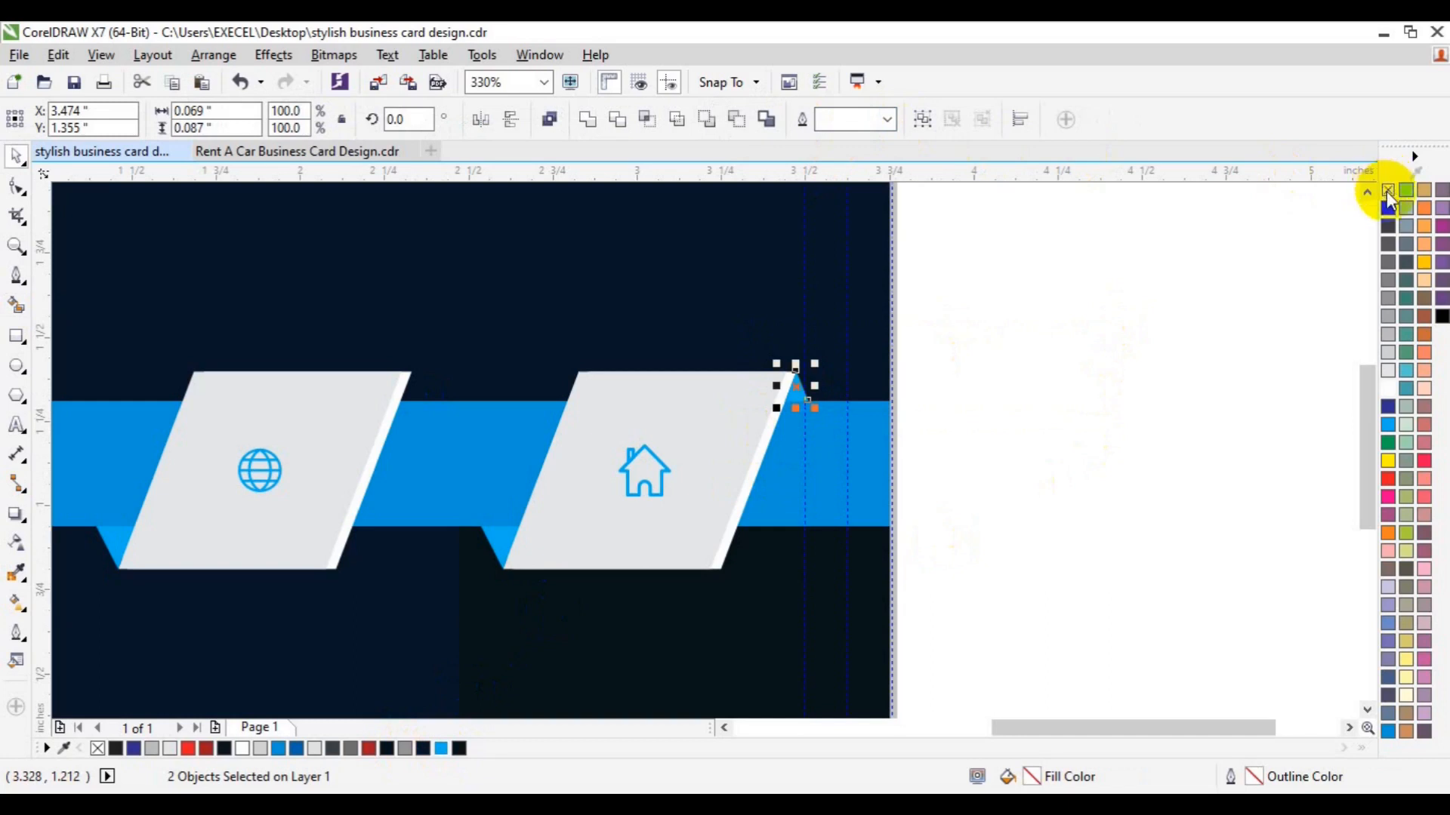
left_click(1063, 400)
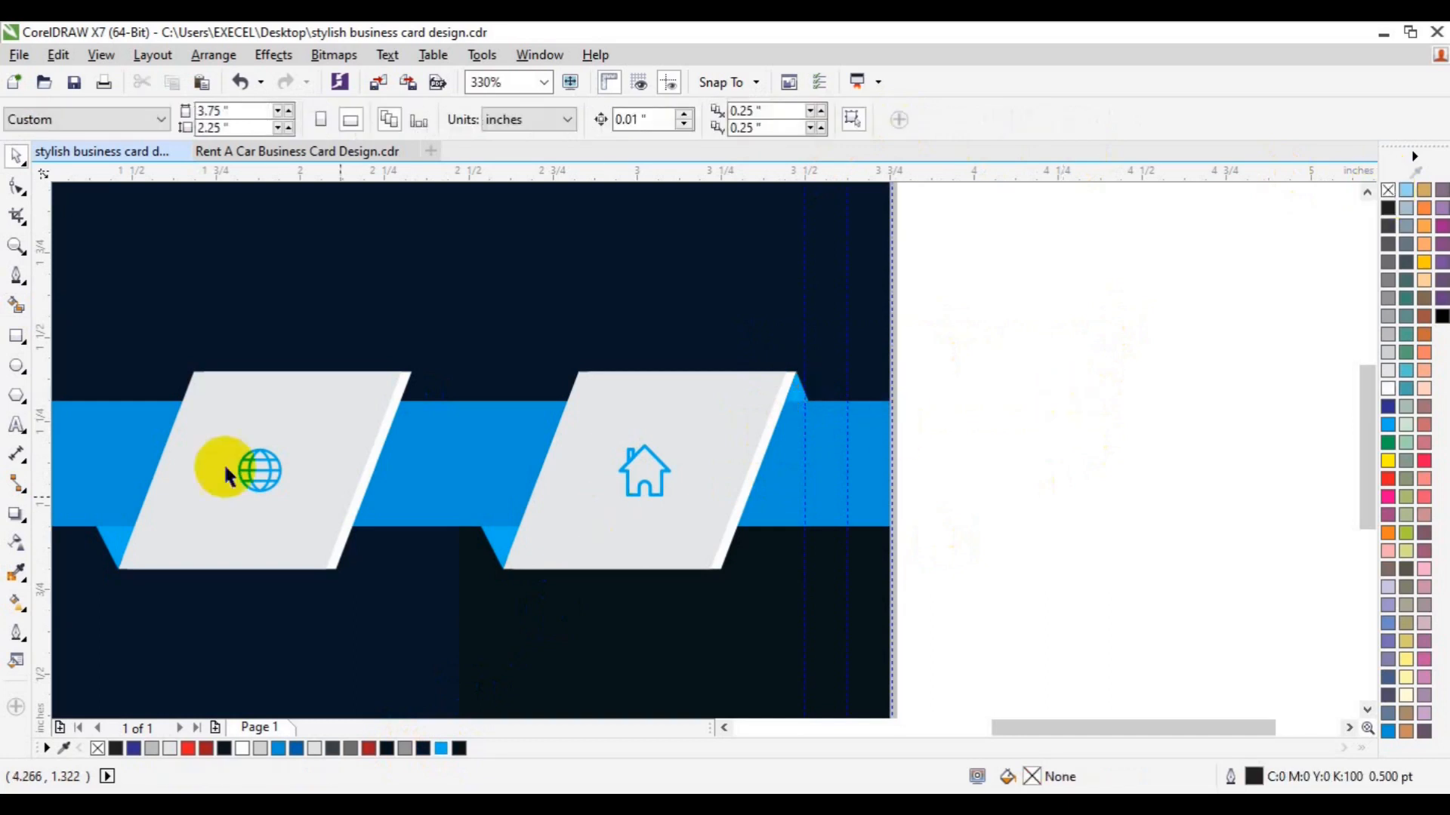
Step: Import the QR code image images3.png from the freepik stockpoto folder and place it small in the card's upper-left area
left_click(16, 246)
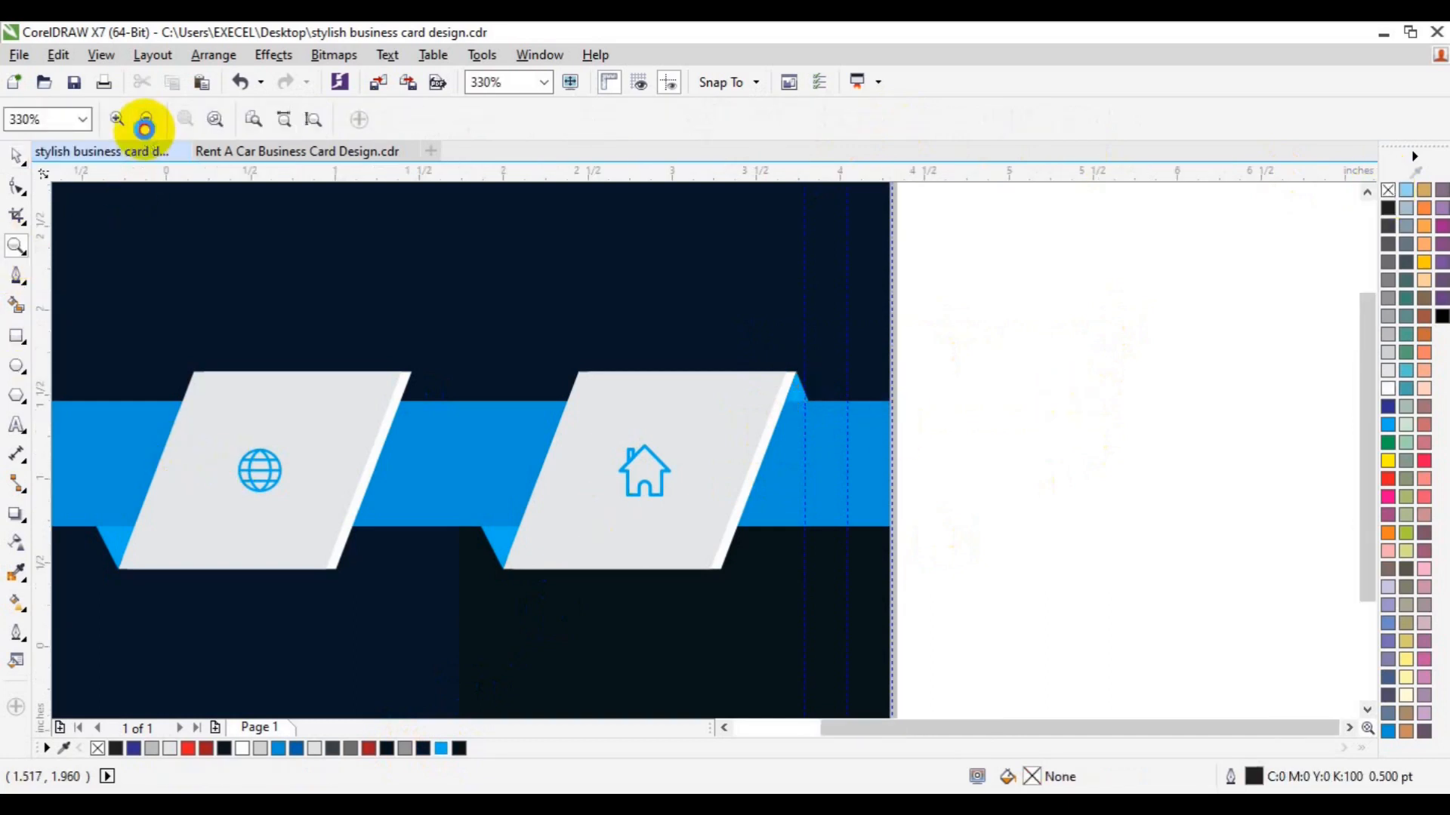
left_click(146, 125)
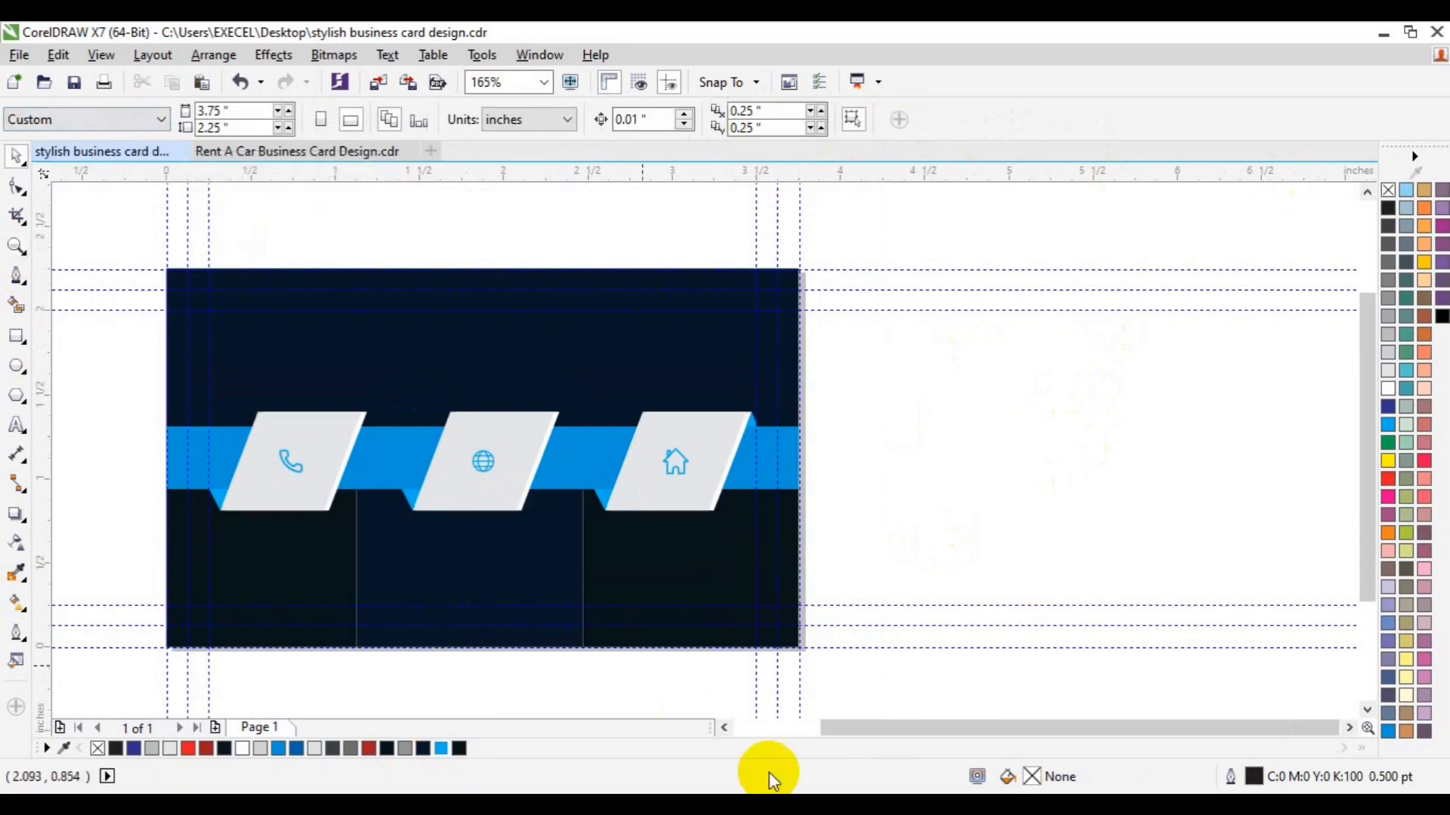
left_click(724, 730)
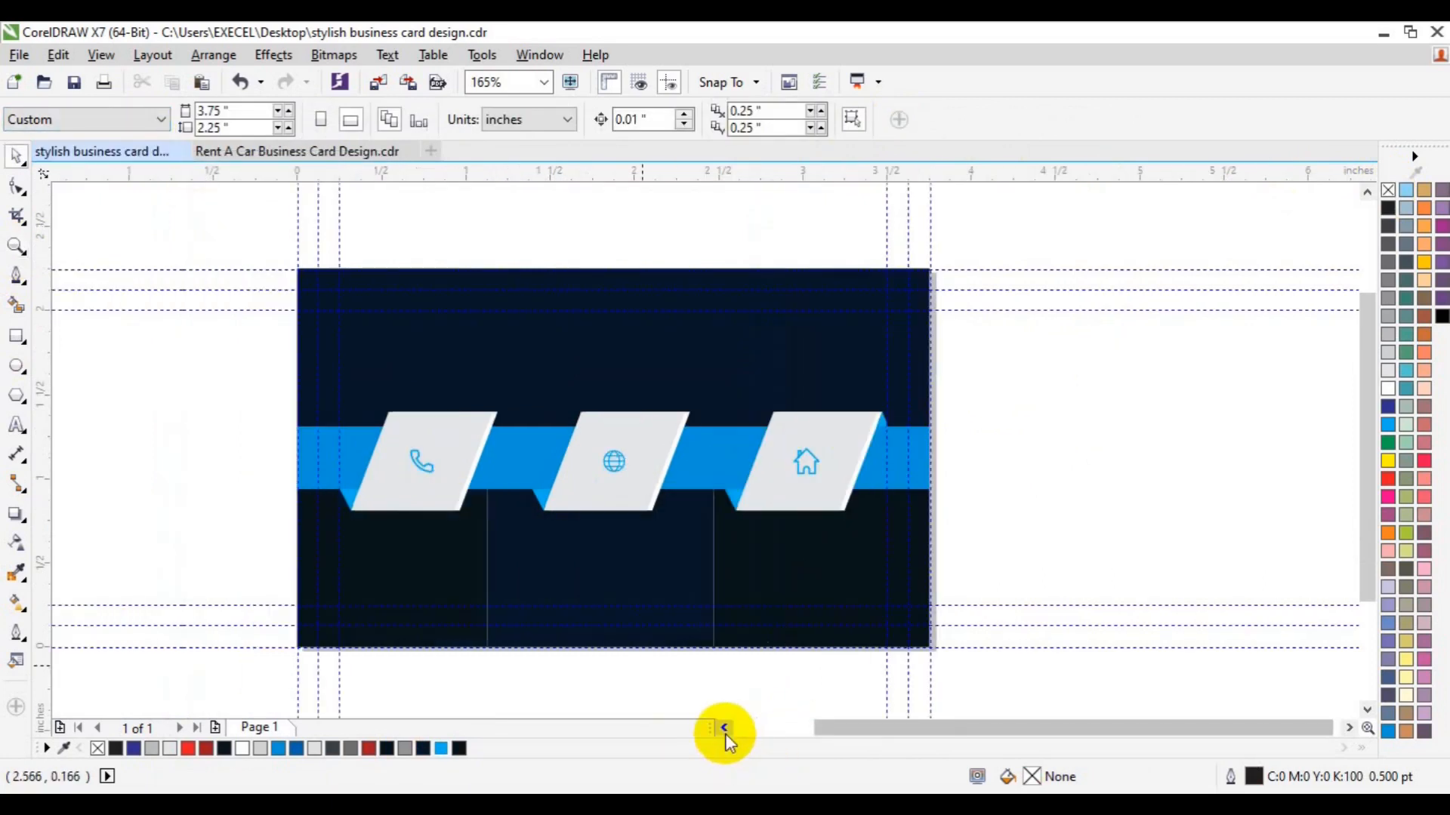
left_click(723, 727)
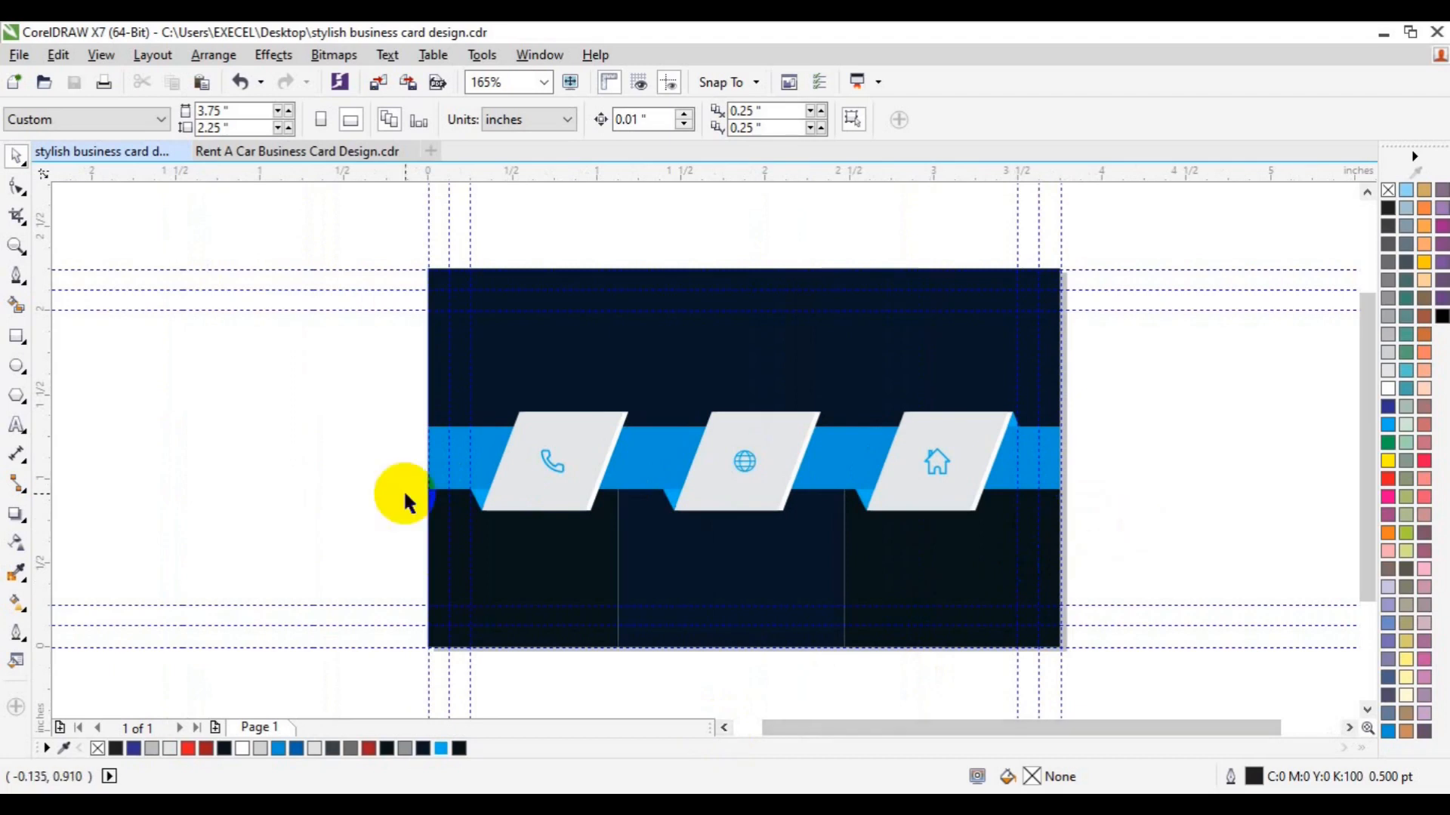
left_click(380, 83)
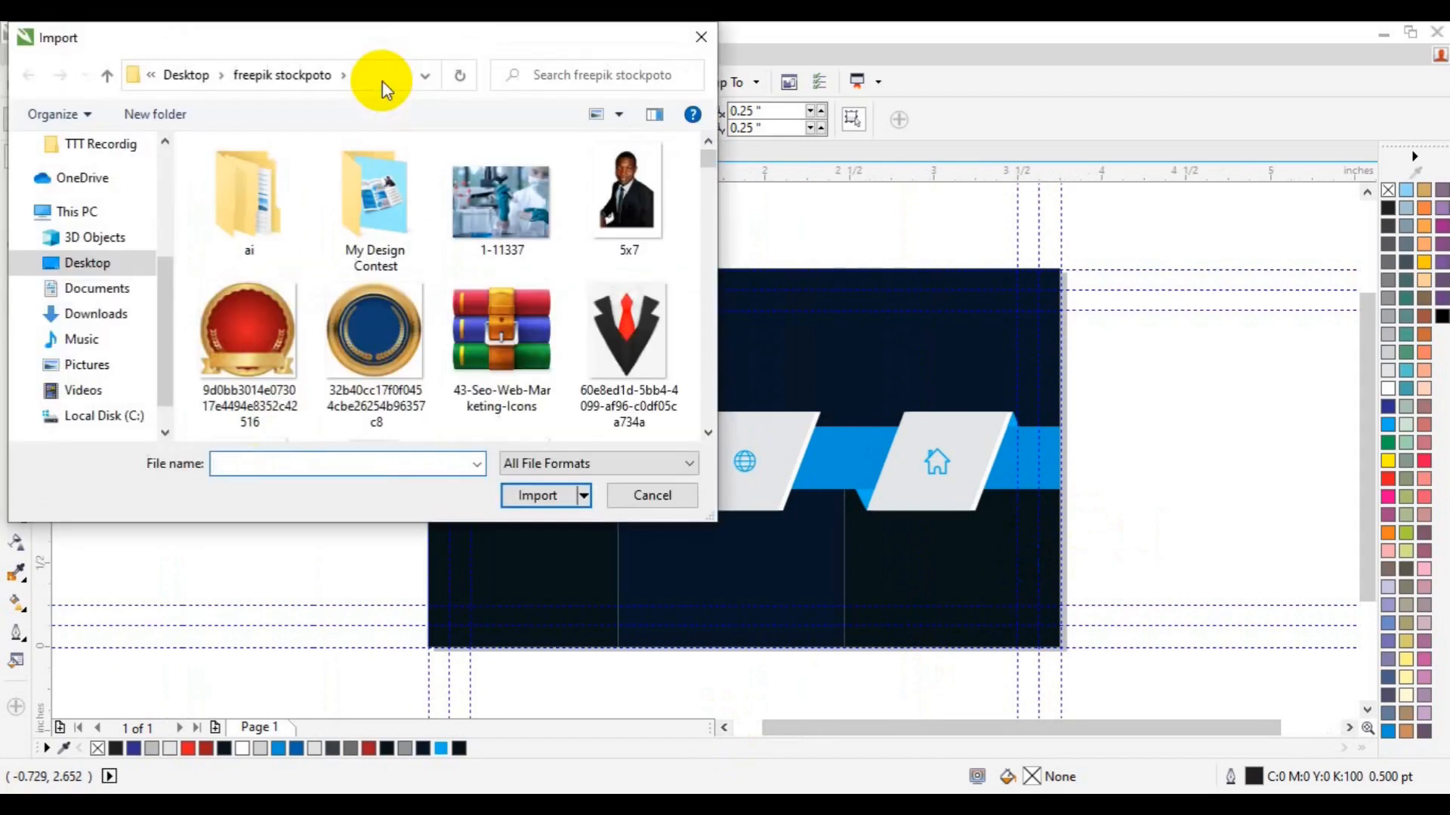
left_click(712, 435)
scroll(715, 437, "down", 10)
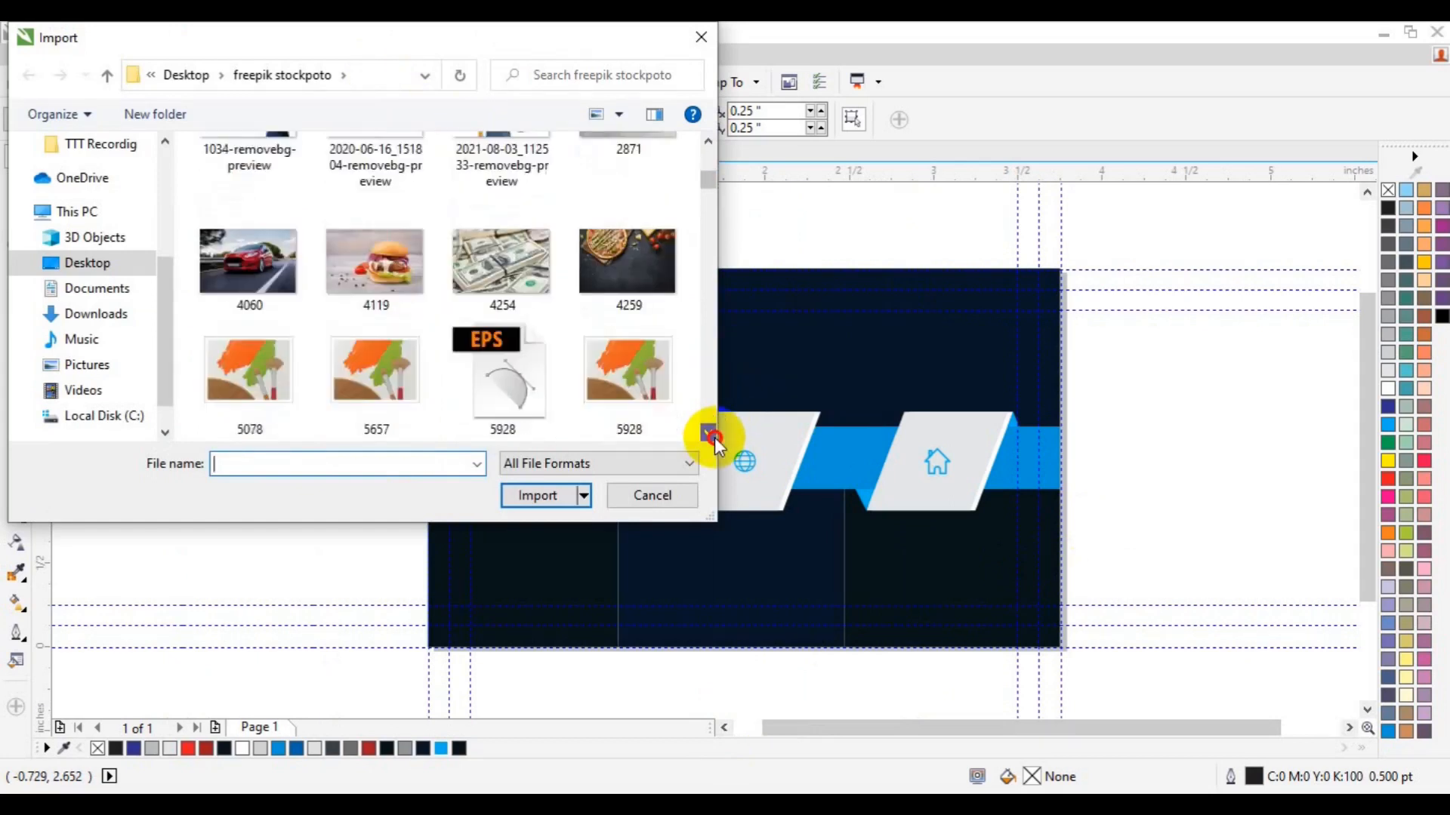
scroll(714, 437, "down", 10)
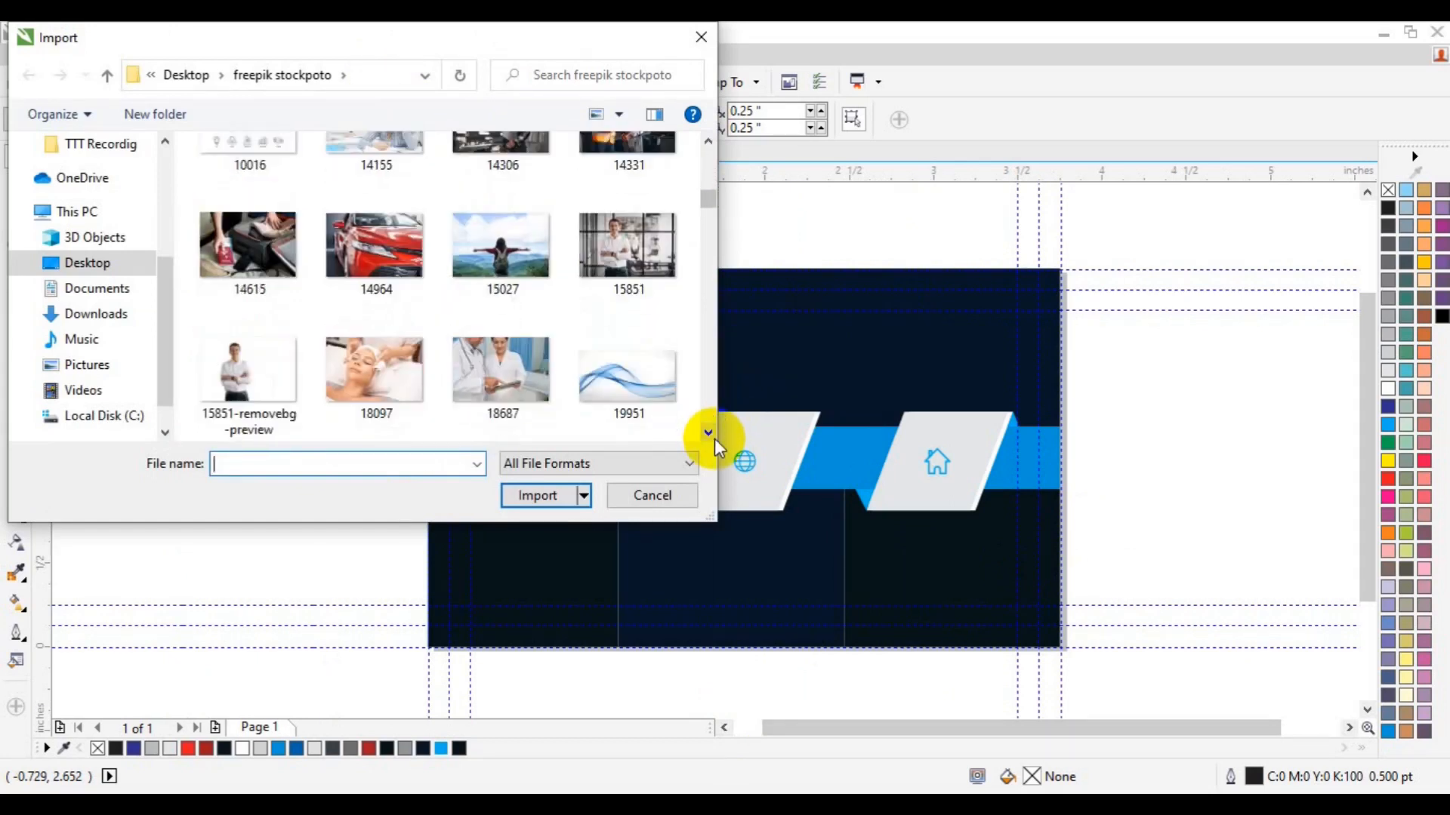
scroll(715, 438, "down", 10)
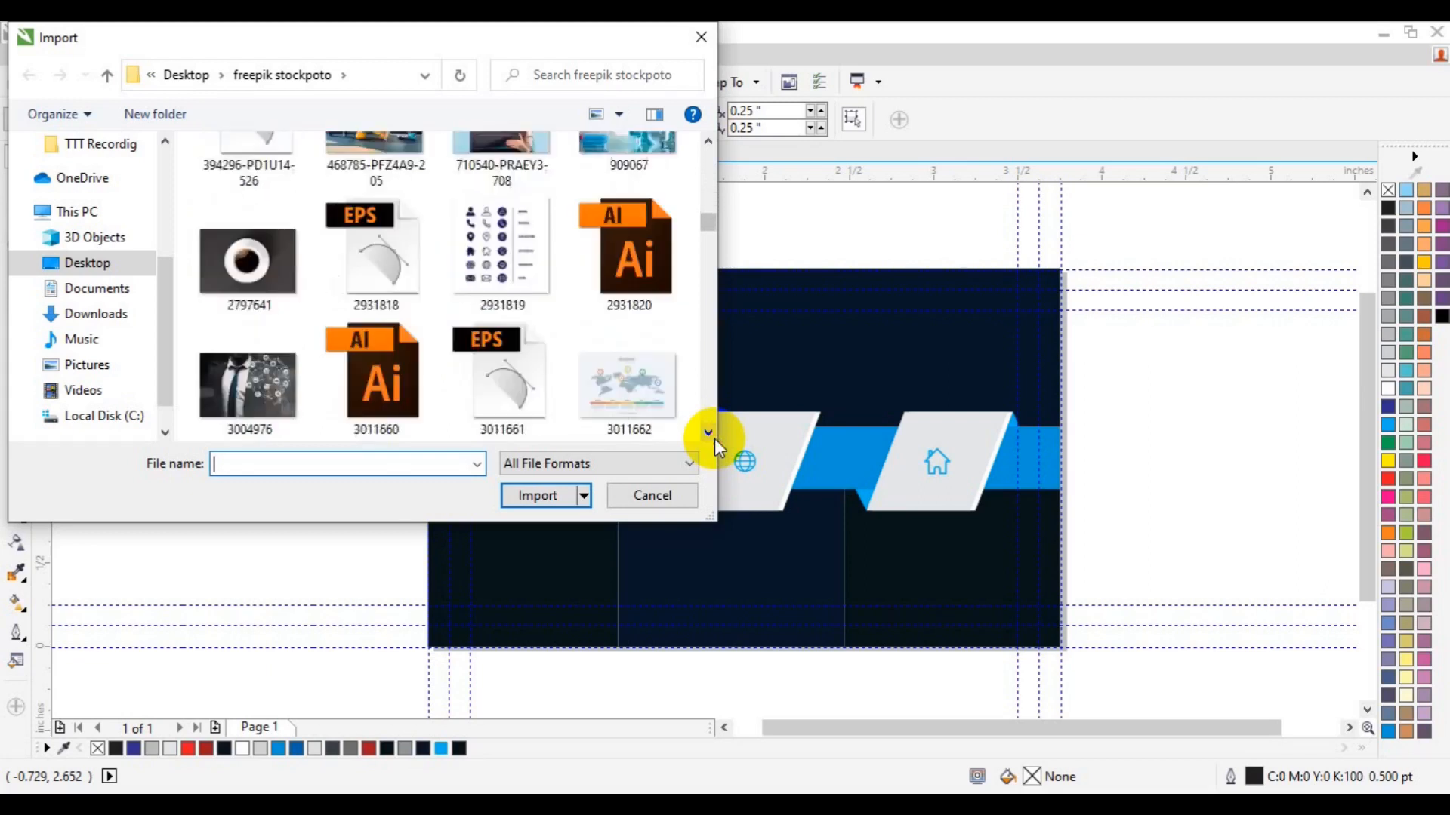
scroll(714, 438, "down", 10)
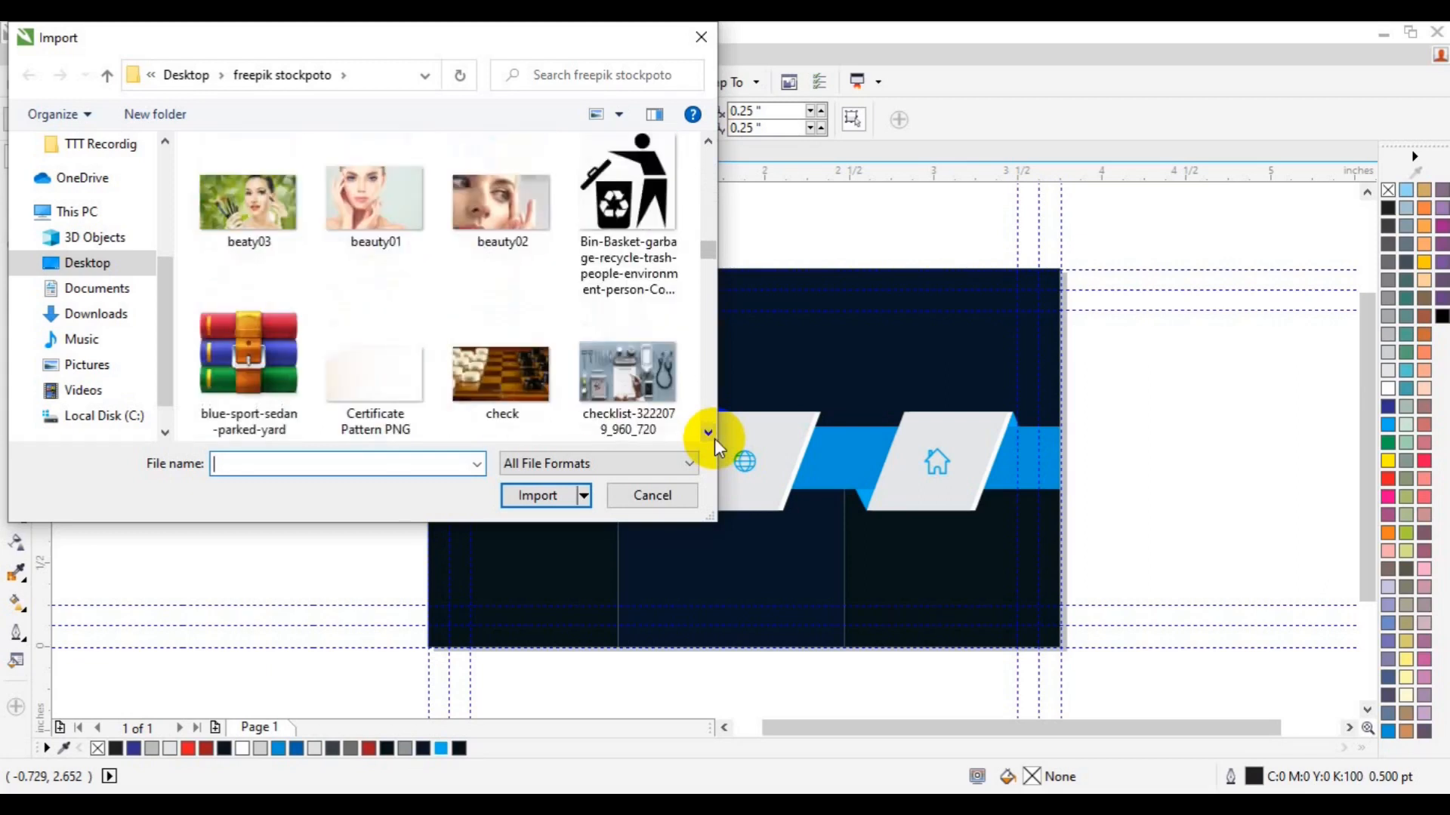
scroll(714, 438, "down", 3)
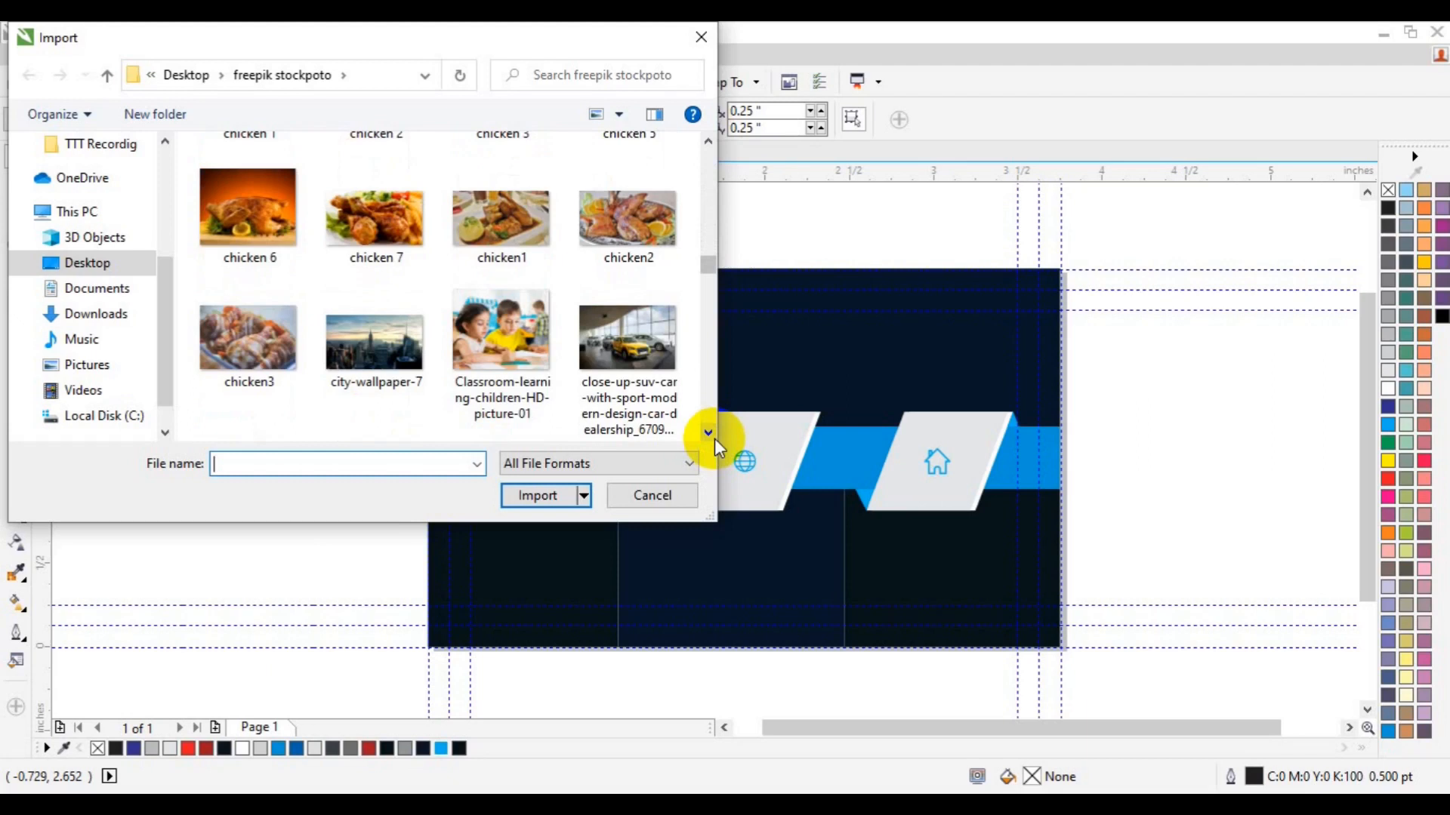
scroll(714, 438, "down", 6)
scroll(714, 438, "down", 10)
scroll(714, 438, "down", 7)
left_click(629, 234)
left_click(537, 495)
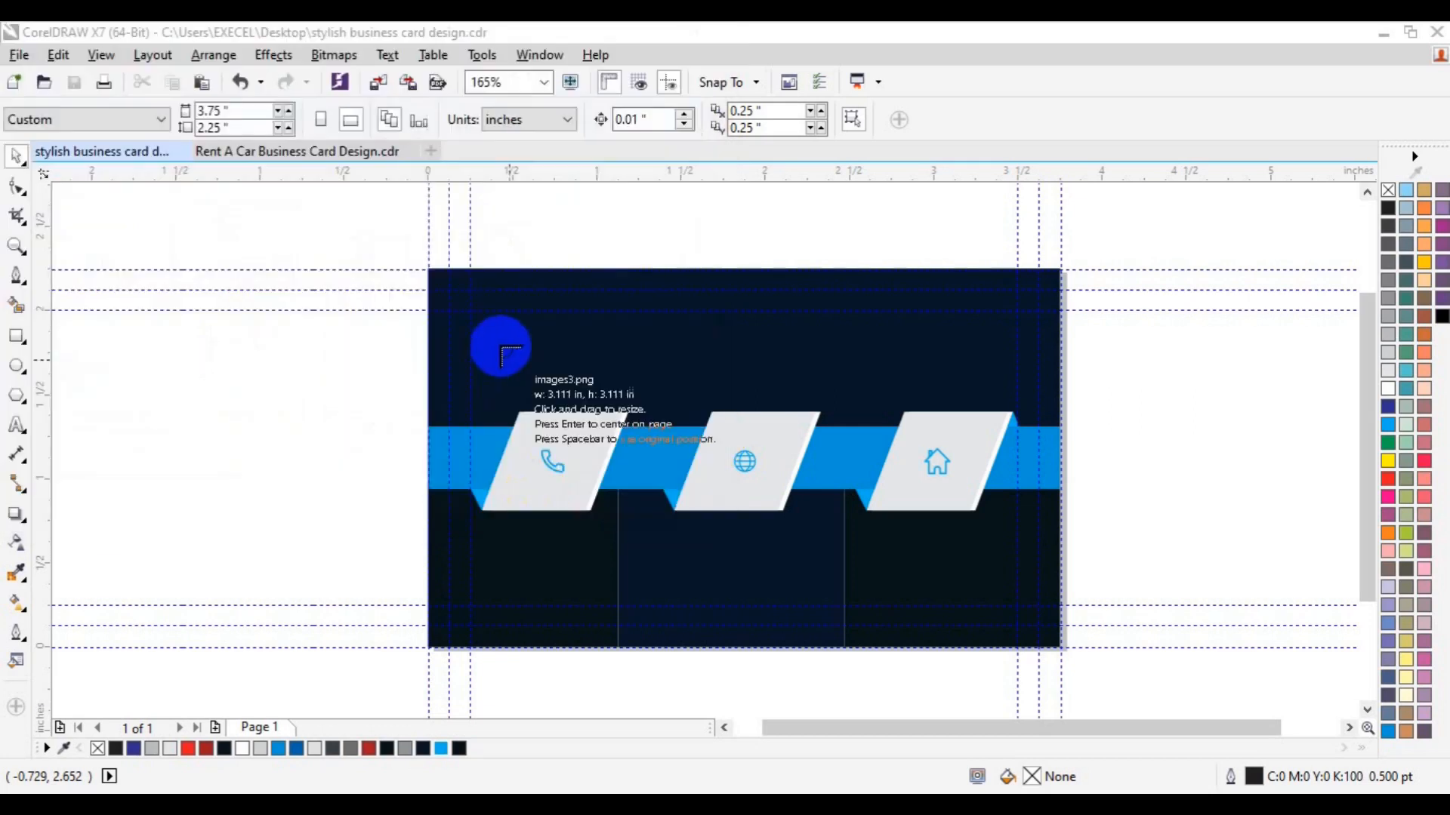
left_click_drag(490, 329, 565, 388)
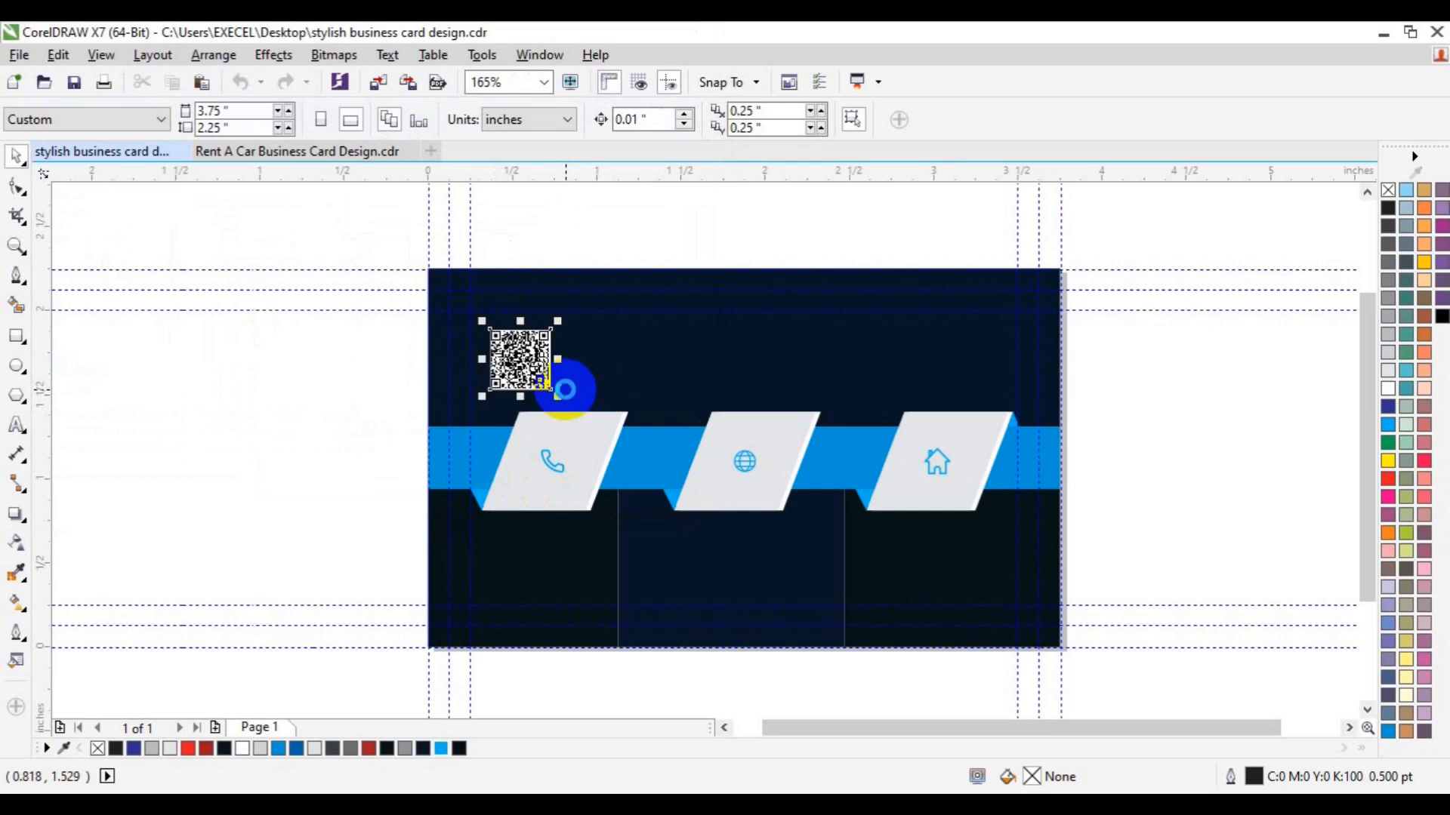
left_click(106, 343)
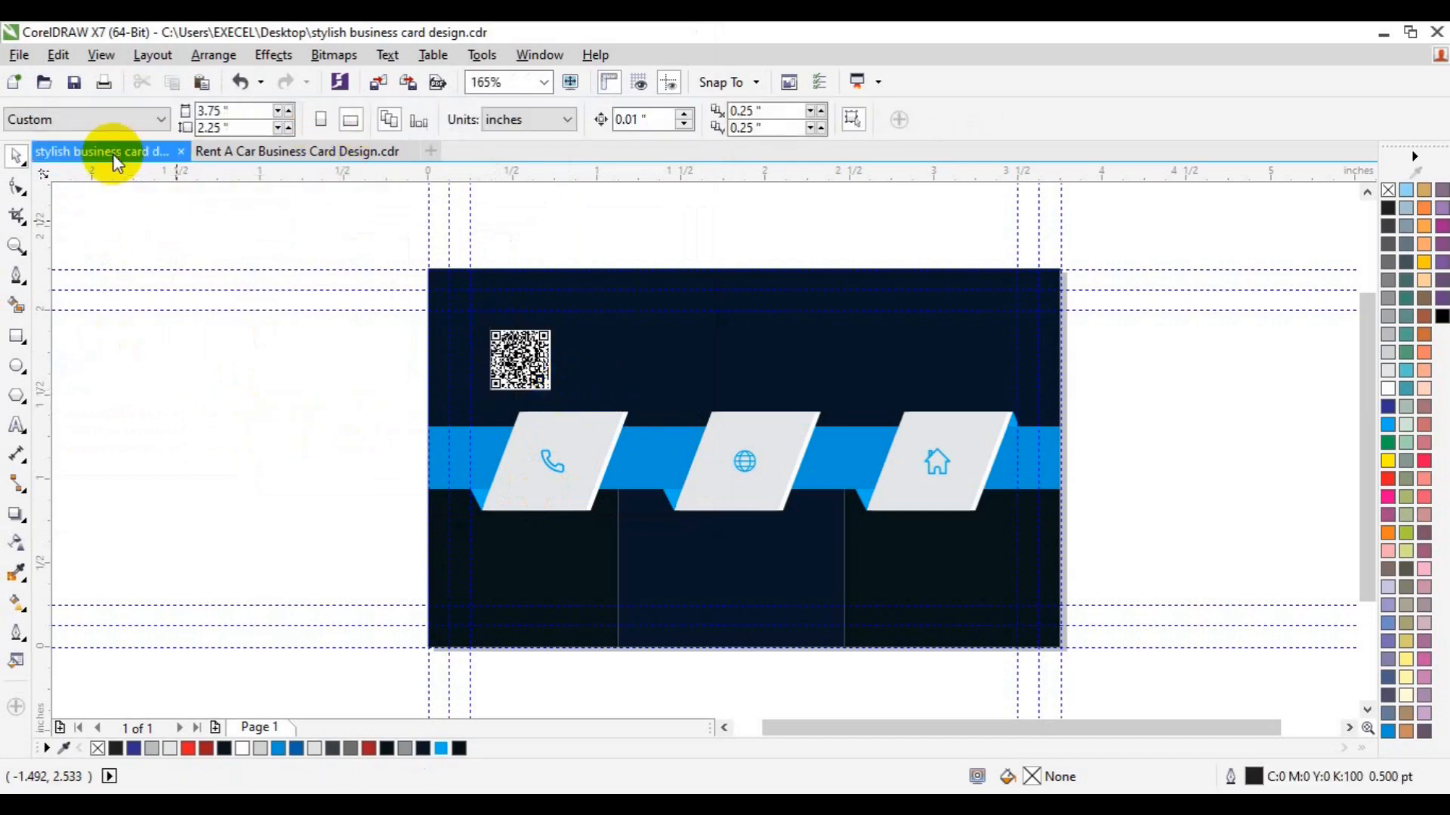
Step: In Rent A Car Business Card Design.cdr, delete the three white contact icons and their rounded red squares
left_click(243, 160)
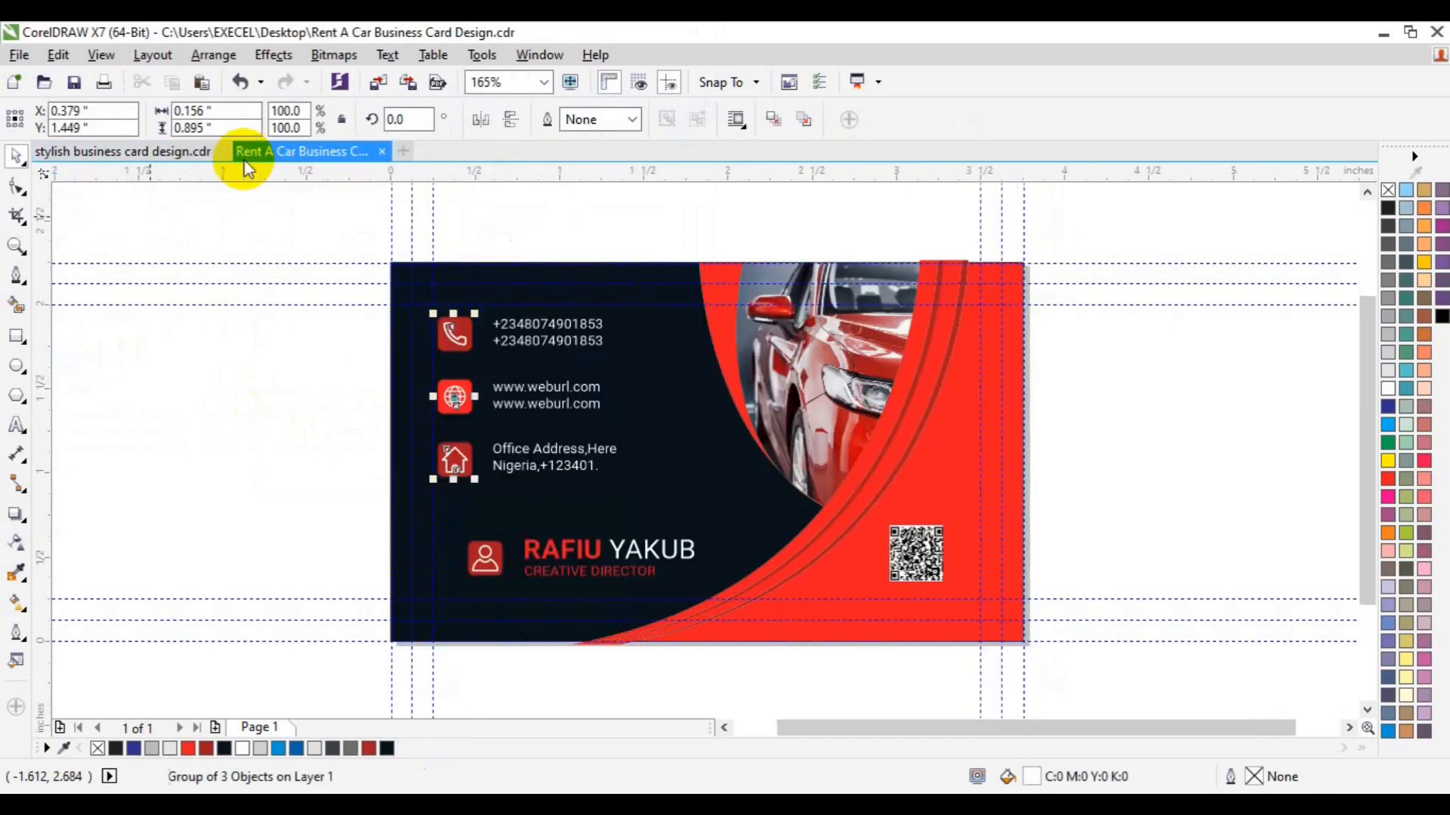
left_click(373, 323)
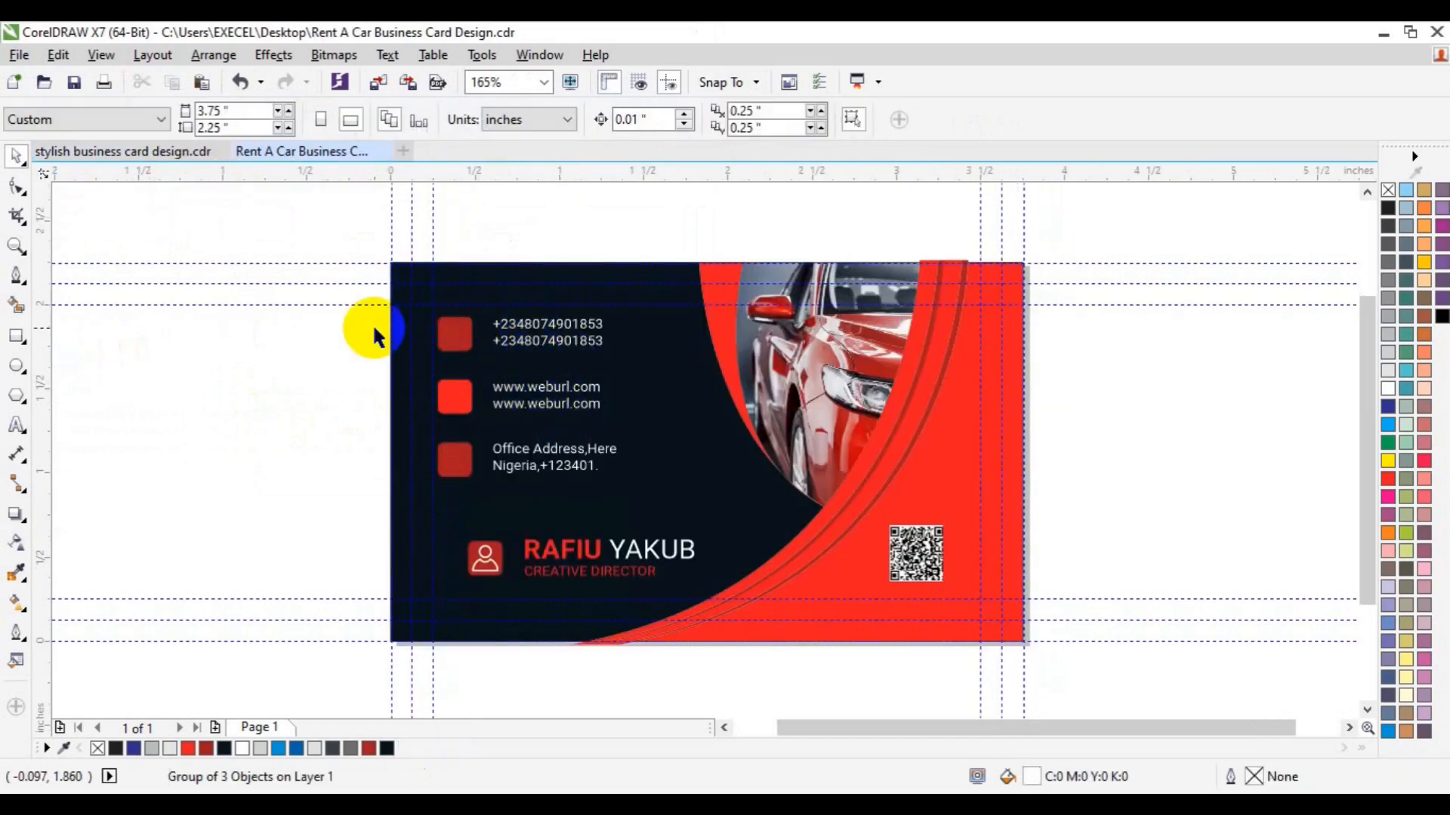
left_click_drag(333, 239, 512, 541)
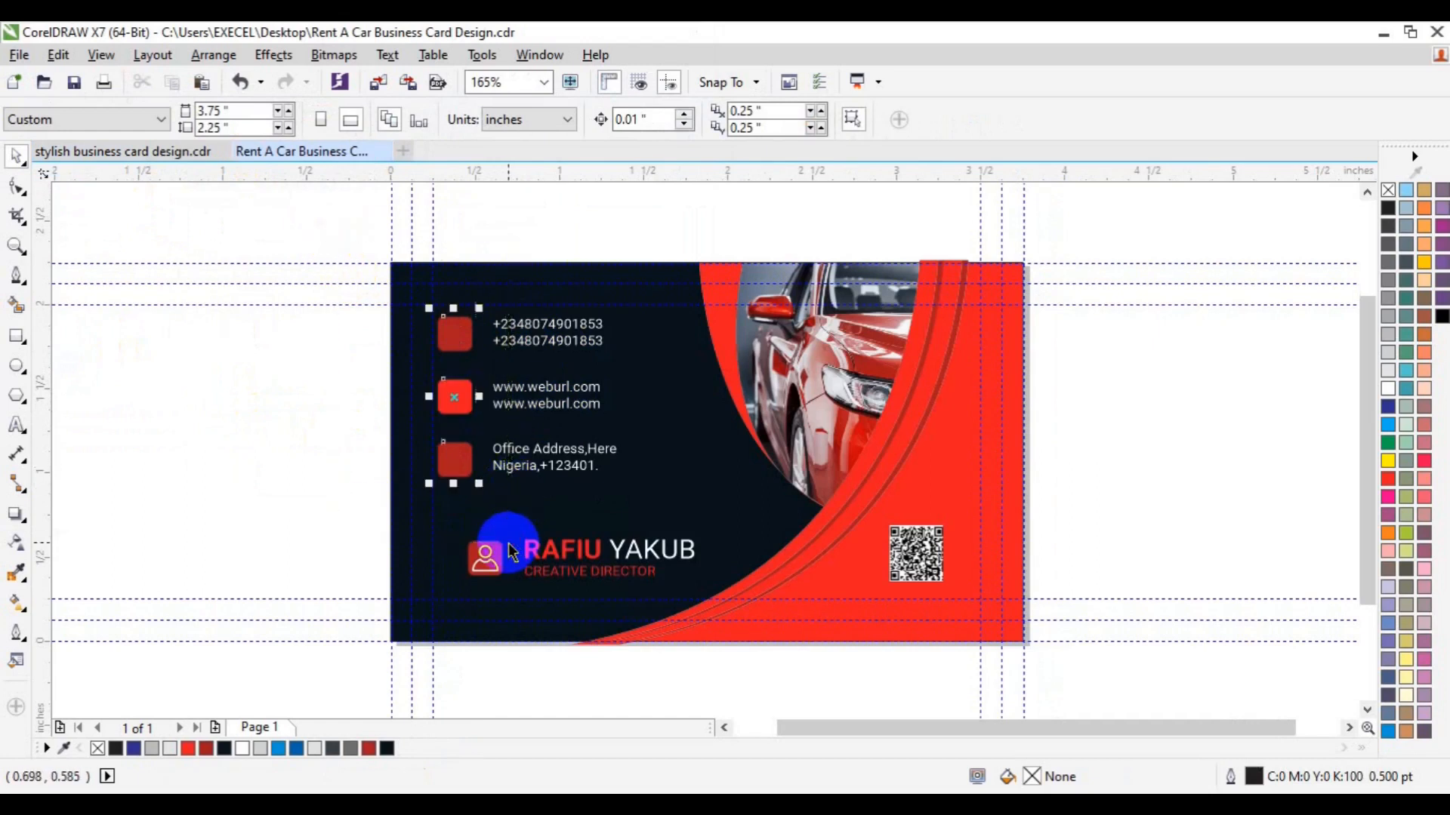
key("Delete")
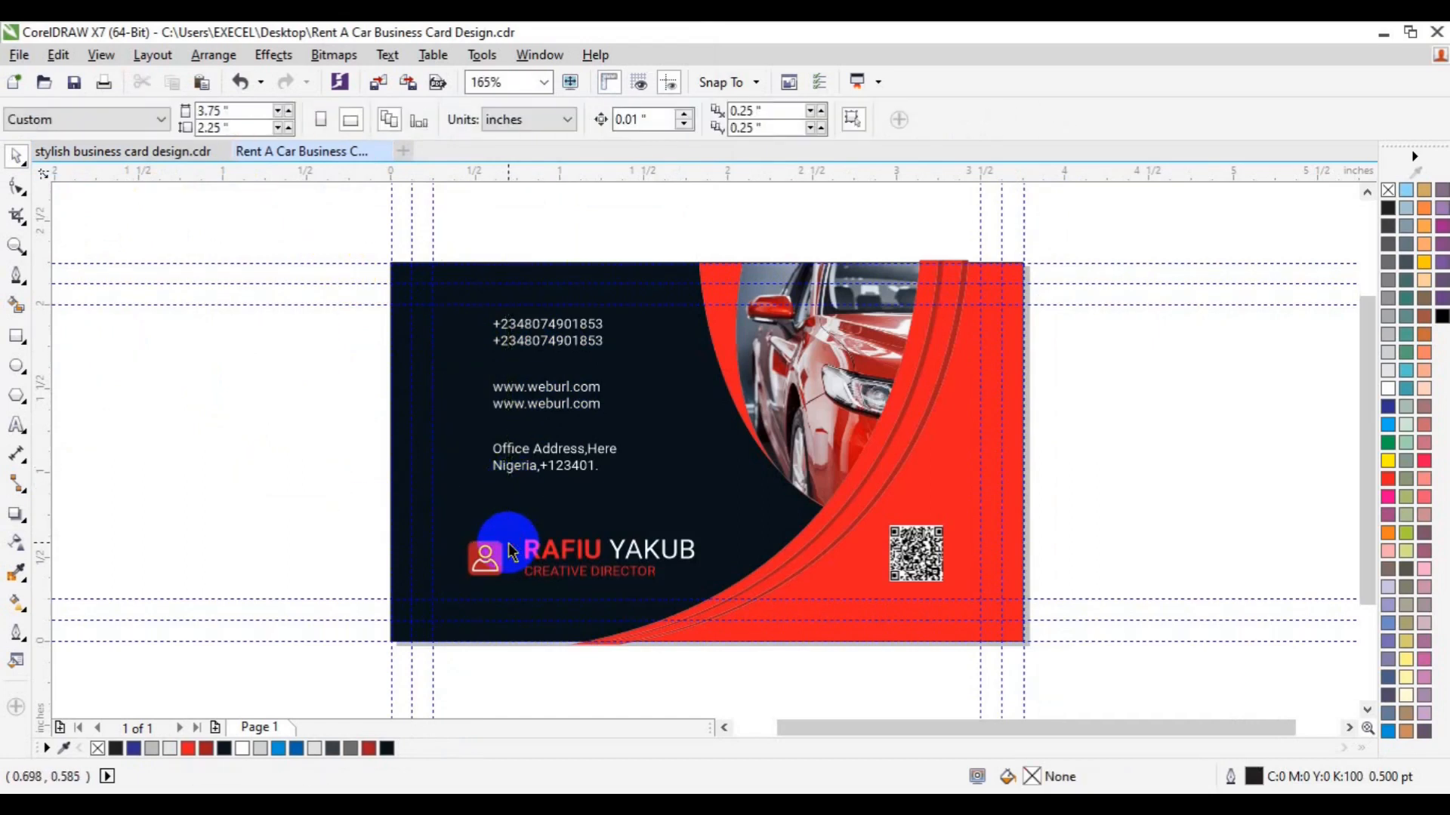
Step: Copy the contact details text group and the name-and-title text group into the stylish business card design document
left_click_drag(453, 225, 634, 508)
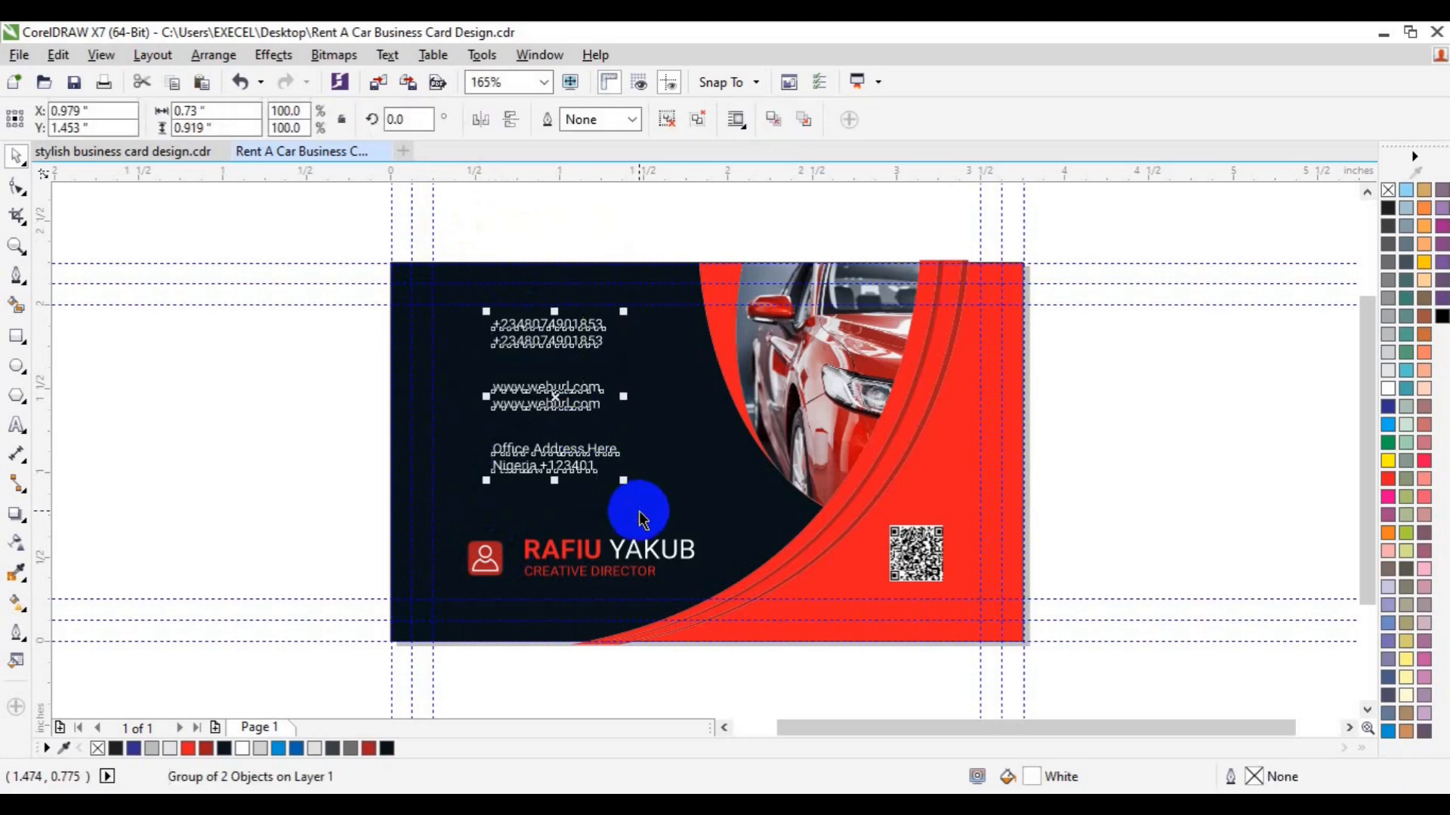
left_click(592, 566)
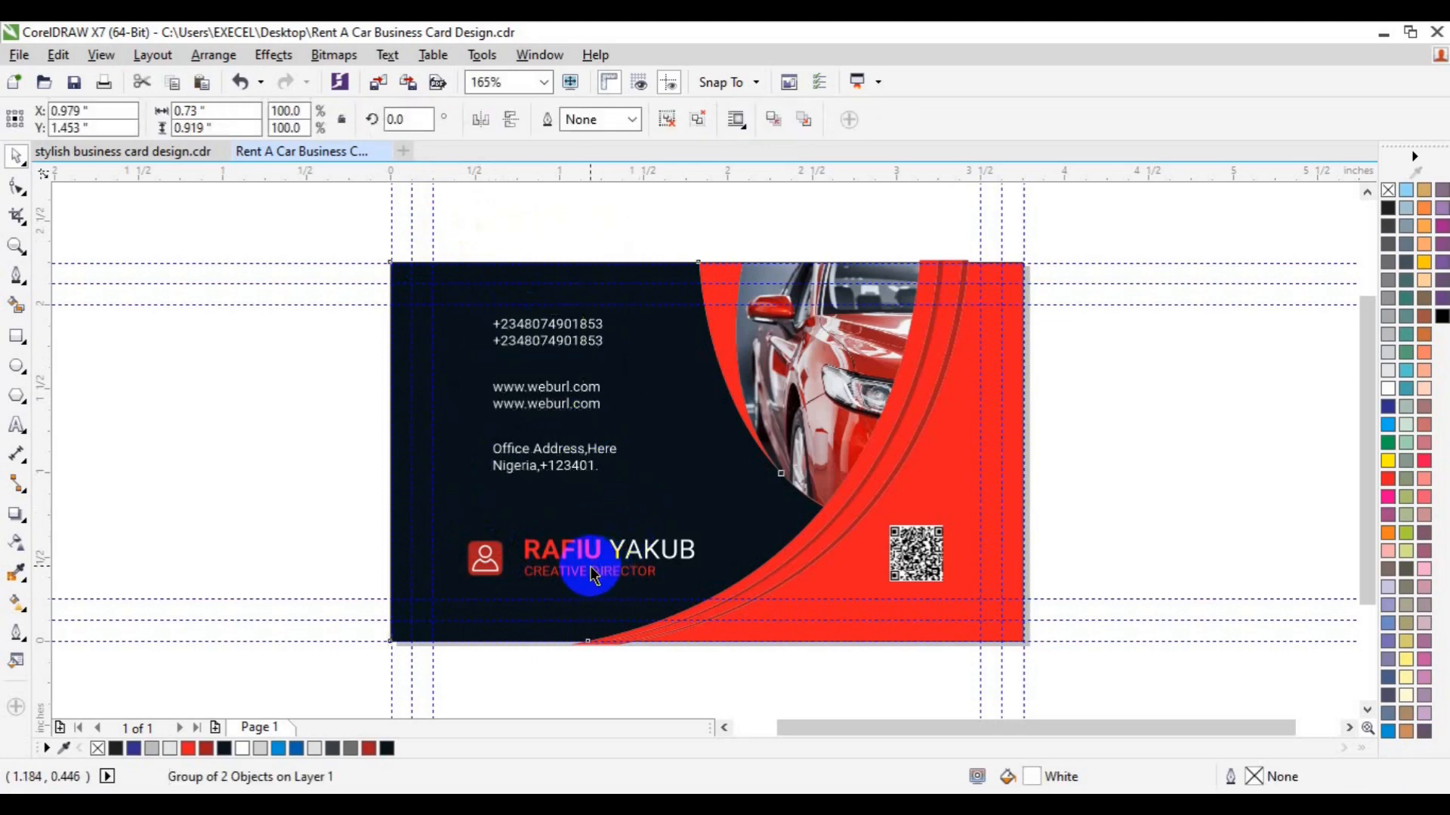
left_click(534, 469)
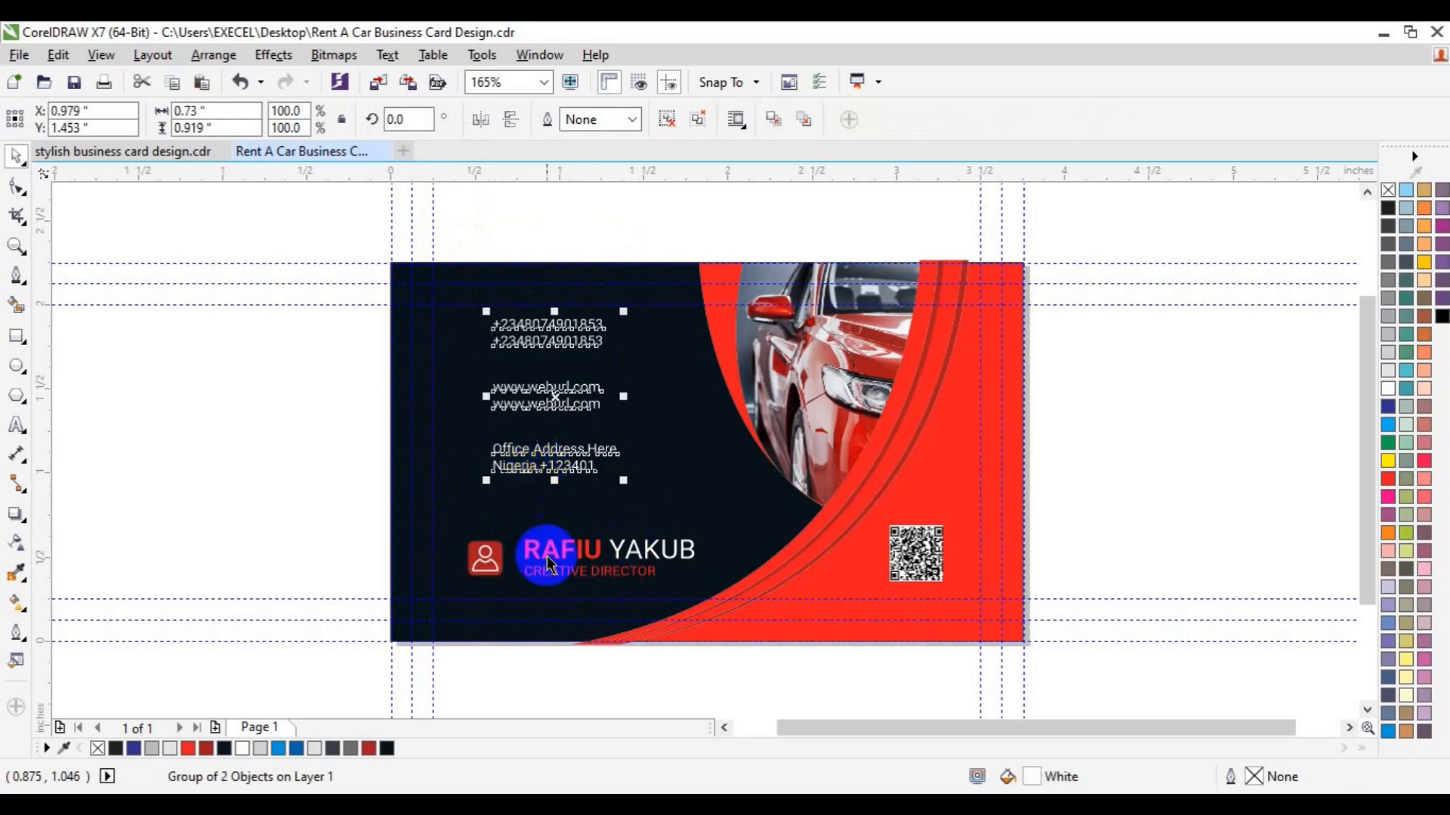
left_click(548, 564)
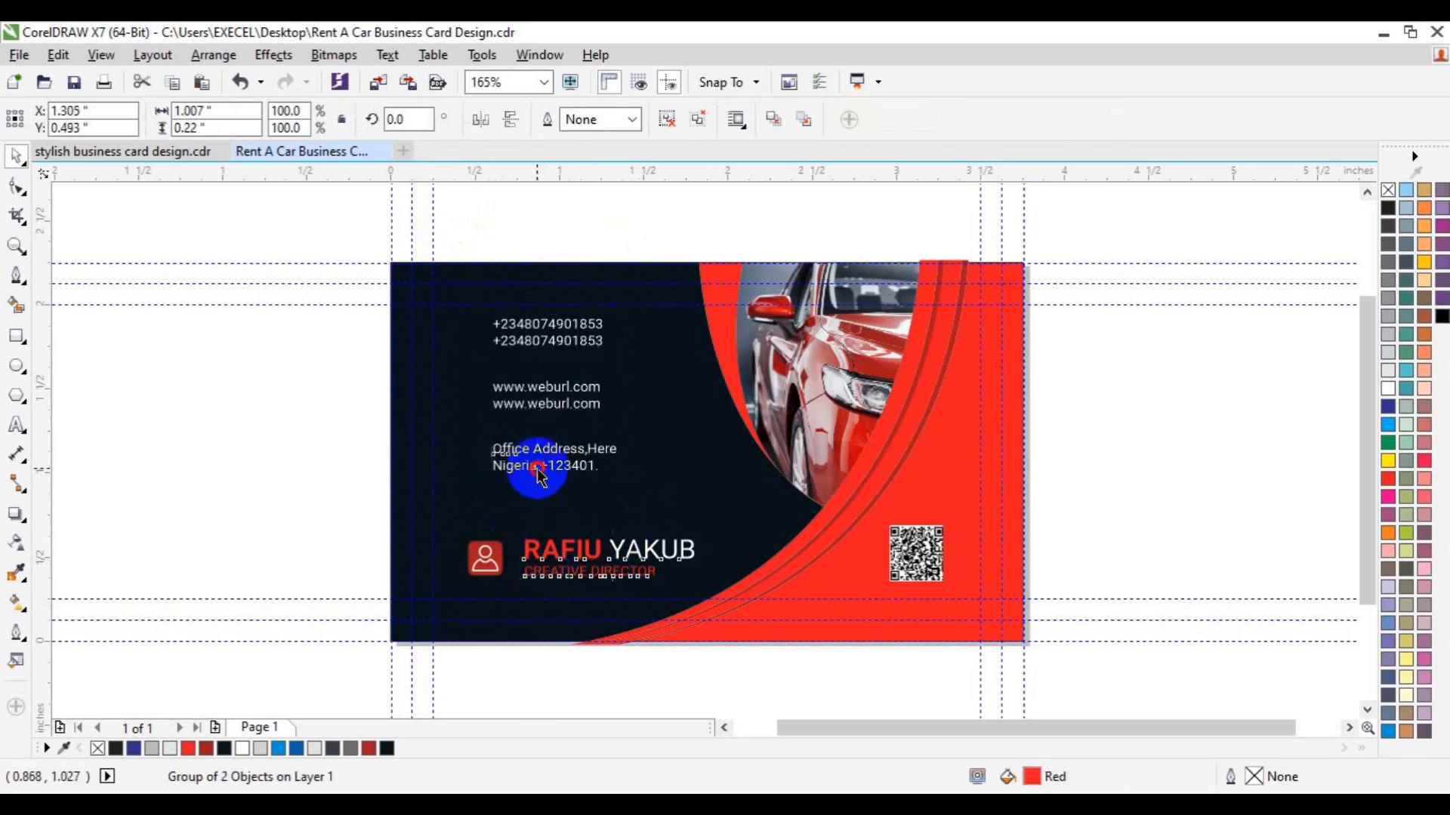
left_click(537, 473, "shift")
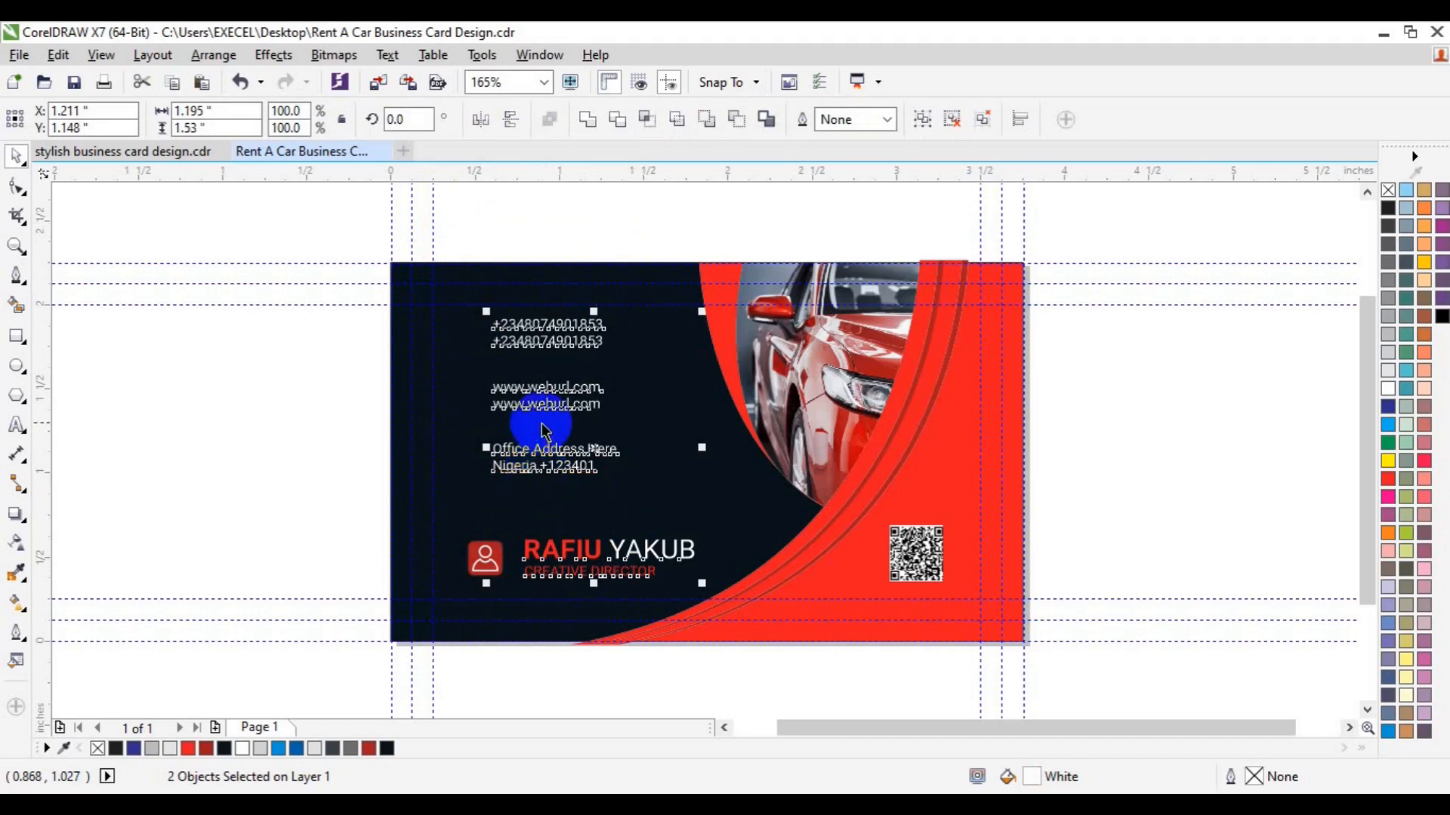
left_click(169, 160)
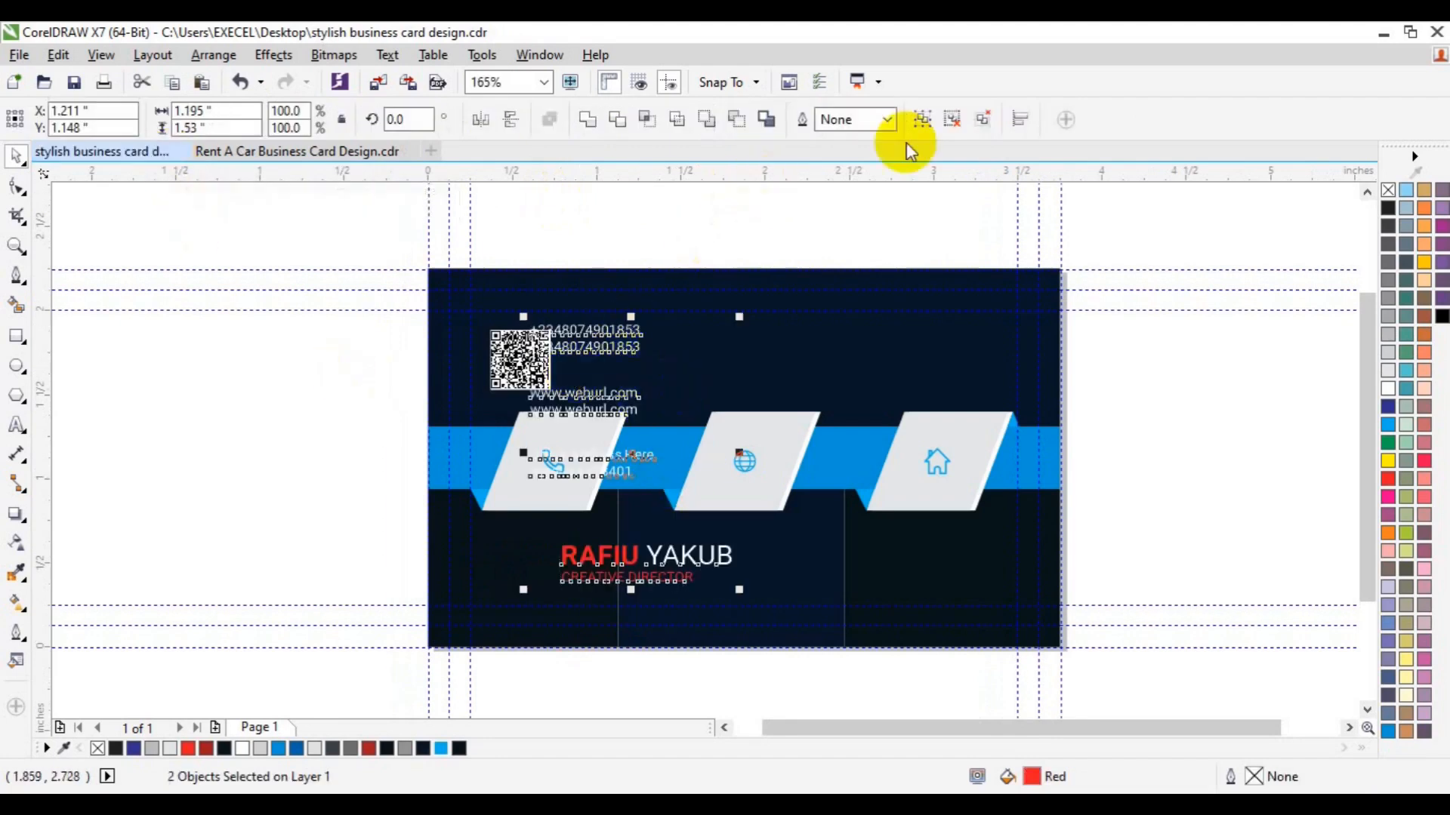
Step: Move the name-and-title text group to the card's upper-right area above the blue band and ungroup it
left_click(669, 568)
left_click_drag(669, 568, 920, 338)
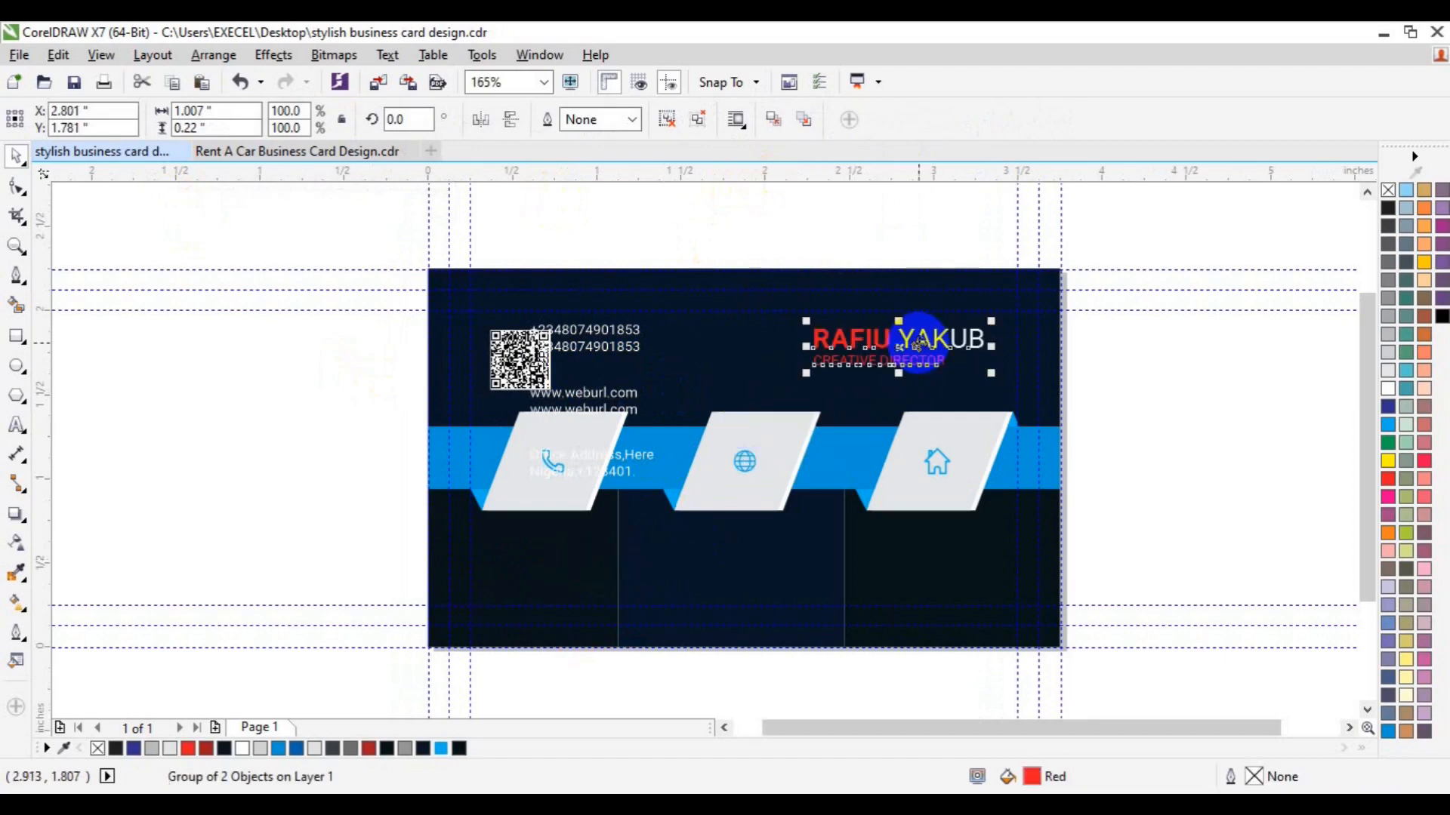
left_click(661, 126)
left_click(1098, 355)
Step: Recolour the CREATIVE DIRECTOR line bright blue and the bold first name Sky Blue
left_click(927, 366)
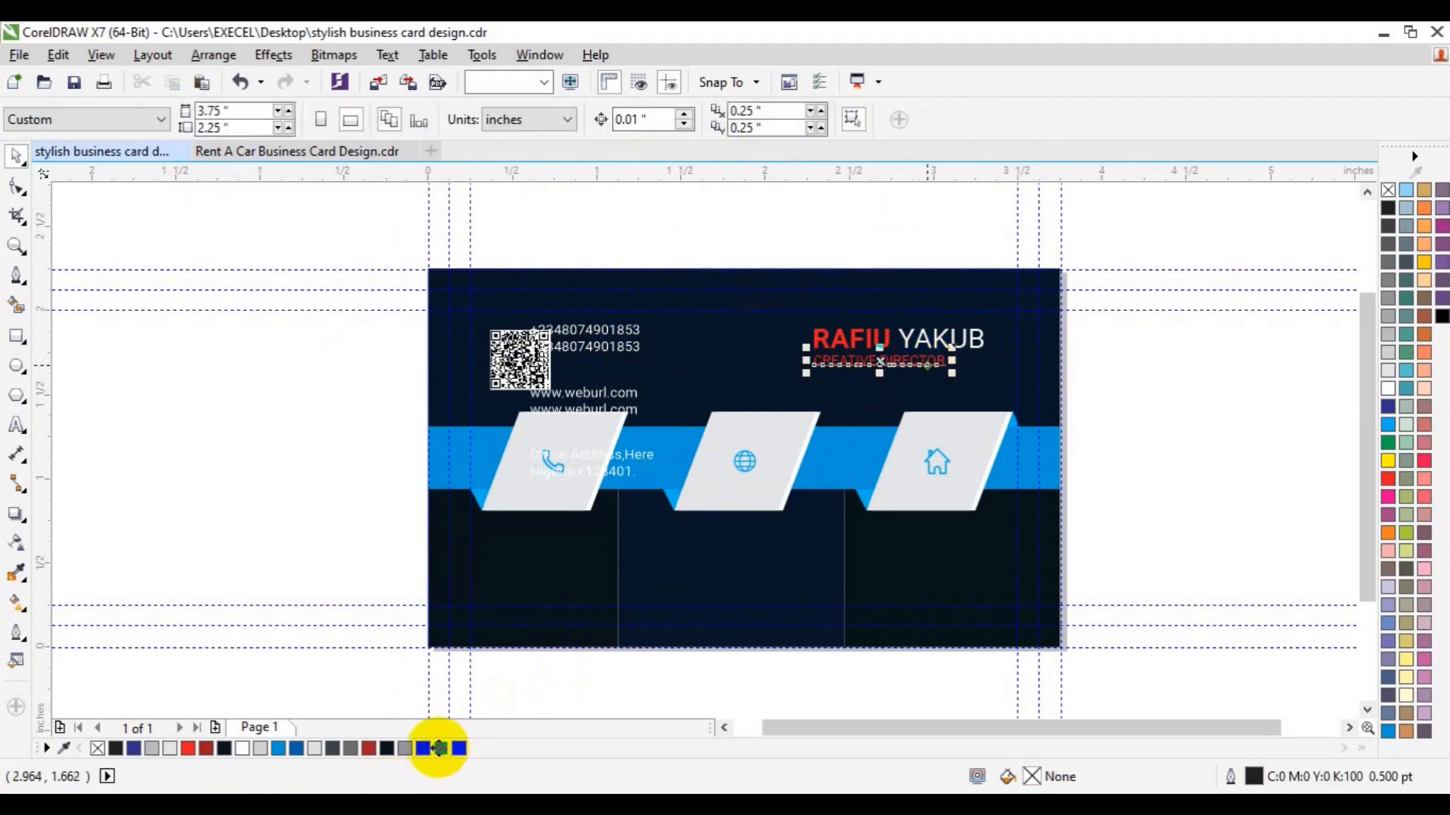
left_click(440, 748)
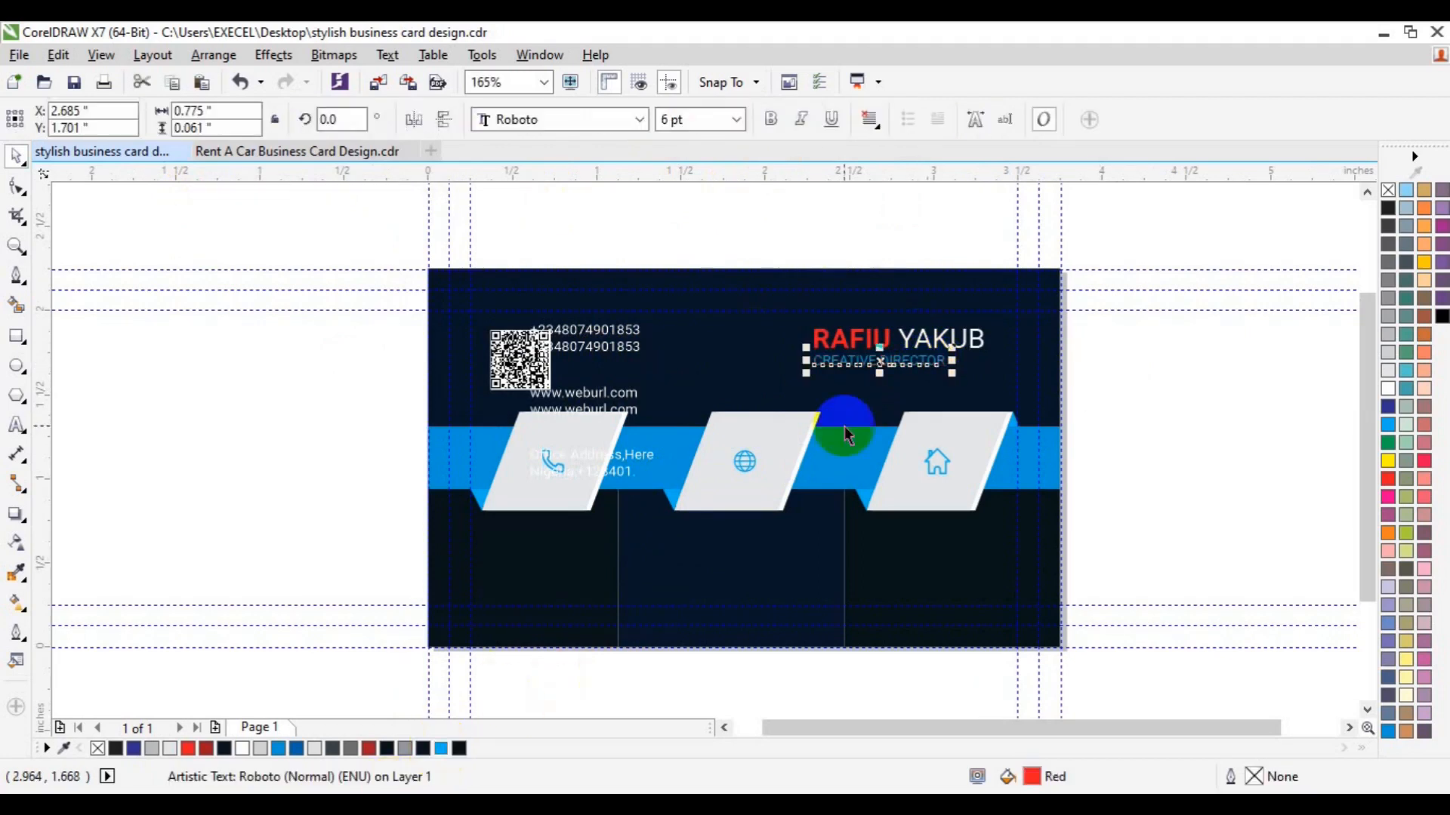
left_click(851, 340)
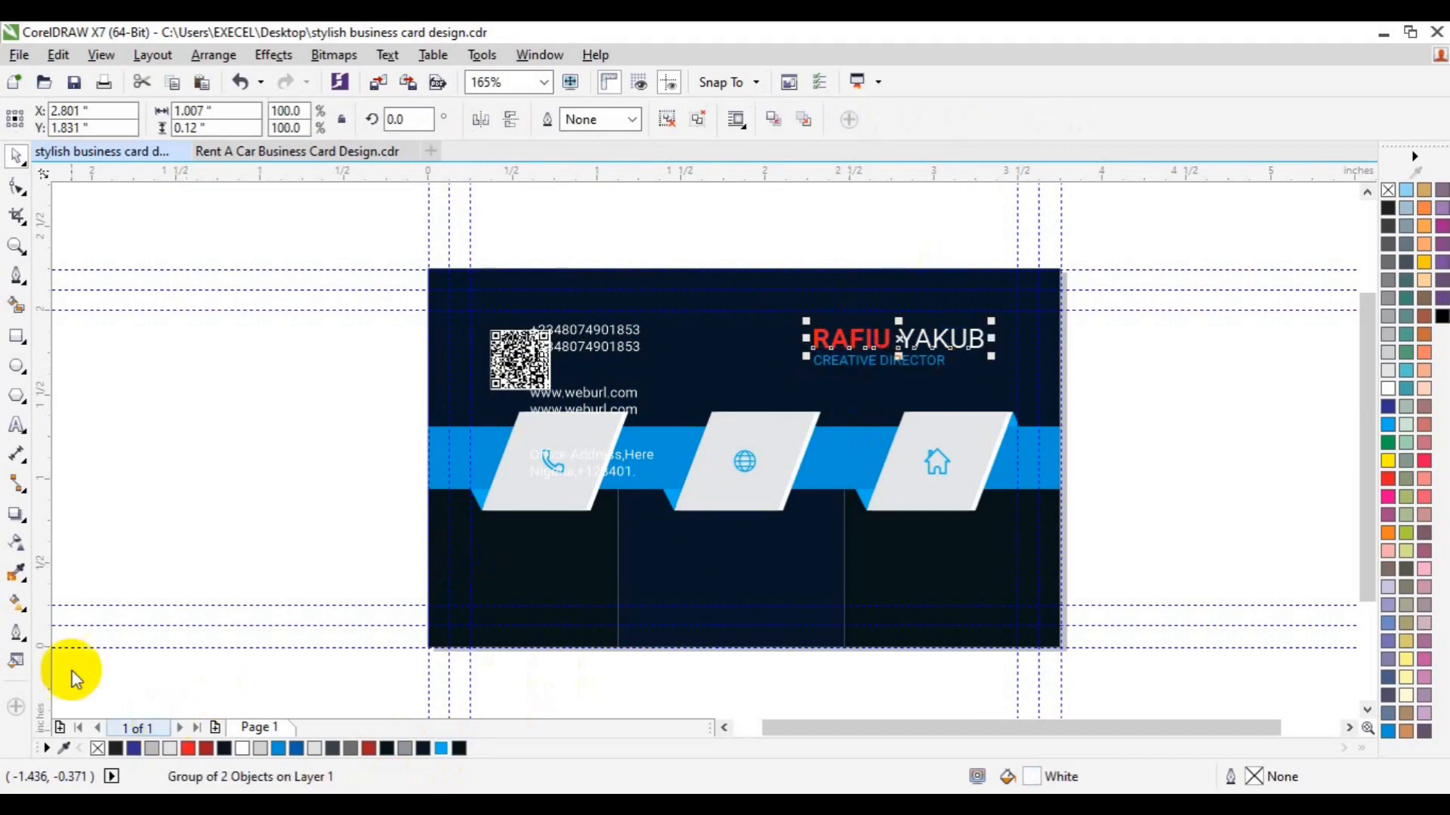
left_click(501, 381)
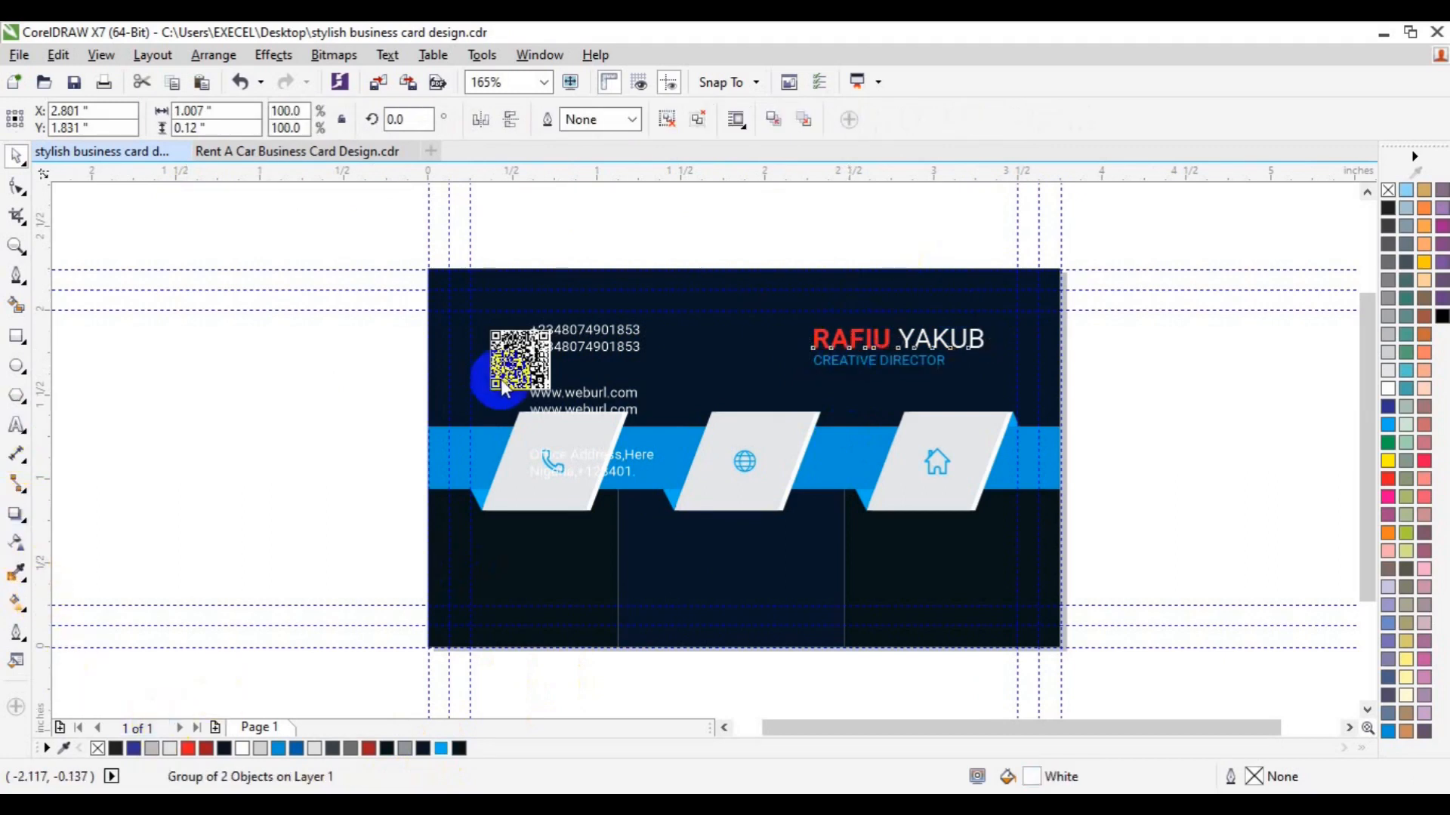
key("F8")
left_click(883, 341)
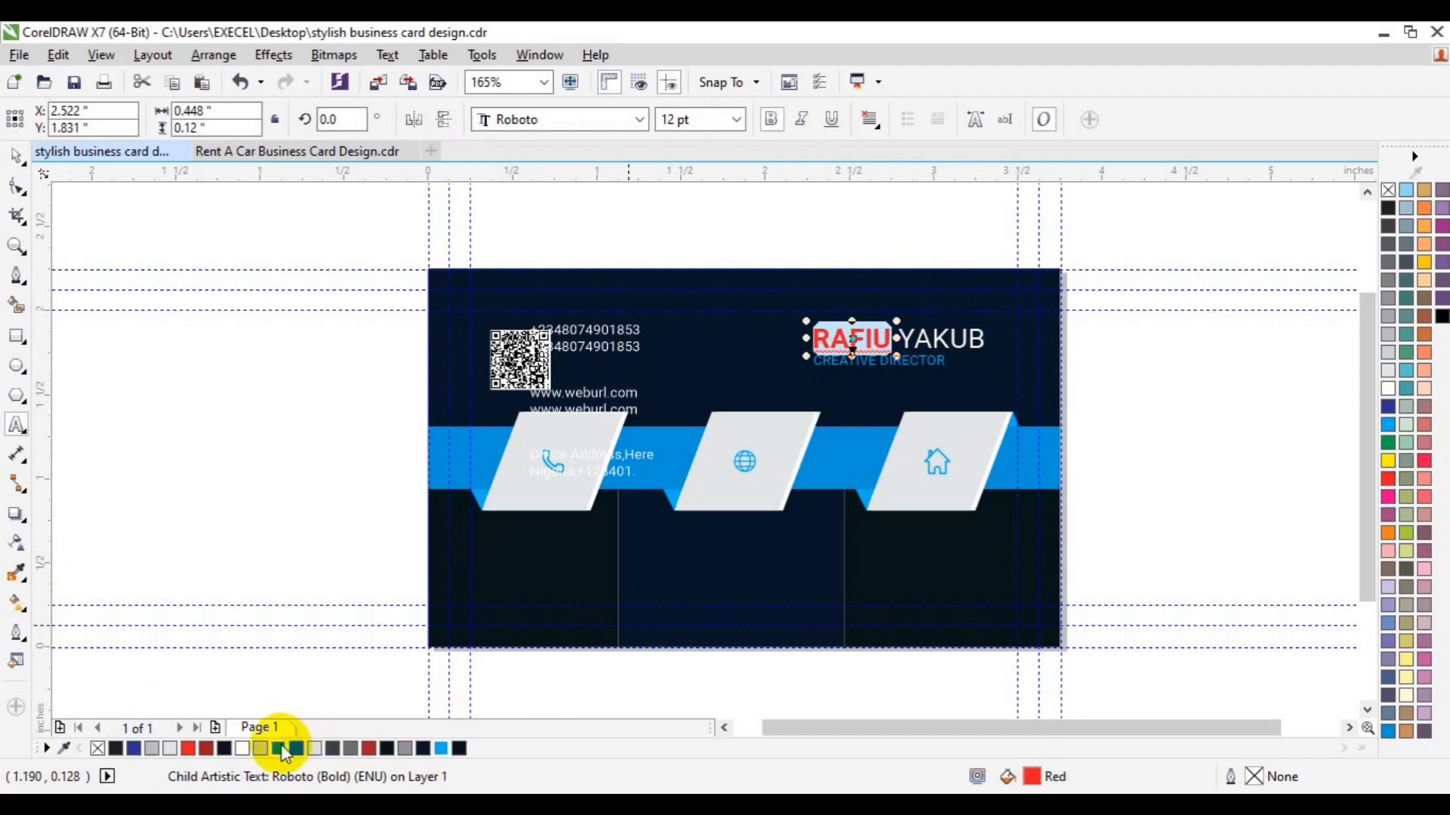
left_click(281, 748)
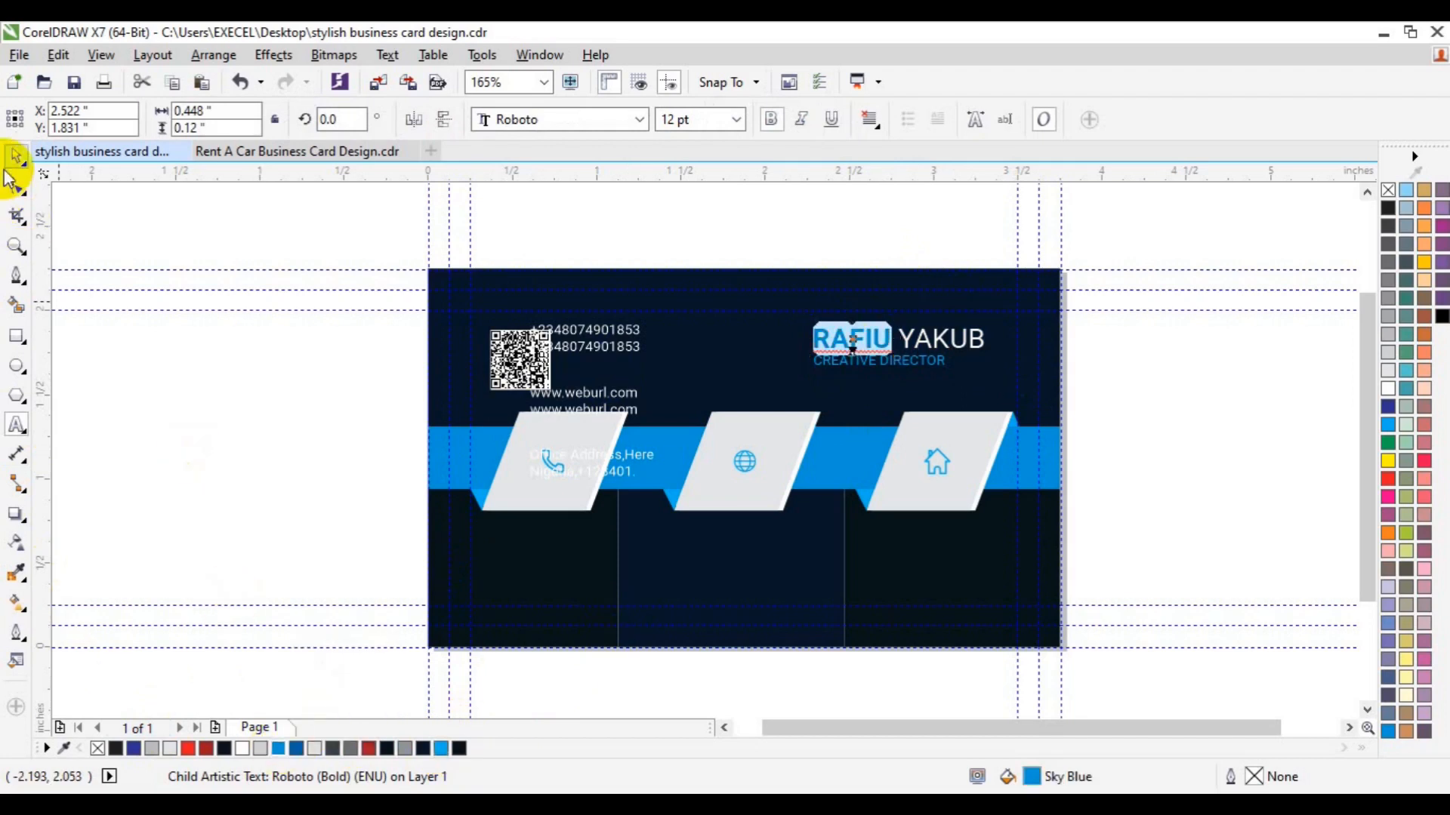
left_click(451, 520)
Step: Ungroup the contact details text into separate phone, web address and office address text blocks
left_click(630, 333)
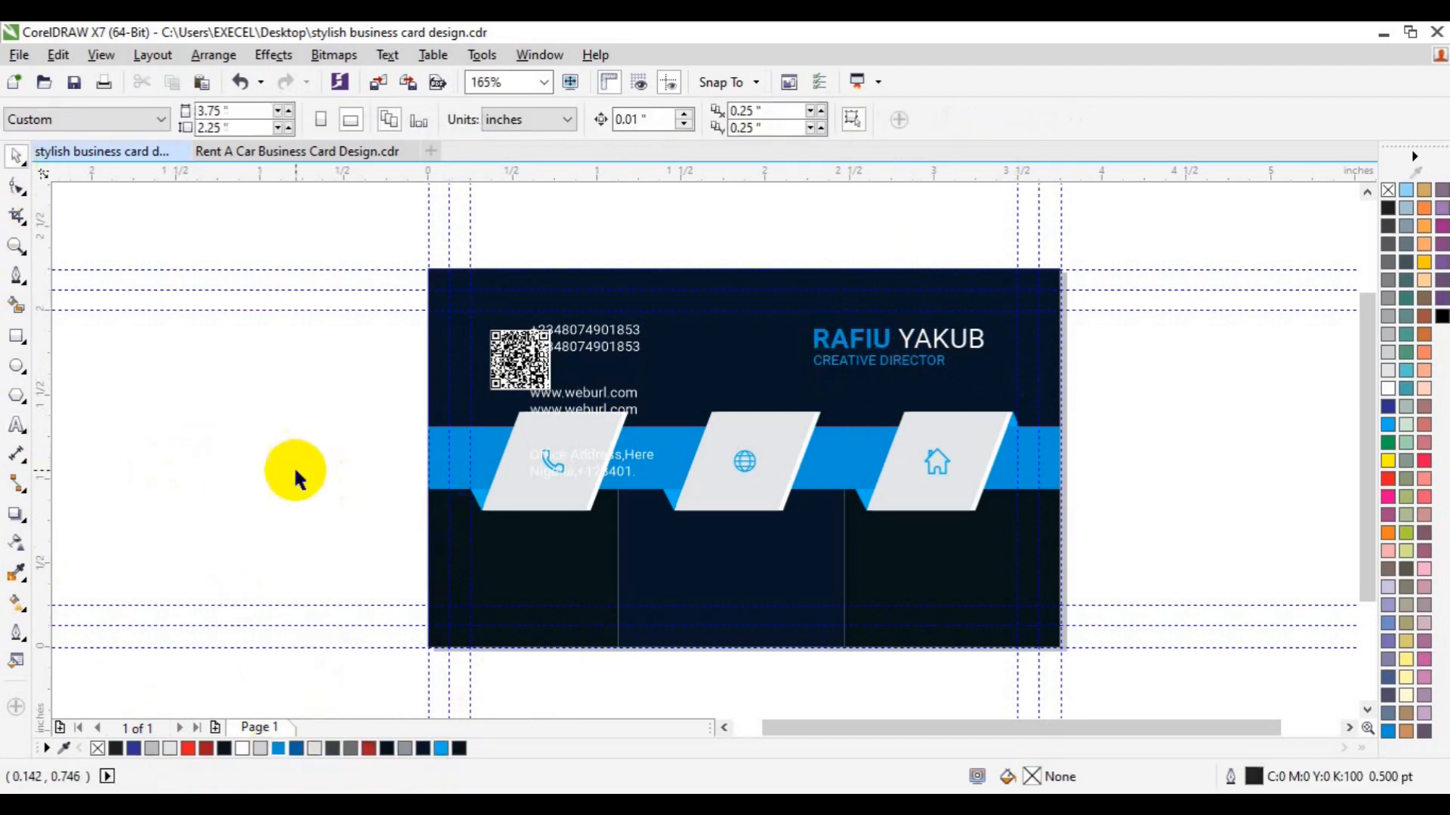
left_click(630, 334)
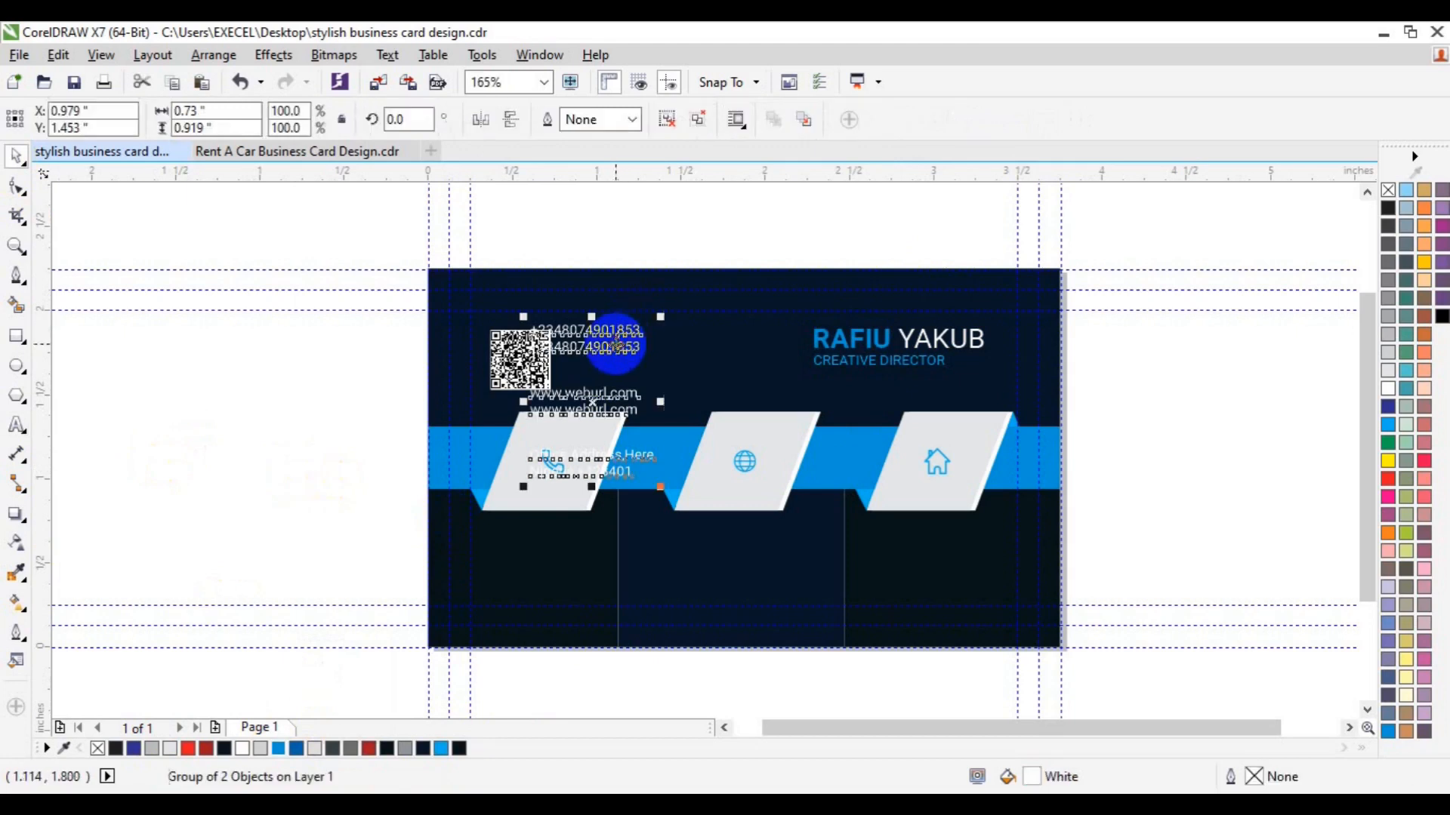
left_click(668, 118)
left_click(314, 446)
left_click(621, 348)
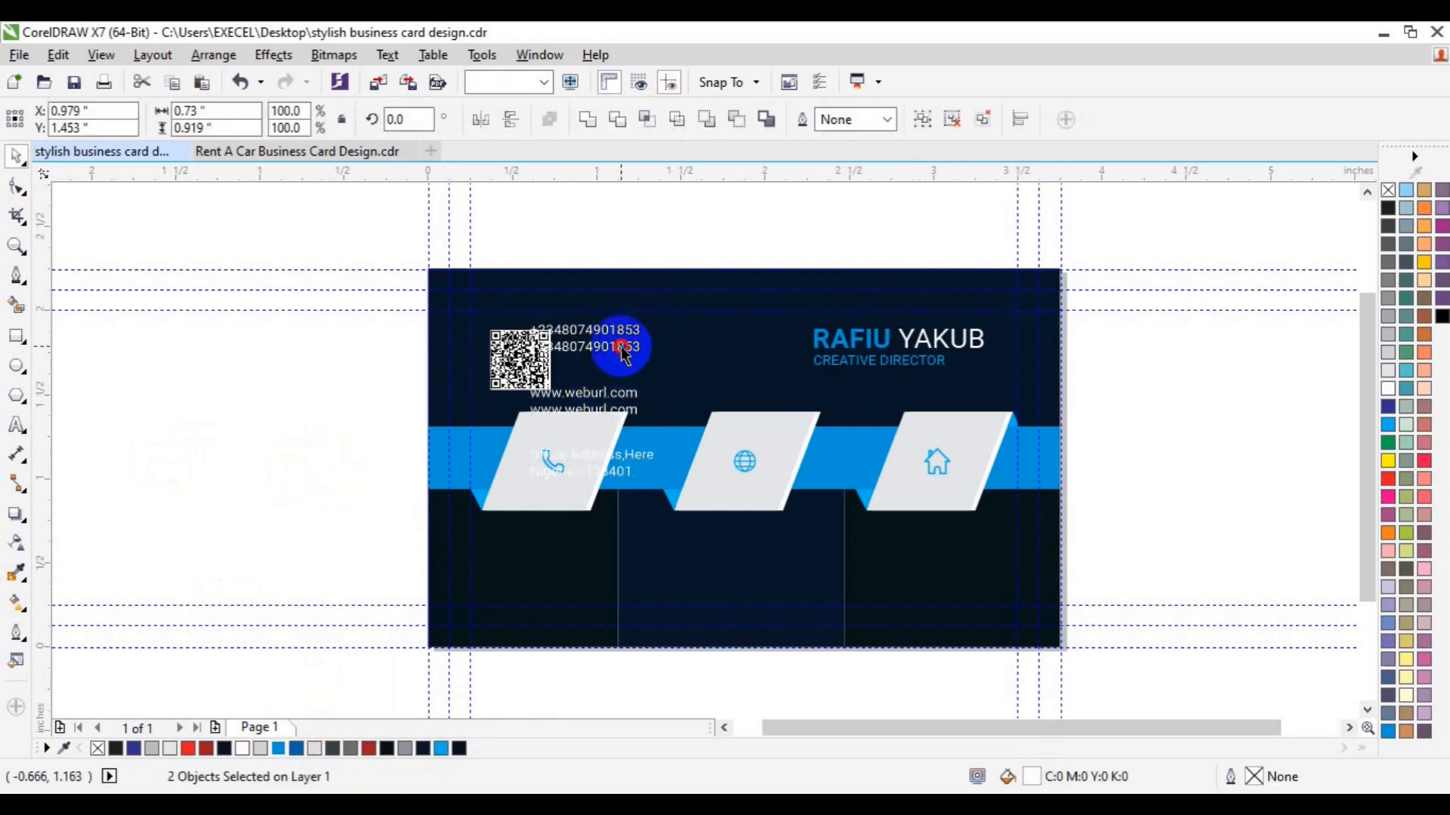
left_click(523, 421)
Step: Move the phone number text into the dark panel below the phone icon, centre it horizontally there, and nudge it slightly right
left_click(568, 342)
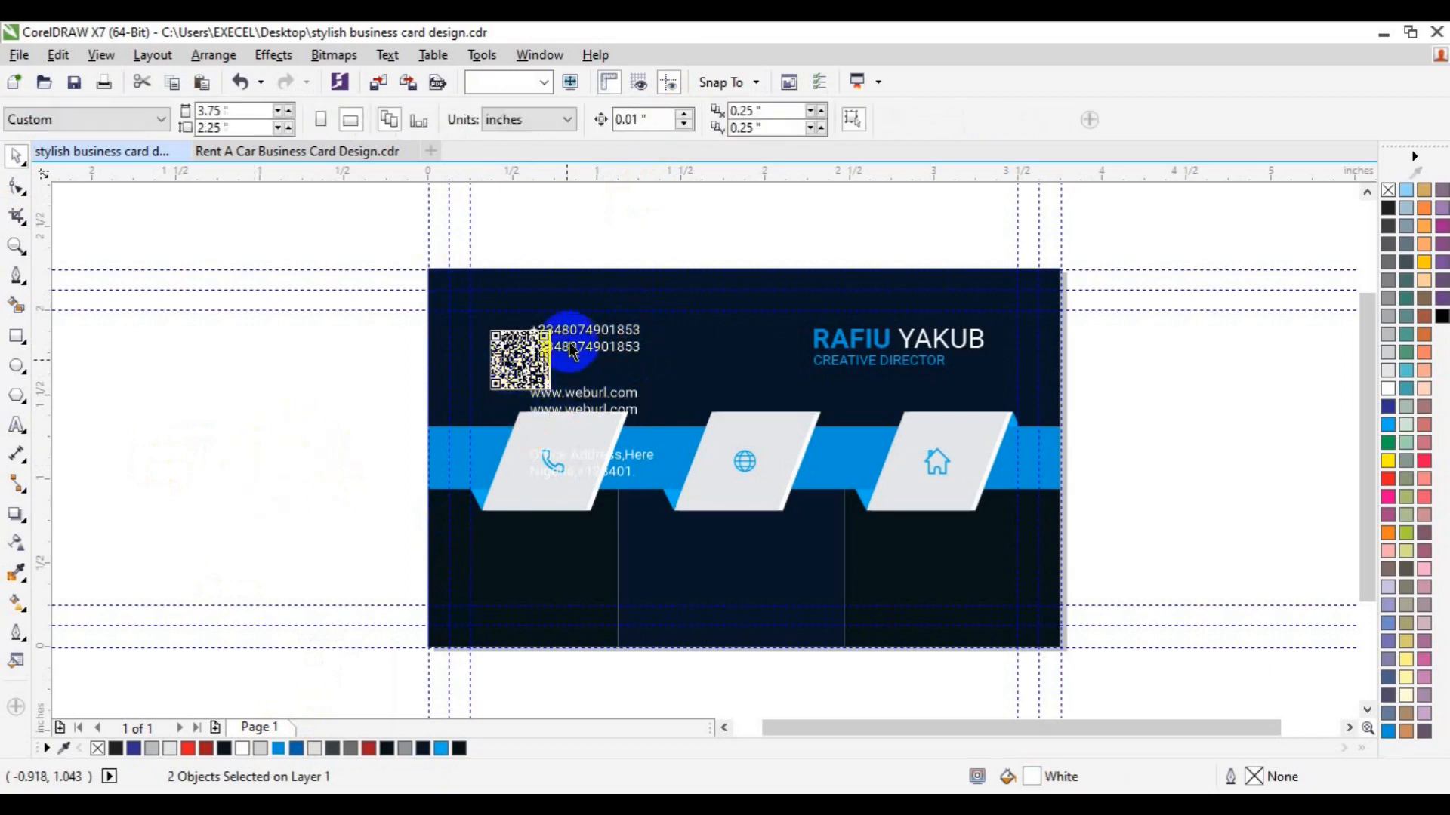
left_click_drag(569, 342, 528, 570)
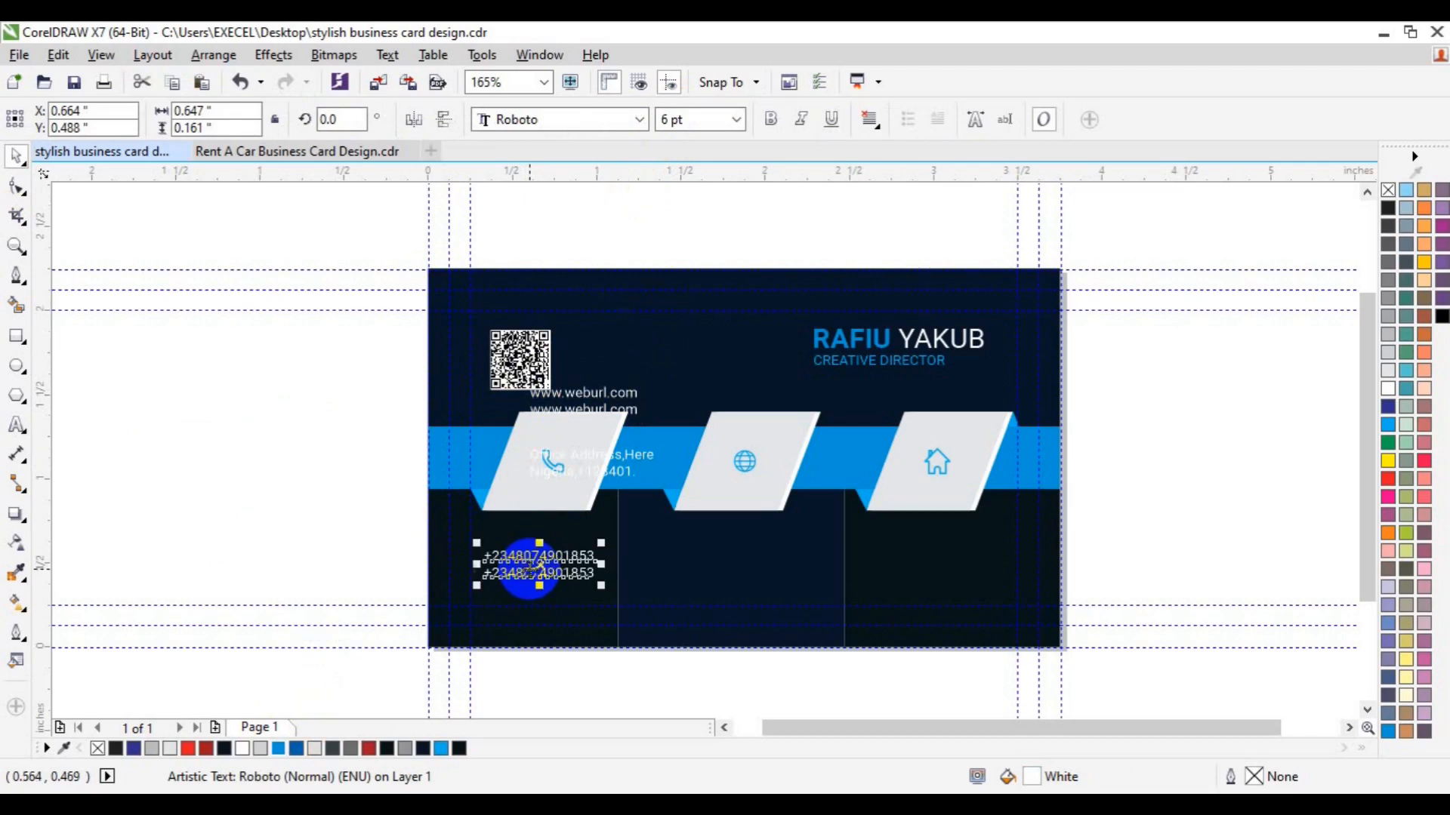
left_click(600, 528, "shift")
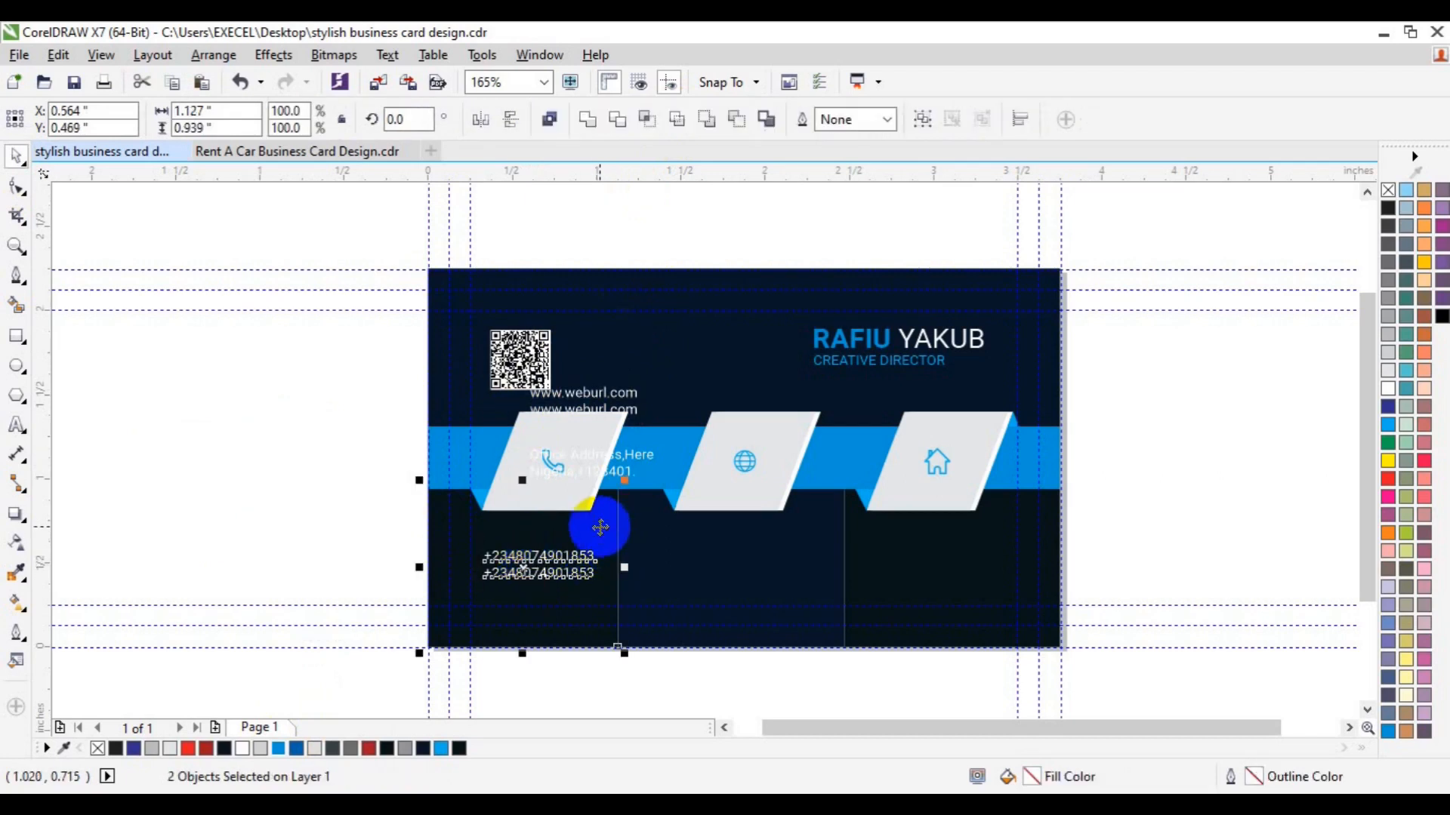
key("c")
left_click(330, 544)
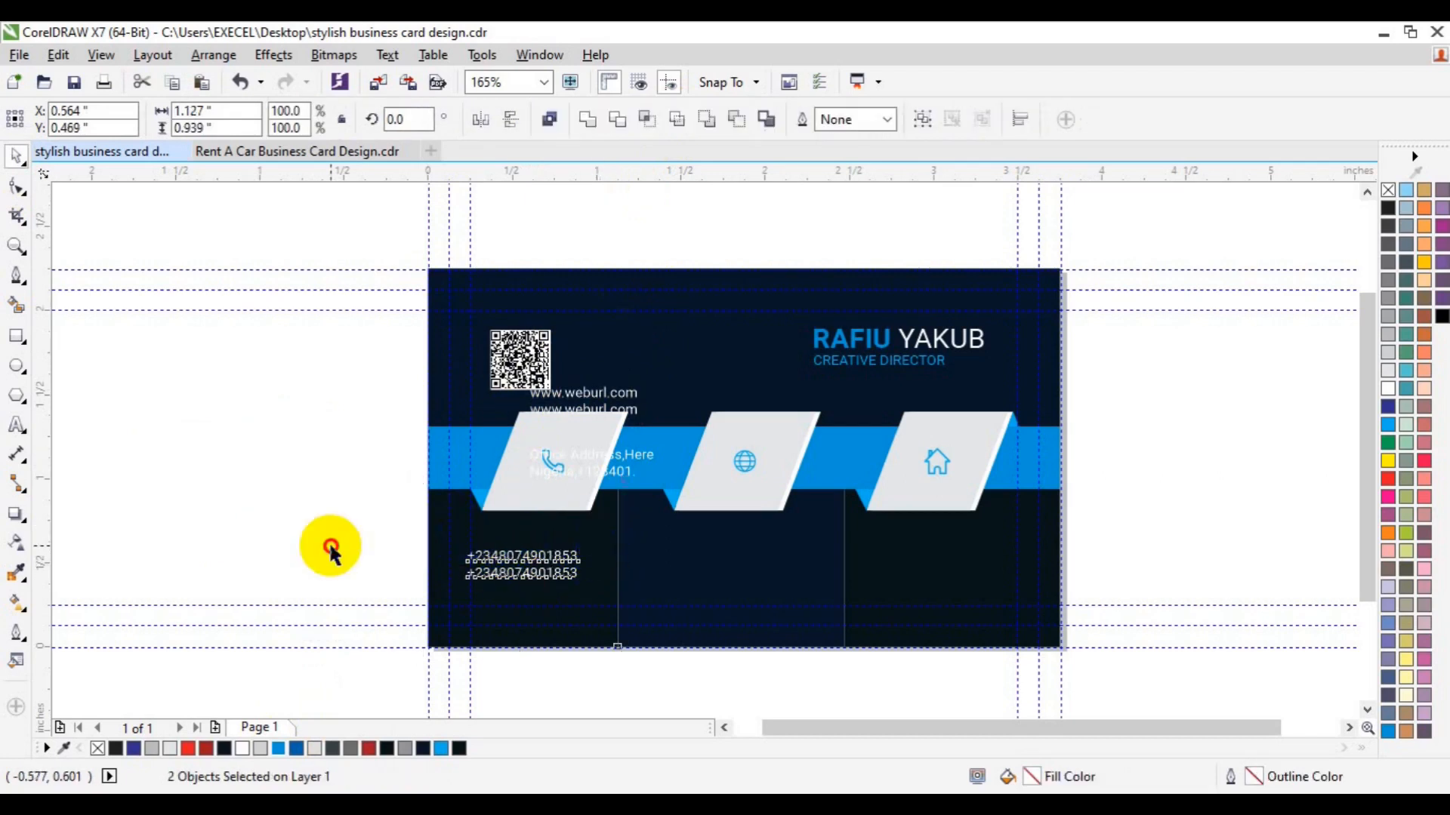
left_click(496, 571)
left_click_drag(498, 568, 505, 568)
Step: Move the web address text below the globe icon, centred horizontally on the page and vertically aligned with the phone numbers
left_click(602, 394)
left_click_drag(602, 394, 738, 565)
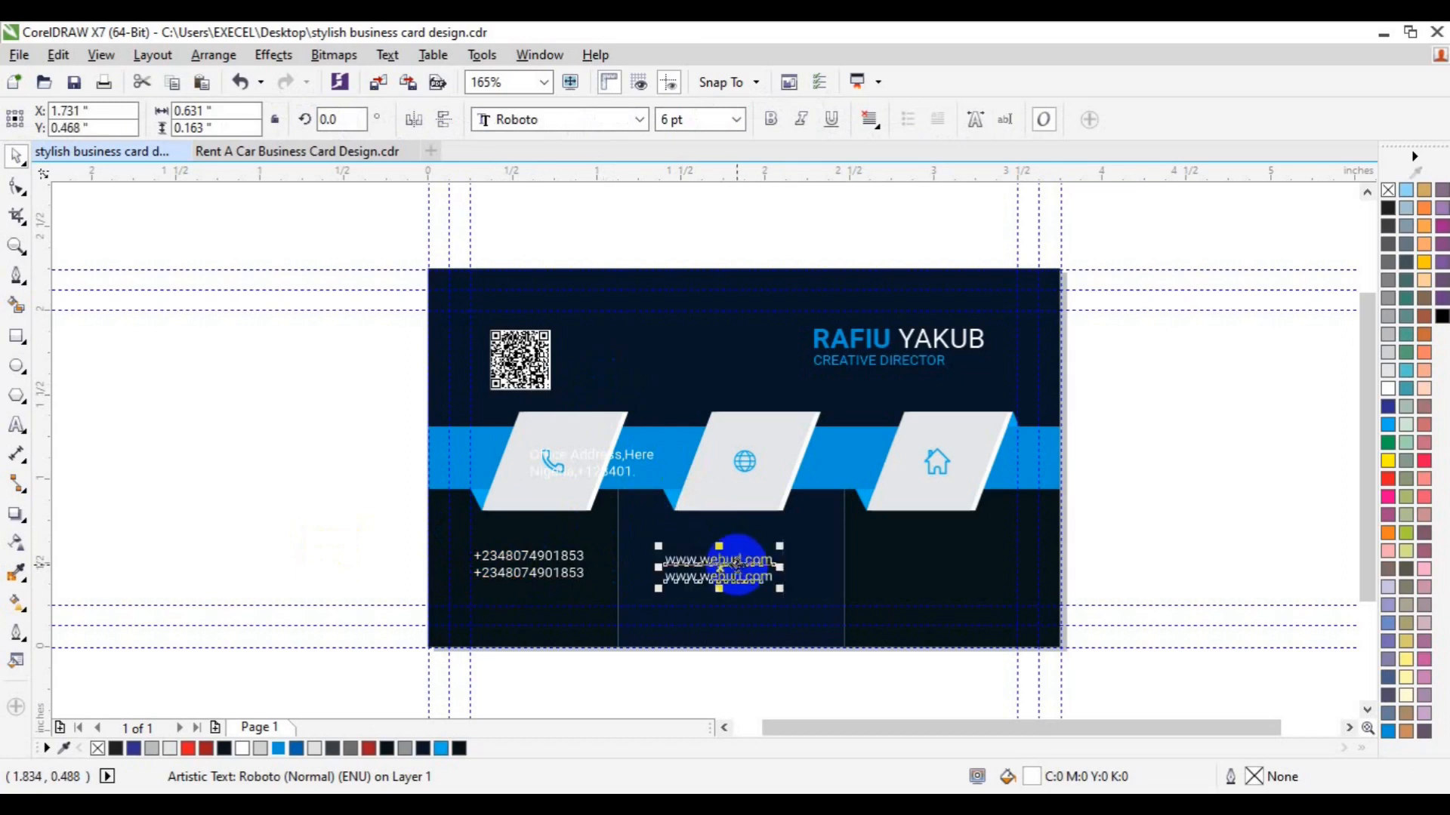
key("p")
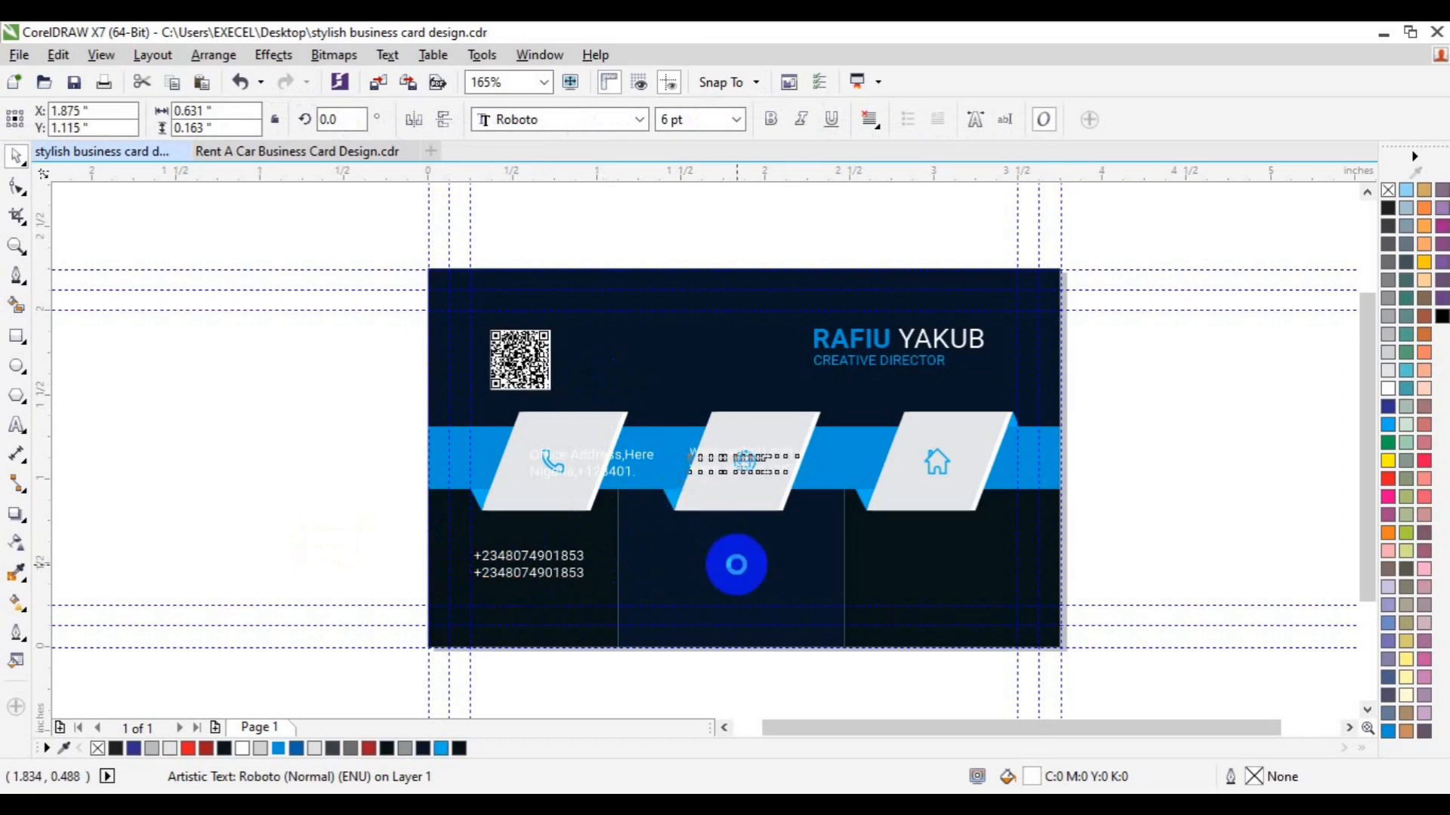
left_click_drag(763, 460, 755, 560)
left_click(541, 578, "shift")
key("e")
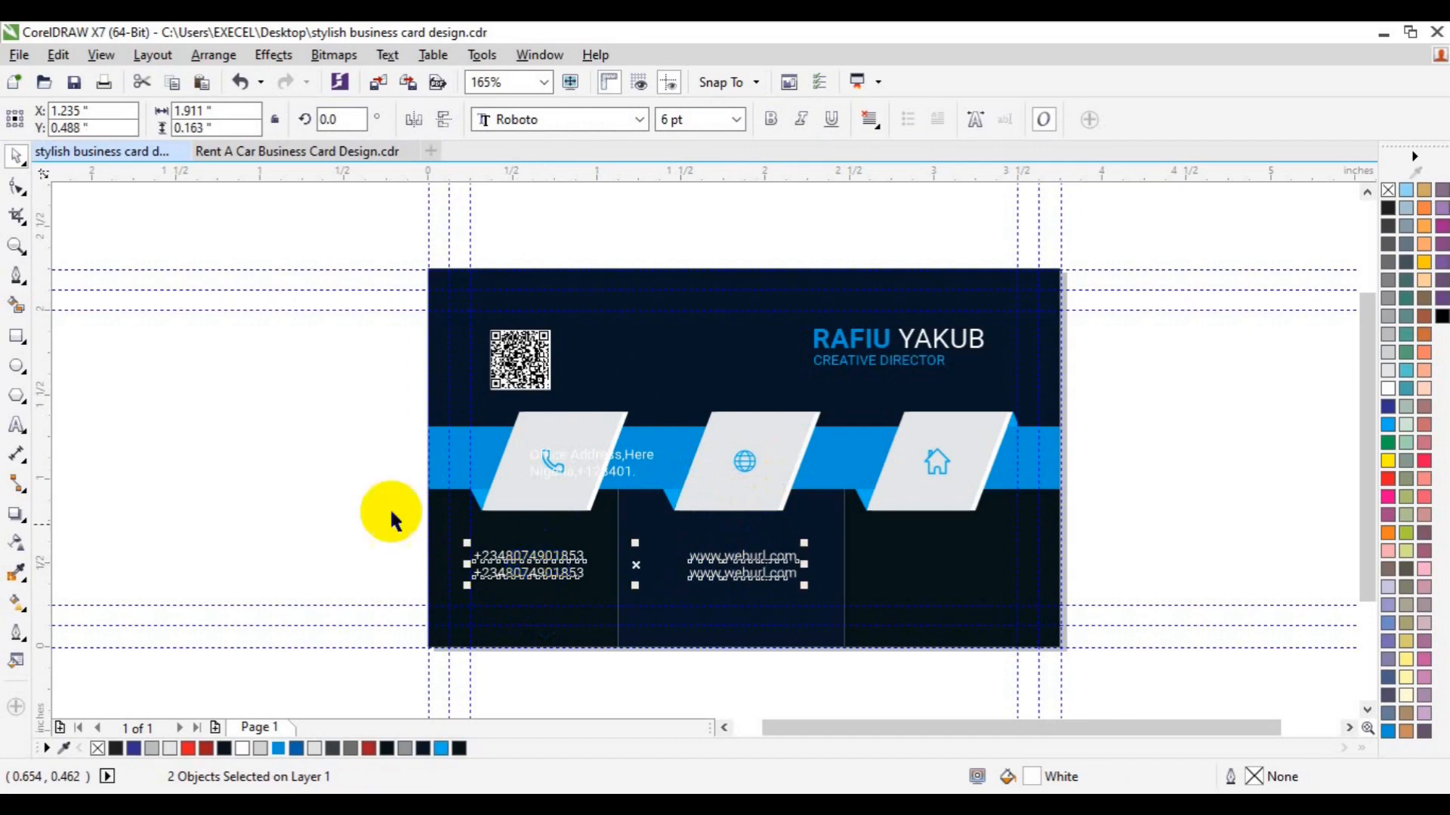
left_click(284, 469)
Step: Move the office address text into the dark panel below the house icon and centre it horizontally in that panel
left_click(572, 471)
left_click_drag(574, 476, 918, 579)
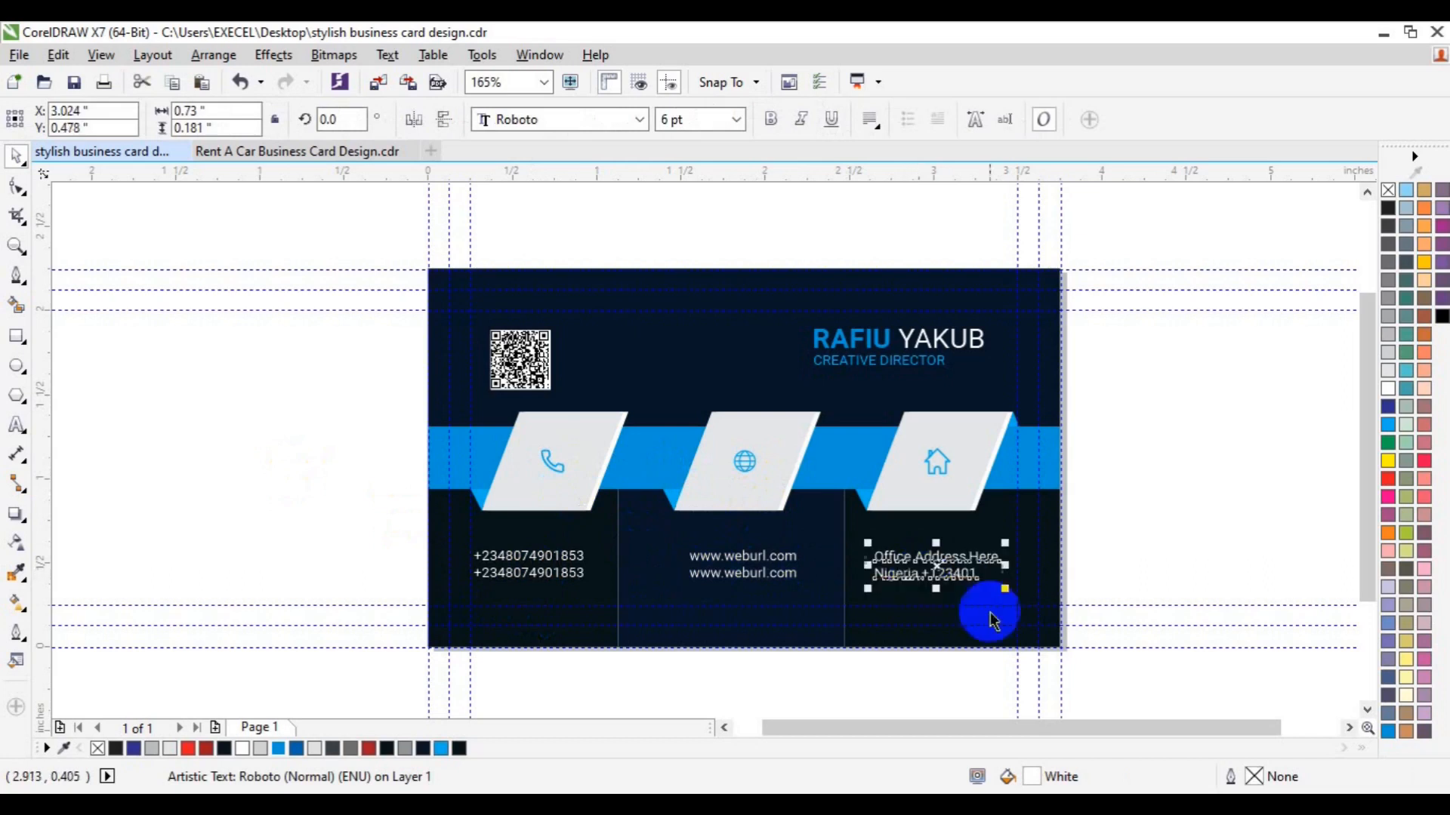
left_click(988, 600, "shift")
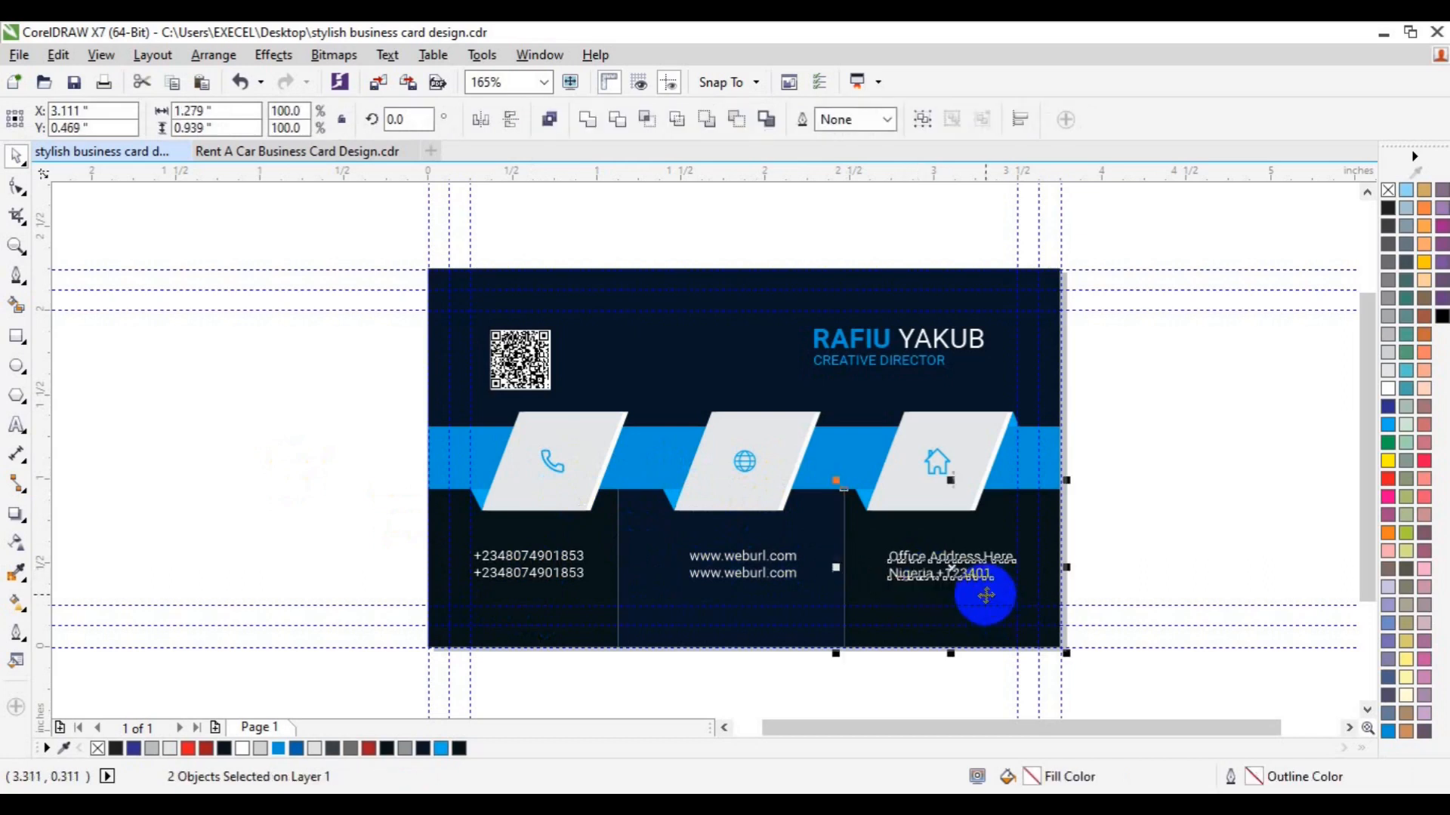
left_click(1156, 533)
Step: Align the office address text in one row with the web address and phone number text by their vertical centres
left_click(956, 567)
left_click(929, 578)
left_click(782, 575, "shift")
key("e")
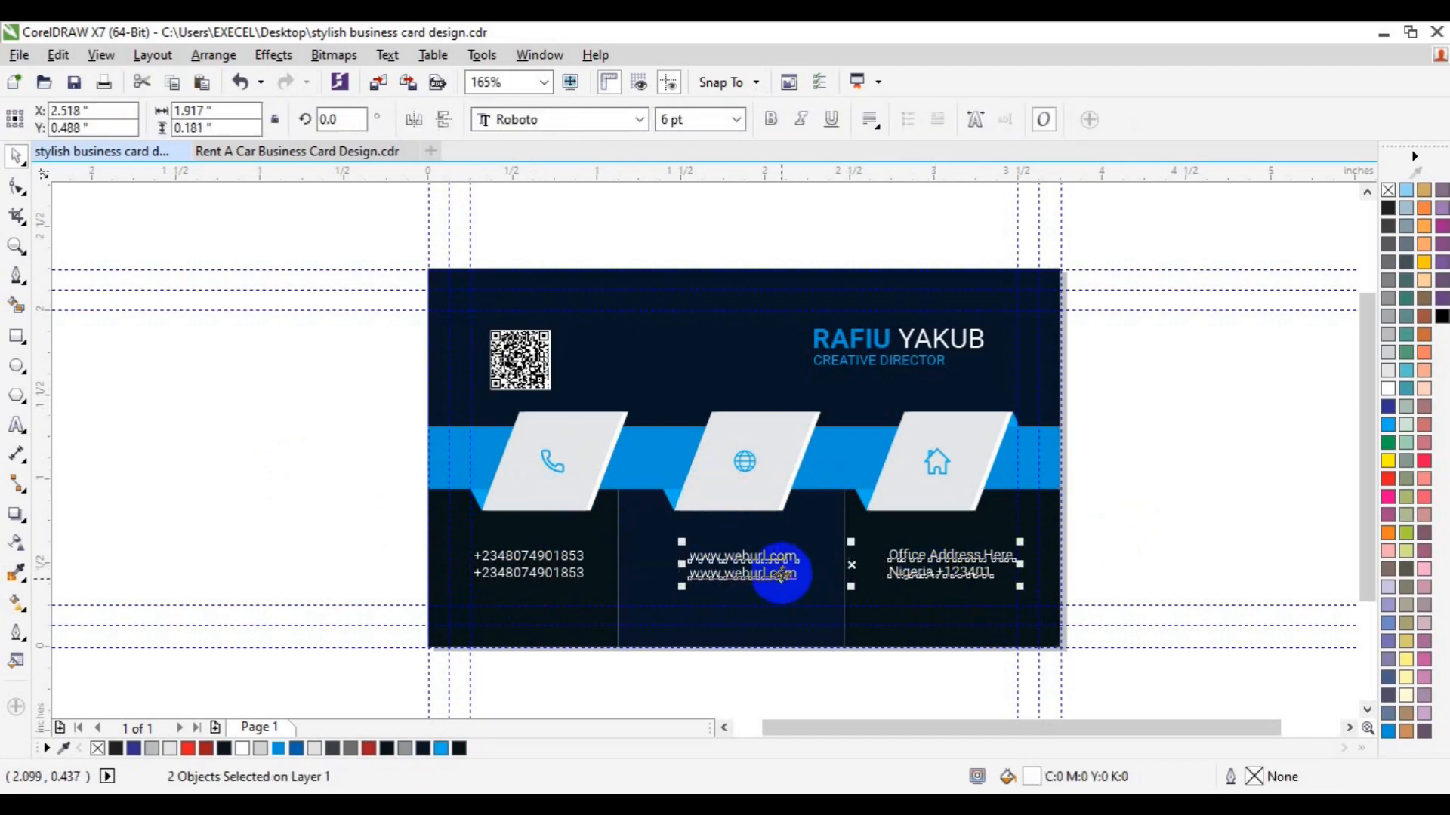
left_click(552, 572, "shift")
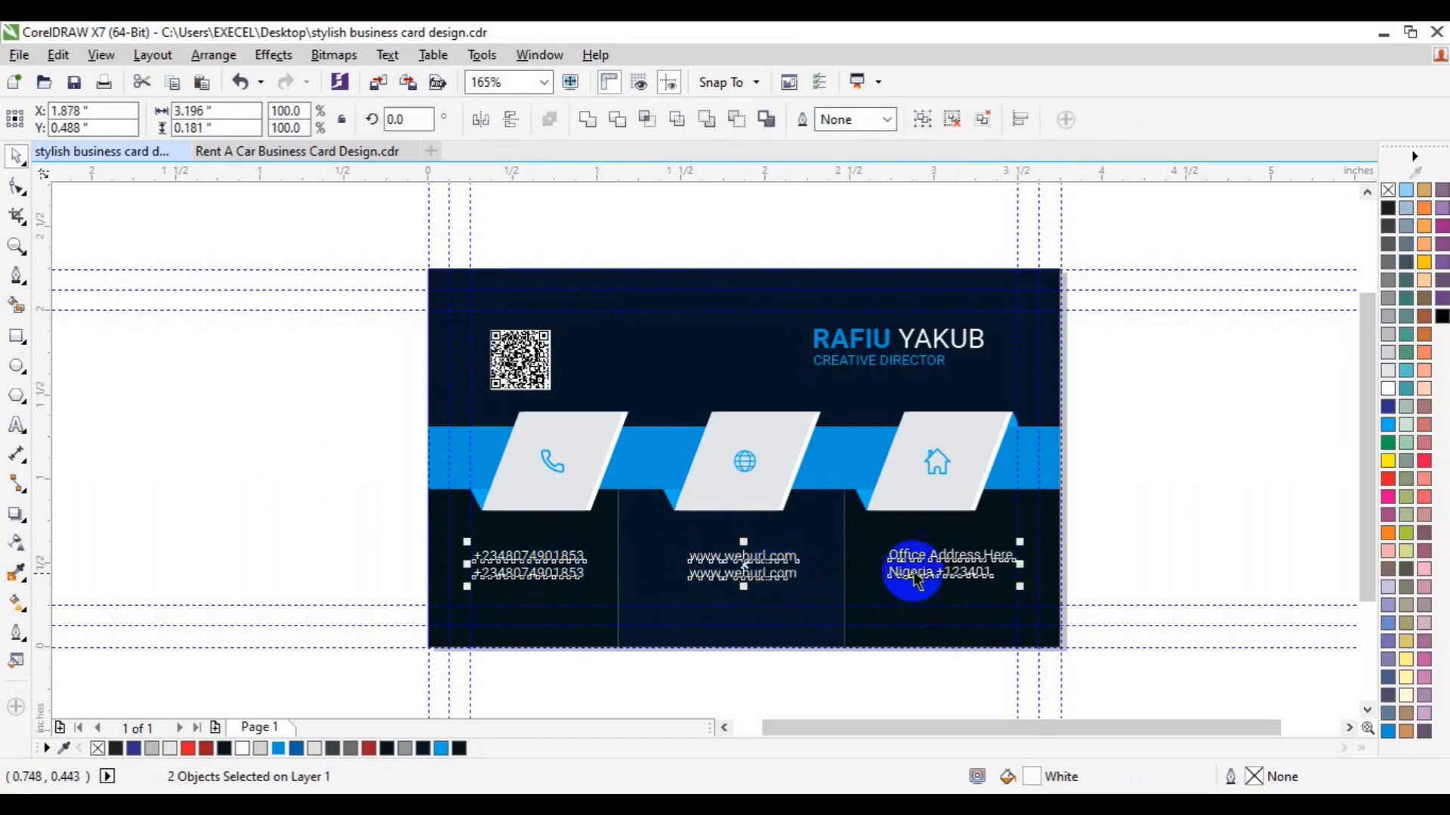
left_click(1156, 499)
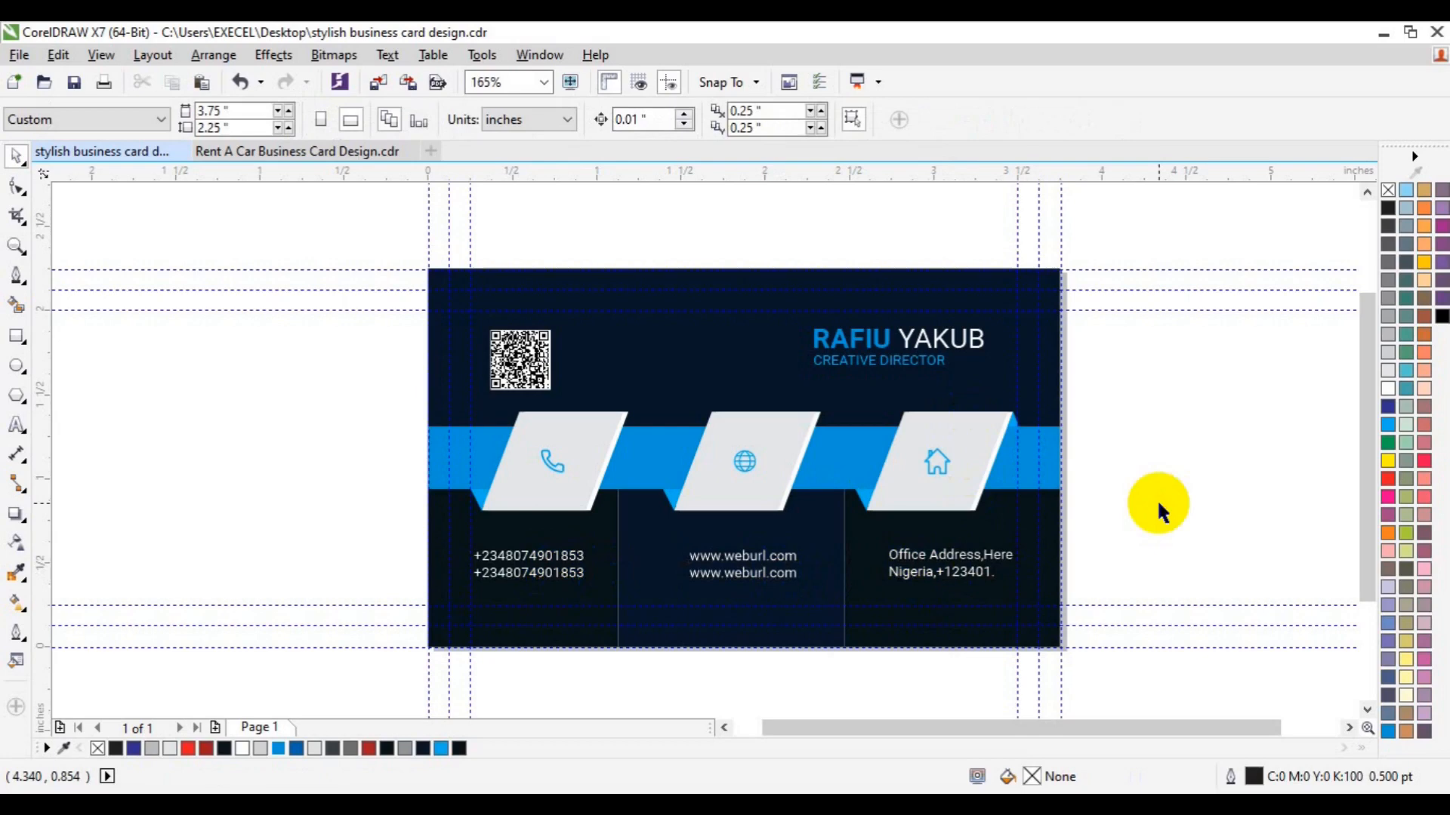